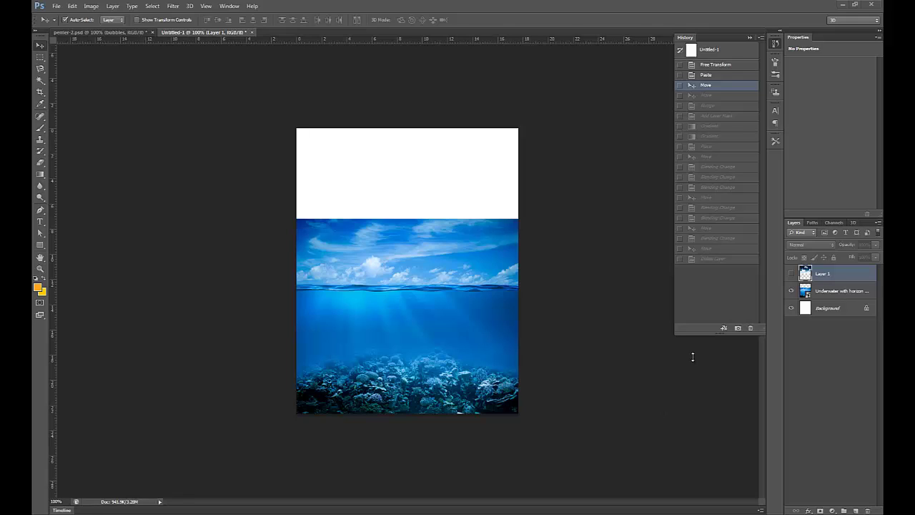
# Show the cloudy sky layer and move it slightly down and to the side to meet the waterline.
pyautogui.click(791, 273)
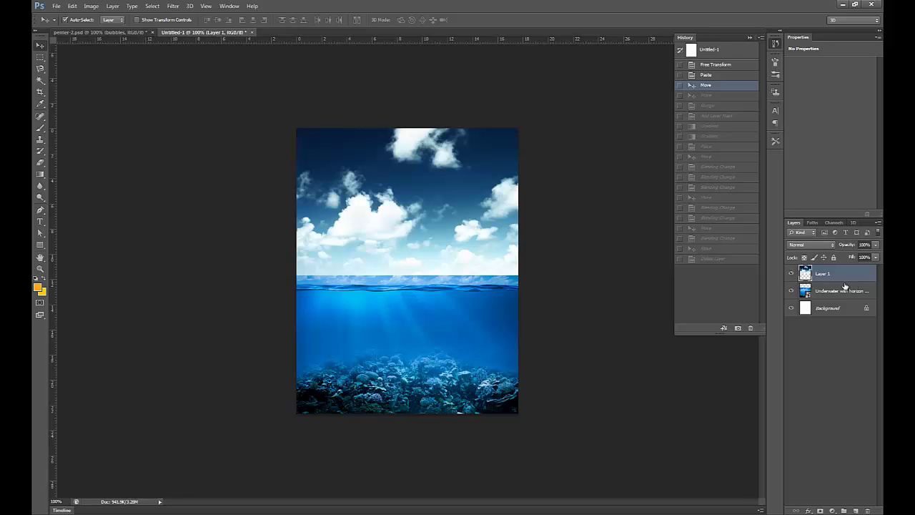
pyautogui.moveTo(476, 198)
pyautogui.mouseDown()
pyautogui.moveTo(509, 197)
pyautogui.moveTo(489, 195)
pyautogui.mouseUp()
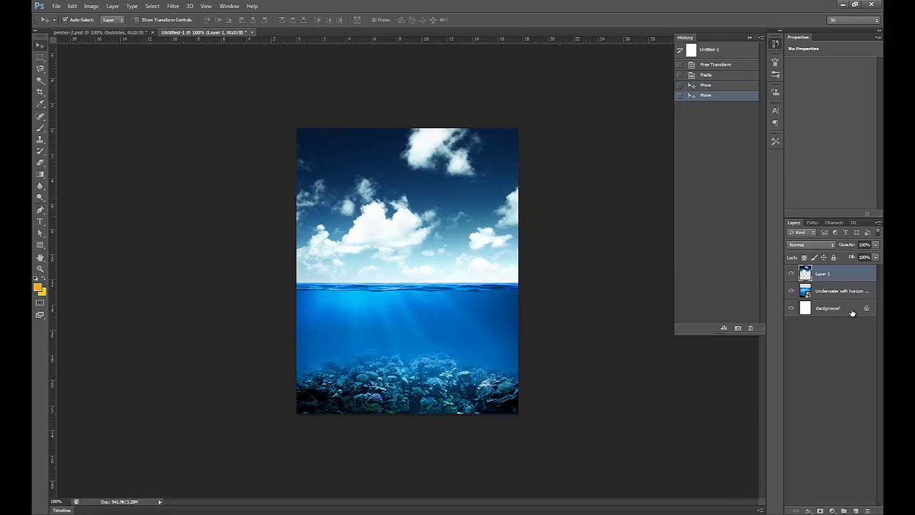
# Add a layer mask to the sky layer and blend its lower edge into the horizon with a black-to-white gradient.
pyautogui.click(821, 510)
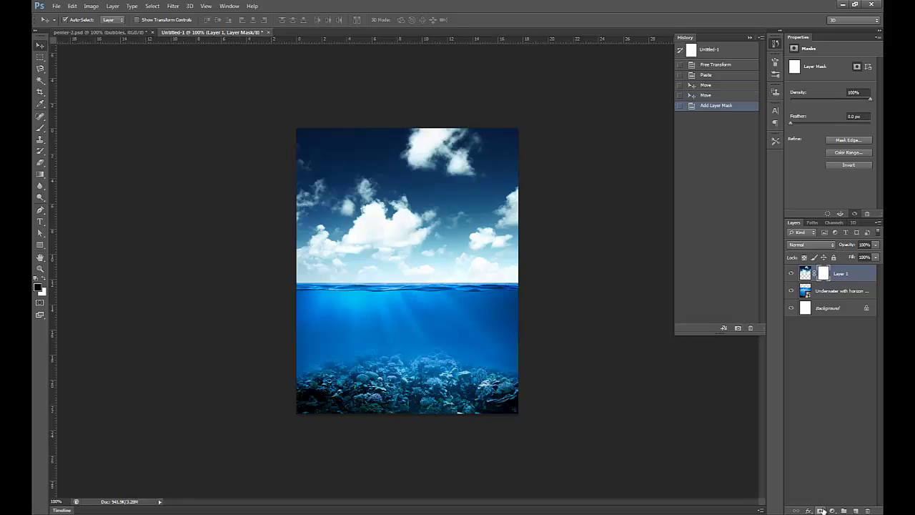
pyautogui.click(40, 174)
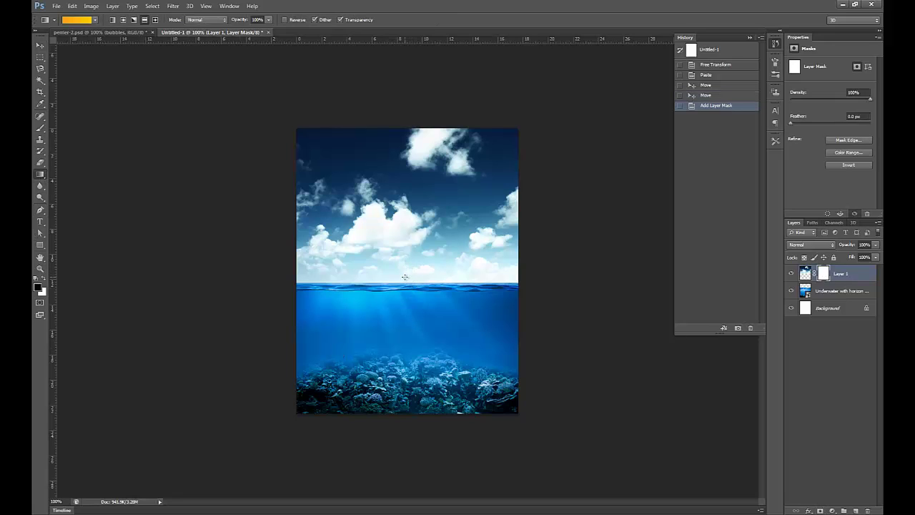
pyautogui.moveTo(403, 279); pyautogui.dragTo(386, 294)
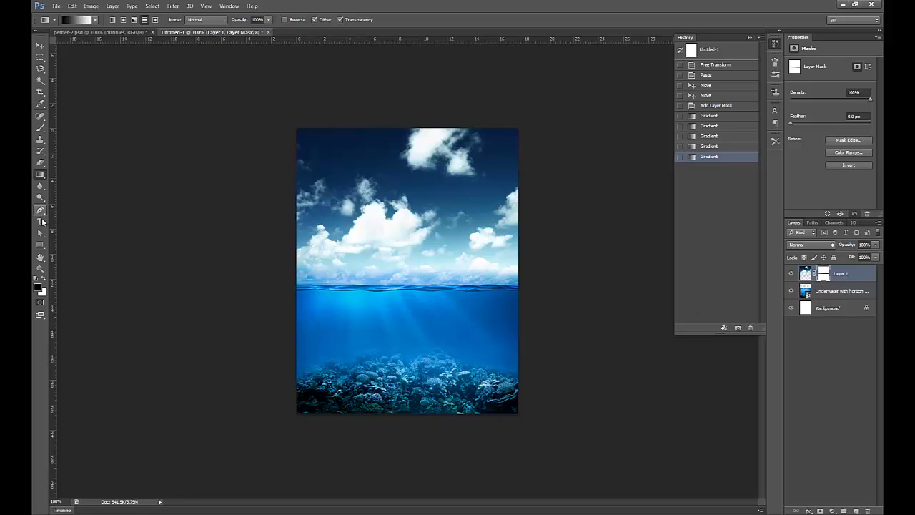
pyautogui.click(38, 175)
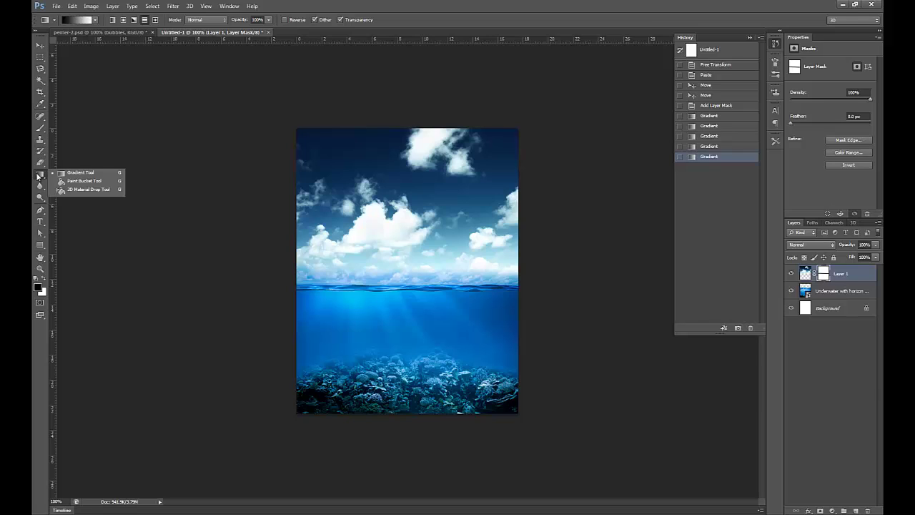
pyautogui.click(823, 274)
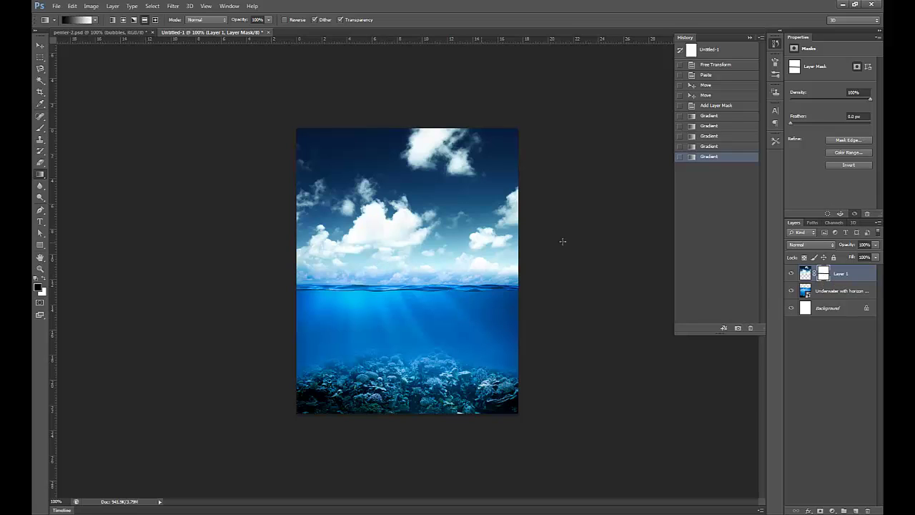
pyautogui.click(749, 38)
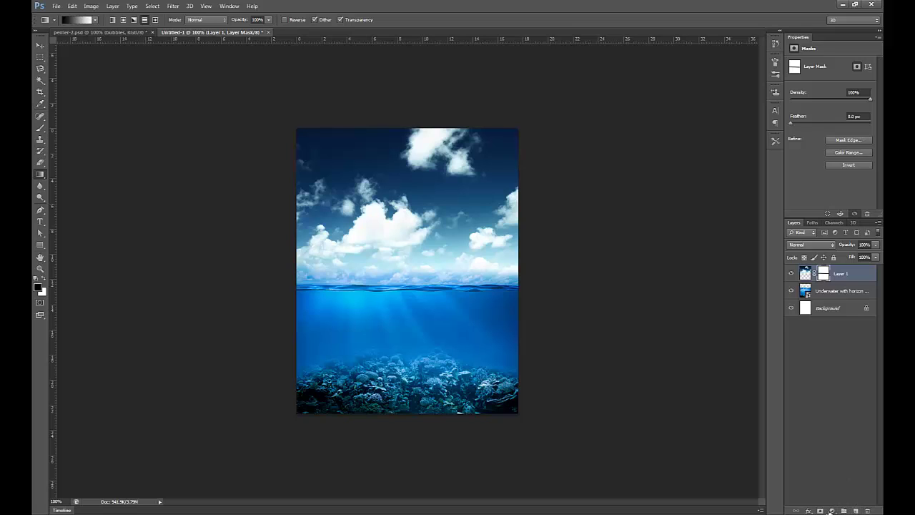
pyautogui.click(829, 511)
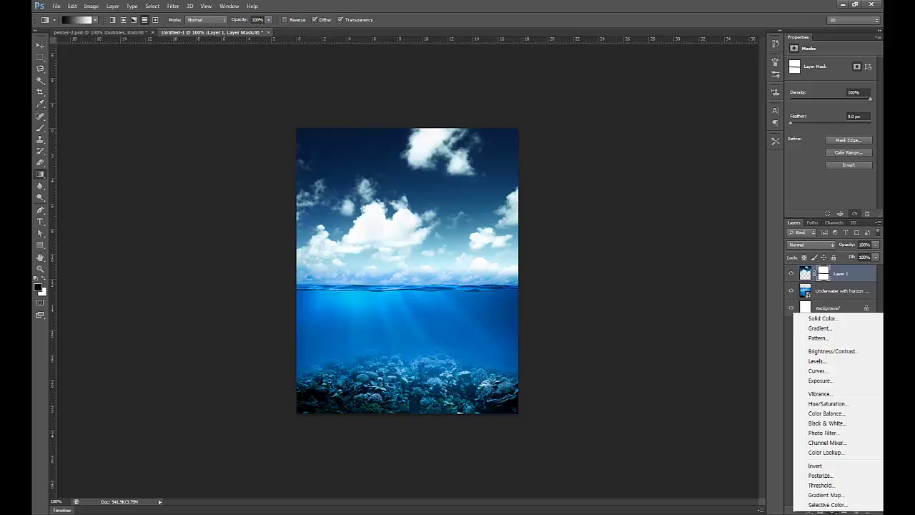
pyautogui.click(829, 329)
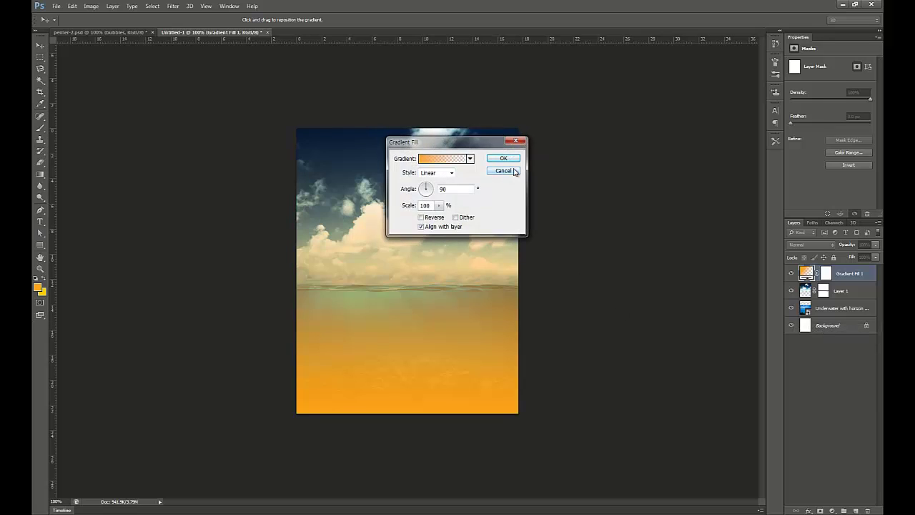
pyautogui.click(504, 171)
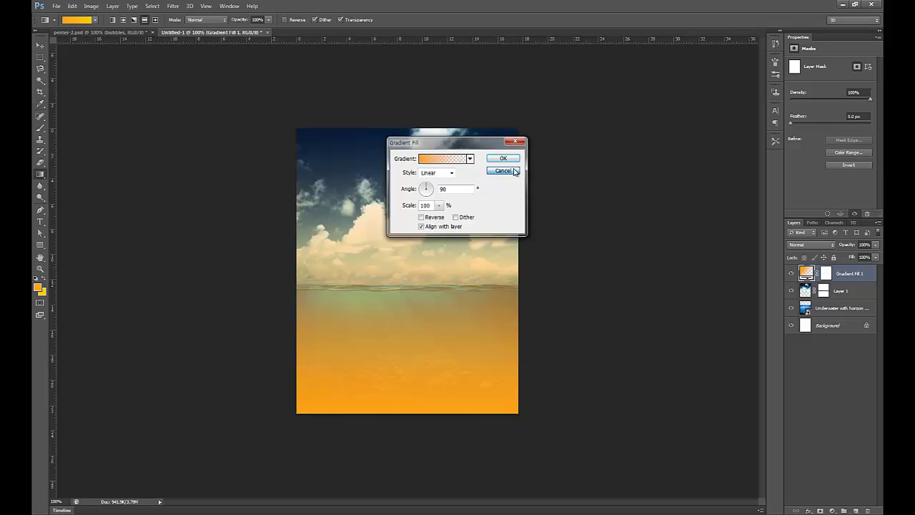
pyautogui.click(822, 511)
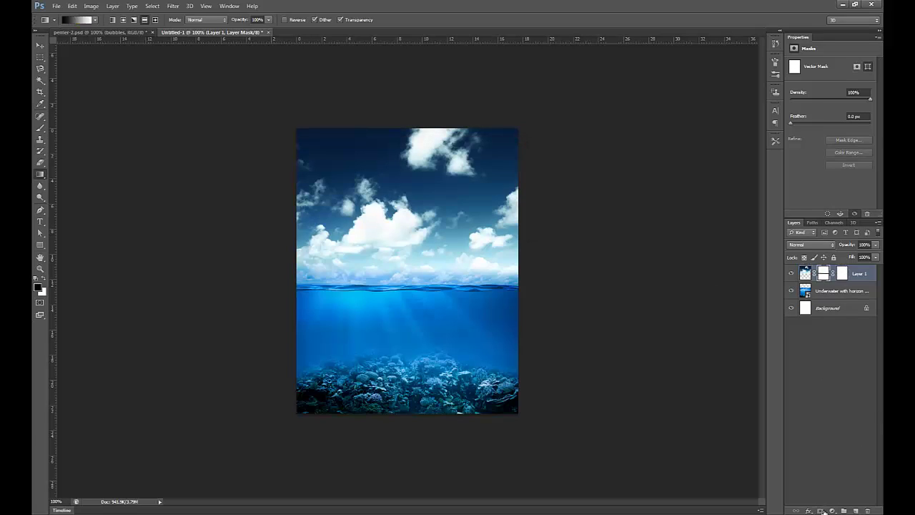
pyautogui.hotkey('ctrl', 'z')
# Add a Gradient Map adjustment layer above the sky using the Black, White preset with Reverse enabled.
pyautogui.click(832, 510)
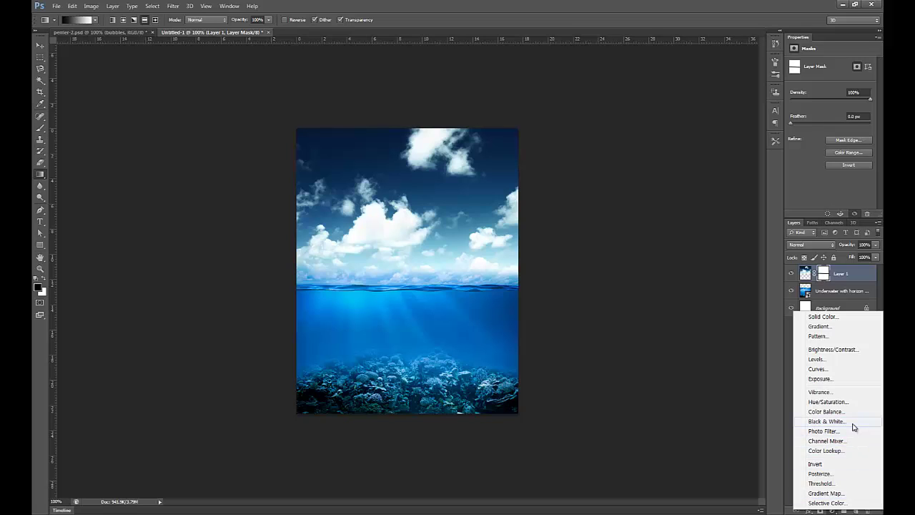
pyautogui.click(829, 492)
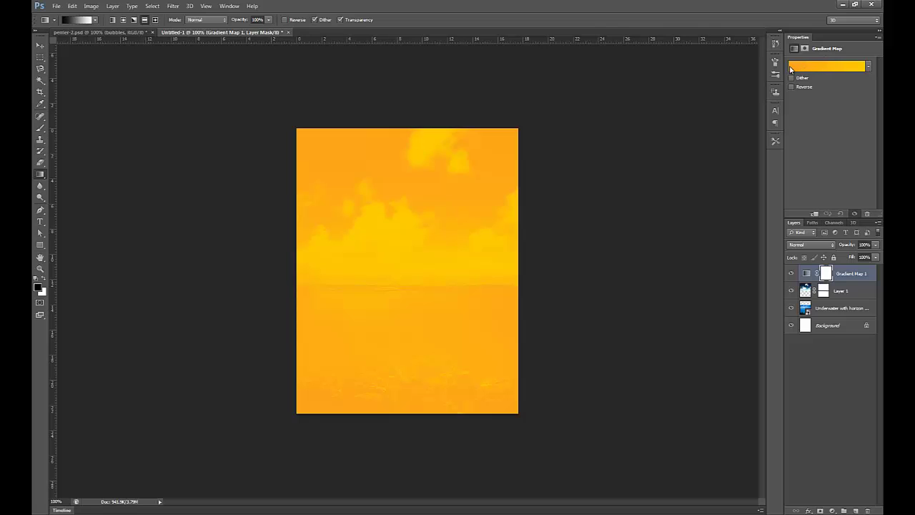
pyautogui.click(791, 67)
pyautogui.click(372, 255)
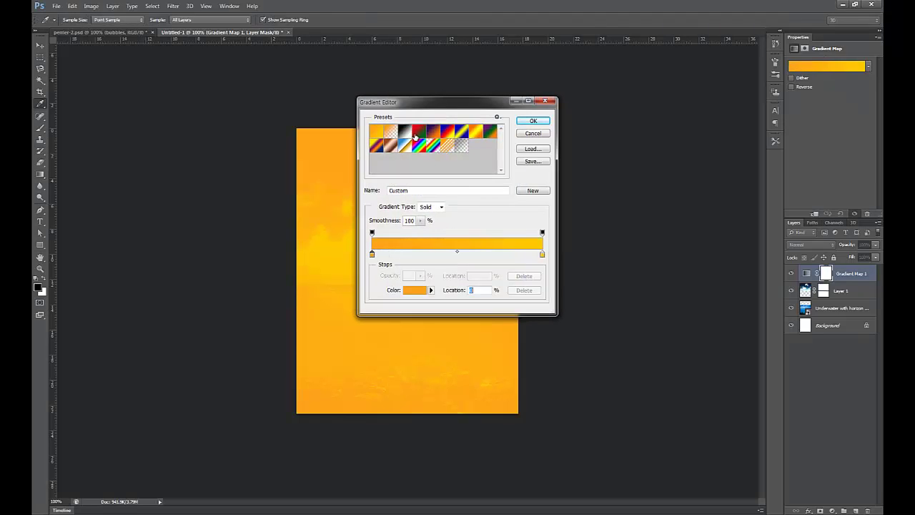
pyautogui.click(404, 130)
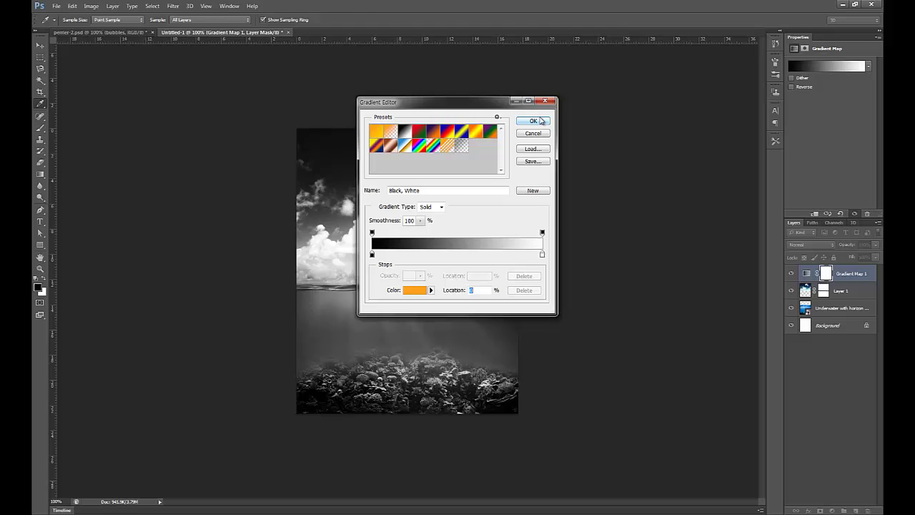
pyautogui.click(540, 121)
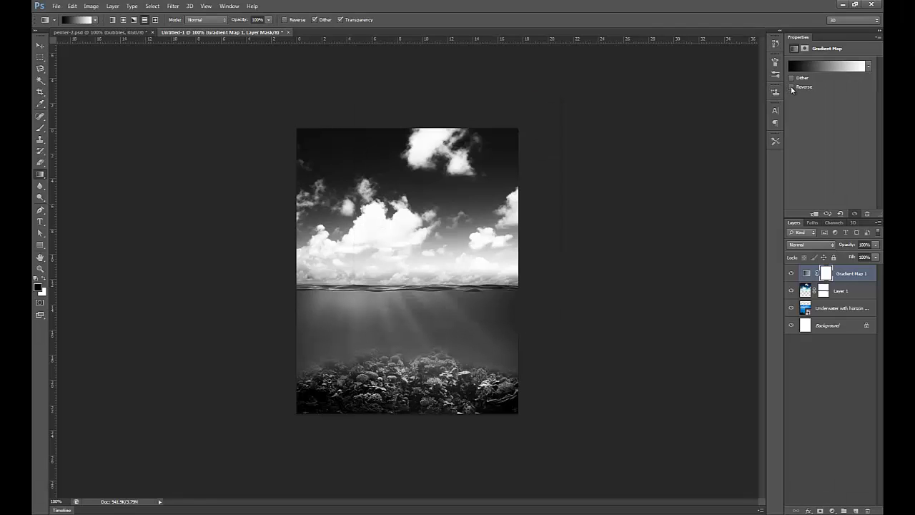
pyautogui.click(791, 88)
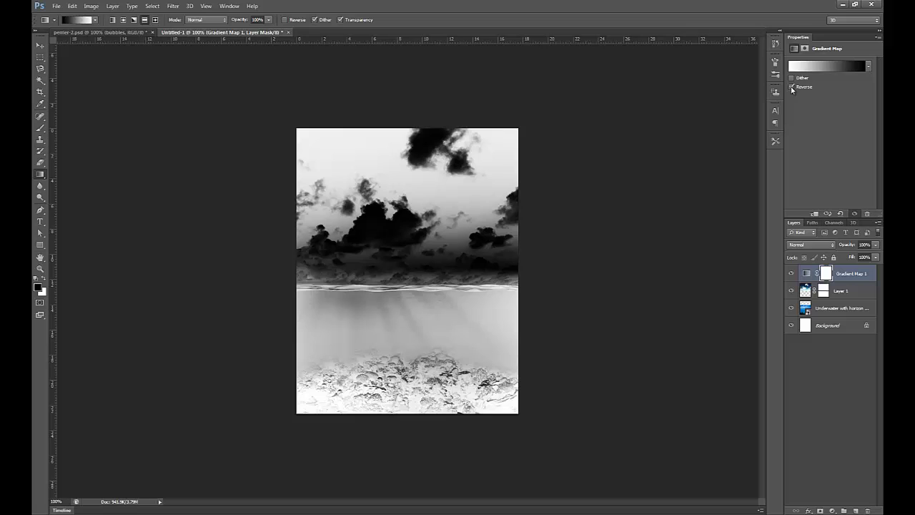
pyautogui.click(791, 87)
pyautogui.click(791, 87)
pyautogui.click(824, 274)
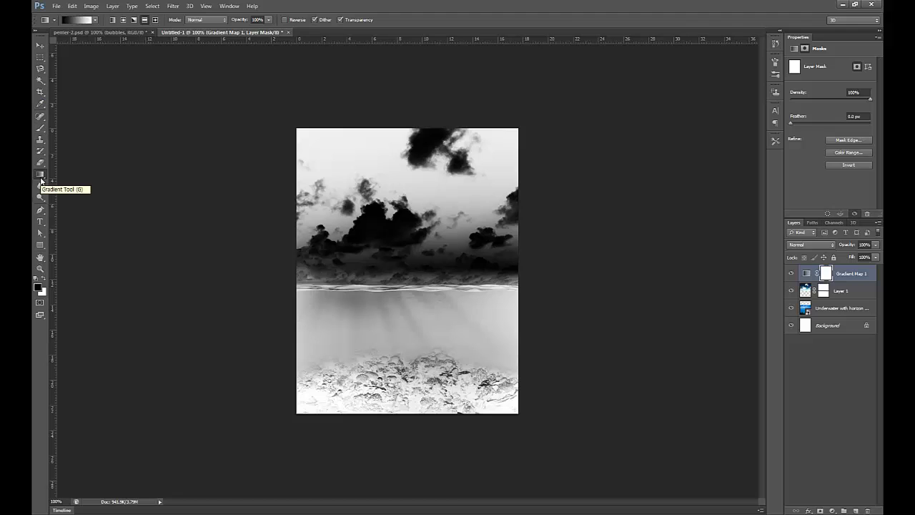
pyautogui.moveTo(267, 109)
pyautogui.mouseDown()
pyautogui.moveTo(372, 153)
pyautogui.moveTo(593, 282)
pyautogui.moveTo(231, 127)
pyautogui.moveTo(238, 133)
pyautogui.mouseUp()
pyautogui.hotkey('ctrl', 'z')
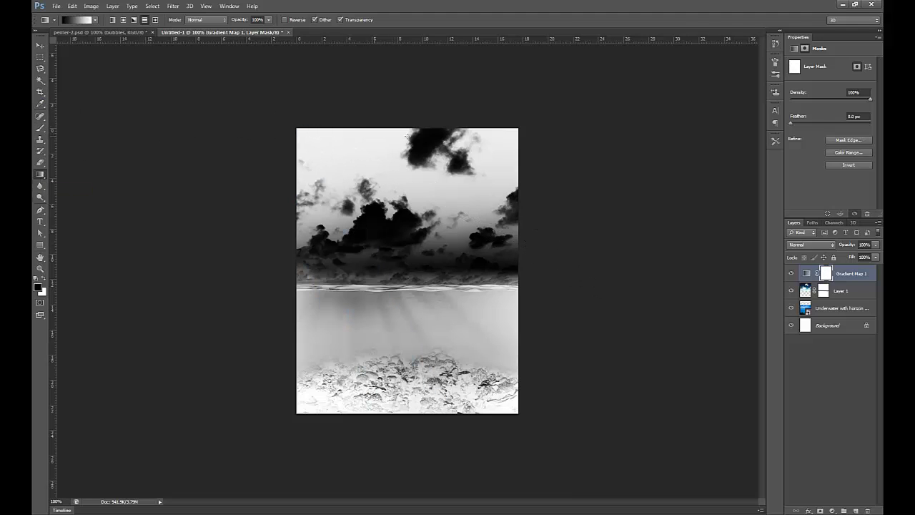
pyautogui.moveTo(405, 126); pyautogui.dragTo(384, 358)
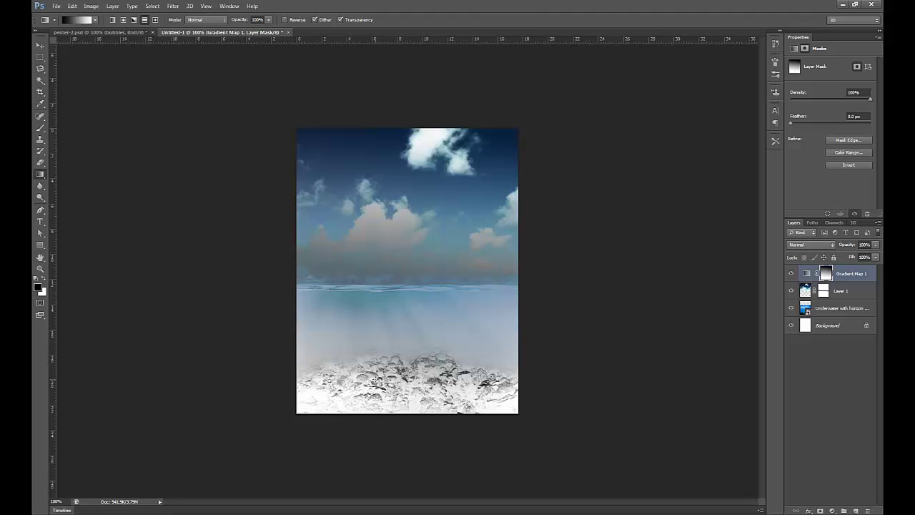
pyautogui.hotkey('ctrl', 'z')
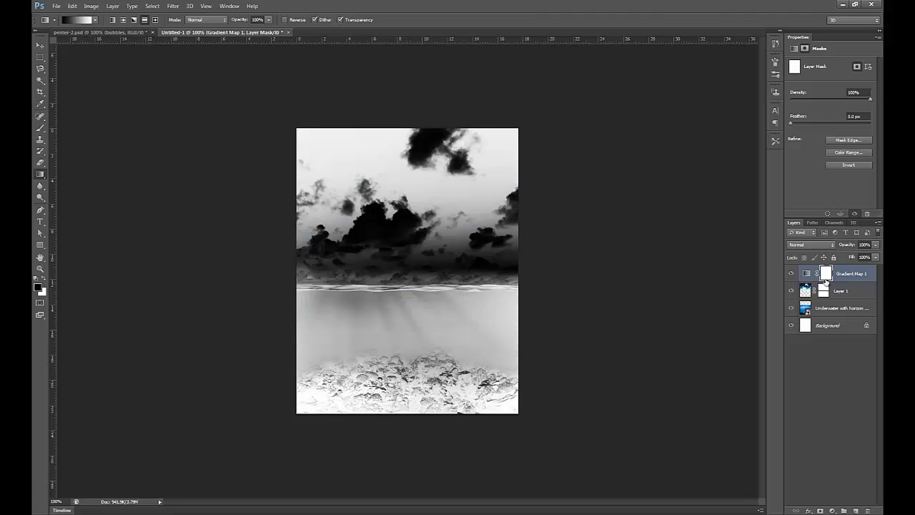
# Mask the Gradient Map off the sky by filling a rectangular selection down to just below the waterline with black, then deselect.
pyautogui.click(40, 246)
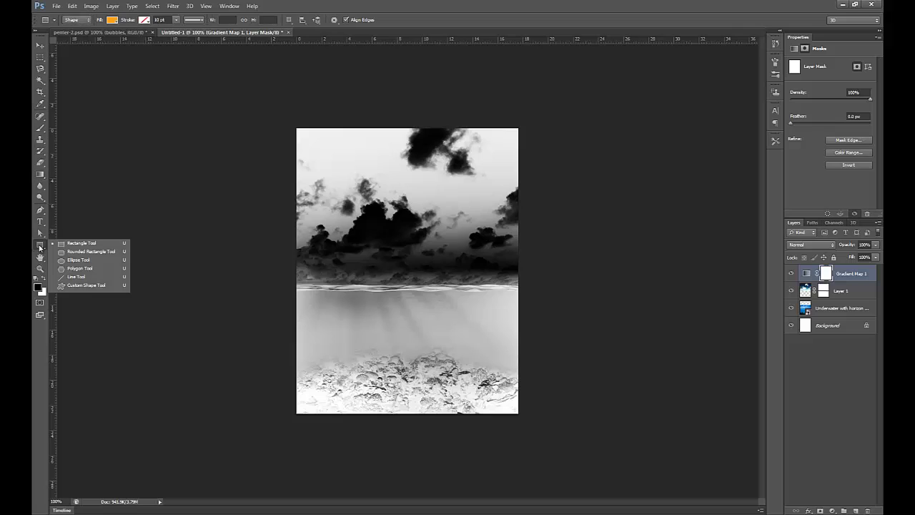
pyautogui.click(41, 58)
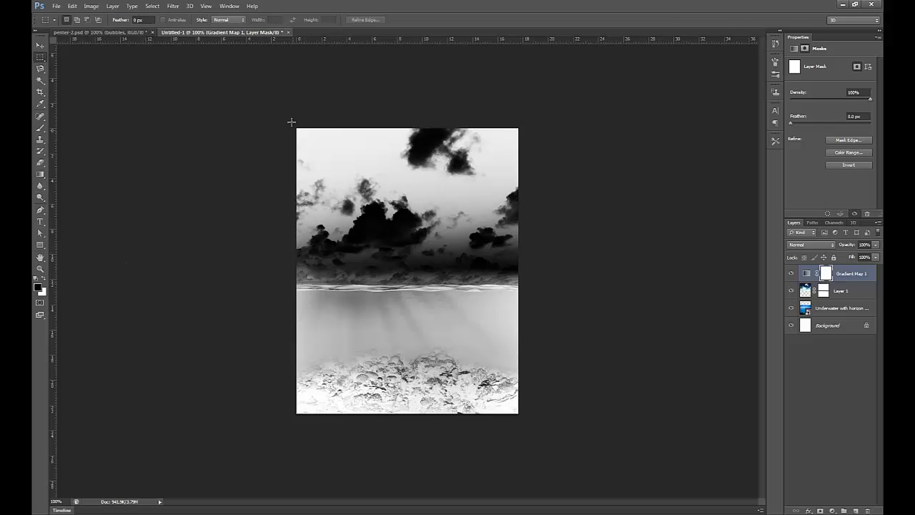
pyautogui.moveTo(284, 112); pyautogui.dragTo(598, 290)
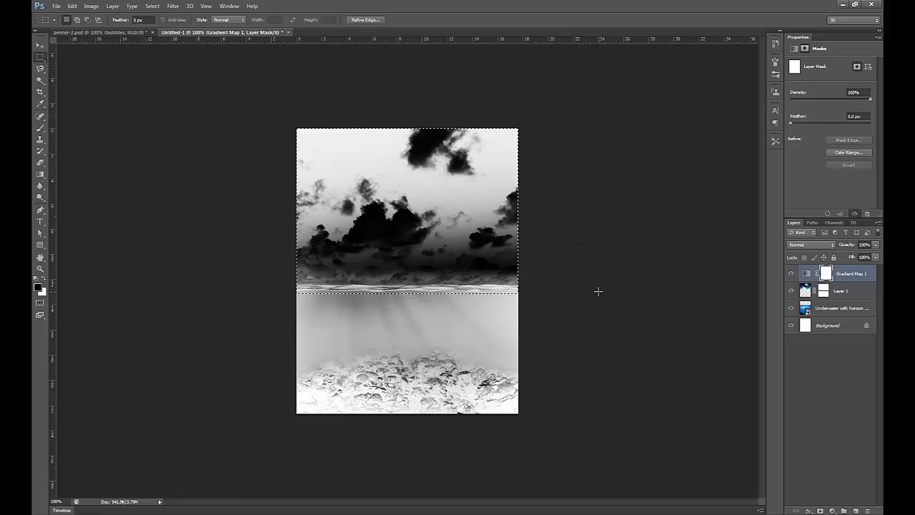
pyautogui.press('g')
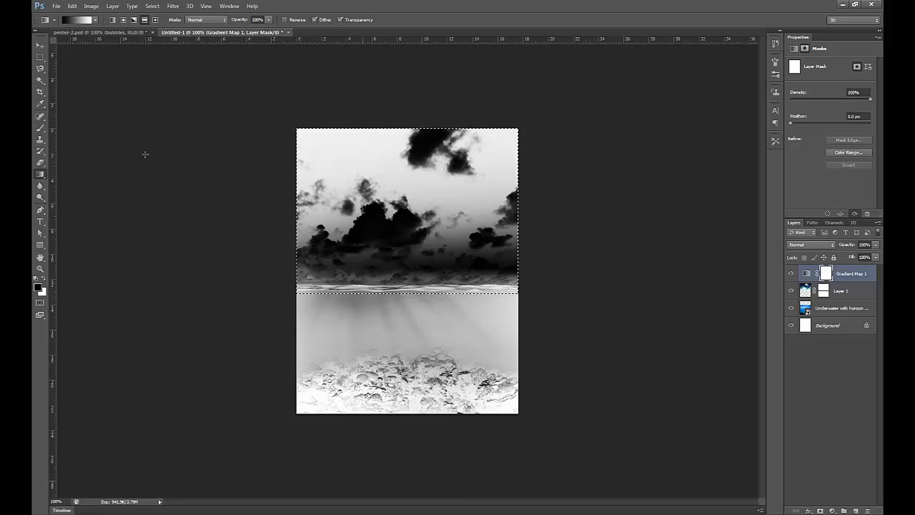
pyautogui.click(41, 176)
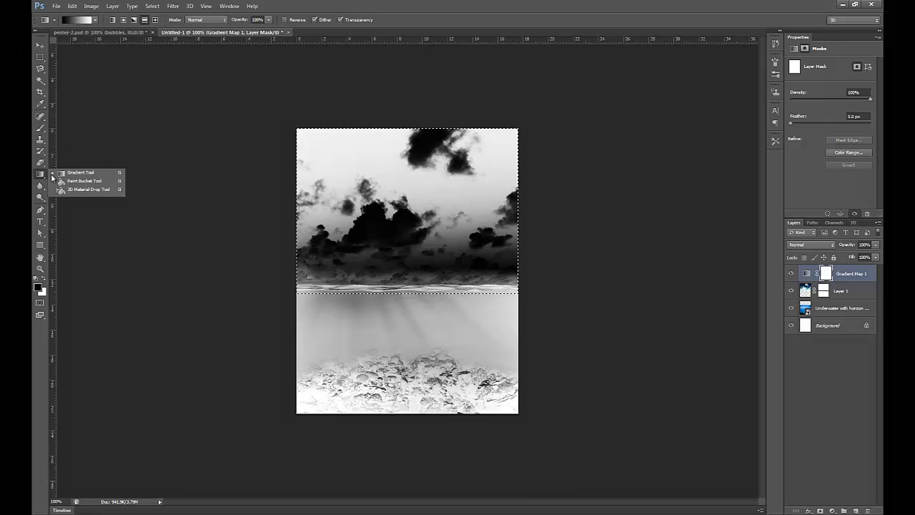
pyautogui.click(95, 186)
pyautogui.click(357, 189)
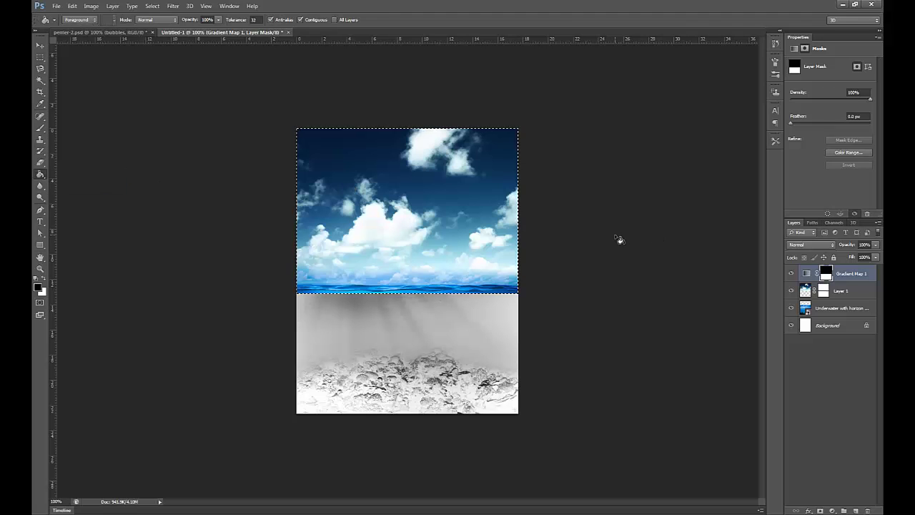
pyautogui.hotkey('ctrl', 'd')
pyautogui.press('v')
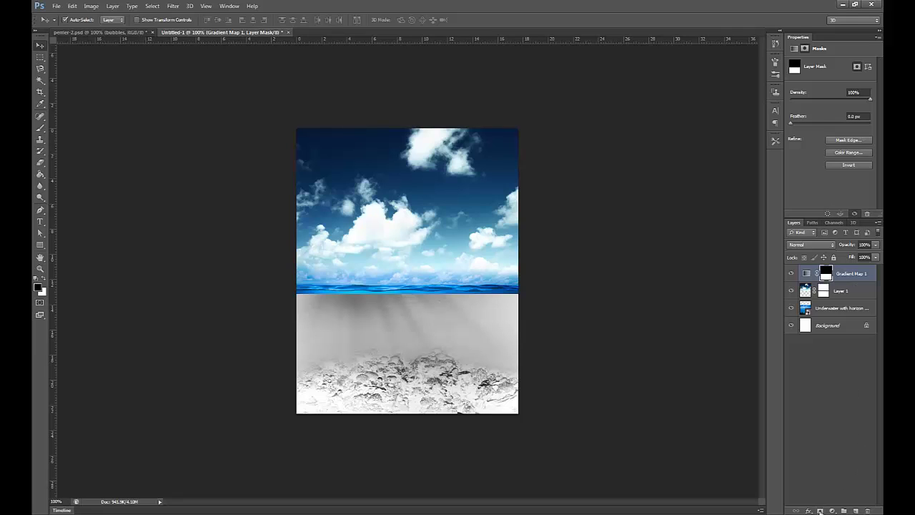
# Add a Hue/Saturation adjustment layer on top with Saturation set to -20.
pyautogui.click(831, 510)
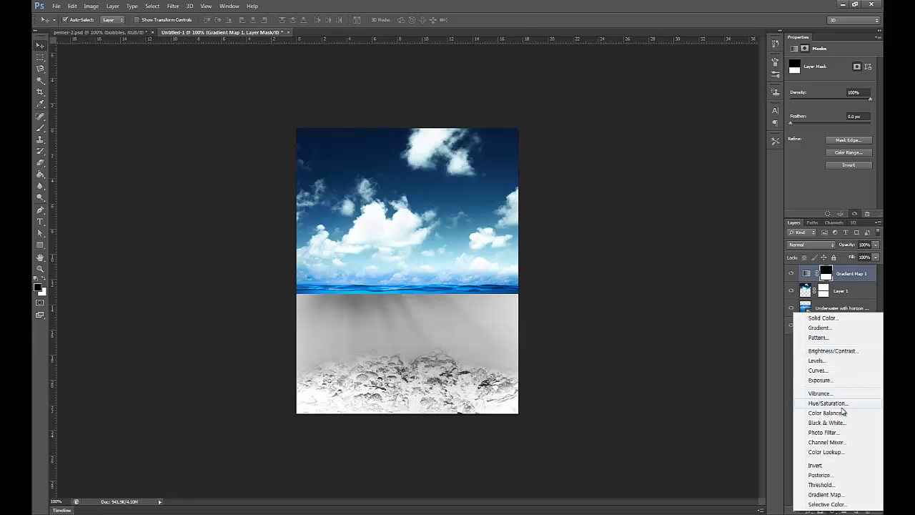
pyautogui.click(842, 404)
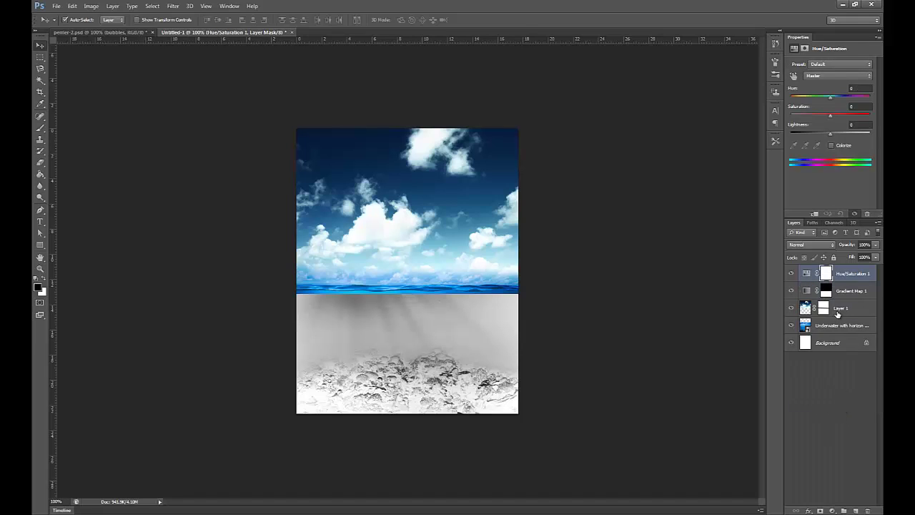
pyautogui.click(859, 106)
pyautogui.write('-1')
pyautogui.press('Return')
# Add a Color Balance adjustment layer on top with Midtones set to Cyan/Red -30, Magenta/Green +30 and Yellow/Blue -30.
pyautogui.click(831, 511)
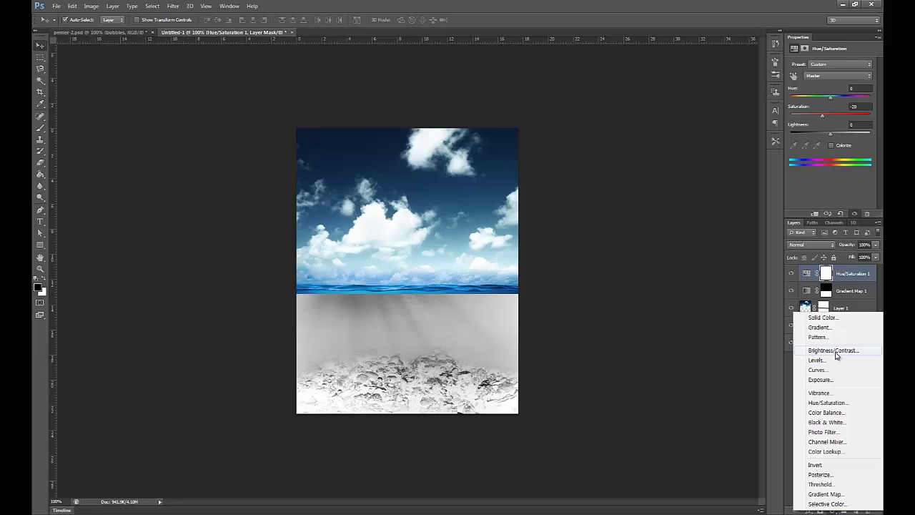
pyautogui.click(827, 412)
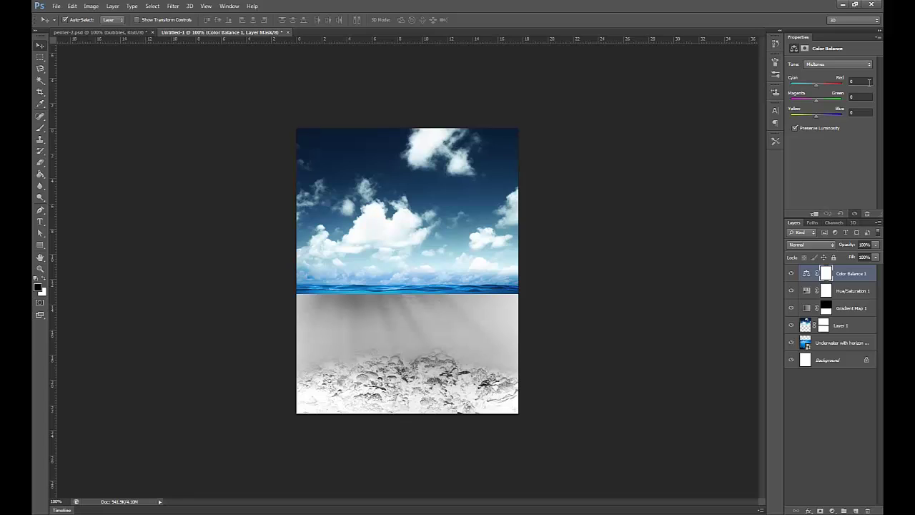
pyautogui.click(867, 80)
pyautogui.write('-30')
pyautogui.press('Tab')
pyautogui.write('30')
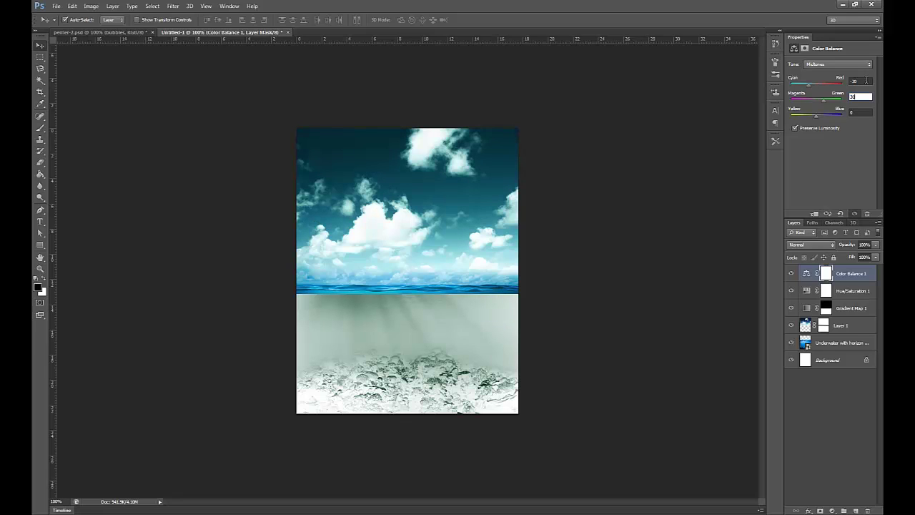
pyautogui.press('Tab')
pyautogui.write('-')
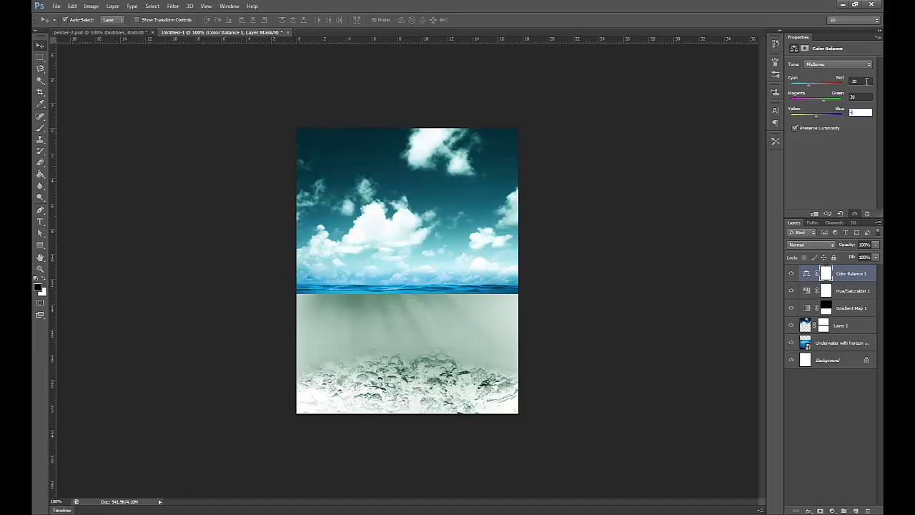
pyautogui.write('30')
pyautogui.press('Return')
# Compare the underwater area with and without the Gradient Map adjustment by toggling that layer's visibility.
pyautogui.click(791, 308)
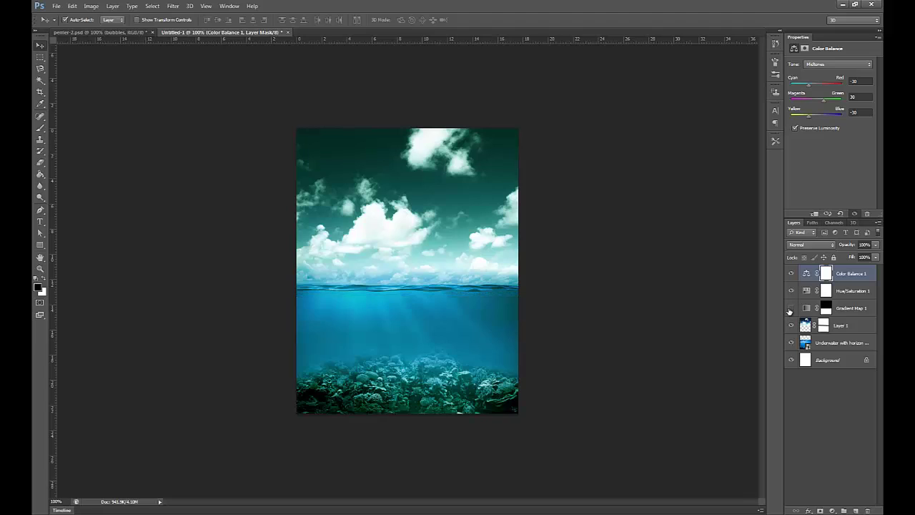
pyautogui.click(791, 308)
pyautogui.click(790, 308)
pyautogui.click(851, 313)
pyautogui.click(790, 308)
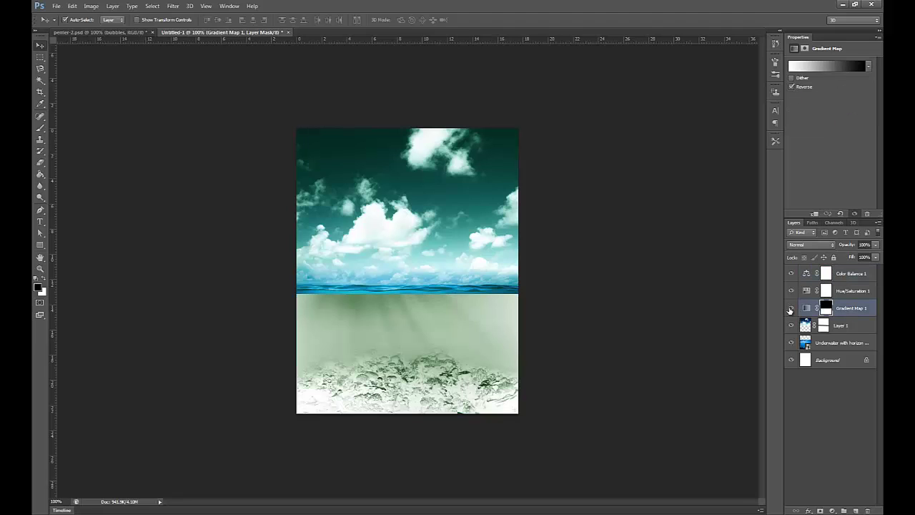
pyautogui.click(791, 308)
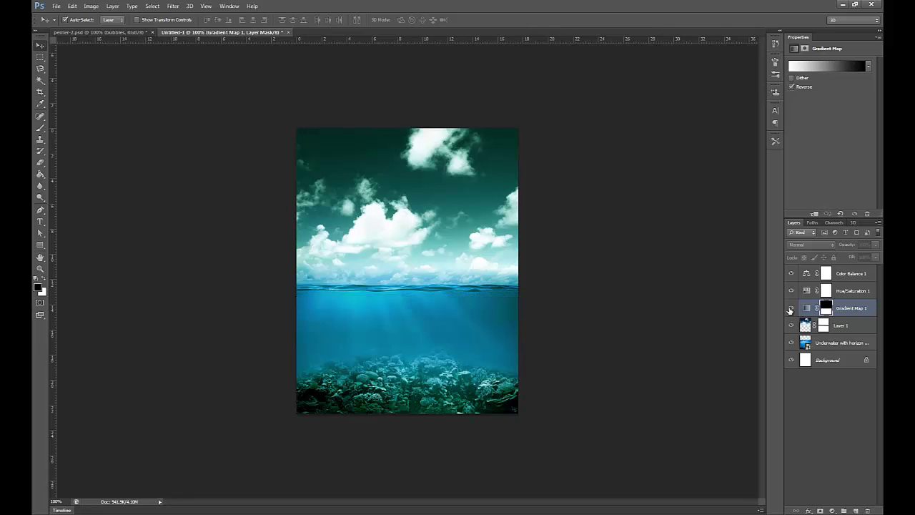
pyautogui.click(791, 308)
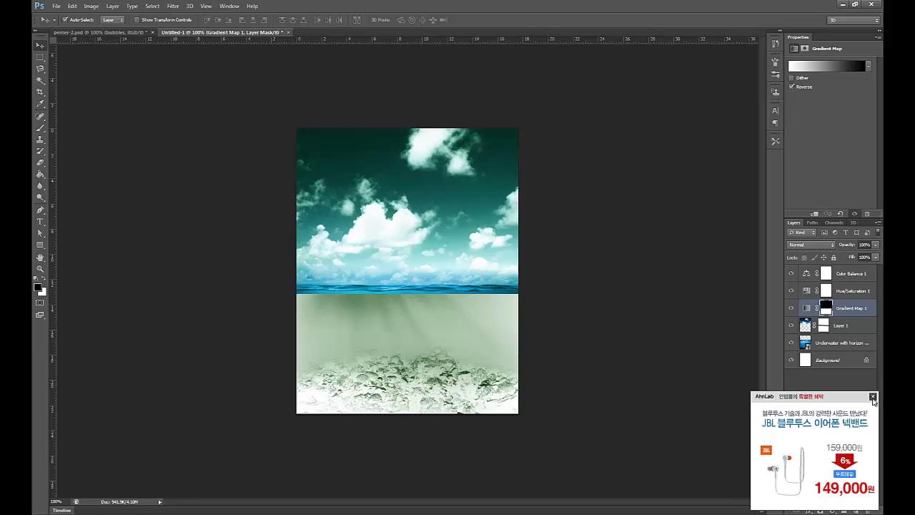
pyautogui.click(873, 396)
# Swap the end color stops of the Gradient Map's gradient so it runs from white to black, and apply it.
pyautogui.click(846, 66)
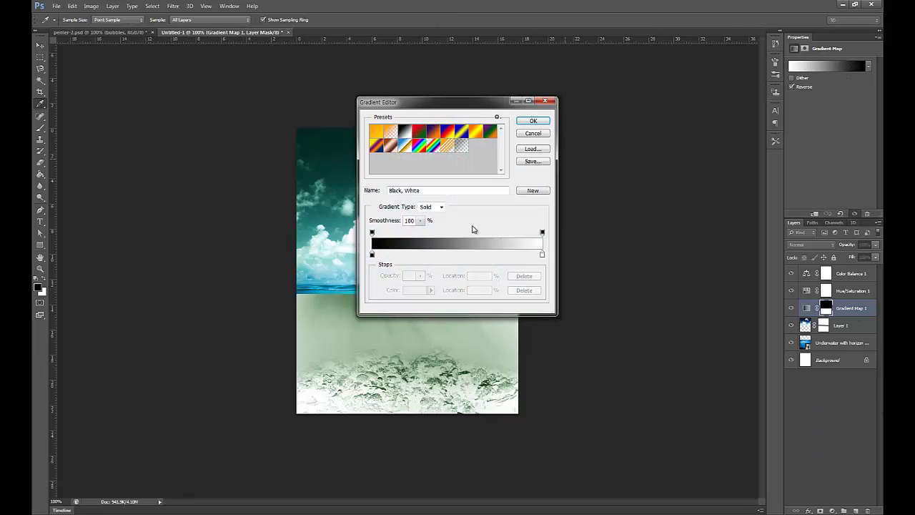
pyautogui.click(542, 255)
pyautogui.moveTo(542, 258); pyautogui.dragTo(563, 255)
pyautogui.moveTo(381, 256); pyautogui.dragTo(361, 257)
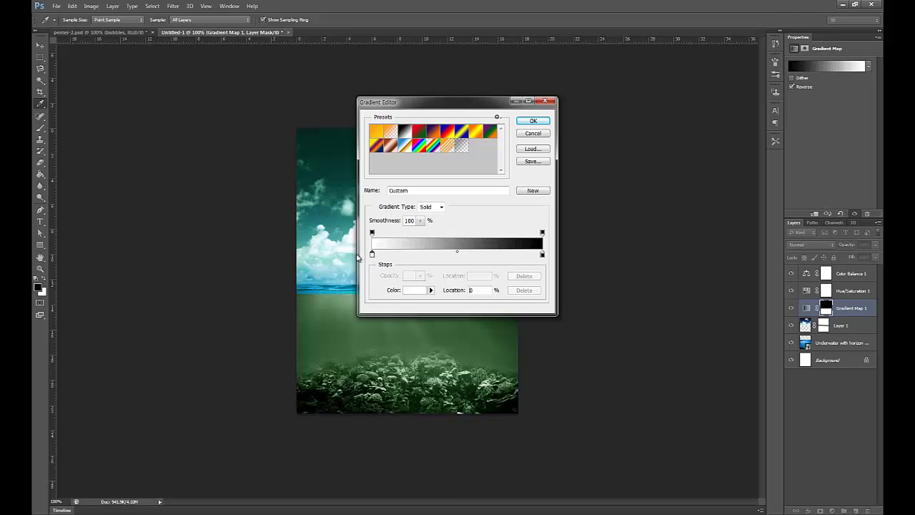
pyautogui.click(542, 120)
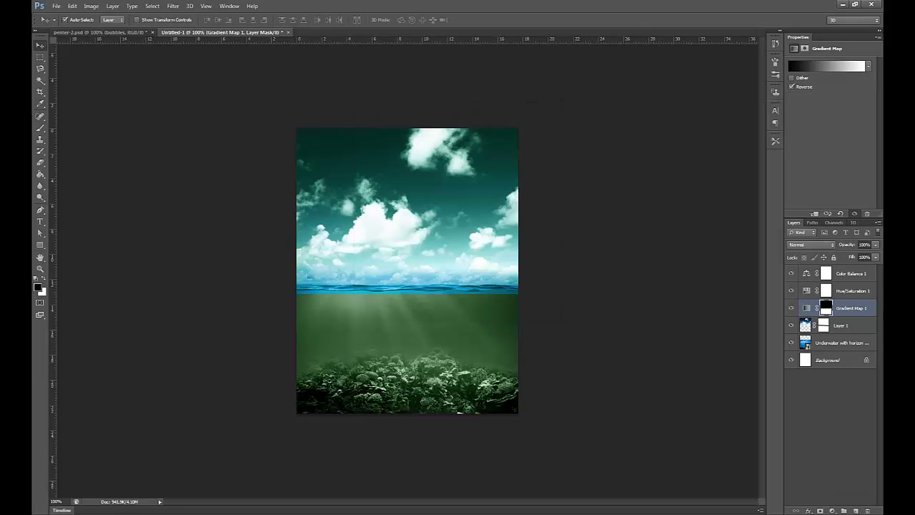
pyautogui.click(826, 308)
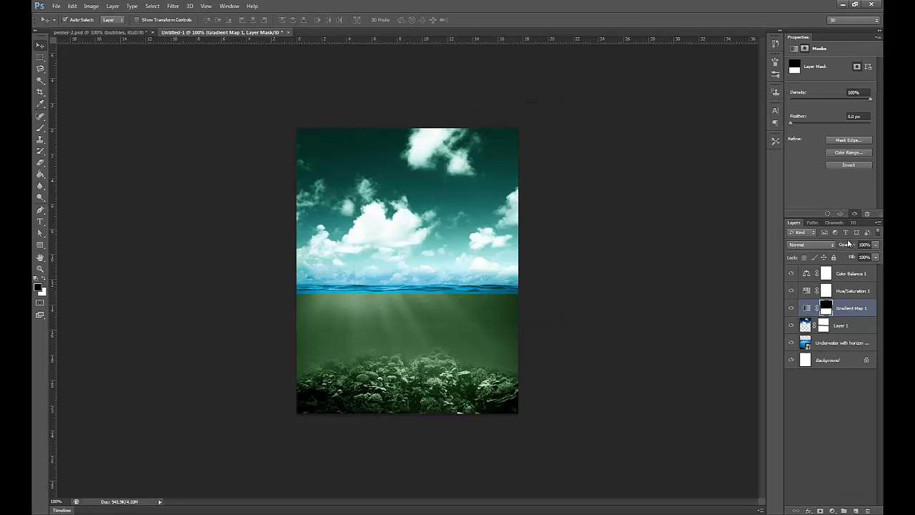
pyautogui.click(806, 307)
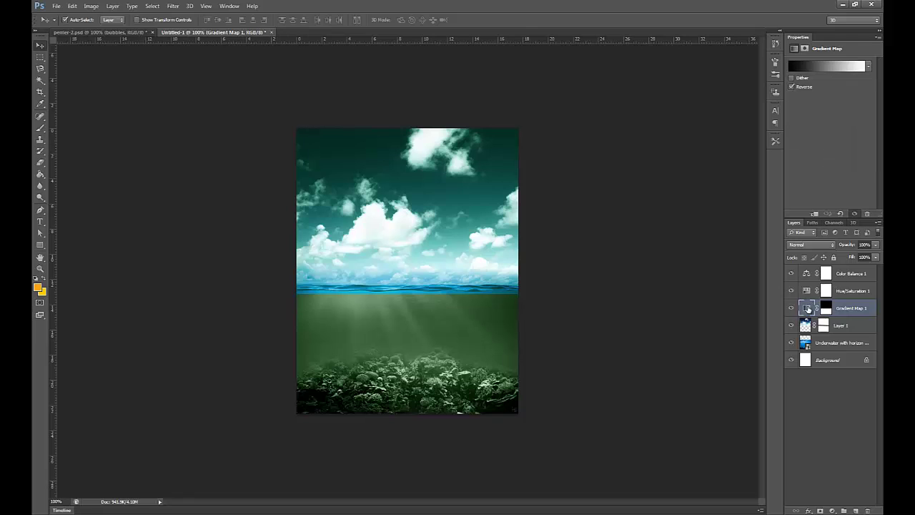
pyautogui.click(792, 86)
pyautogui.click(791, 86)
pyautogui.click(842, 67)
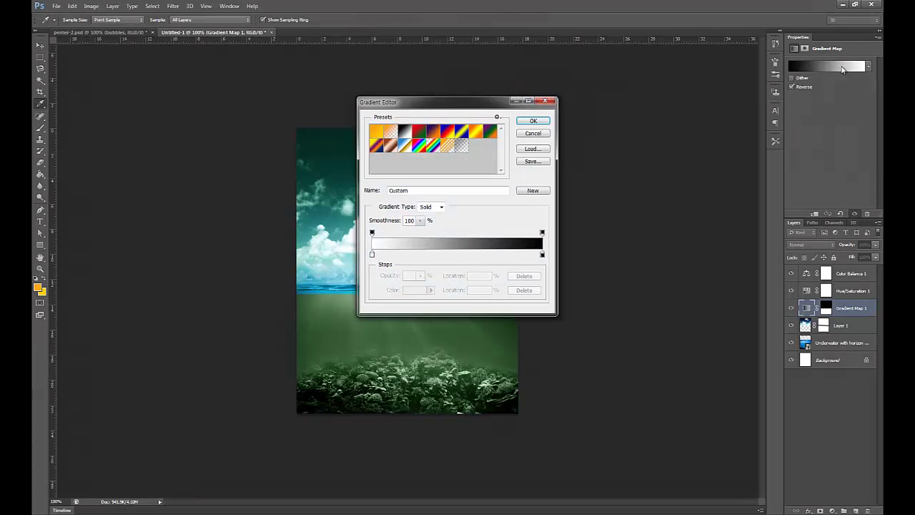
pyautogui.click(536, 134)
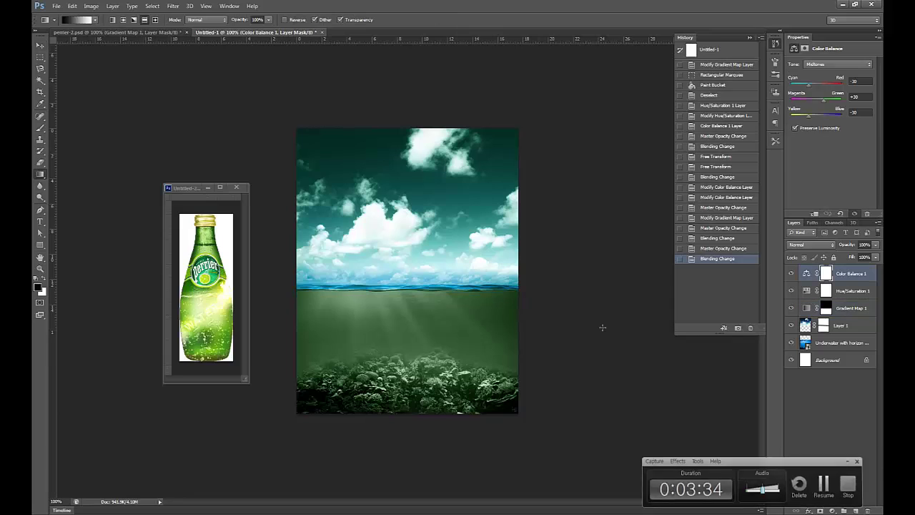
# Hide the Color Balance and Hue/Saturation adjustment layers to isolate the Gradient Map's effect.
pyautogui.click(41, 46)
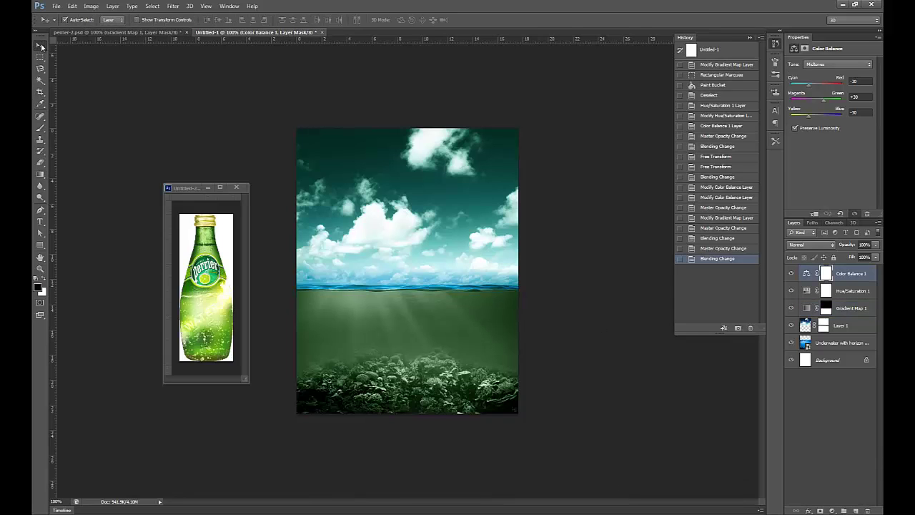
pyautogui.click(851, 308)
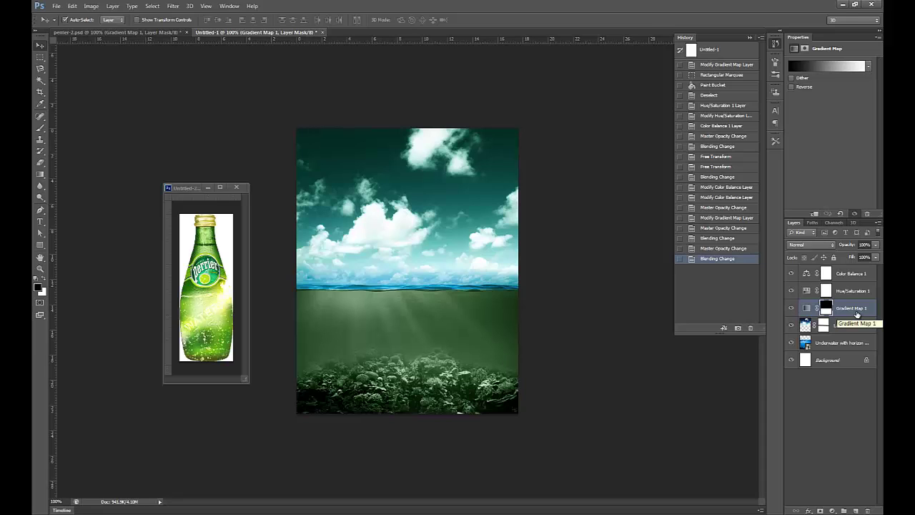
pyautogui.click(825, 309)
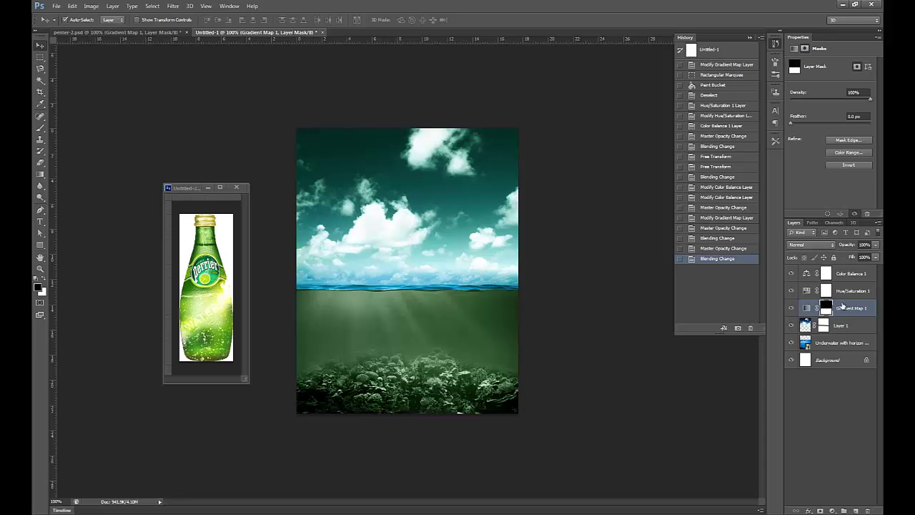
pyautogui.click(807, 309)
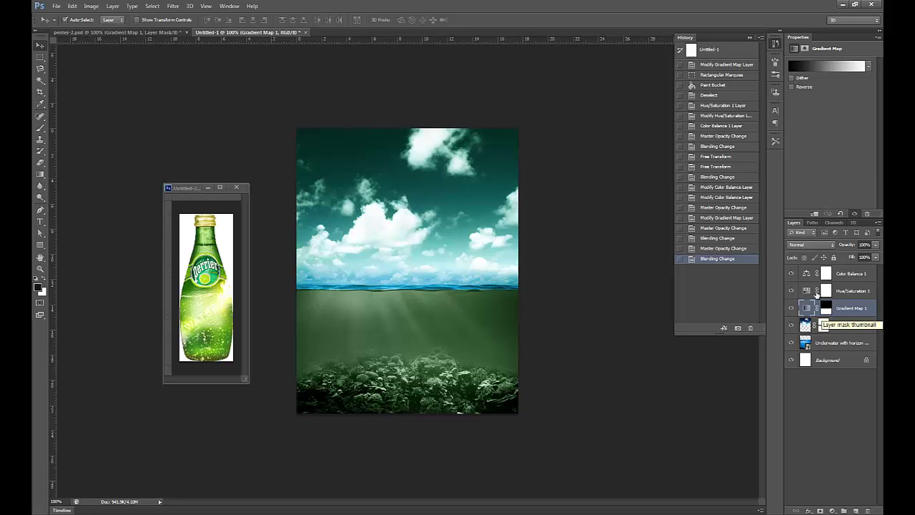
pyautogui.click(790, 290)
pyautogui.click(790, 273)
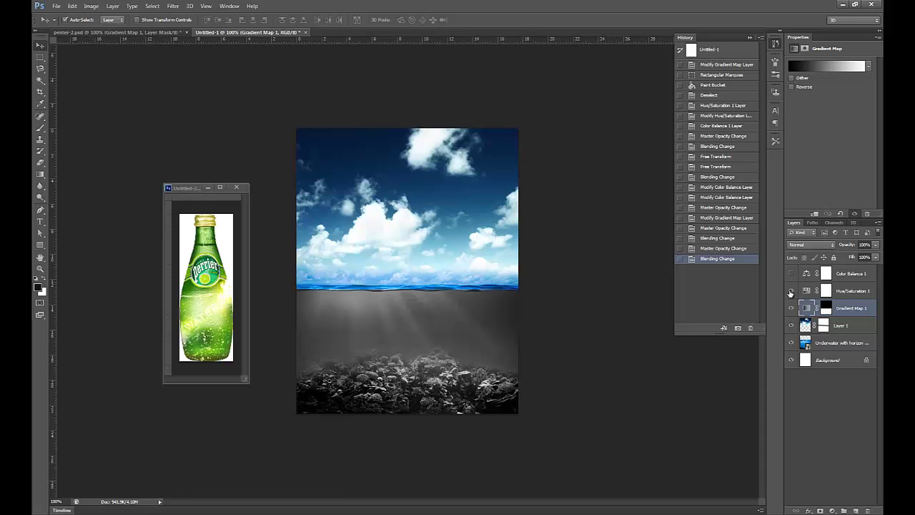
pyautogui.click(853, 295)
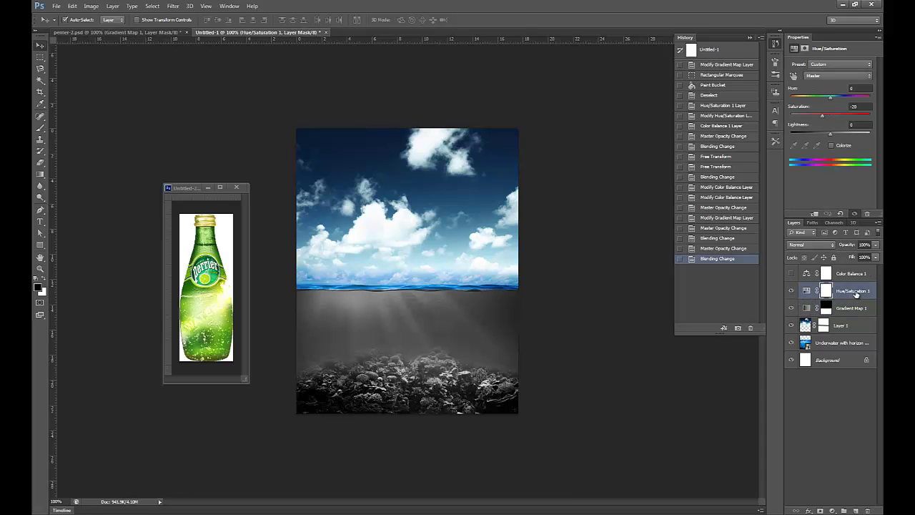
pyautogui.click(790, 291)
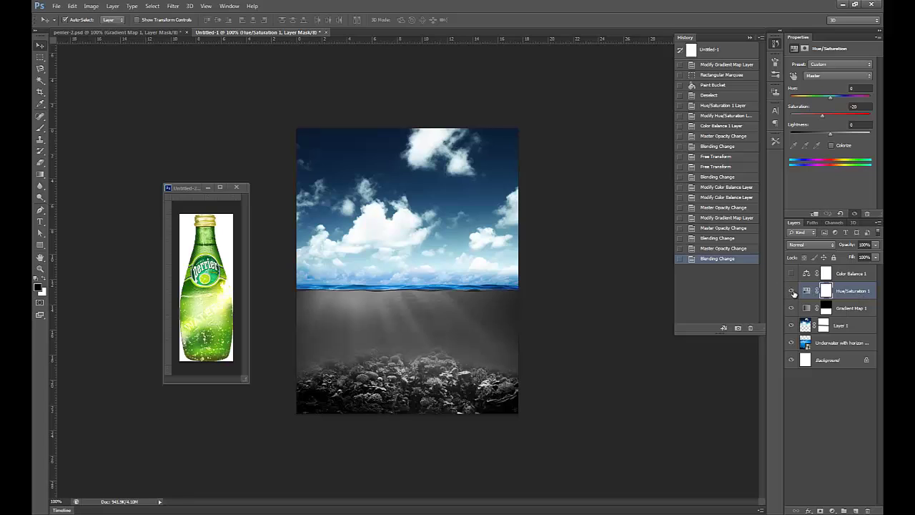
# Set the Gradient Map layer's blend mode to Darken and lower its opacity to about 45%.
pyautogui.click(847, 308)
pyautogui.click(823, 245)
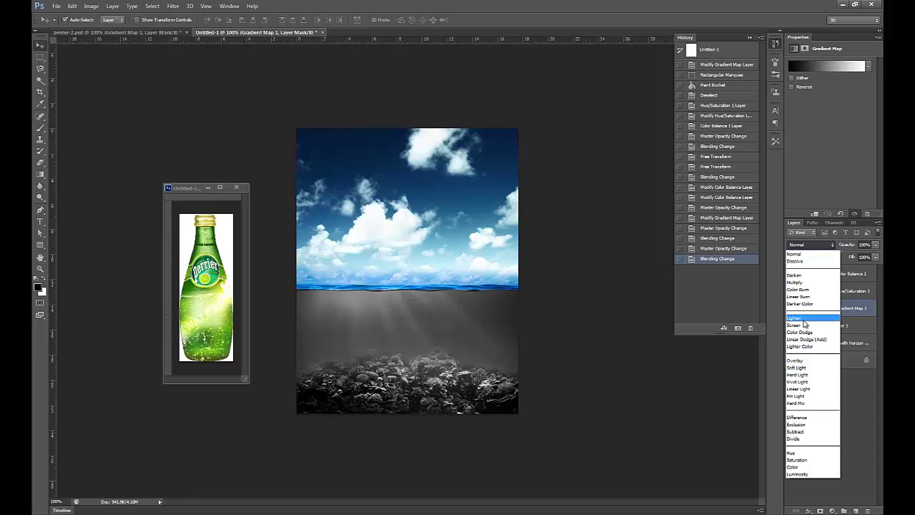
pyautogui.click(794, 276)
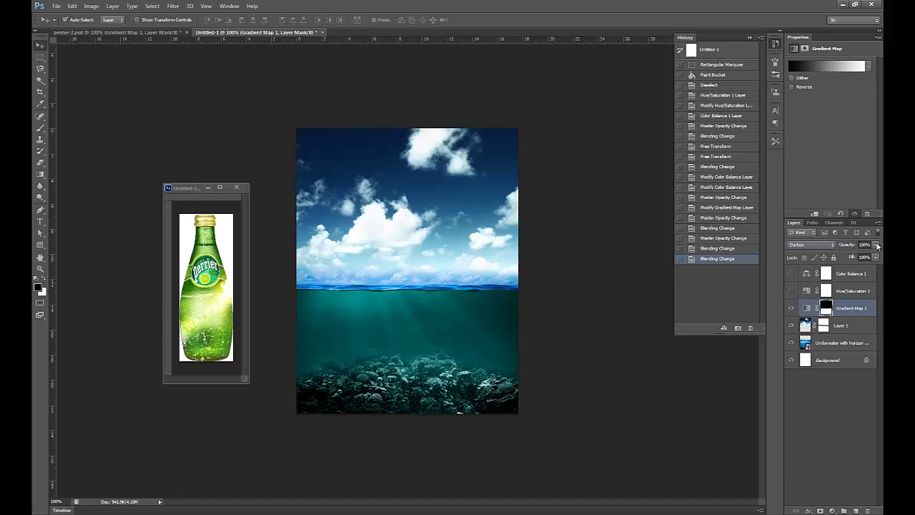
pyautogui.click(877, 245)
pyautogui.moveTo(874, 255); pyautogui.dragTo(847, 259)
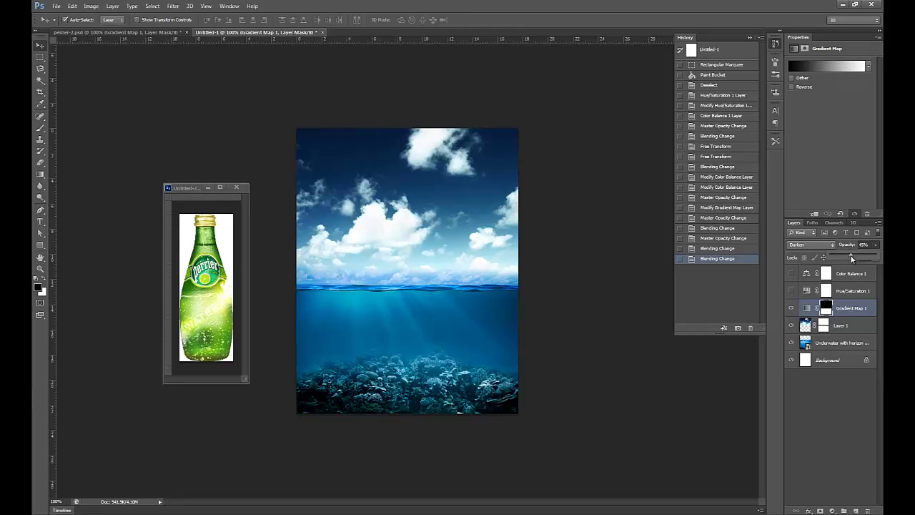
pyautogui.moveTo(851, 258); pyautogui.dragTo(850, 258)
# Turn the Hue/Saturation and Color Balance adjustment layers back on.
pyautogui.click(826, 292)
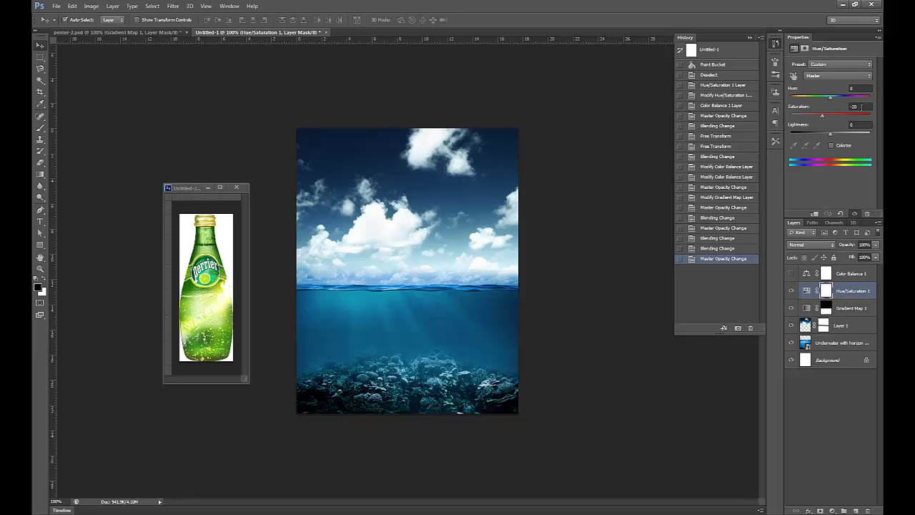
pyautogui.click(846, 274)
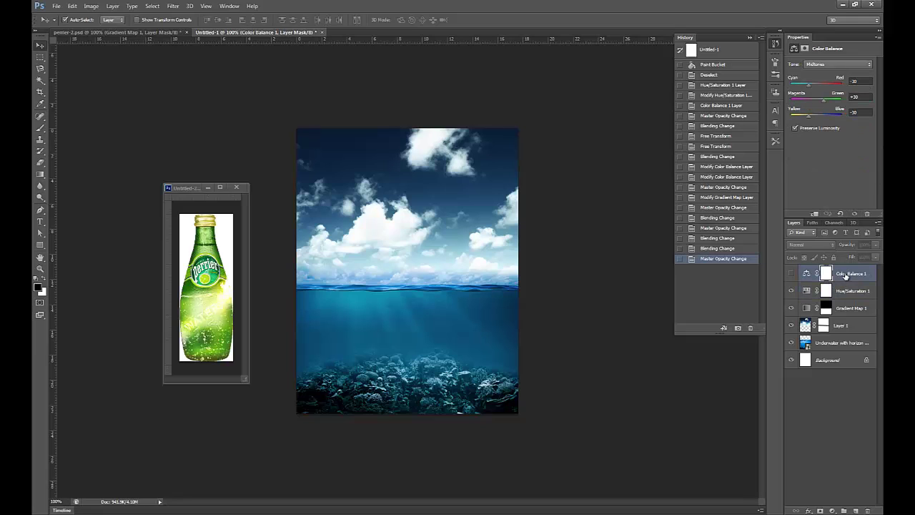
pyautogui.click(791, 273)
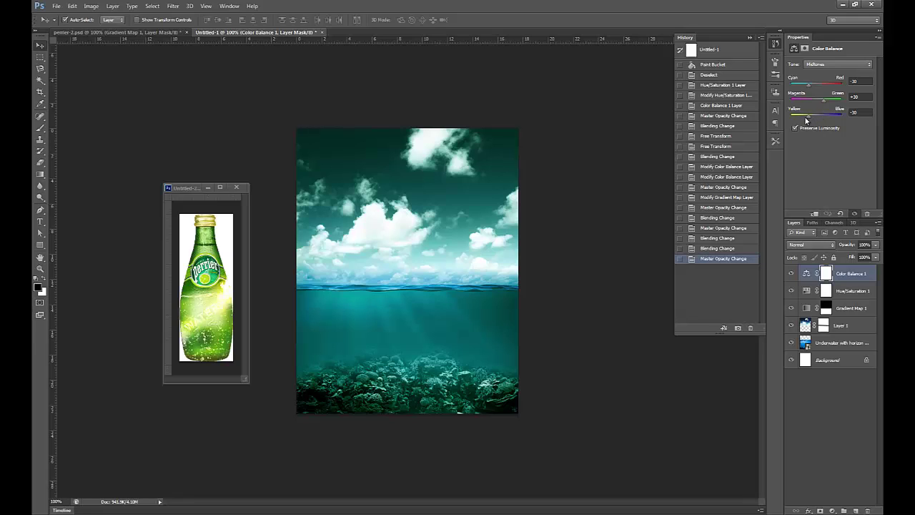
# Set the Color Balance layer's blend mode to Lighten and its opacity to 37%, then deselect the layer.
pyautogui.click(826, 250)
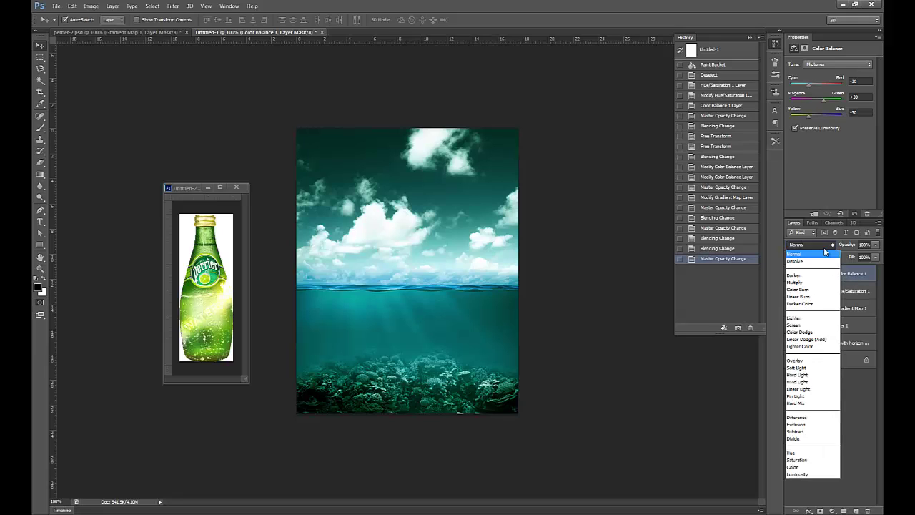
pyautogui.click(824, 251)
pyautogui.click(820, 248)
pyautogui.click(807, 321)
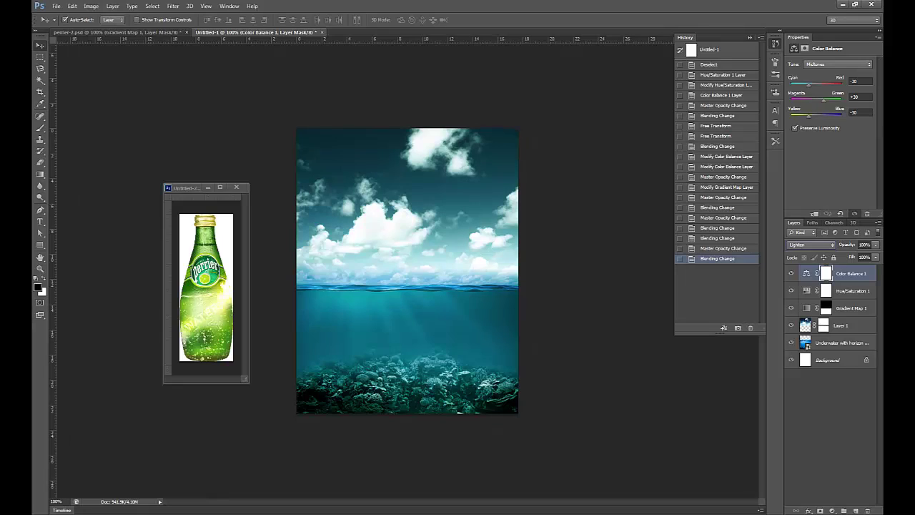
pyautogui.click(875, 257)
pyautogui.moveTo(876, 256); pyautogui.dragTo(846, 255)
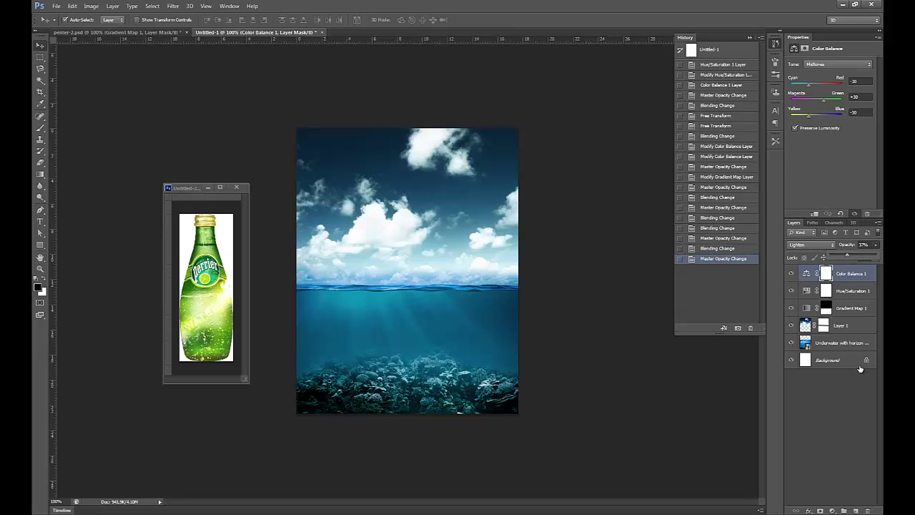
pyautogui.click(840, 413)
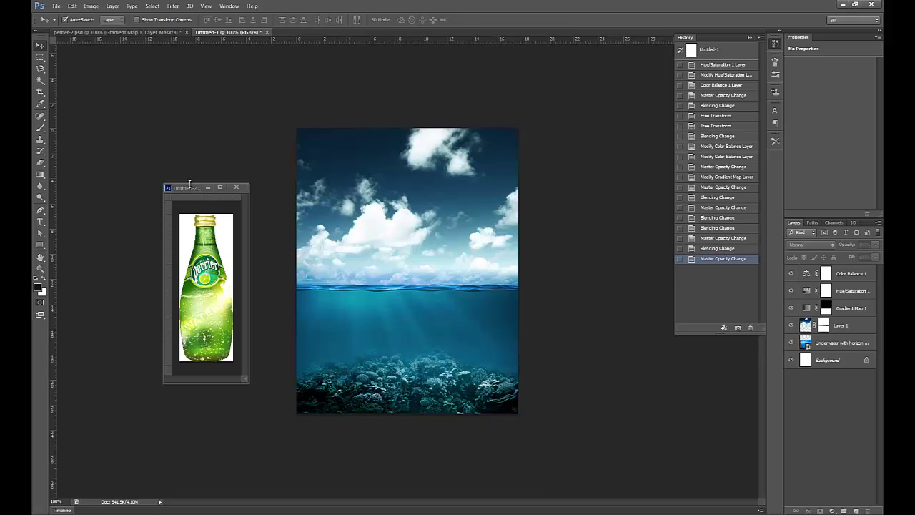
# Enlarge the bottle document's window and copy its Group 1 into the sea composite, placing the bottle across the waterline.
pyautogui.moveTo(188, 189); pyautogui.dragTo(157, 159)
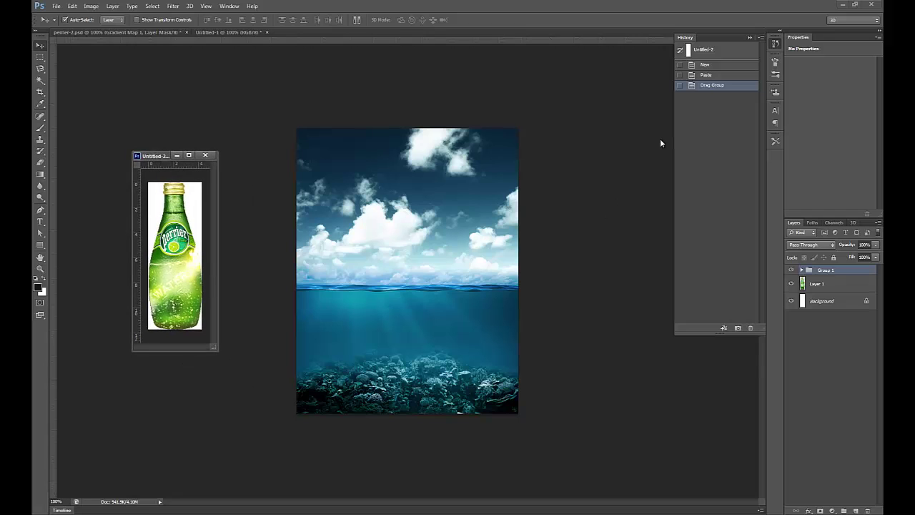
pyautogui.moveTo(213, 346); pyautogui.dragTo(245, 377)
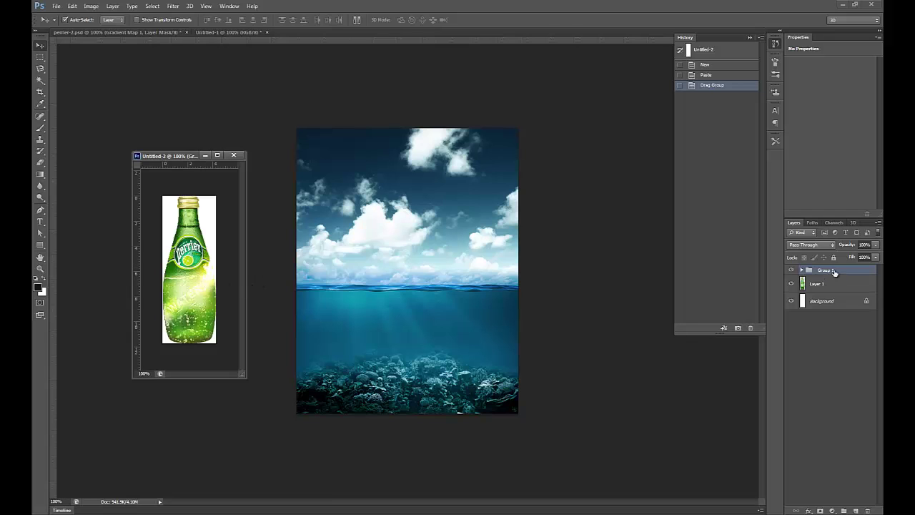
pyautogui.moveTo(833, 271); pyautogui.dragTo(449, 259)
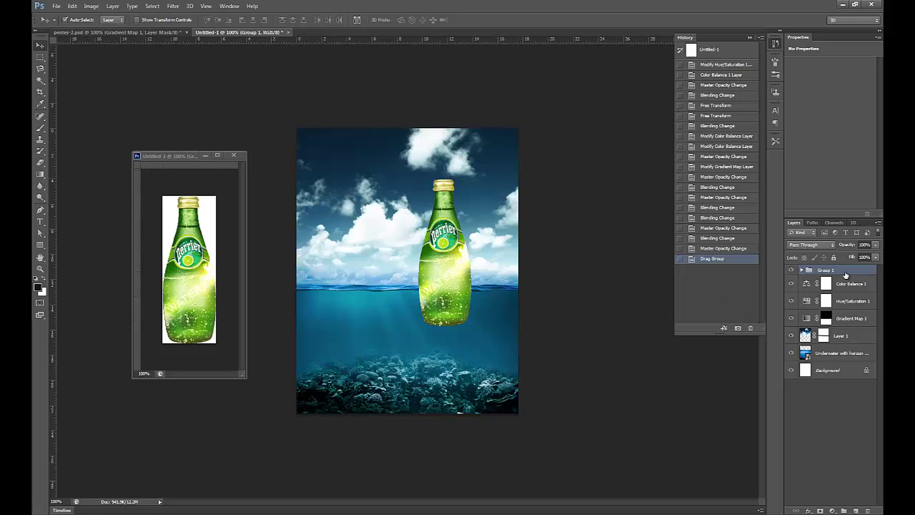
# Move Group 1 directly beneath Gradient Map 1, turn Auto-Select off and reposition the bottle so its base rests on the waterline.
pyautogui.moveTo(845, 274); pyautogui.dragTo(829, 329)
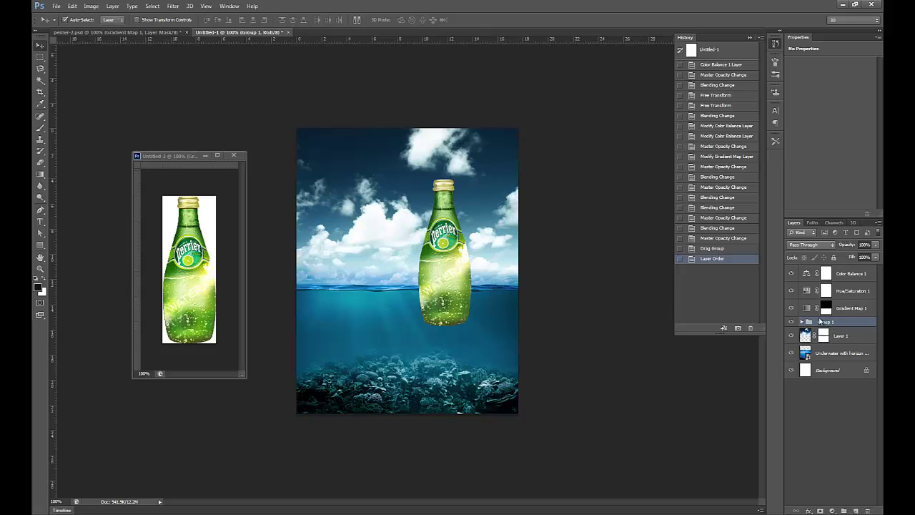
pyautogui.click(66, 20)
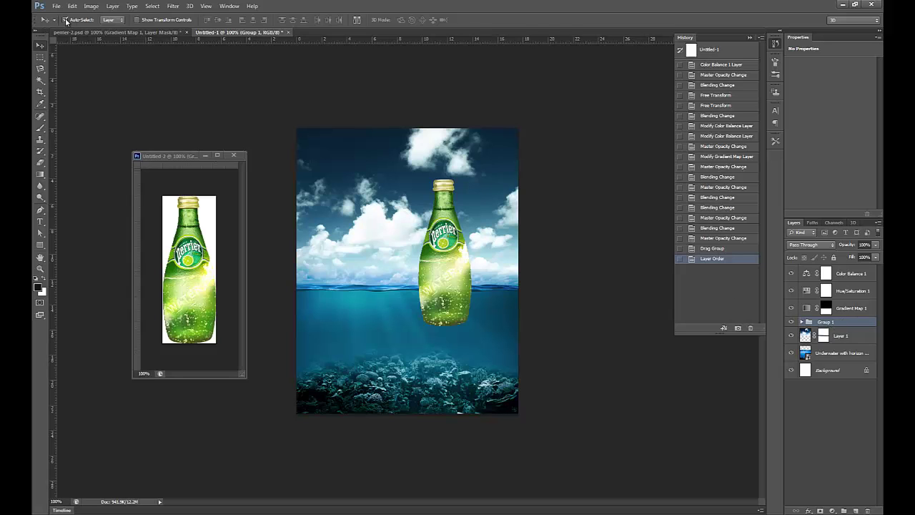
pyautogui.click(205, 155)
pyautogui.moveTo(440, 275); pyautogui.dragTo(413, 250)
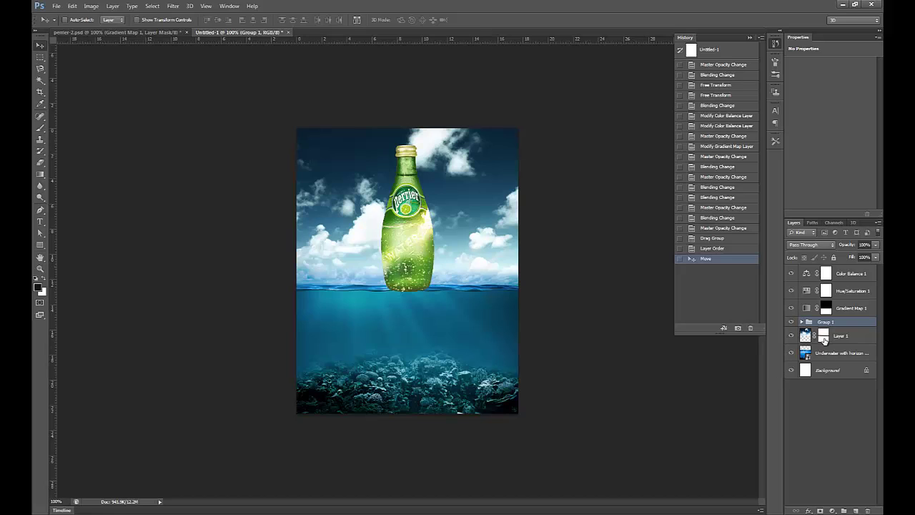
# Add a new layer above Layer 1 and browse the Brush tool's presets for a splash brush.
pyautogui.click(851, 335)
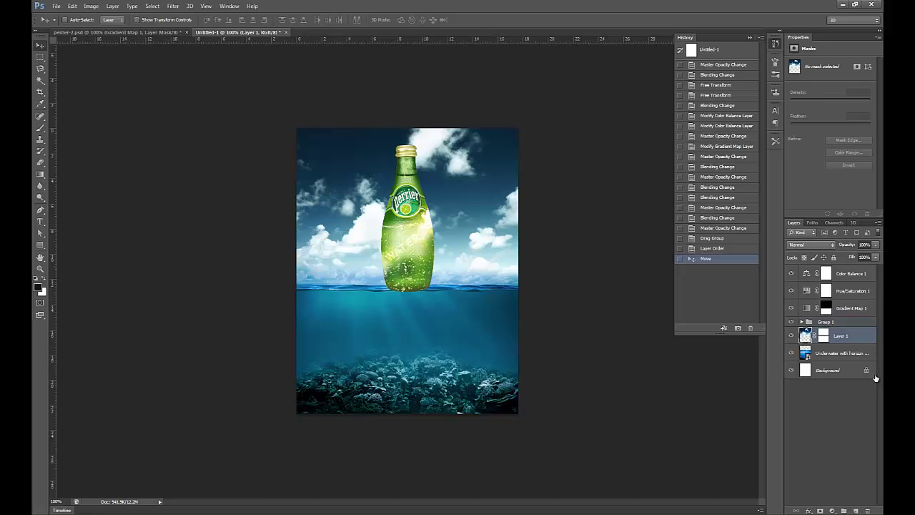
pyautogui.click(856, 510)
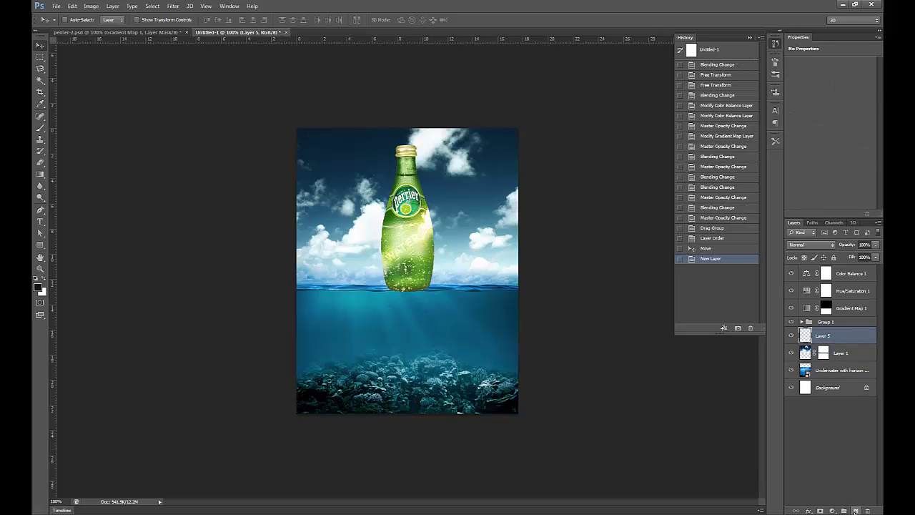
pyautogui.press('b')
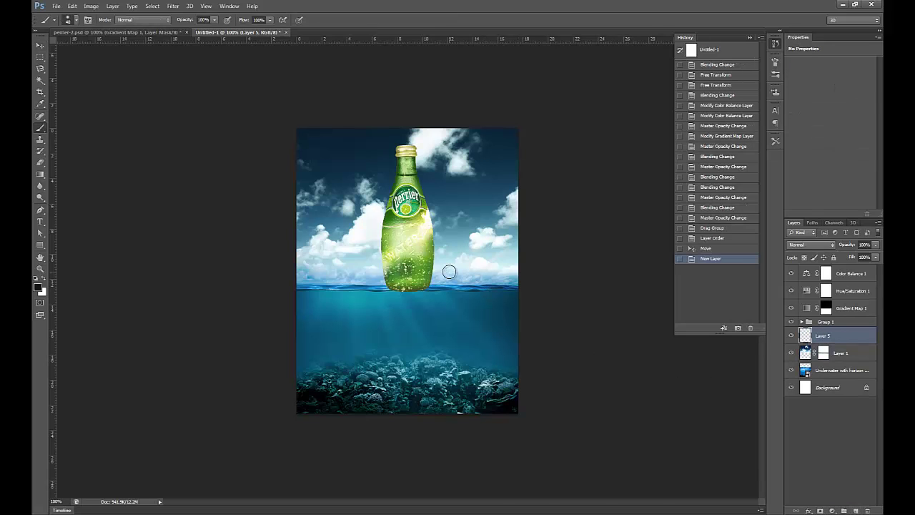
pyautogui.rightClick(449, 271)
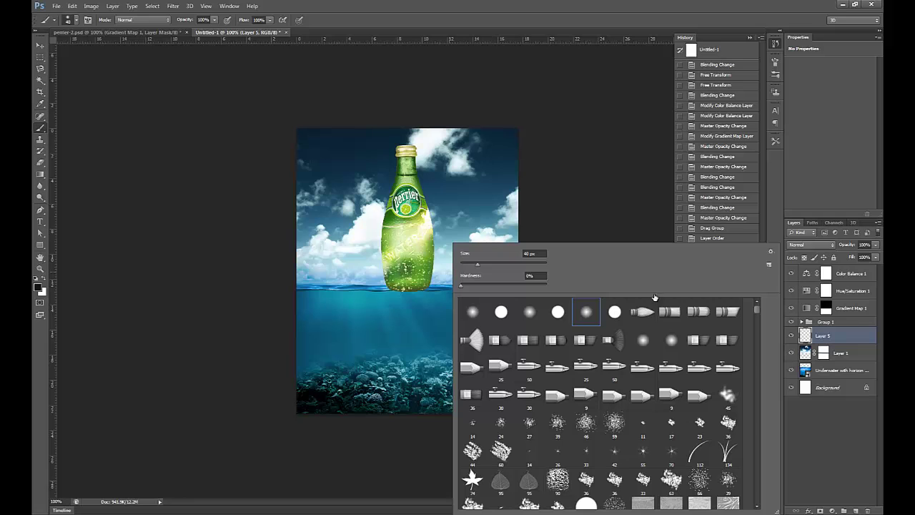
pyautogui.moveTo(757, 308); pyautogui.dragTo(756, 335)
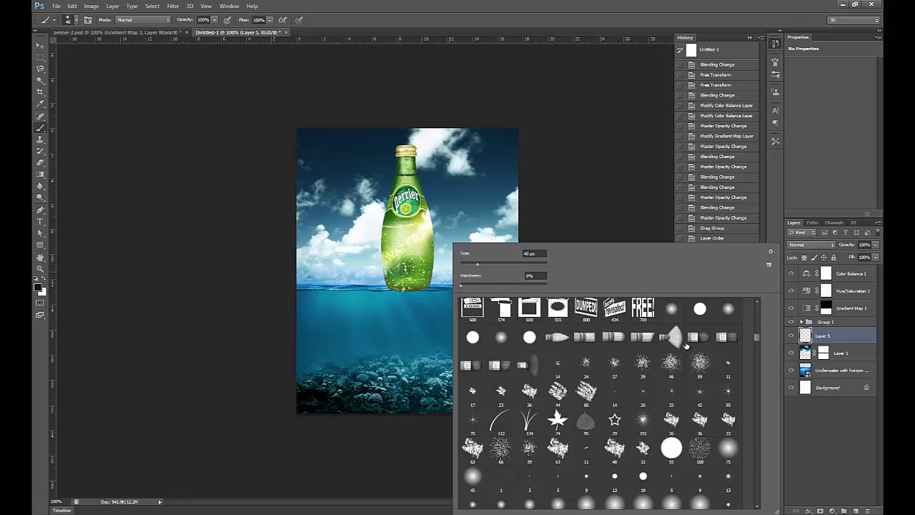
pyautogui.scroll(-10, 686, 346)
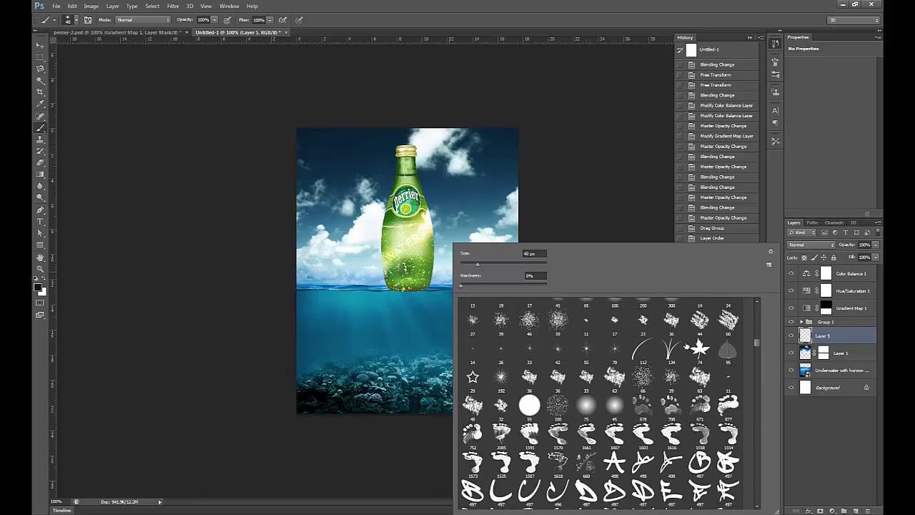
pyautogui.scroll(-10, 686, 346)
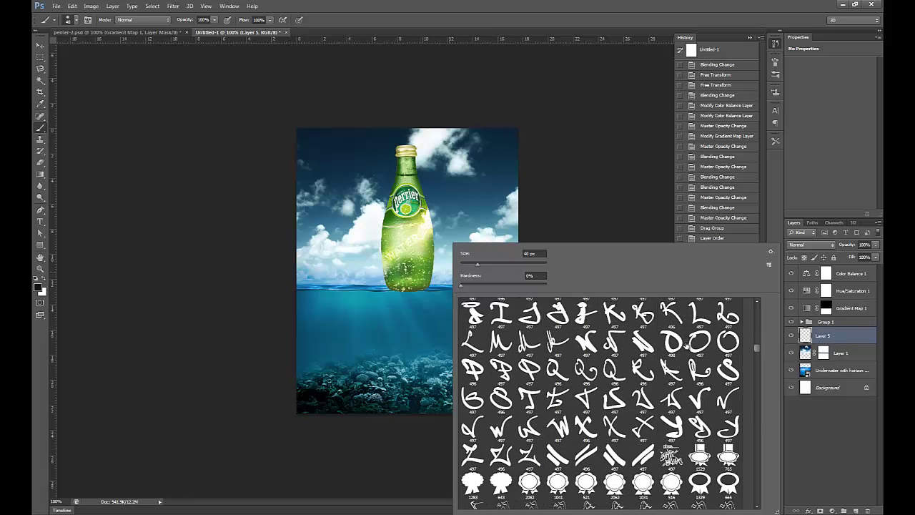
pyautogui.scroll(-5, 686, 346)
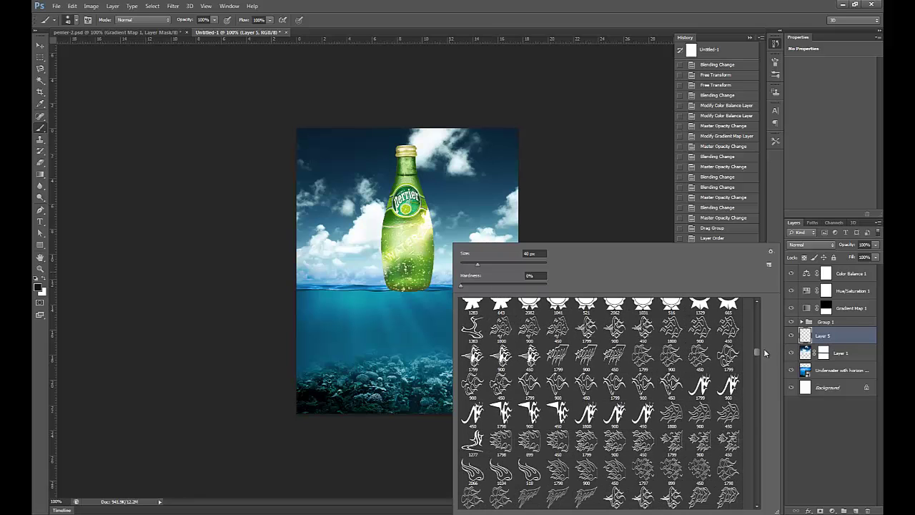
pyautogui.moveTo(759, 363)
pyautogui.mouseDown()
pyautogui.moveTo(757, 505)
pyautogui.moveTo(771, 380)
pyautogui.moveTo(747, 391)
pyautogui.moveTo(779, 379)
pyautogui.moveTo(755, 368)
pyautogui.moveTo(758, 304)
pyautogui.mouseUp()
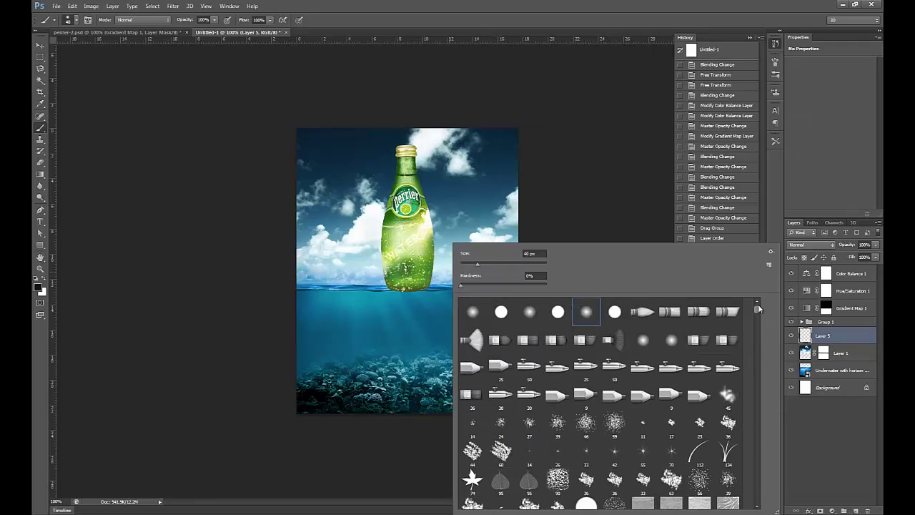
# Load the ABR brush file from the 140526 Artwork-Perrier folder into the brush presets.
pyautogui.click(770, 252)
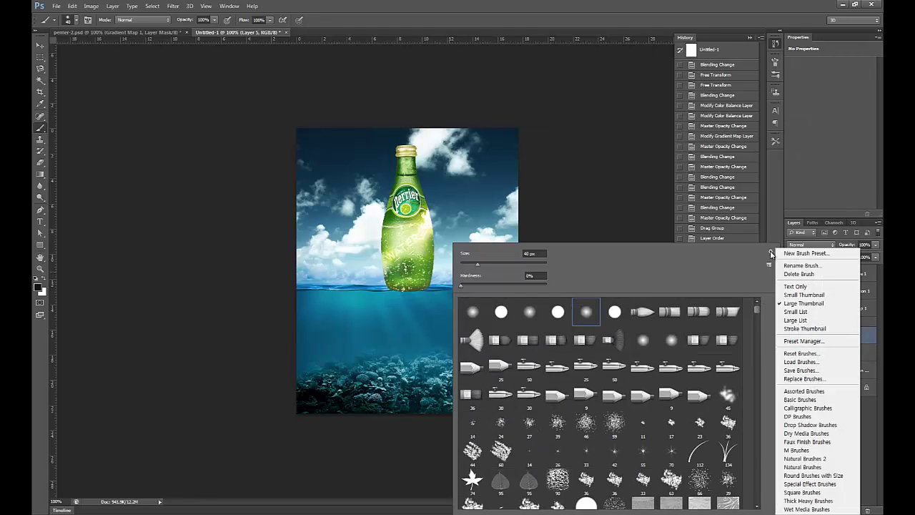
pyautogui.click(817, 365)
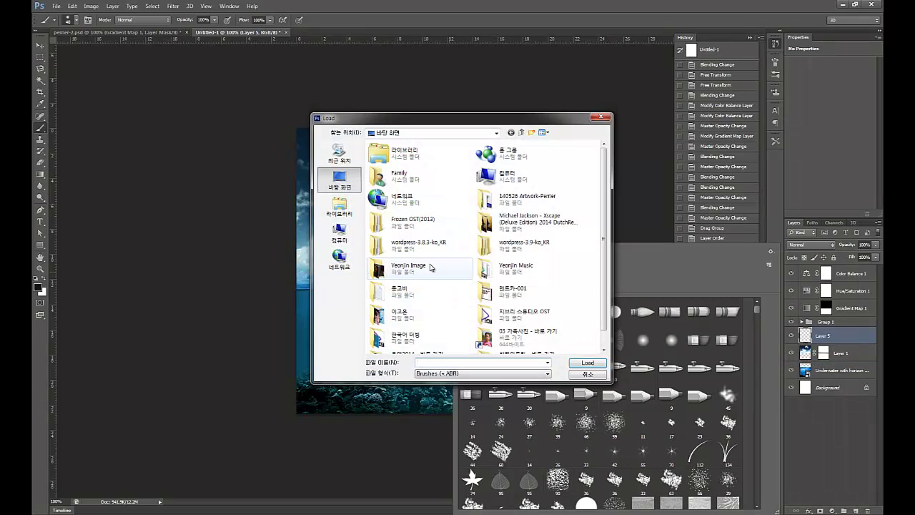
pyautogui.scroll(-1, 602, 172)
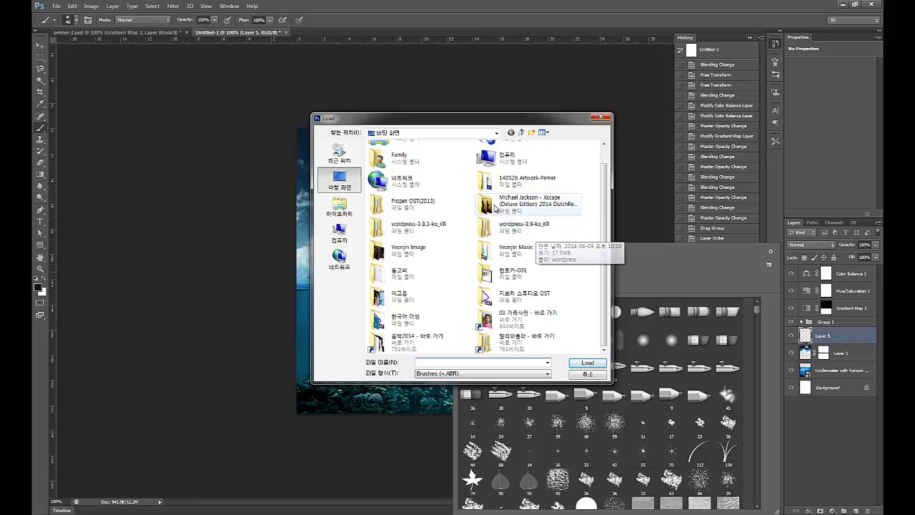
pyautogui.doubleClick(526, 192)
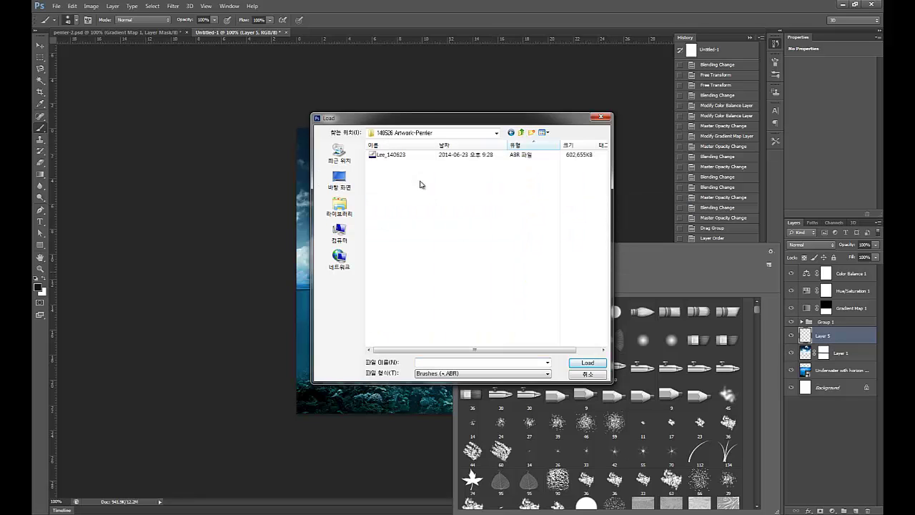
pyautogui.click(403, 156)
pyautogui.click(583, 364)
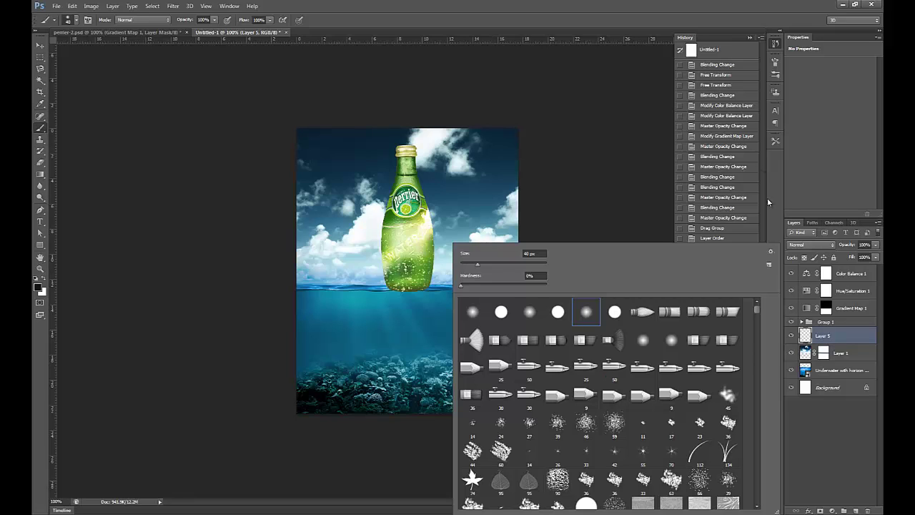
# Choose the 2400 px water splash brush, make white the foreground color and reduce the brush size to 600 px.
pyautogui.moveTo(756, 308); pyautogui.dragTo(756, 493)
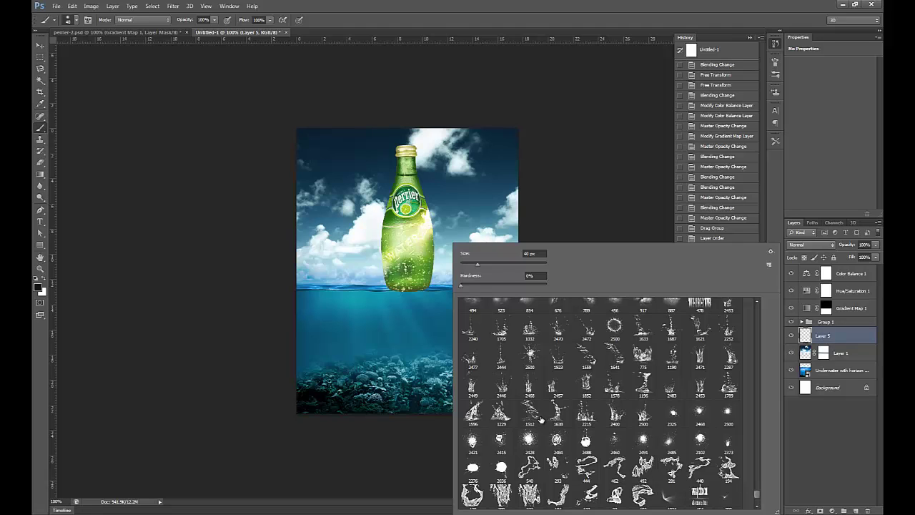
pyautogui.click(603, 4)
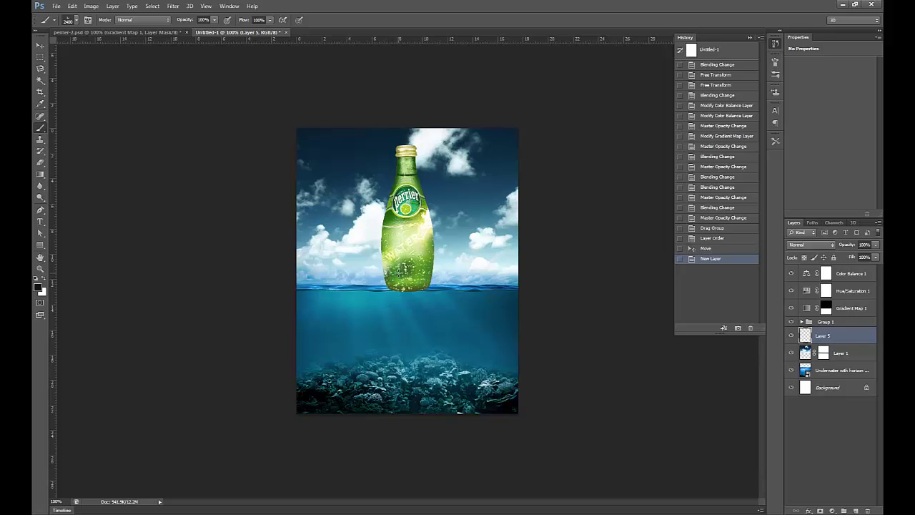
pyautogui.click(453, 272)
pyautogui.hotkey('ctrl', 'z')
pyautogui.click(45, 279)
pyautogui.press('[')
pyautogui.press('[')
pyautogui.press('[')
pyautogui.press('[')
pyautogui.press('[')
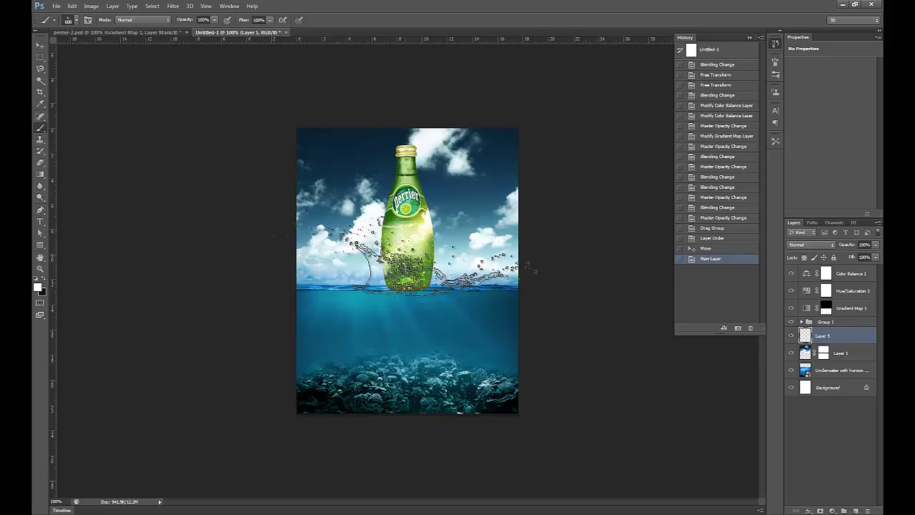
# Stamp a wide white splash behind the bottle's base on Layer 5, undoing the first placement and stamping it again.
pyautogui.click(414, 258)
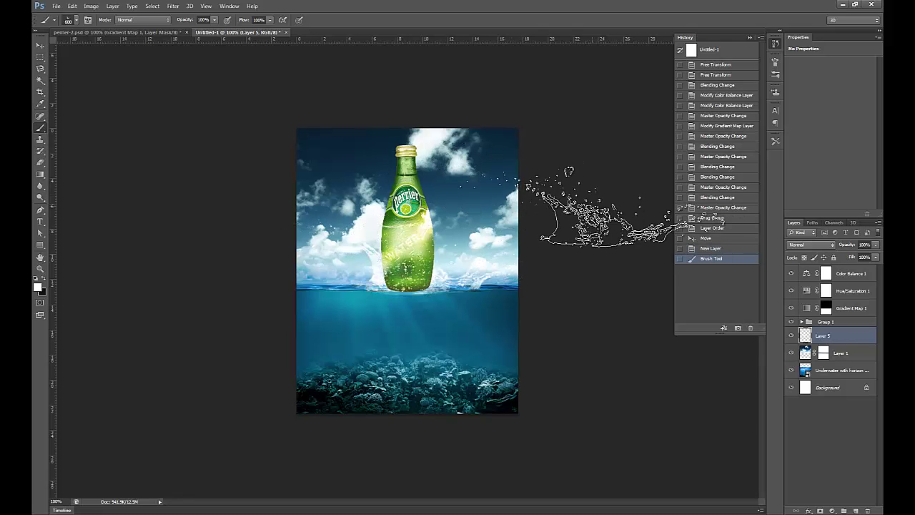
pyautogui.hotkey('ctrl', 'z')
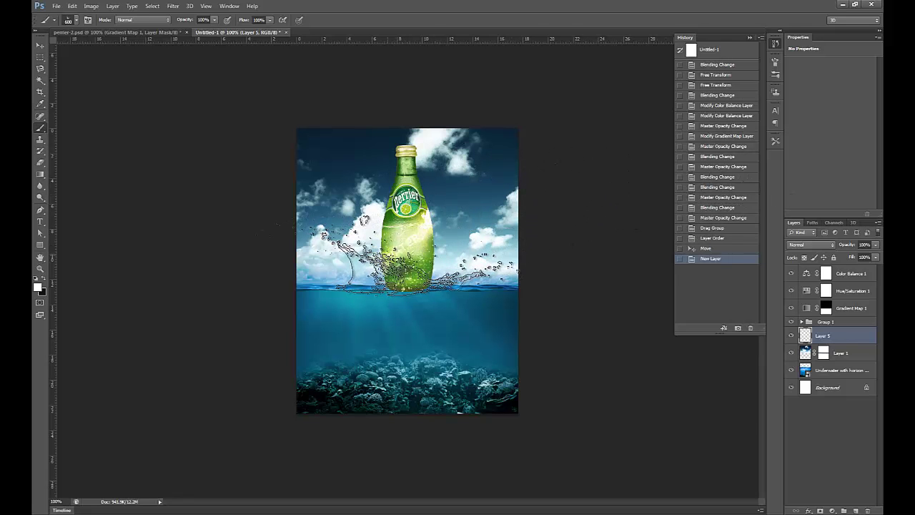
pyautogui.click(411, 258)
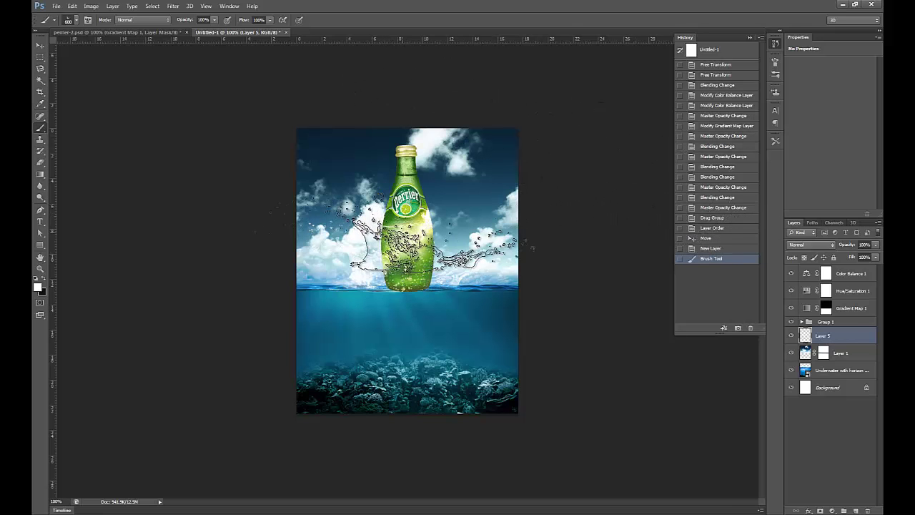
pyautogui.rightClick(407, 236)
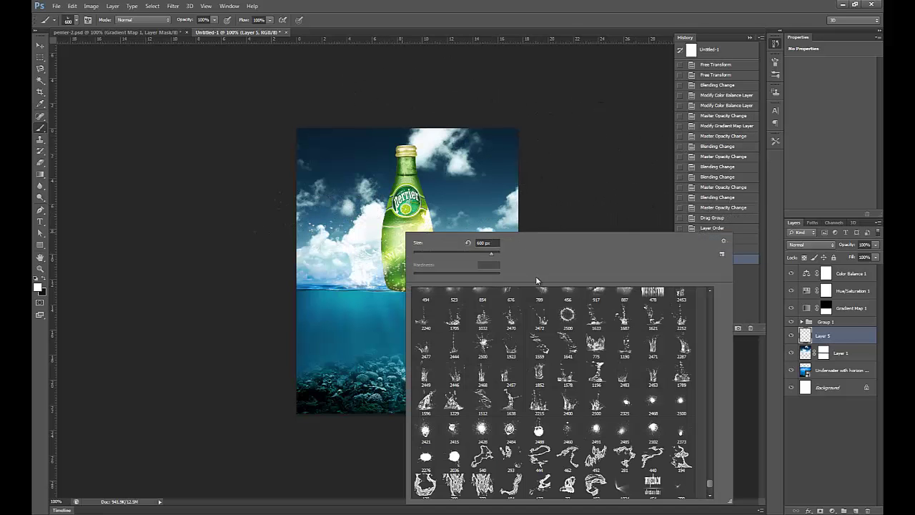
pyautogui.click(572, 407)
pyautogui.click(631, 16)
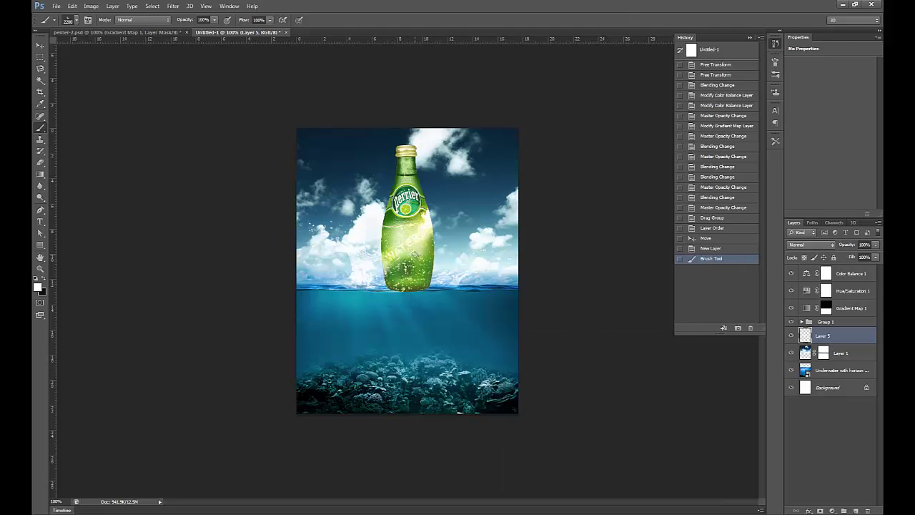
# Choose the 2471 px splash brush, reduce it to 600 px and stamp a white splash behind the bottle's base on a new layer.
pyautogui.rightClick(403, 241)
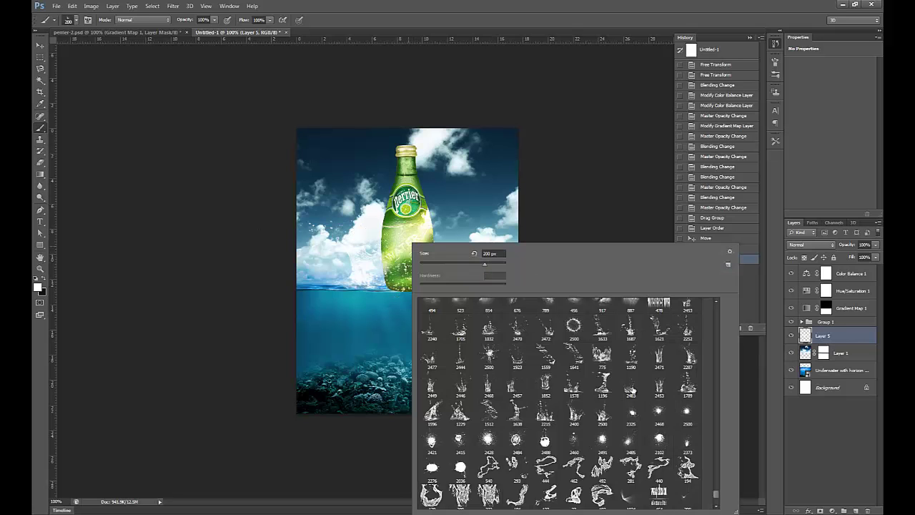
pyautogui.click(662, 358)
pyautogui.click(565, 9)
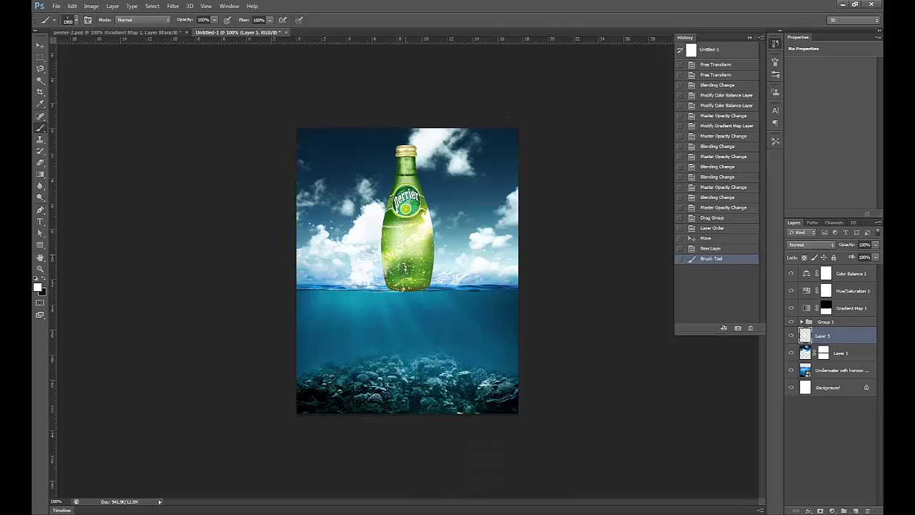
pyautogui.click(856, 510)
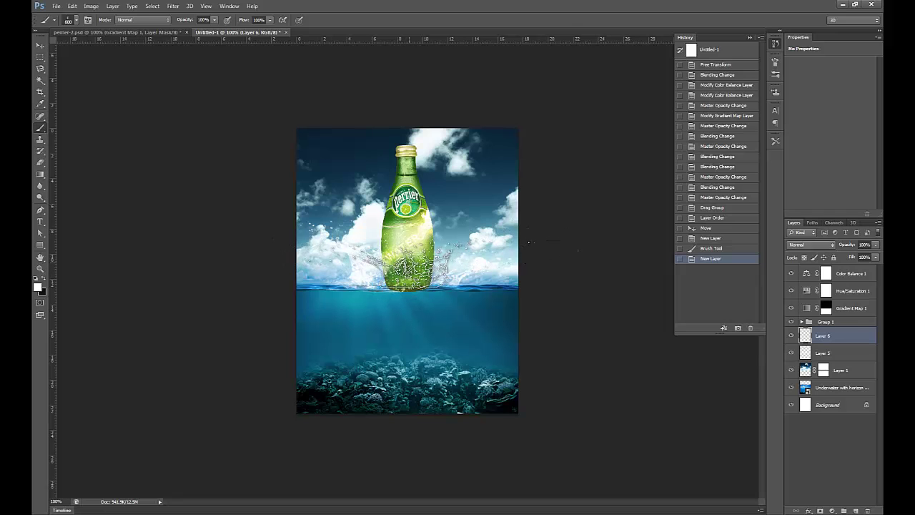
pyautogui.click(407, 271)
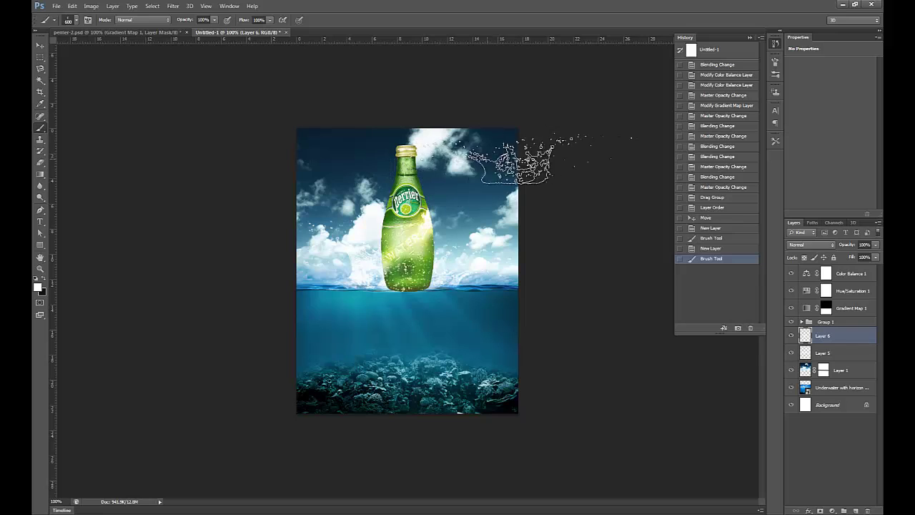
# Check the image with Layer 5's splash hidden and delete Layer 5.
pyautogui.click(790, 353)
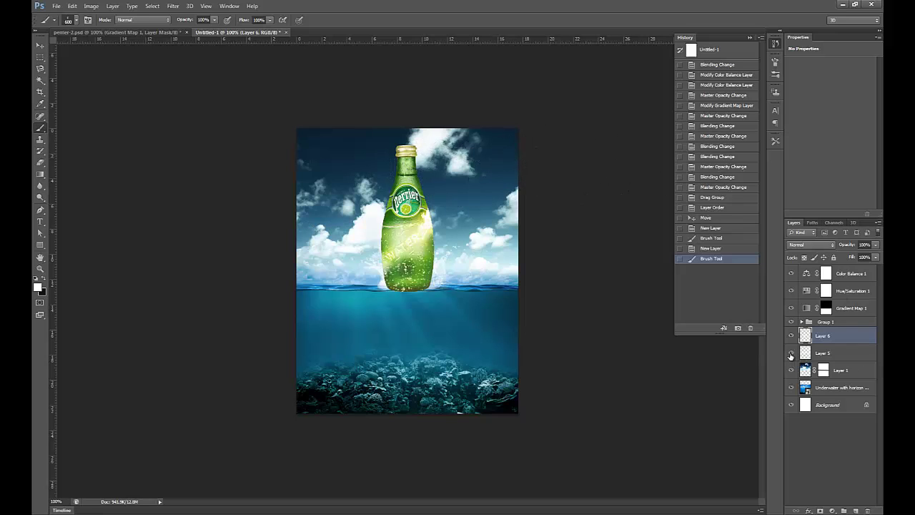
pyautogui.click(791, 354)
pyautogui.click(855, 353)
pyautogui.press('Delete')
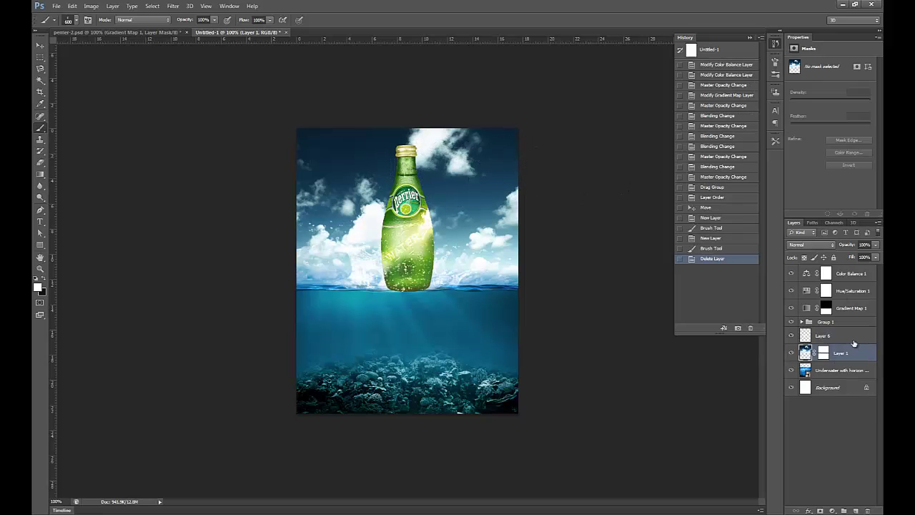
# Lower Layer 6's opacity to 64% and nudge its splash slightly down and left against the bottle's base.
pyautogui.click(840, 335)
pyautogui.click(876, 245)
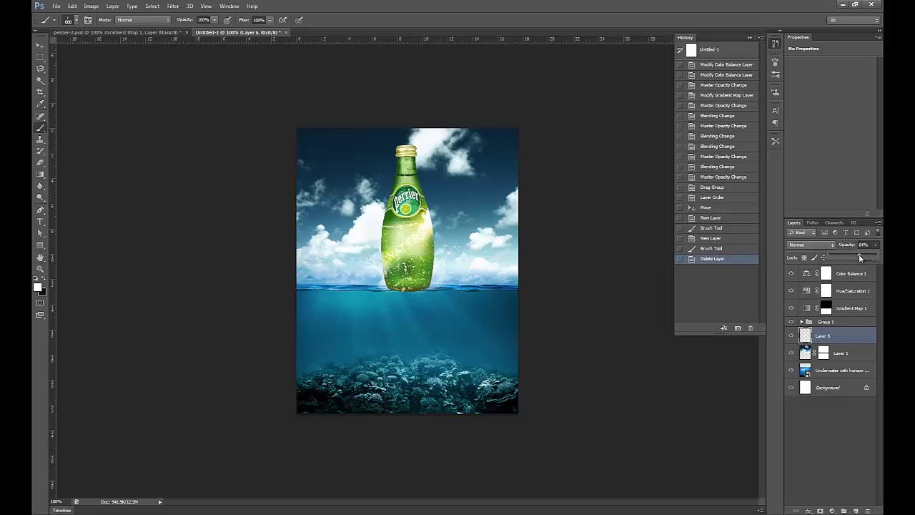
pyautogui.click(433, 284)
pyautogui.press('v')
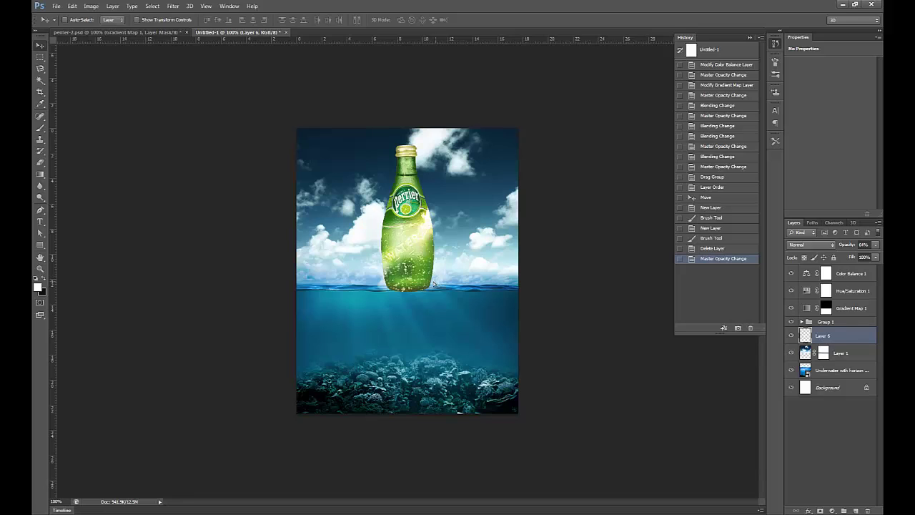
pyautogui.moveTo(434, 284); pyautogui.dragTo(431, 286)
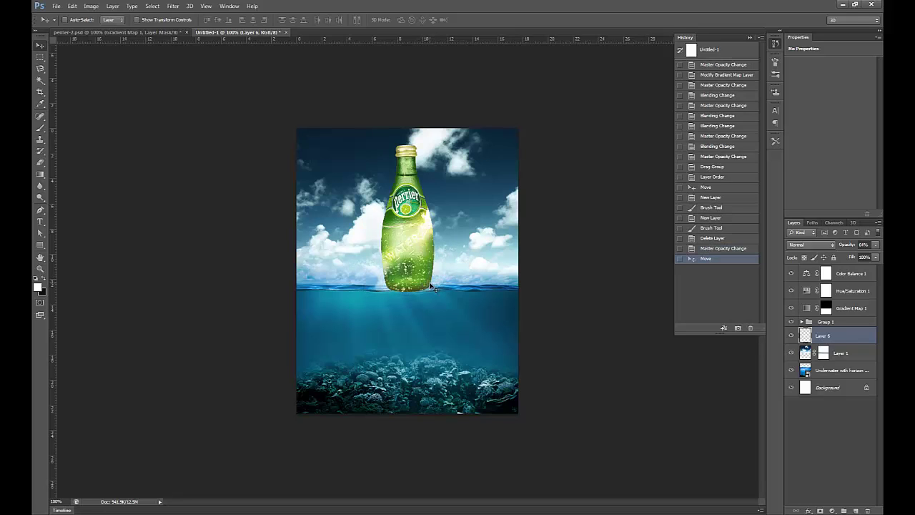
# Add a new layer above Layer 6 and choose the 2472 px splash brush.
pyautogui.press('b')
pyautogui.click(855, 510)
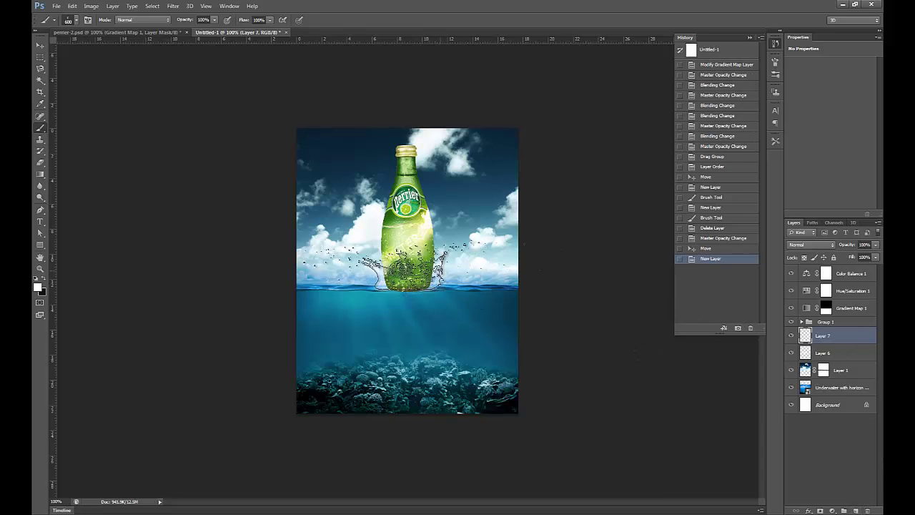
pyautogui.rightClick(384, 246)
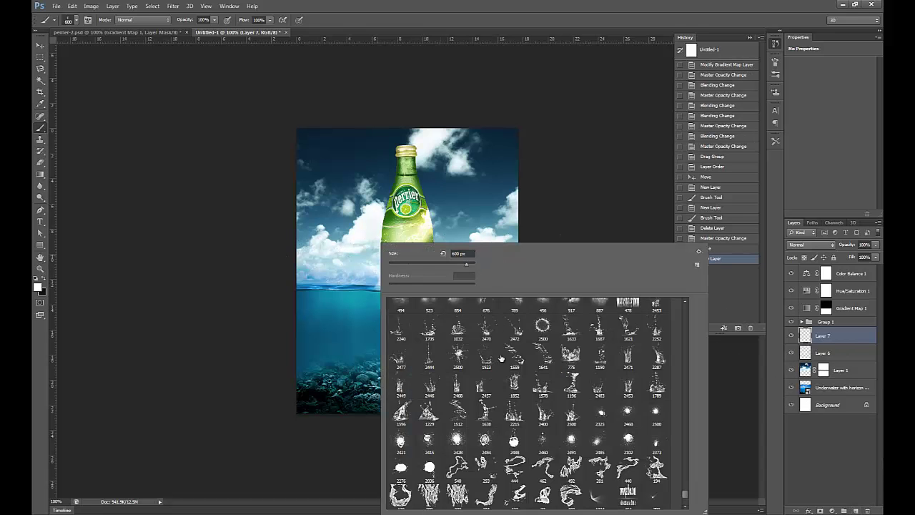
pyautogui.scroll(1, 516, 357)
pyautogui.click(514, 335)
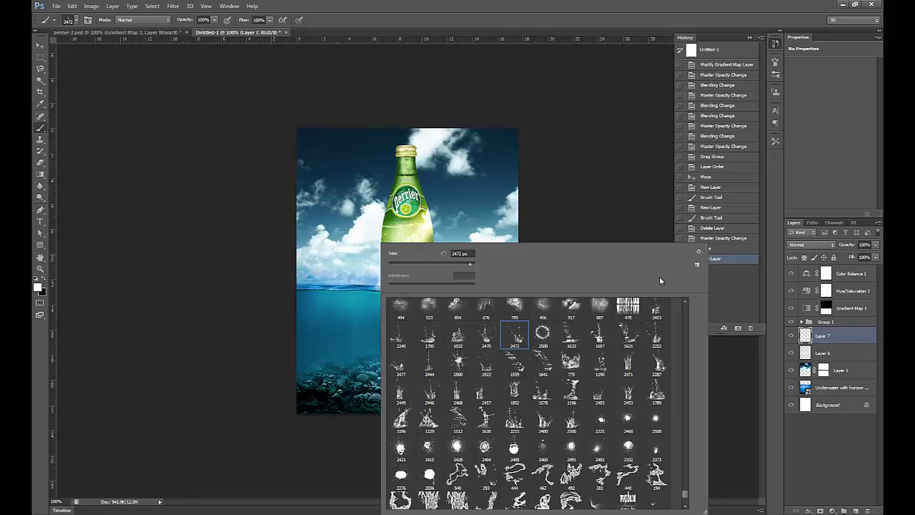
pyautogui.click(597, 31)
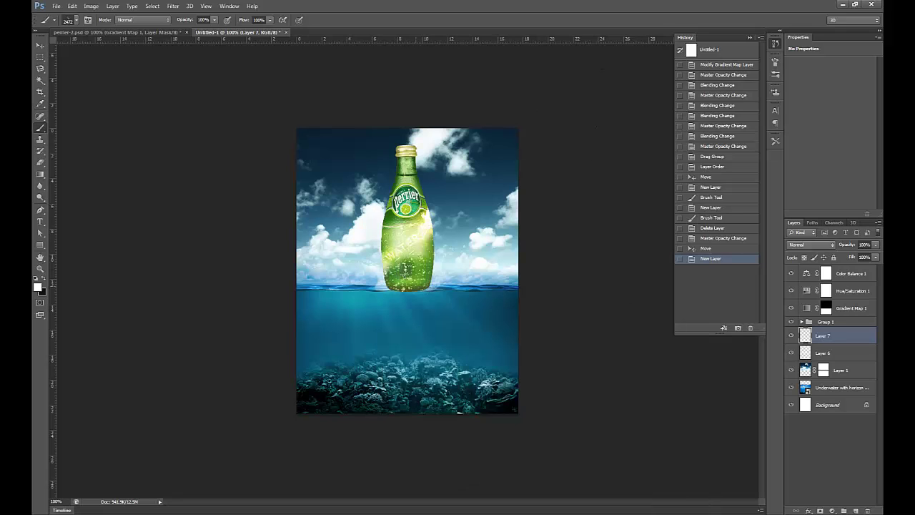
# Reduce the splash brush to 500 px and stamp a white splash behind the bottle's base on Layer 7.
pyautogui.press('[')
pyautogui.press('[')
pyautogui.press('[')
pyautogui.press('[')
pyautogui.press('[')
pyautogui.press('[')
pyautogui.press('[')
pyautogui.press('[')
pyautogui.press('[')
pyautogui.press('[')
pyautogui.press('[')
pyautogui.press('[')
pyautogui.press('[')
pyautogui.press('[')
pyautogui.press('[')
pyautogui.press('[')
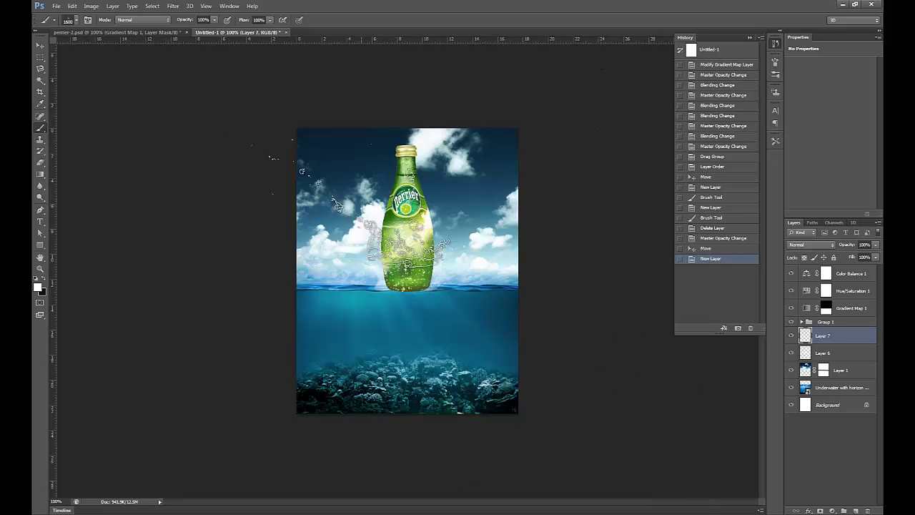
pyautogui.press(']')
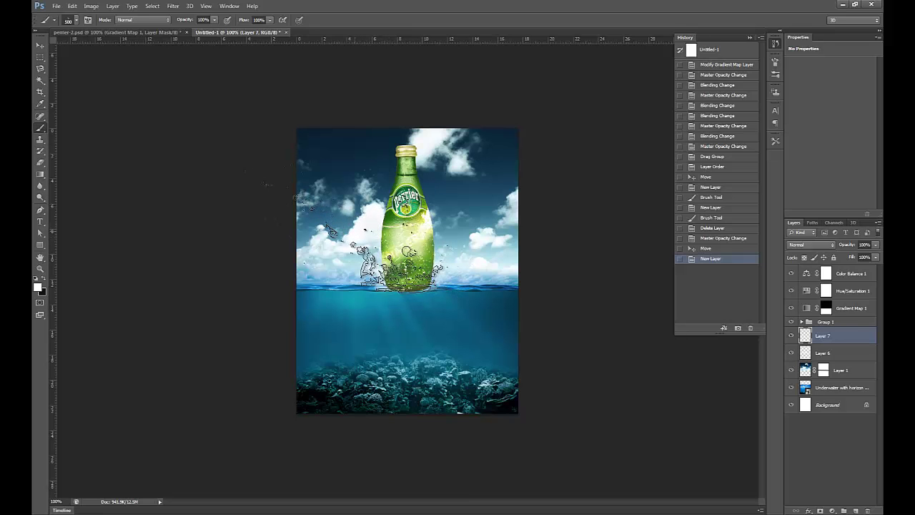
pyautogui.click(393, 261)
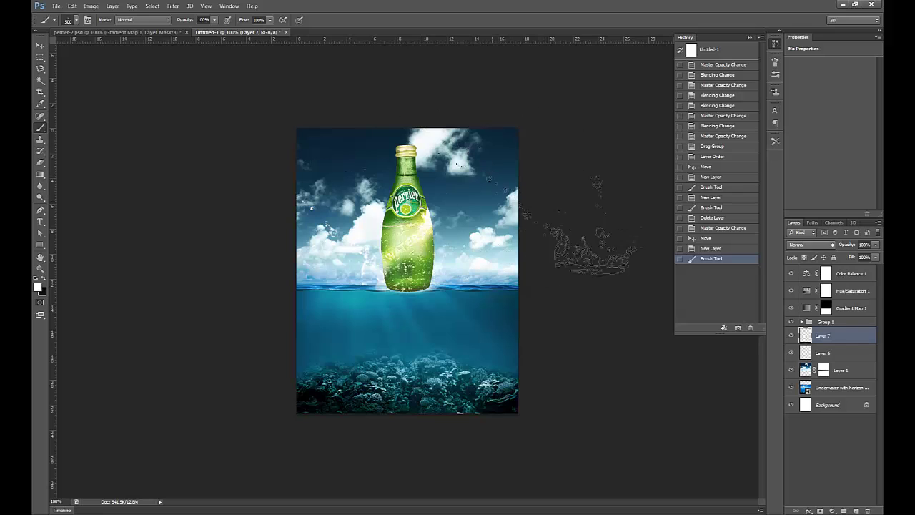
pyautogui.press('v')
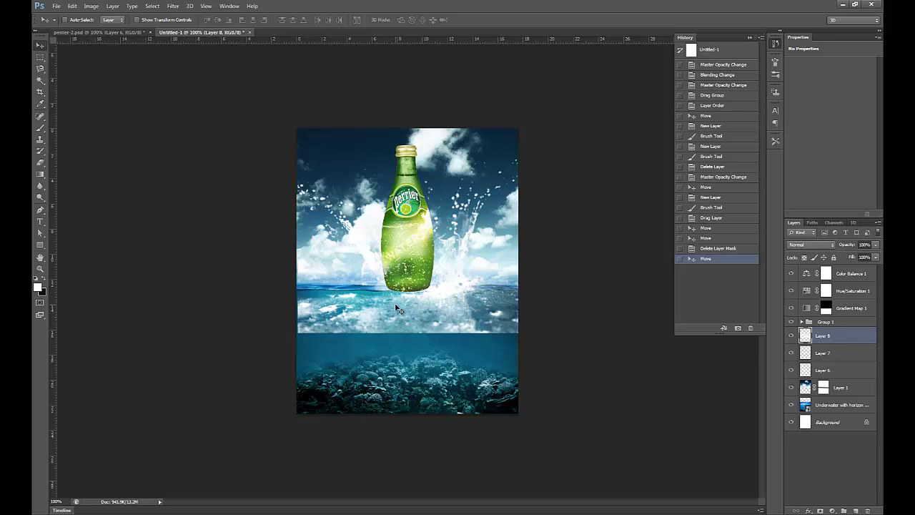
# Add a layer mask to Layer 8, the ocean splash image.
pyautogui.rightClick(802, 337)
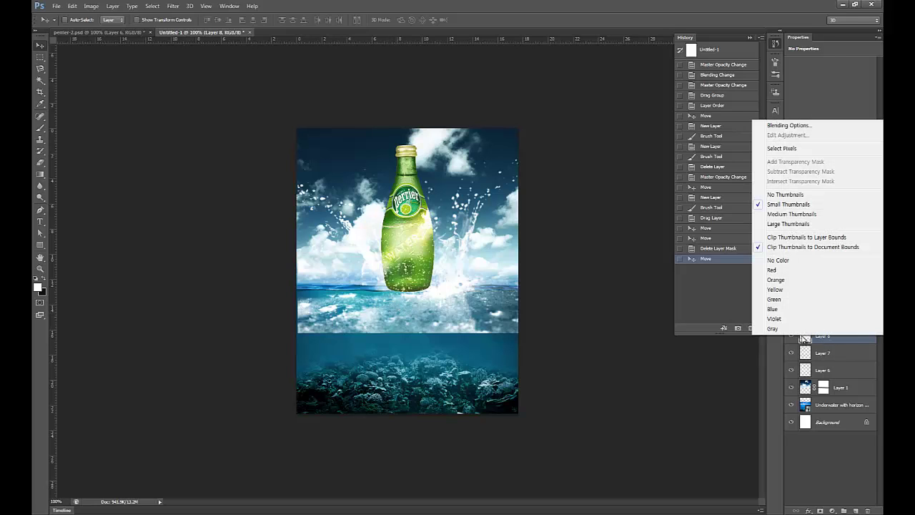
pyautogui.click(842, 341)
pyautogui.click(820, 510)
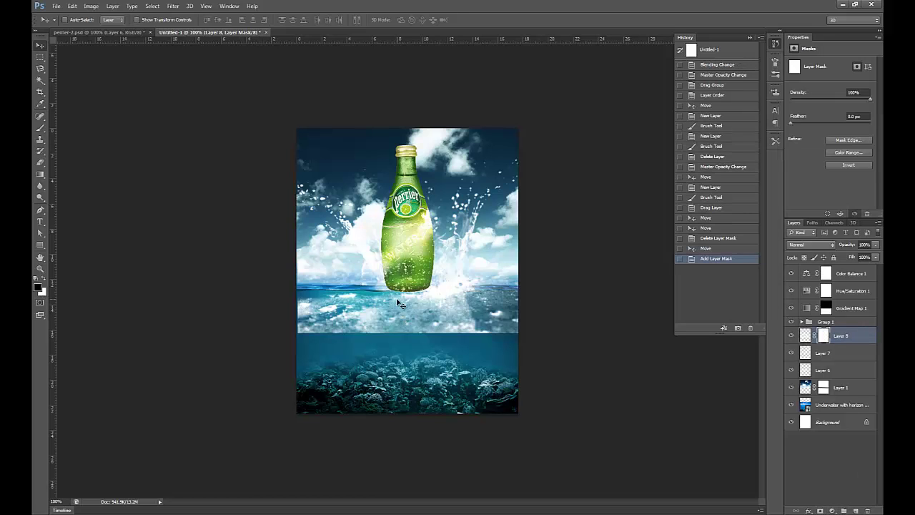
# Choose a soft round brush from the start of the brush presets for painting on Layer 8's mask.
pyautogui.press('b')
pyautogui.rightClick(369, 245)
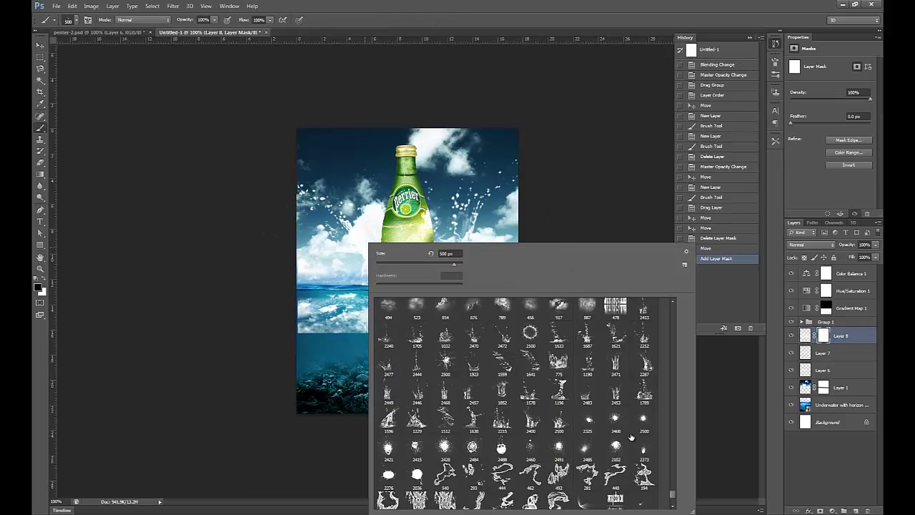
pyautogui.scroll(-1, 641, 423)
pyautogui.scroll(-4, 641, 423)
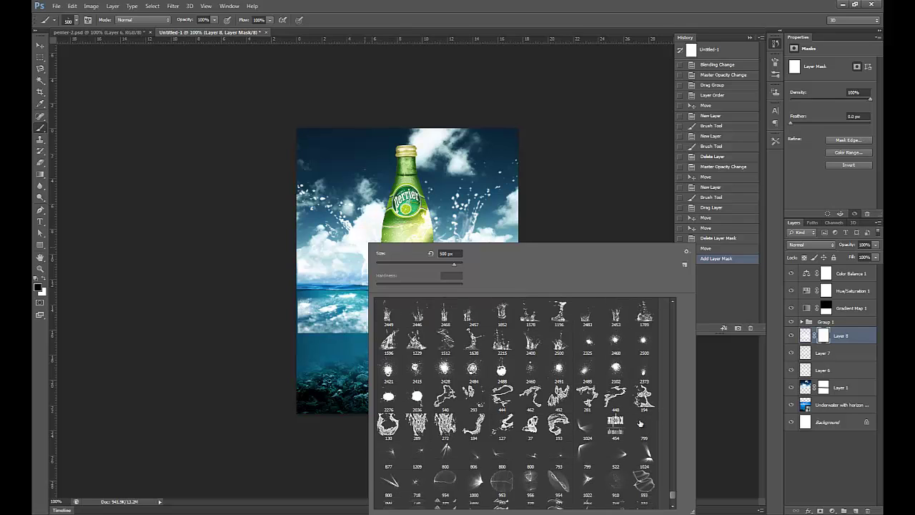
pyautogui.moveTo(672, 499); pyautogui.dragTo(655, 358)
pyautogui.moveTo(672, 311); pyautogui.dragTo(673, 306)
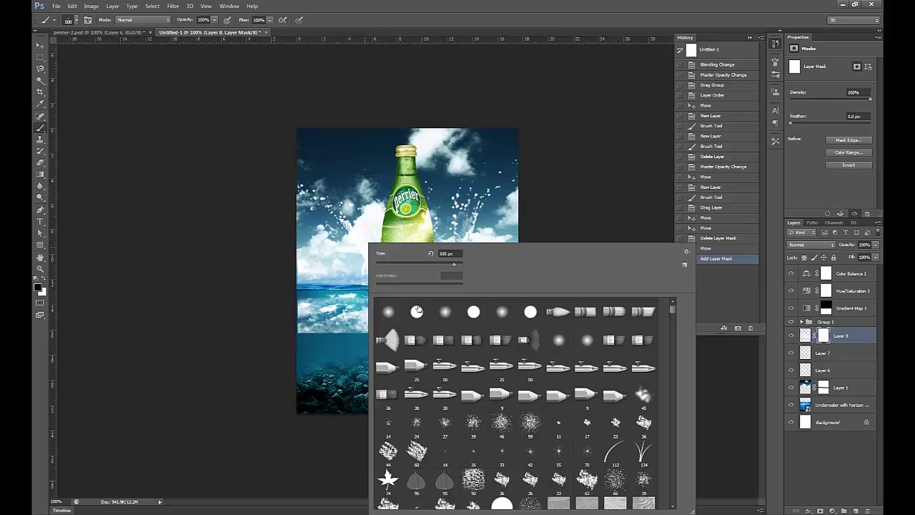
pyautogui.doubleClick(444, 310)
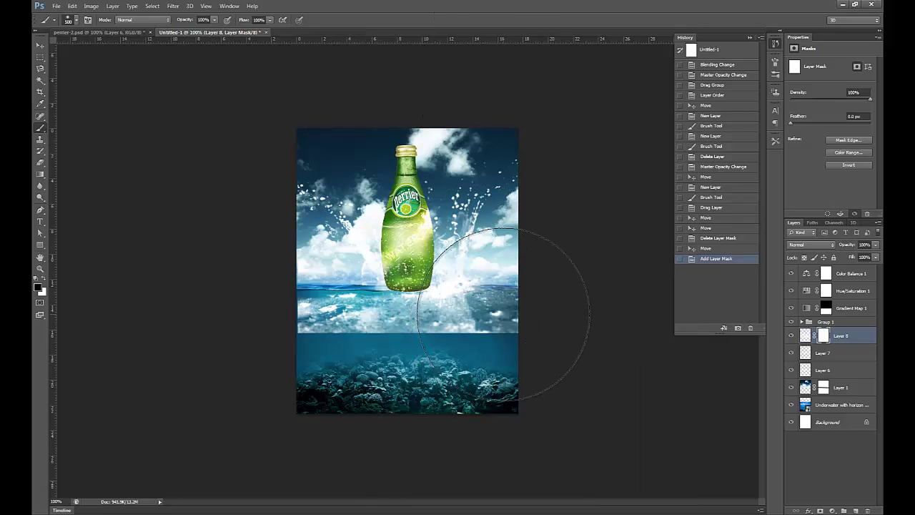
# Reduce the brush to 175 px and paint black on Layer 8's mask to hide its water surface below the waterline.
pyautogui.press('[')
pyautogui.press('[')
pyautogui.press('[')
pyautogui.press('[')
pyautogui.press('[')
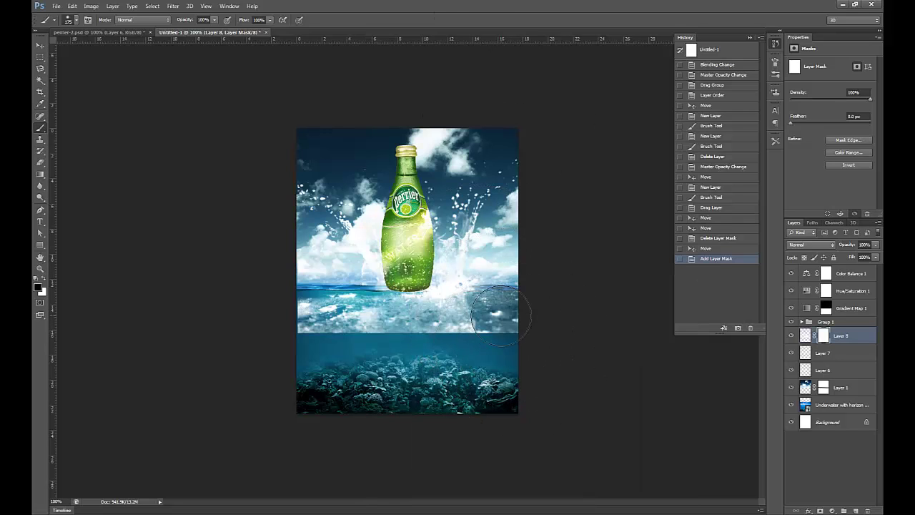
pyautogui.moveTo(500, 314)
pyautogui.mouseDown()
pyautogui.moveTo(457, 321)
pyautogui.moveTo(514, 331)
pyautogui.moveTo(488, 330)
pyautogui.moveTo(552, 302)
pyautogui.moveTo(396, 333)
pyautogui.moveTo(294, 327)
pyautogui.moveTo(346, 324)
pyautogui.moveTo(320, 318)
pyautogui.moveTo(435, 317)
pyautogui.mouseUp()
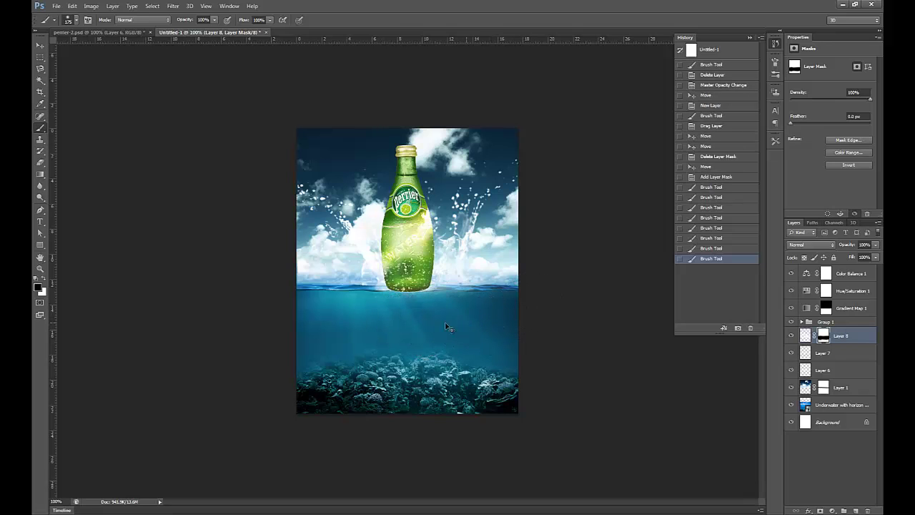
# Reduce the brush to 80 px and paint white on Layer 8's mask to restore the splash around the bottle's base.
pyautogui.press('[')
pyautogui.press('[')
pyautogui.press('[')
pyautogui.press('[')
pyautogui.press('[')
pyautogui.press('x')
pyautogui.moveTo(381, 290)
pyautogui.mouseDown()
pyautogui.moveTo(405, 288)
pyautogui.moveTo(390, 281)
pyautogui.moveTo(445, 276)
pyautogui.moveTo(361, 279)
pyautogui.moveTo(369, 278)
pyautogui.mouseUp()
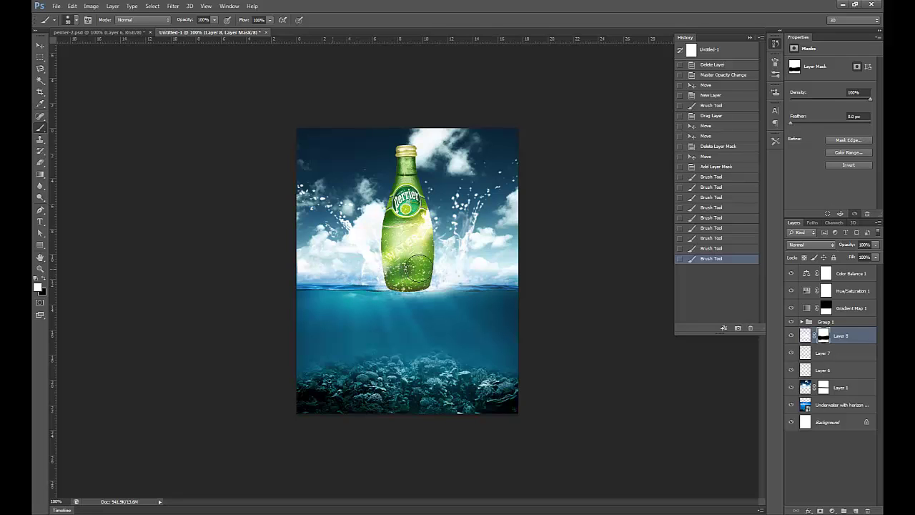
pyautogui.press('v')
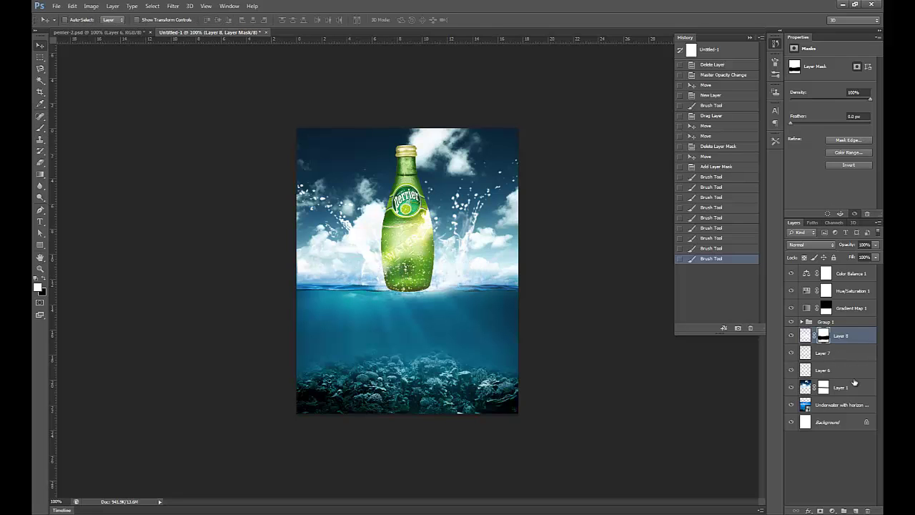
# Add a new layer above Layer 8 and choose the 2449 px splash brush.
pyautogui.click(857, 510)
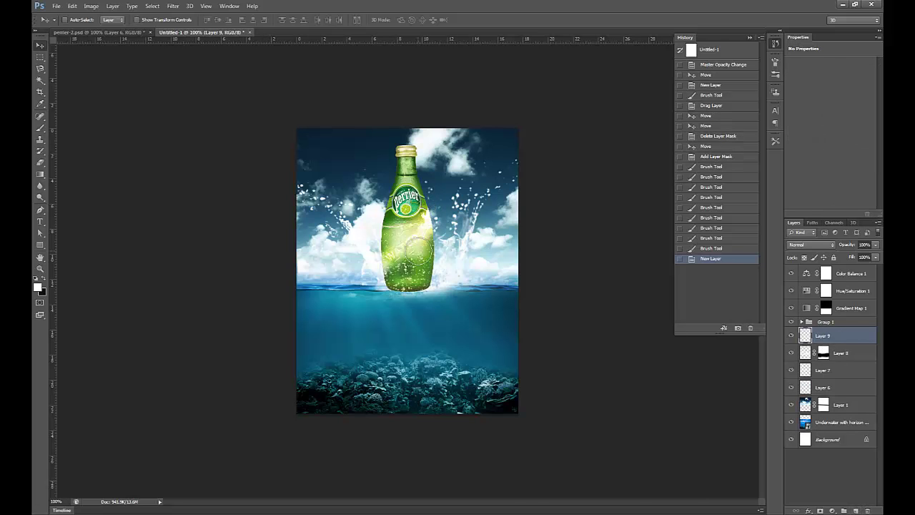
pyautogui.press('b')
pyautogui.rightClick(418, 254)
pyautogui.moveTo(726, 307); pyautogui.dragTo(721, 495)
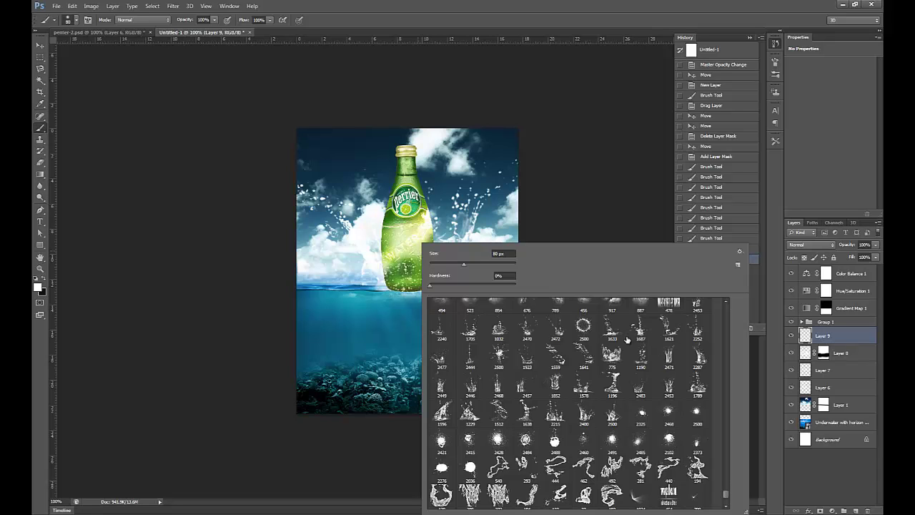
pyautogui.scroll(1, 591, 355)
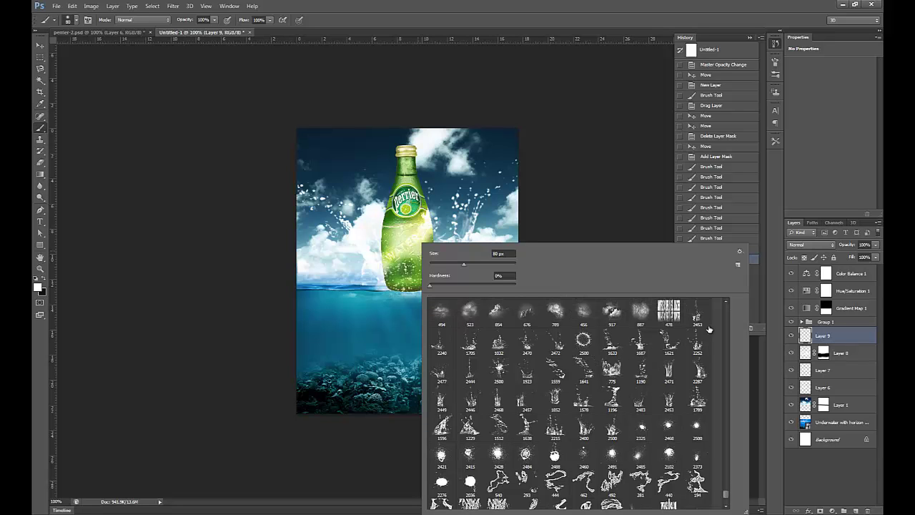
pyautogui.click(471, 348)
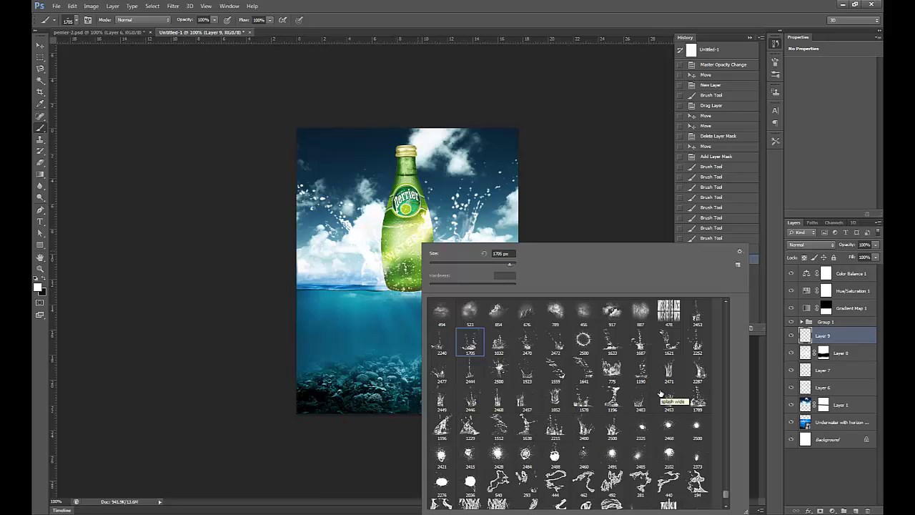
pyautogui.click(441, 399)
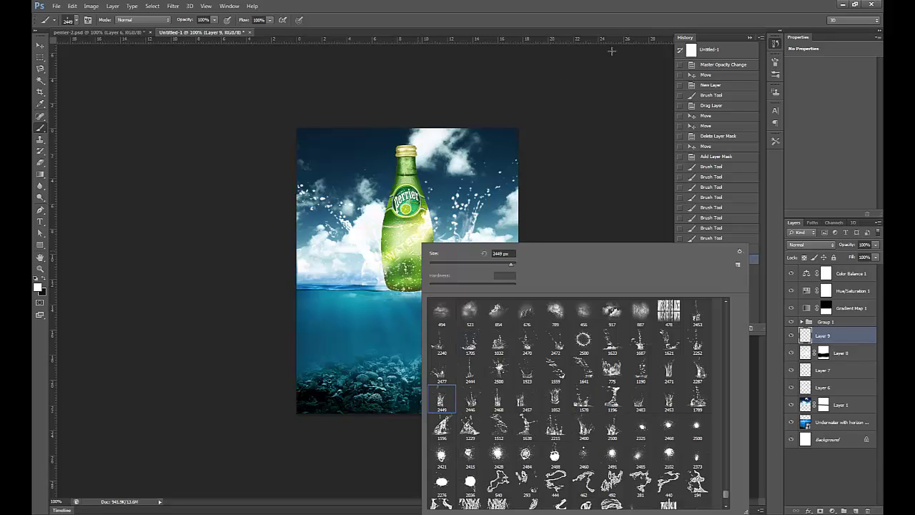
pyautogui.press('Return')
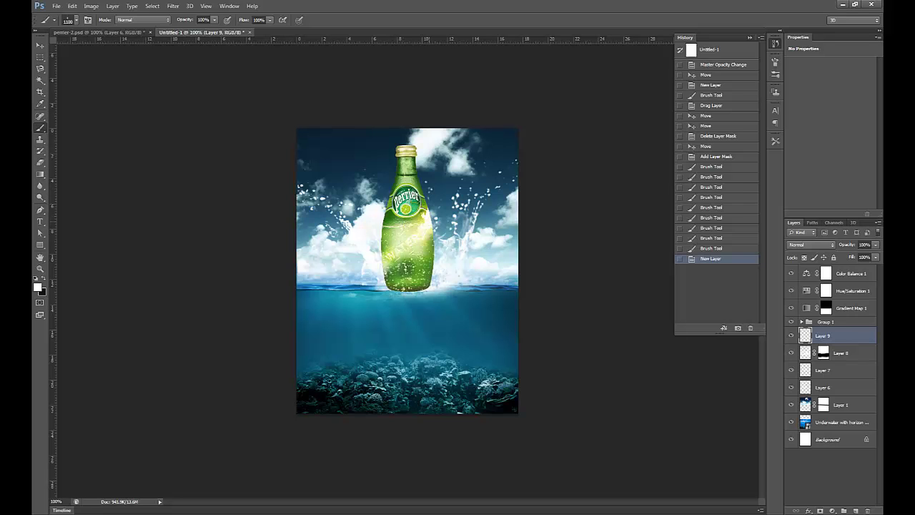
# Reduce the splash brush to 700 px and stamp a white splash behind the bottle's base on Layer 9.
pyautogui.press('[')
pyautogui.press('[')
pyautogui.press('[')
pyautogui.press('[')
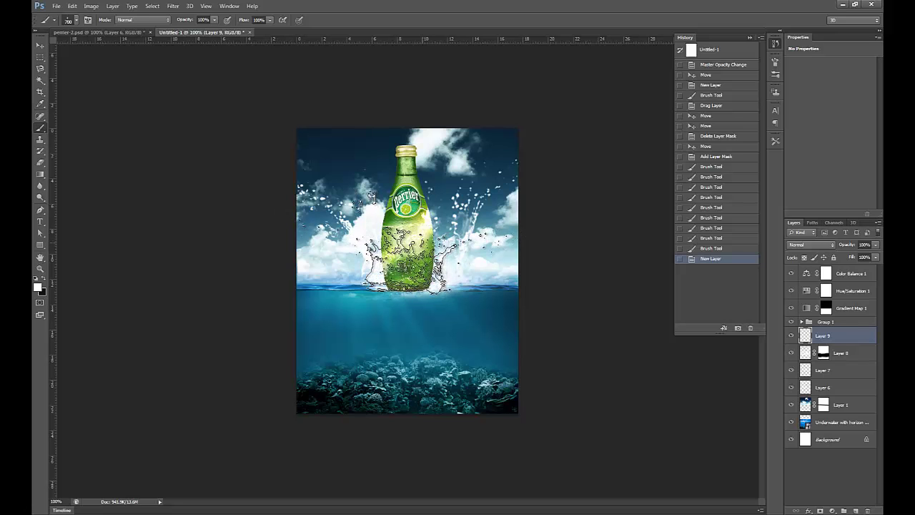
pyautogui.click(409, 242)
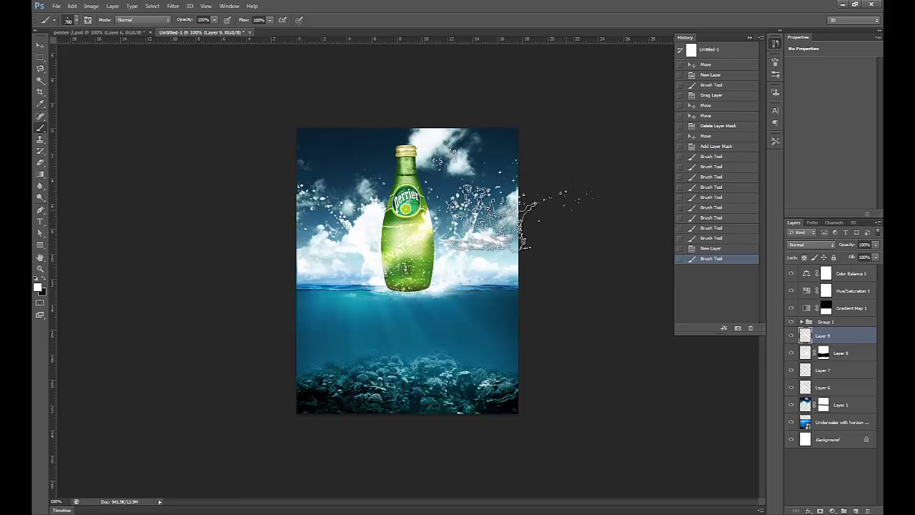
pyautogui.press('v')
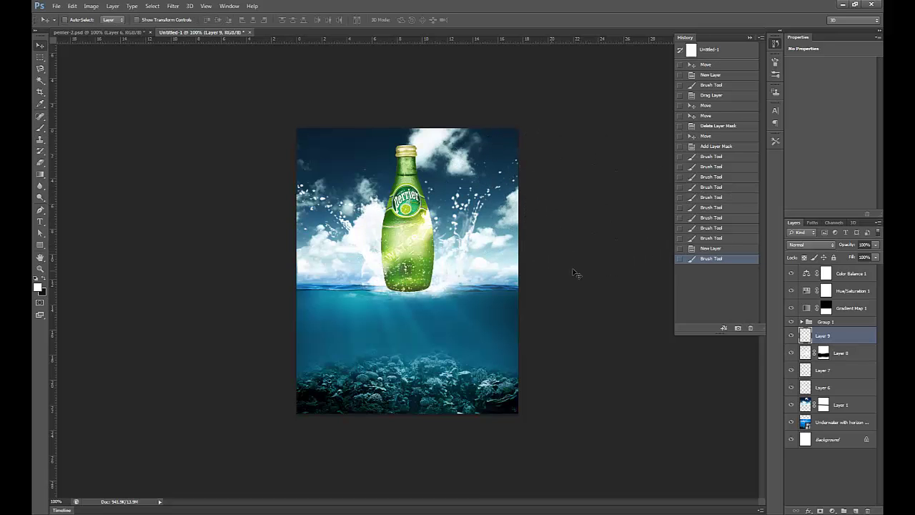
# Nudge Layer 9's splash slightly up and right against the bottle's base and set the layer's opacity to 66%.
pyautogui.click(876, 245)
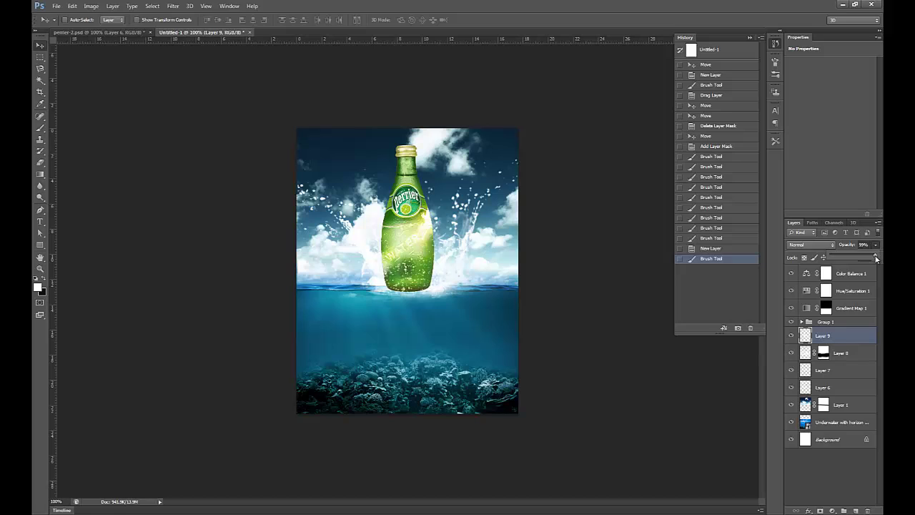
pyautogui.moveTo(876, 258); pyautogui.dragTo(863, 257)
pyautogui.moveTo(857, 259); pyautogui.dragTo(858, 258)
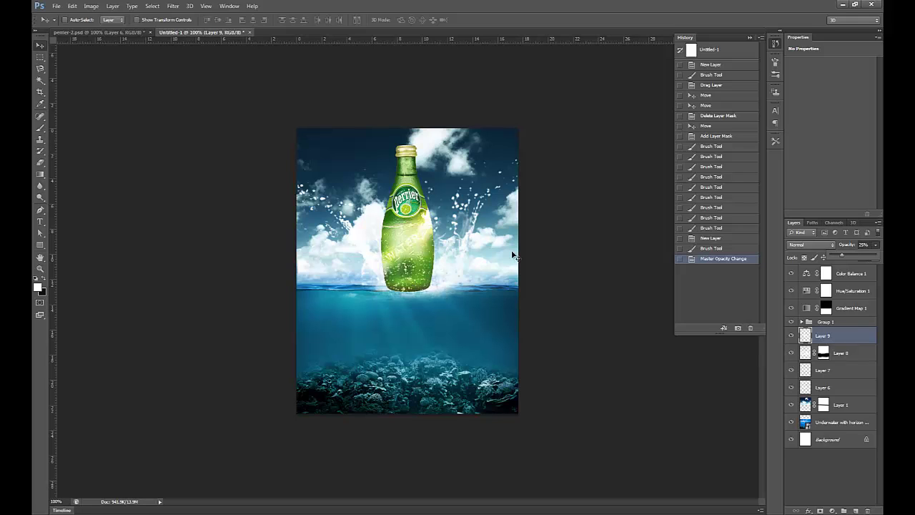
pyautogui.moveTo(432, 280)
pyautogui.mouseDown()
pyautogui.moveTo(441, 280)
pyautogui.moveTo(426, 284)
pyautogui.moveTo(433, 279)
pyautogui.mouseUp()
pyautogui.click(875, 244)
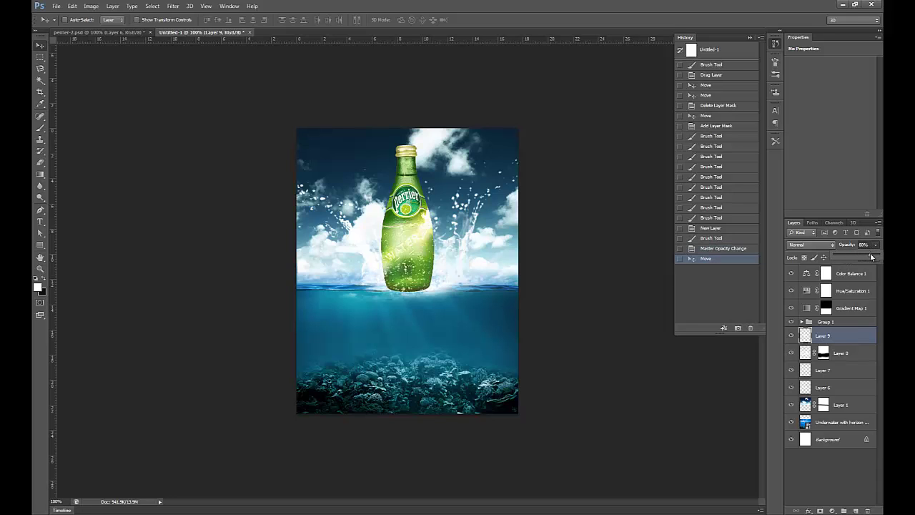
pyautogui.click(864, 257)
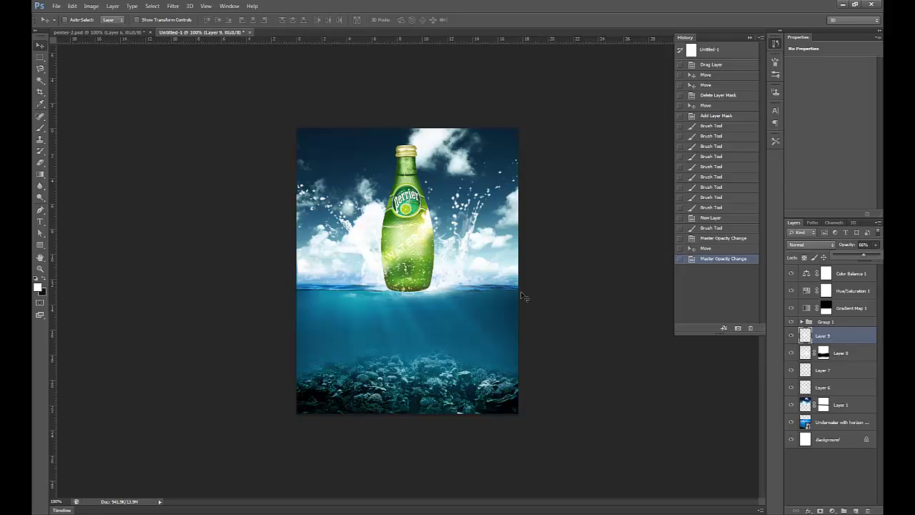
# Add a new layer directly above Layer 1.
pyautogui.click(860, 405)
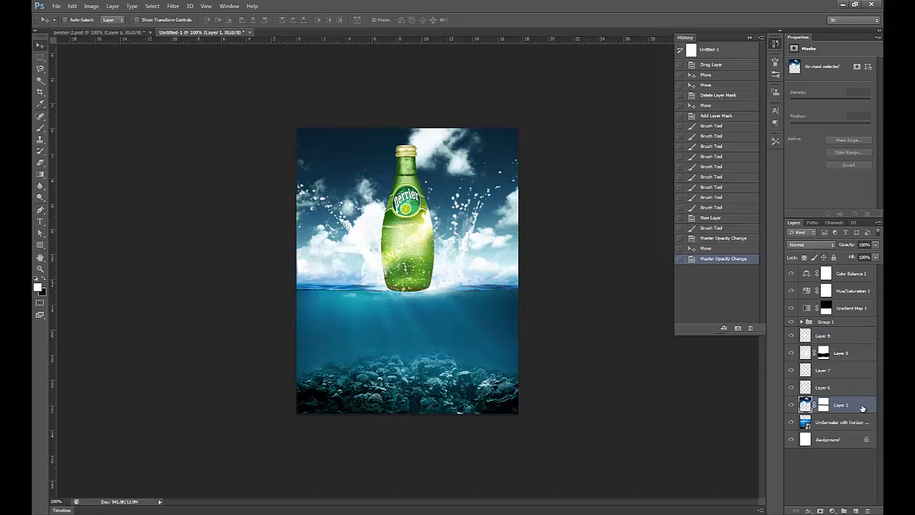
pyautogui.click(856, 510)
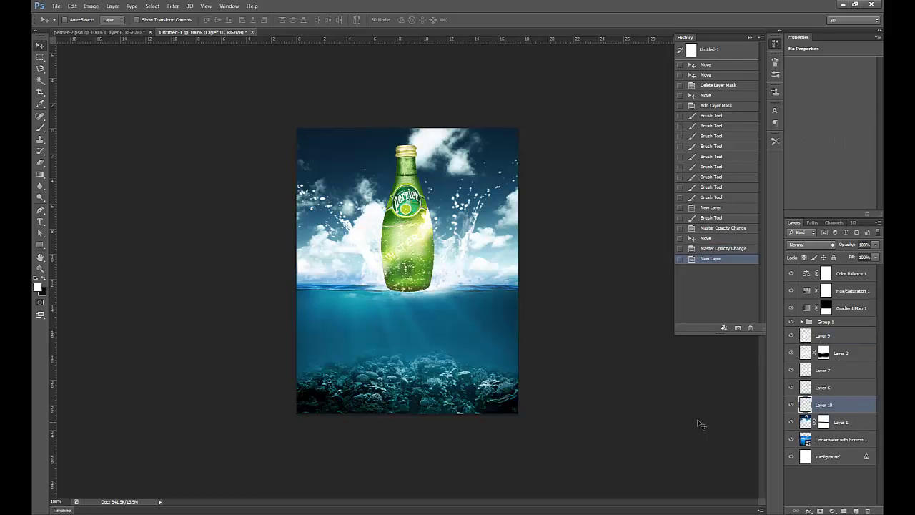
# Look through the Brush tool's presets for a brush suited to underwater bubbles.
pyautogui.press('b')
pyautogui.rightClick(373, 337)
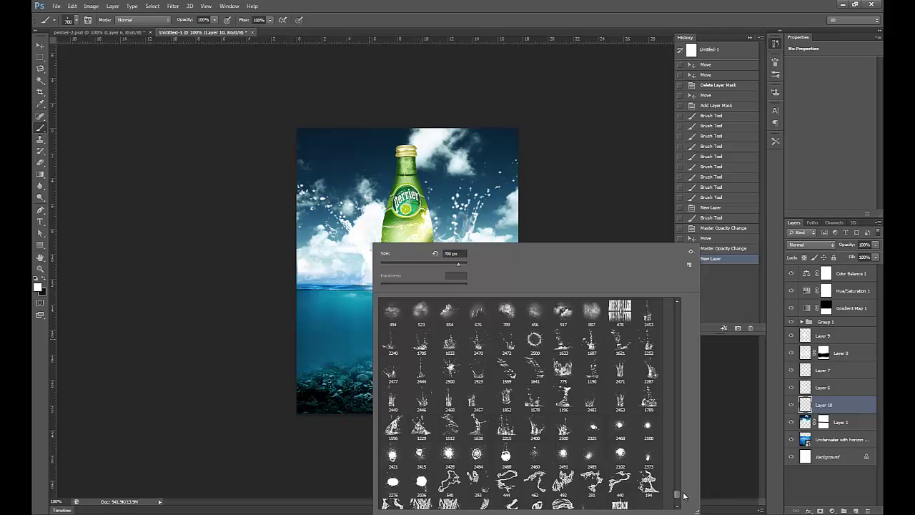
pyautogui.scroll(-5, 677, 497)
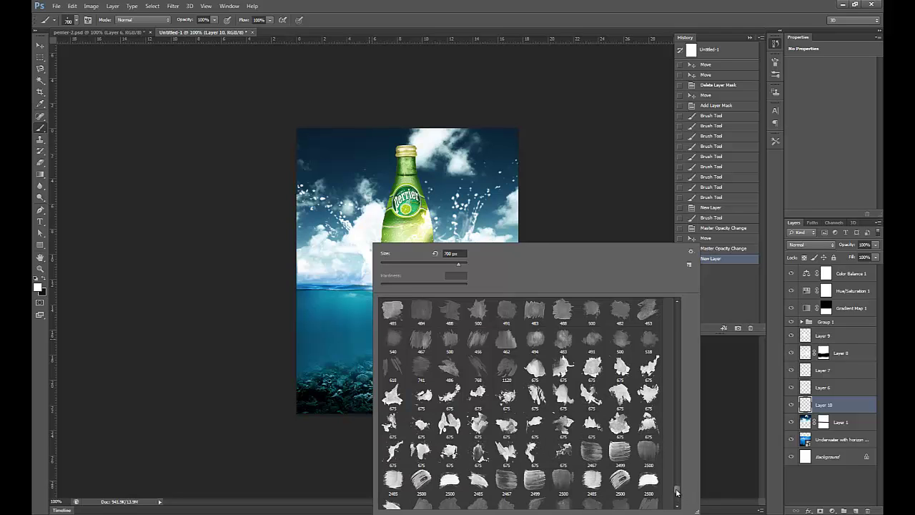
pyautogui.scroll(5, 611, 437)
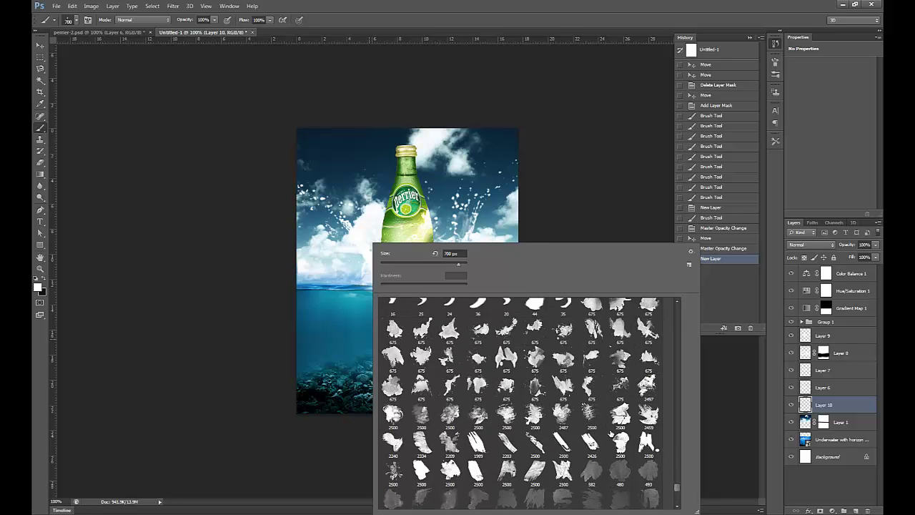
pyautogui.scroll(5, 610, 435)
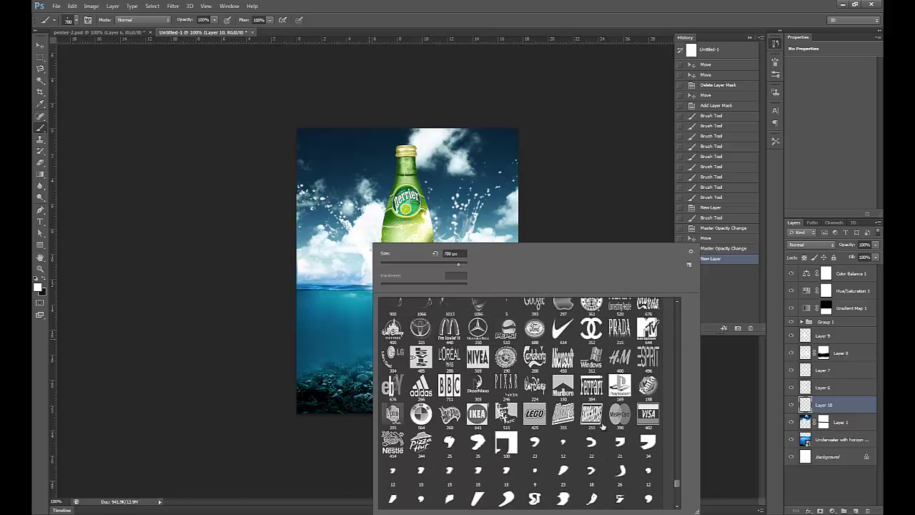
pyautogui.scroll(3, 602, 427)
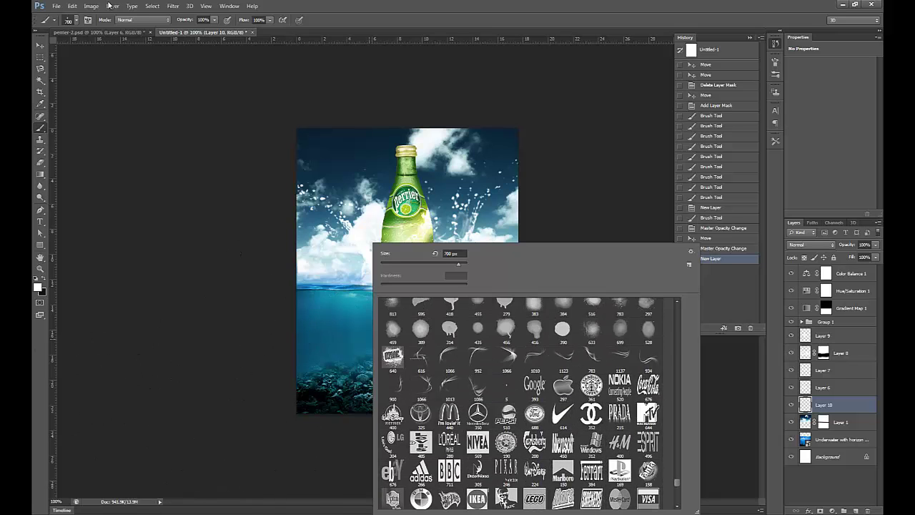
pyautogui.click(393, 4)
pyautogui.click(39, 45)
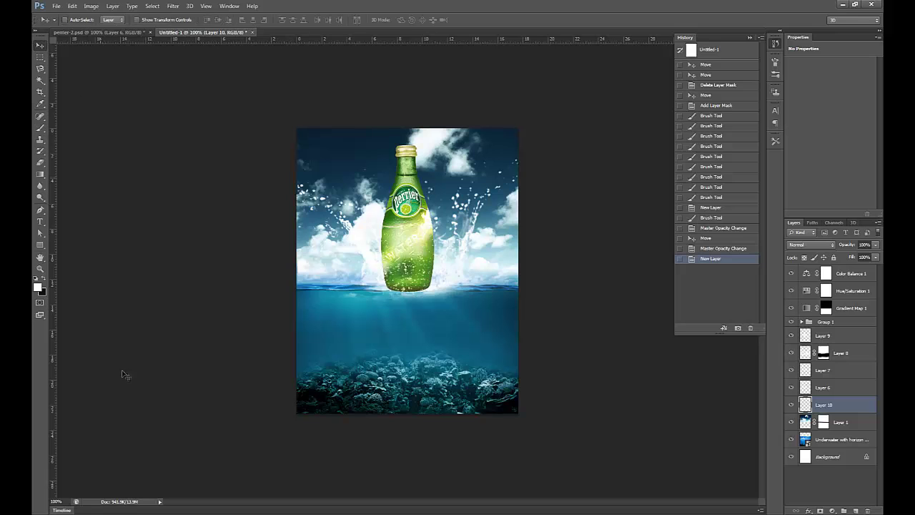
# Switch to Chrome and open the bookmarked DeviantArt page of Photoshop brushes.
pyautogui.hotkey('alt', 'Tab')
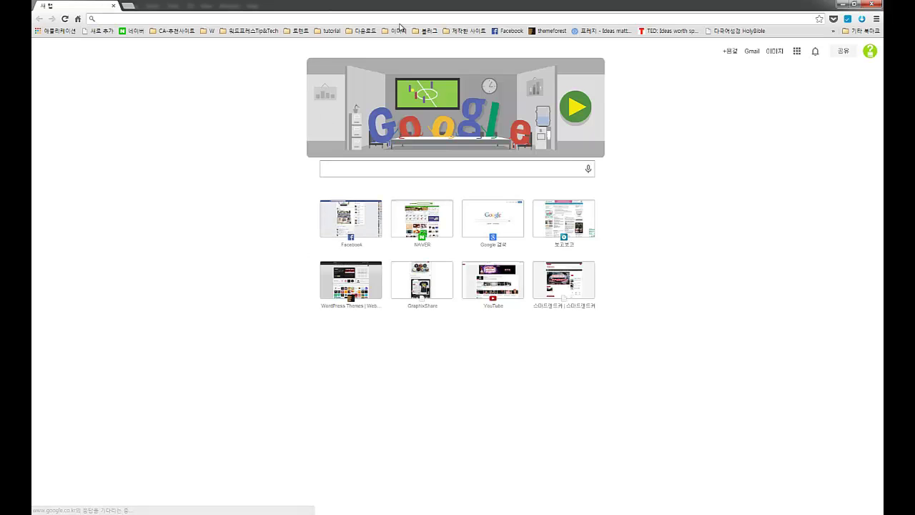
pyautogui.click(386, 31)
pyautogui.click(398, 50)
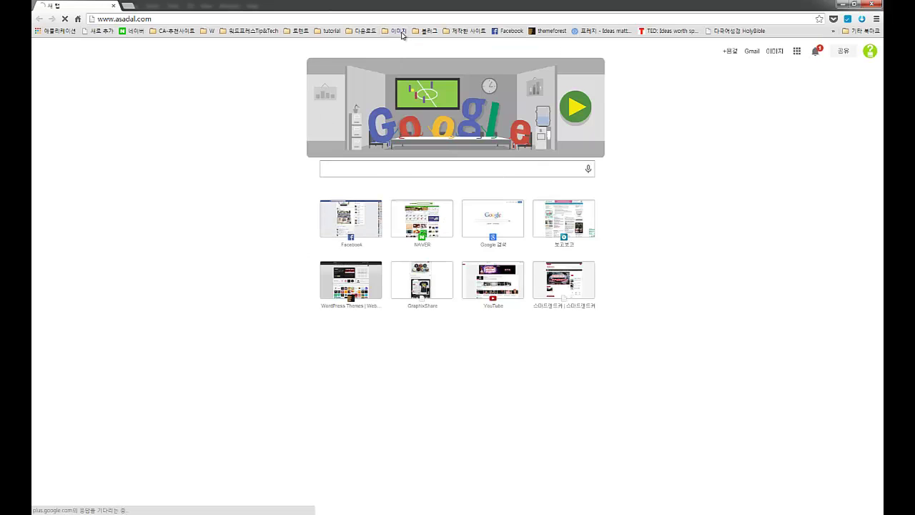
pyautogui.click(398, 31)
pyautogui.click(408, 116)
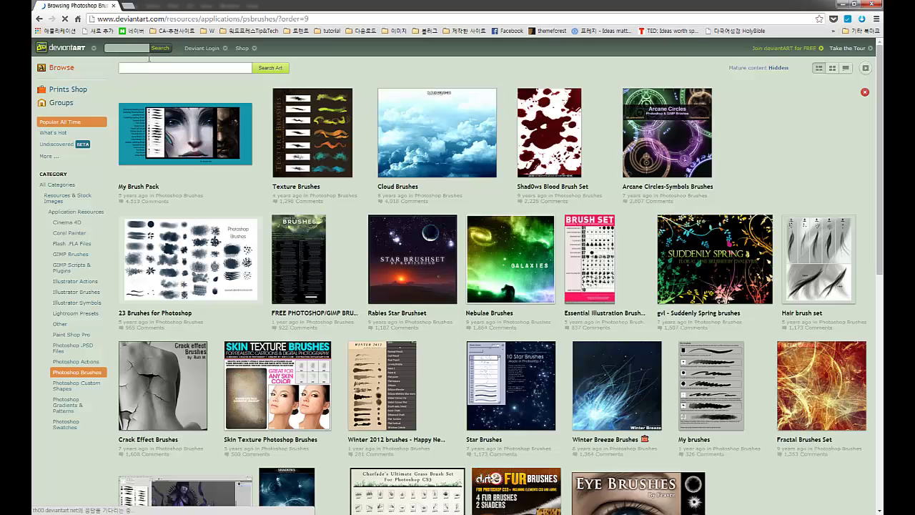
# Search DeviantArt's Photoshop brushes for "bubble".
pyautogui.click(146, 68)
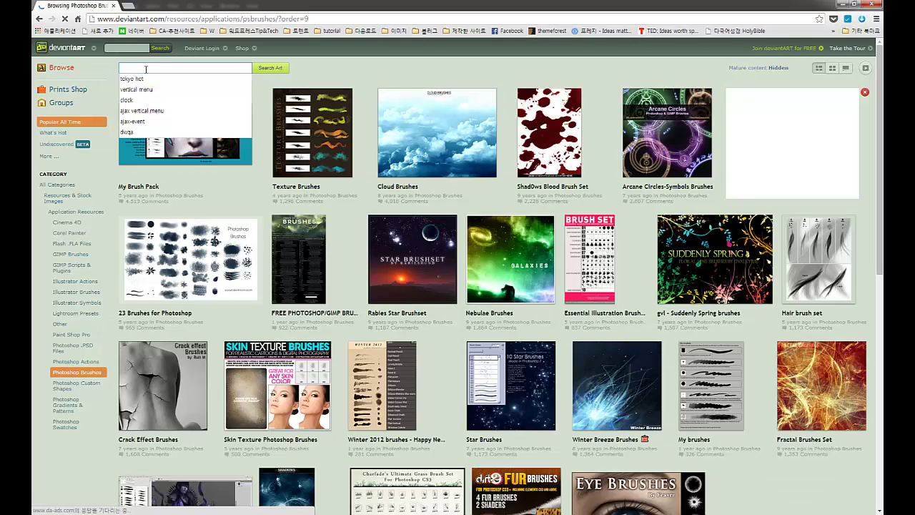
pyautogui.write('ㅁㅣㅌ')
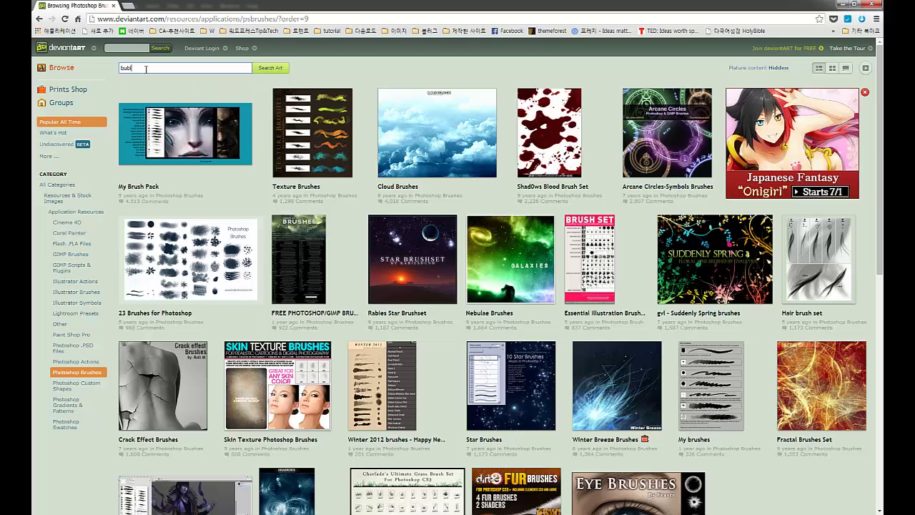
pyautogui.press('Return')
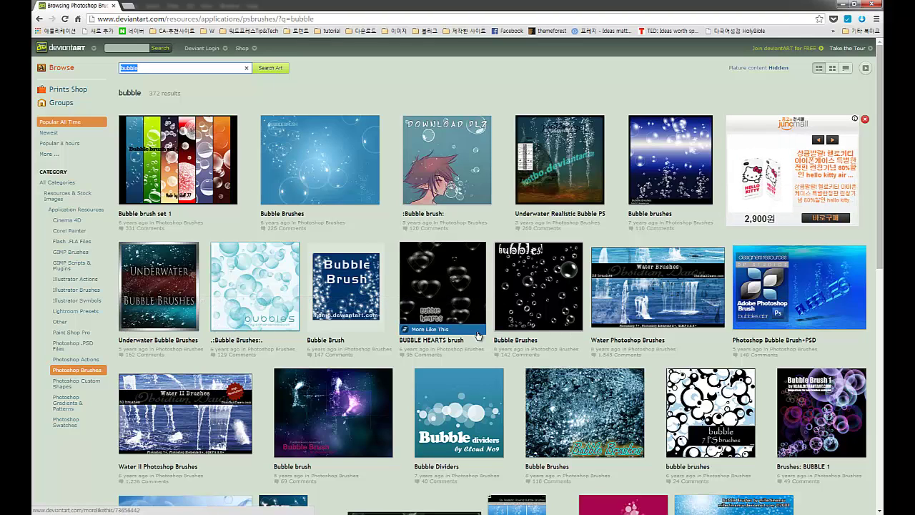
# Open the Water Bubbles Brush set from the search results and save its ABR file to the desktop.
pyautogui.scroll(-1, 475, 335)
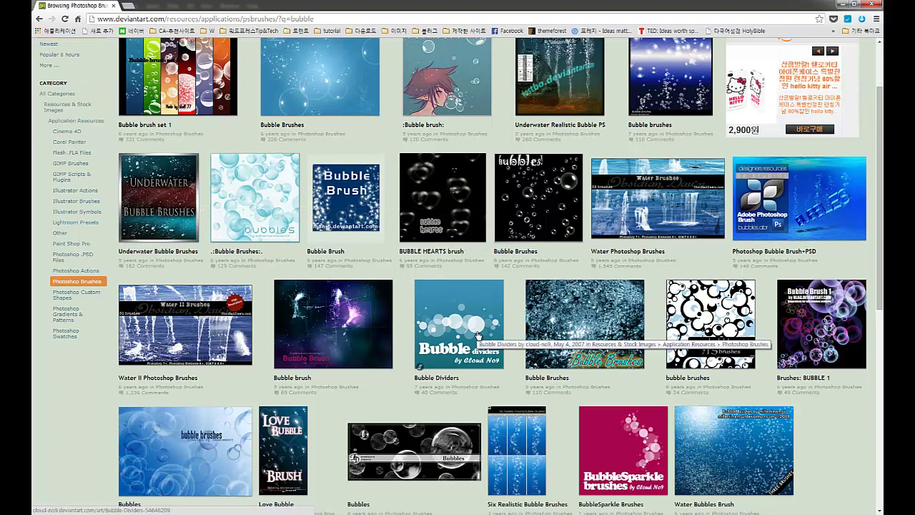
pyautogui.scroll(-1, 361, 320)
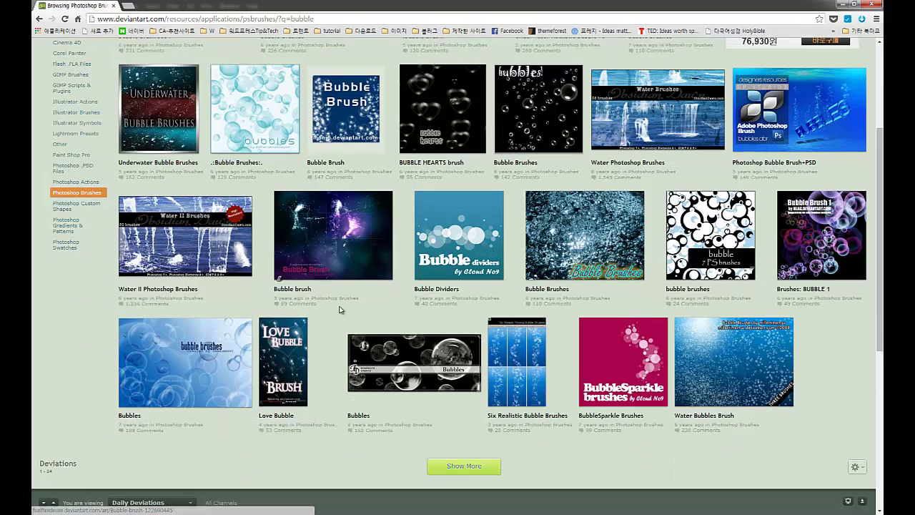
pyautogui.click(727, 385)
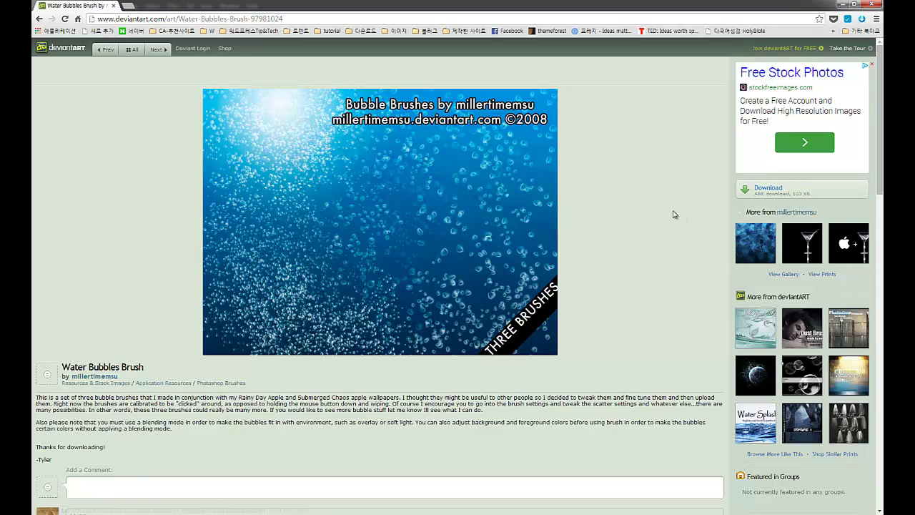
pyautogui.click(786, 198)
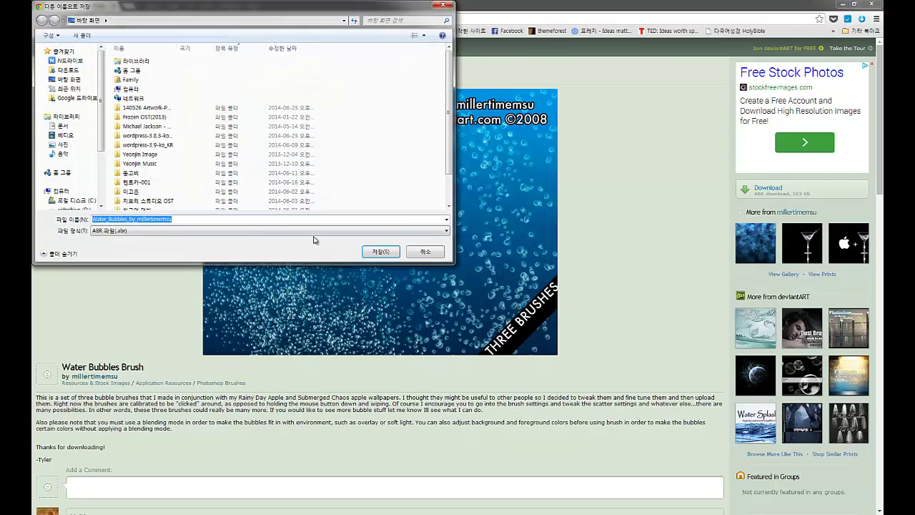
pyautogui.click(384, 252)
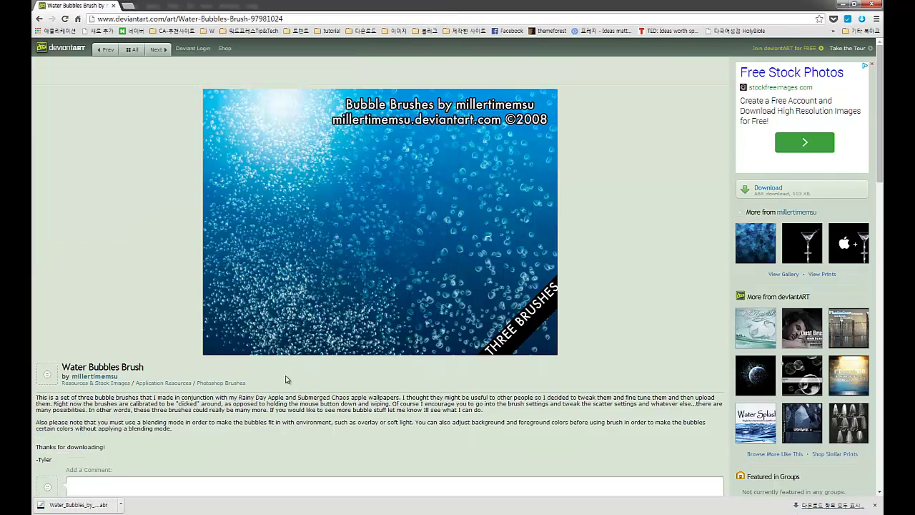
# Switch back to Photoshop and load the downloaded Water Bubbles ABR file from the desktop into the brush presets.
pyautogui.click(243, 472)
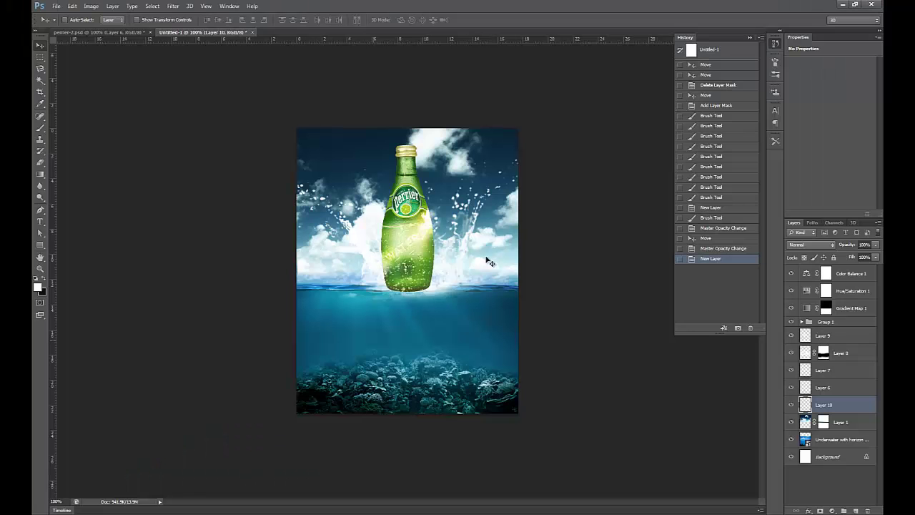
pyautogui.press('b')
pyautogui.rightClick(420, 269)
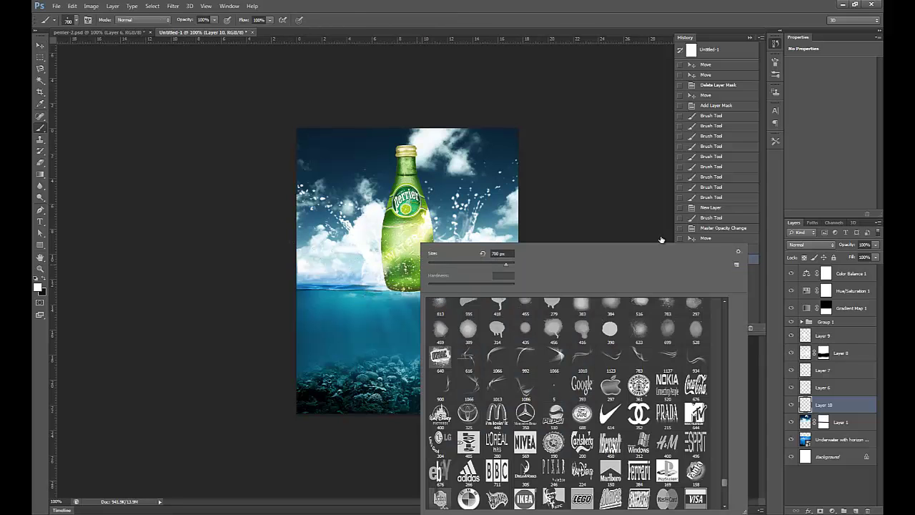
pyautogui.click(739, 254)
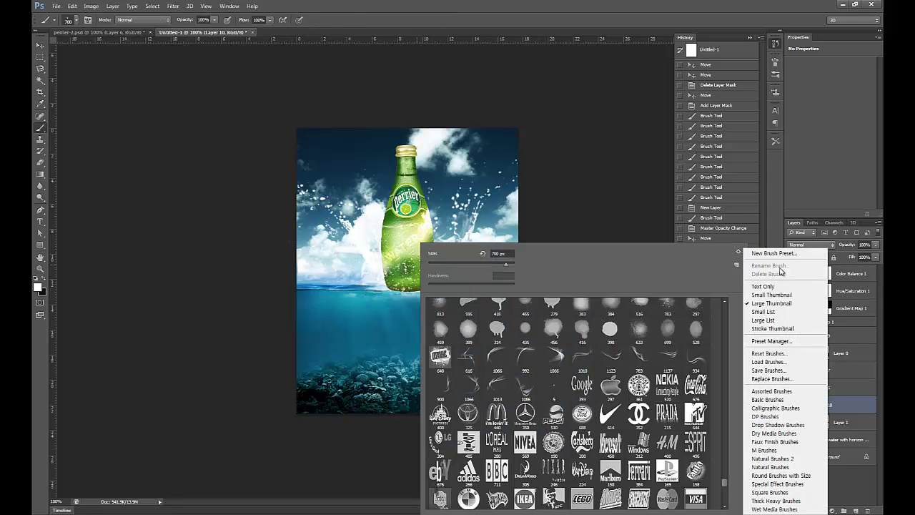
pyautogui.click(786, 360)
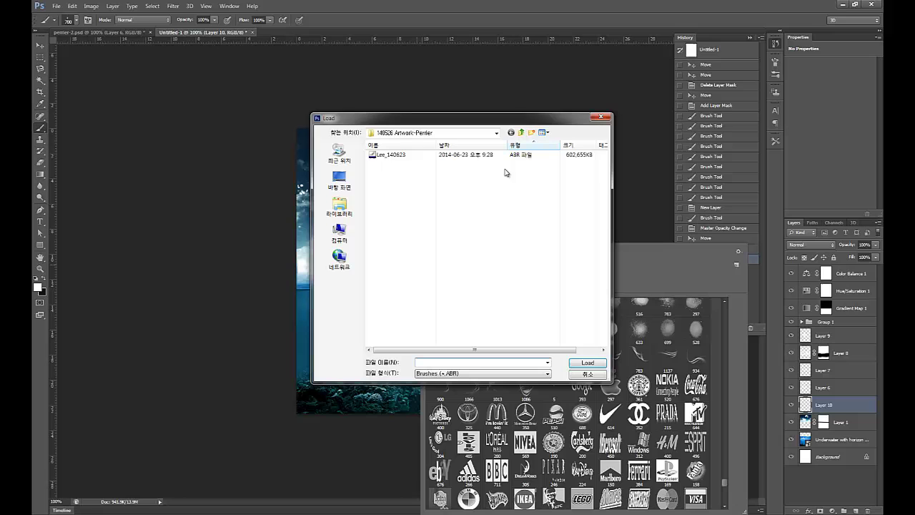
pyautogui.click(339, 179)
pyautogui.moveTo(605, 240); pyautogui.dragTo(601, 335)
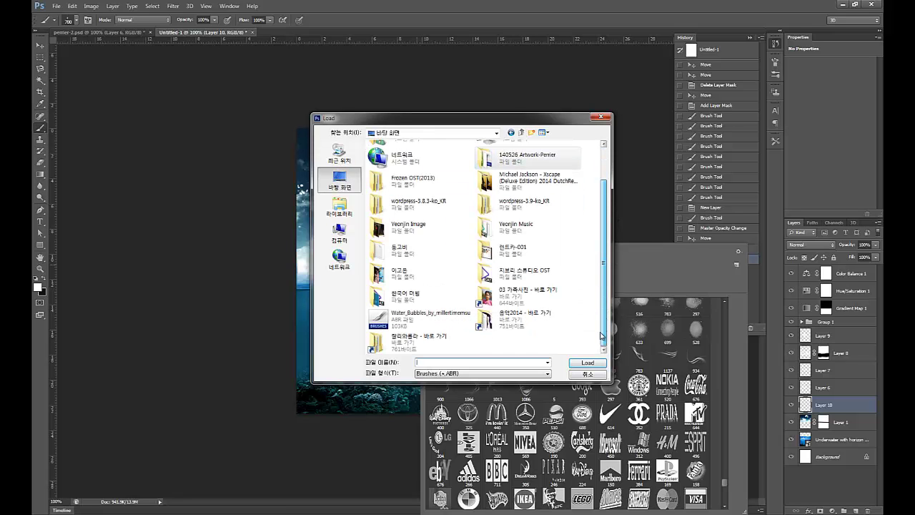
pyautogui.doubleClick(423, 315)
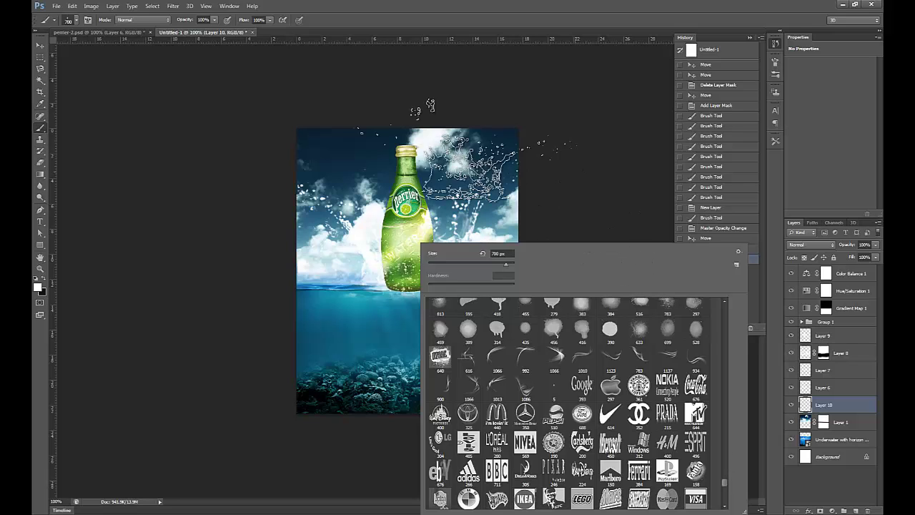
# Choose the 319 px bubble brush from the brush presets.
pyautogui.click(441, 116)
pyautogui.rightClick(441, 116)
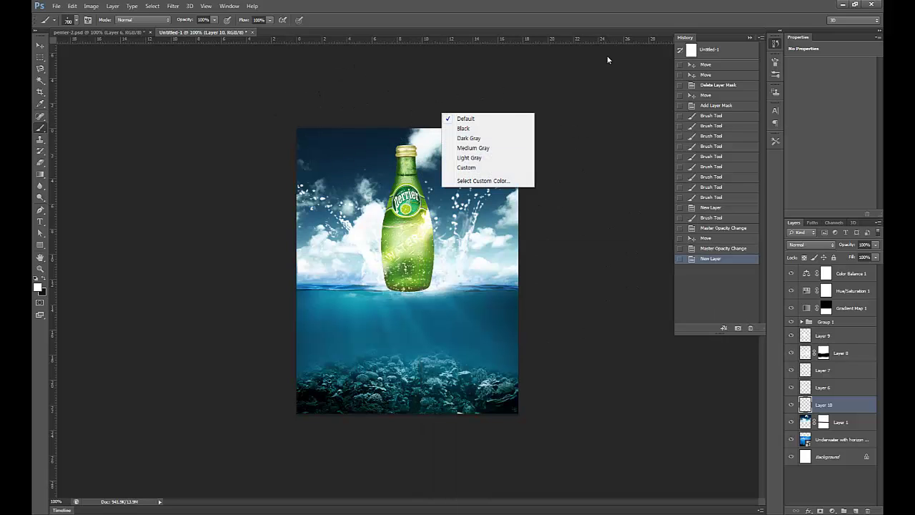
pyautogui.press('Escape')
pyautogui.rightClick(457, 143)
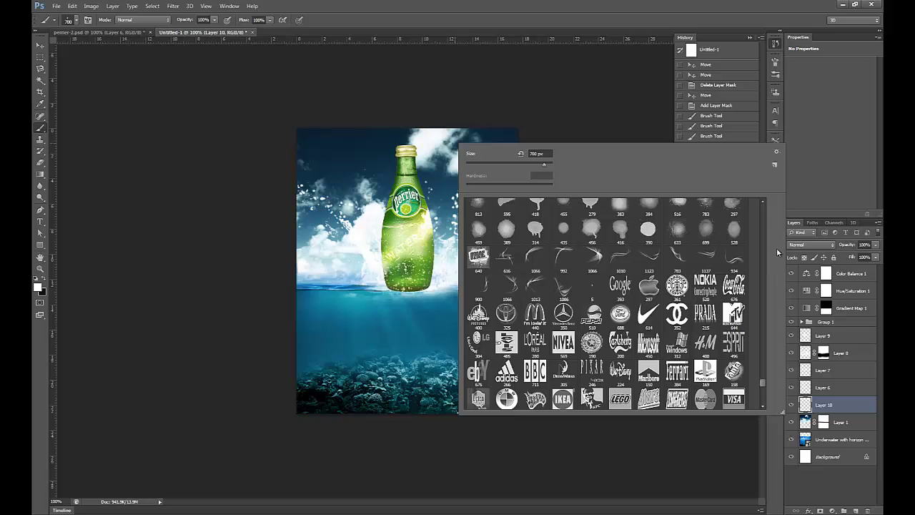
pyautogui.moveTo(762, 383); pyautogui.dragTo(764, 413)
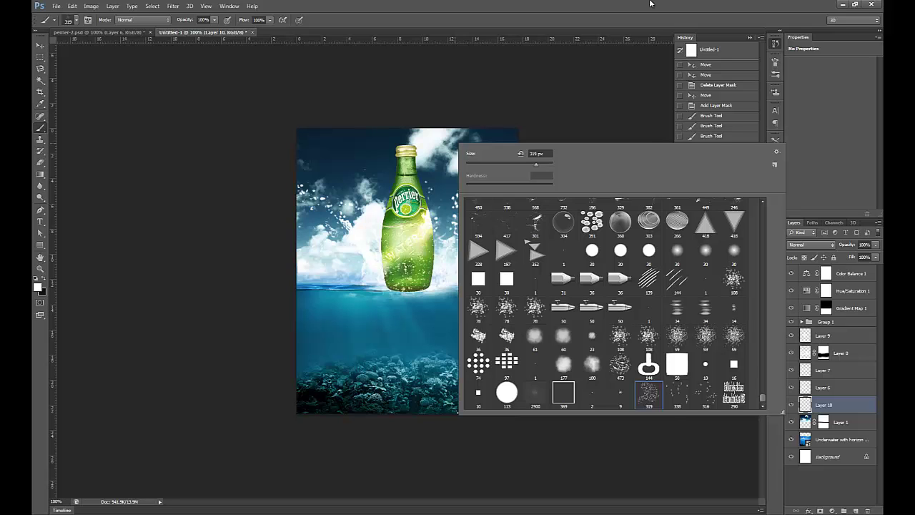
pyautogui.click(649, 3)
# Reduce the bubble brush to 100 px and stamp white bubbles over the middle of the coral reef on Layer 10.
pyautogui.press('[')
pyautogui.press('[')
pyautogui.press('[')
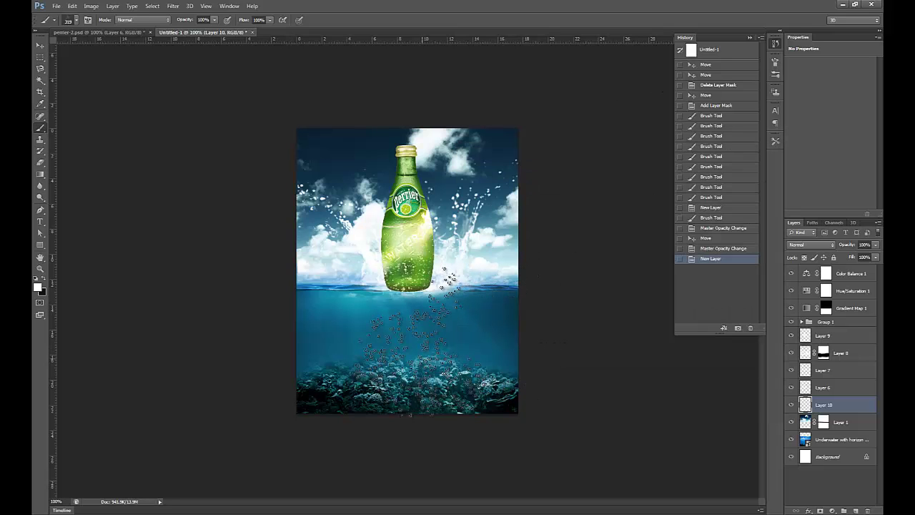
pyautogui.press('[')
pyautogui.press('[')
pyautogui.press('[')
pyautogui.press('[')
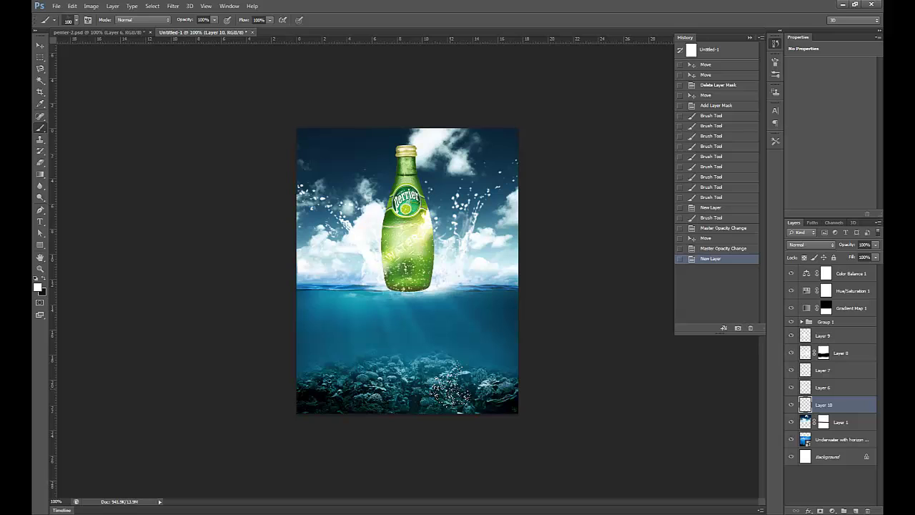
pyautogui.click(457, 353)
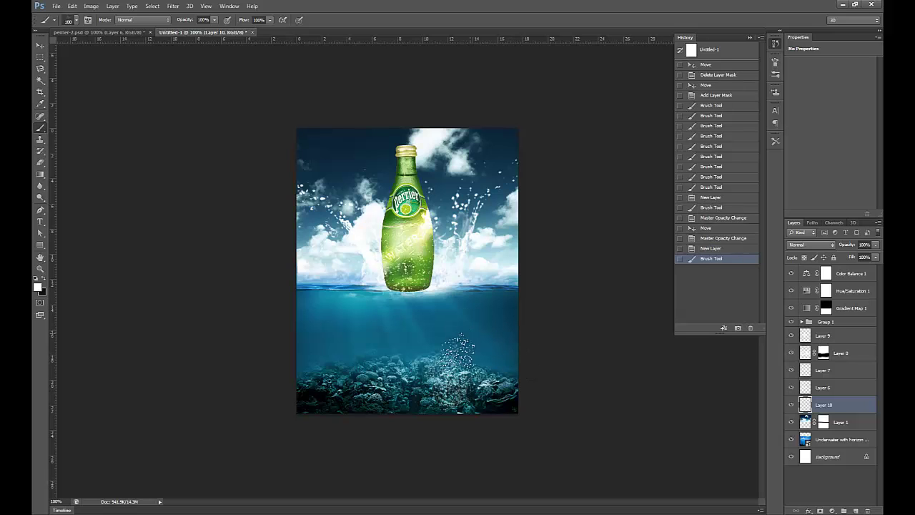
pyautogui.click(370, 383)
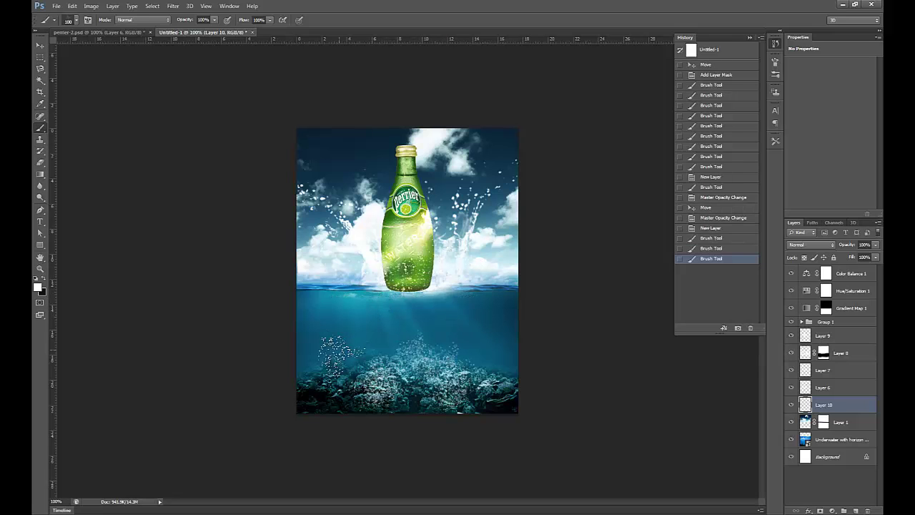
# Reduce the bubble brush to 80 px and stamp more bubbles across the left and right parts of the coral reef.
pyautogui.click(335, 363)
pyautogui.press('[')
pyautogui.press('[')
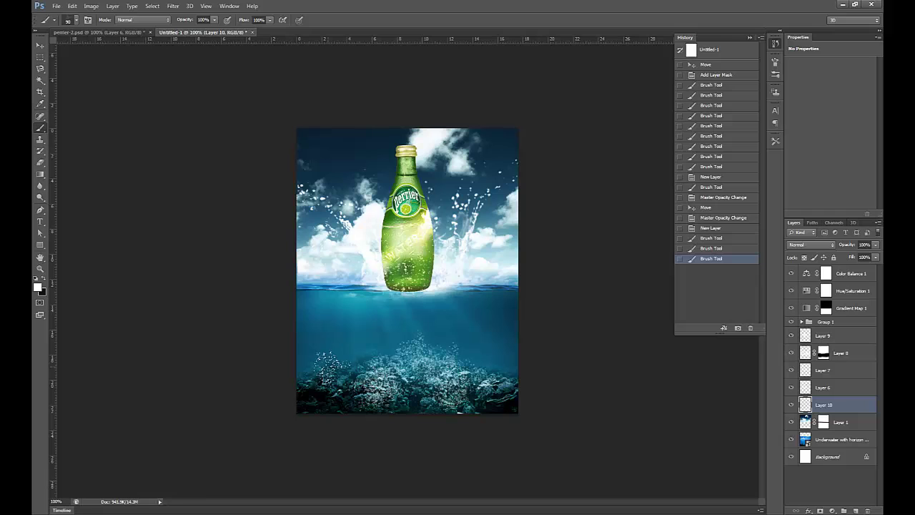
pyautogui.click(350, 357)
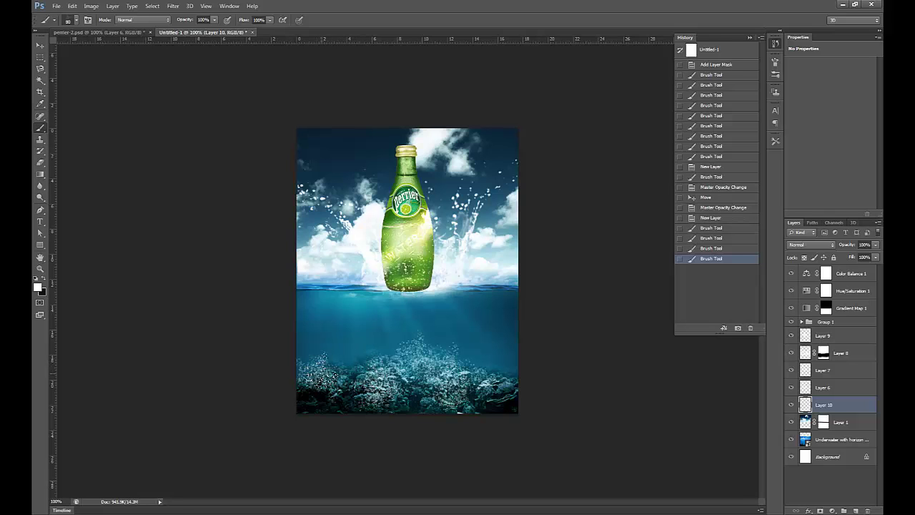
pyautogui.click(350, 365)
pyautogui.click(404, 334)
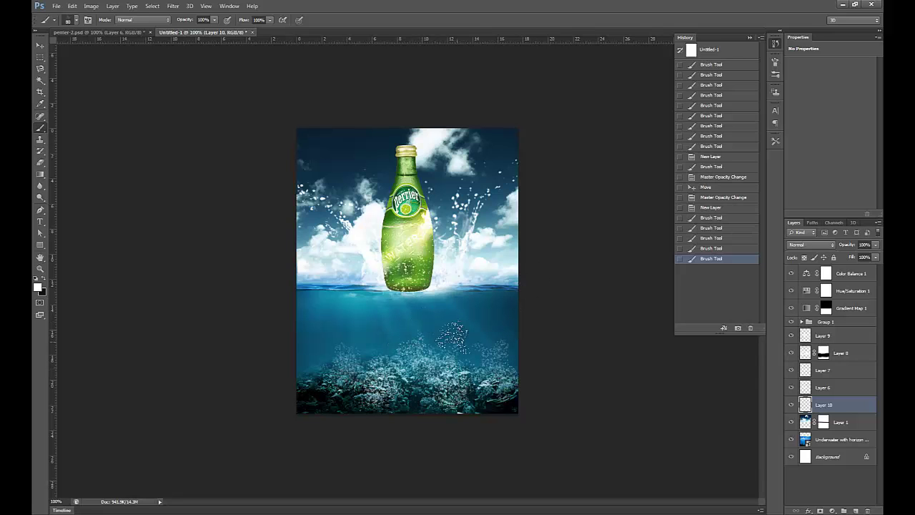
# Stamp finer bubbles with the brush at 60 px just above both sides of the coral reef.
pyautogui.click(307, 386)
pyautogui.click(311, 383)
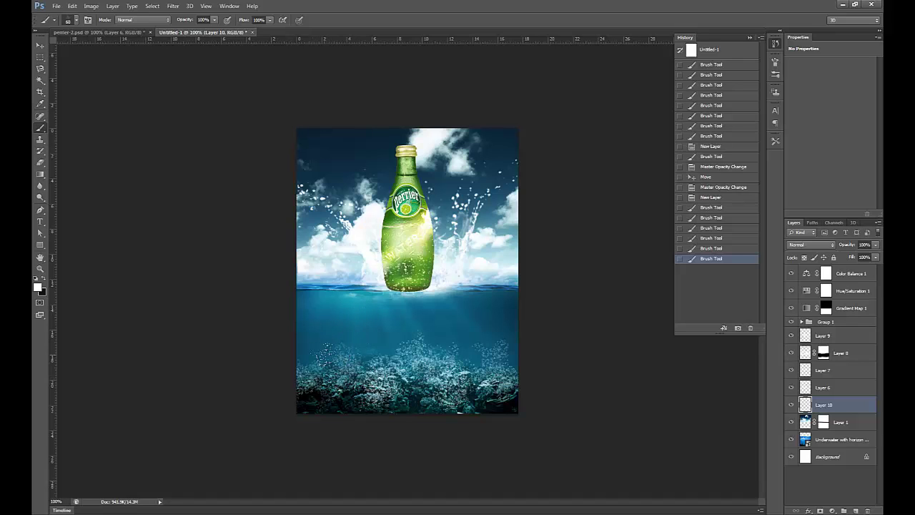
pyautogui.click(325, 358)
pyautogui.click(368, 346)
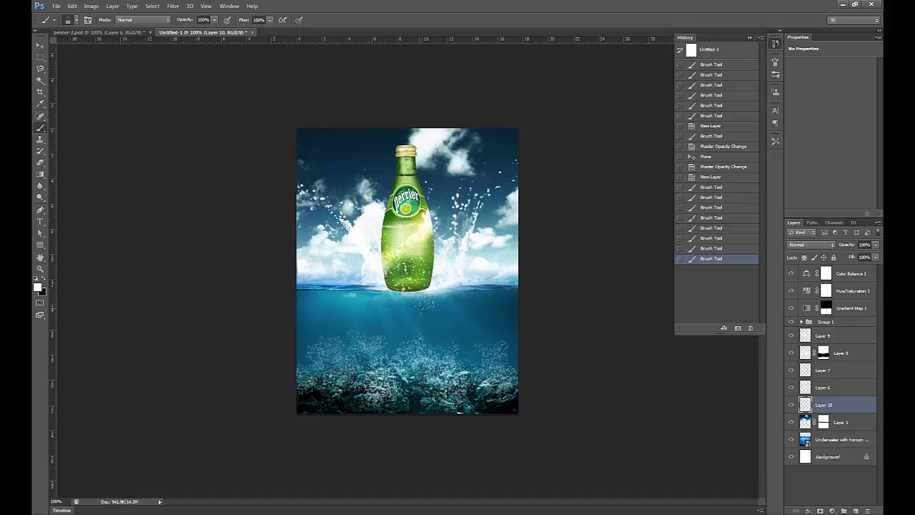
pyautogui.click(471, 343)
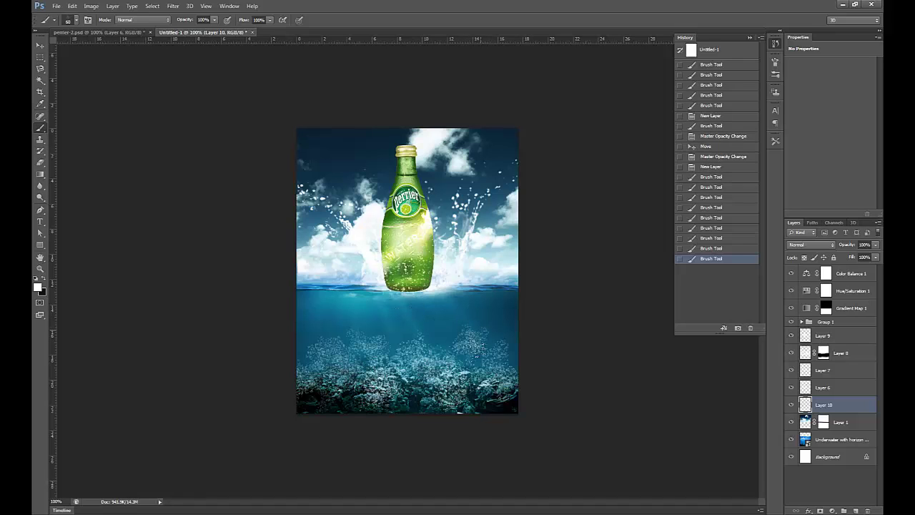
pyautogui.click(476, 351)
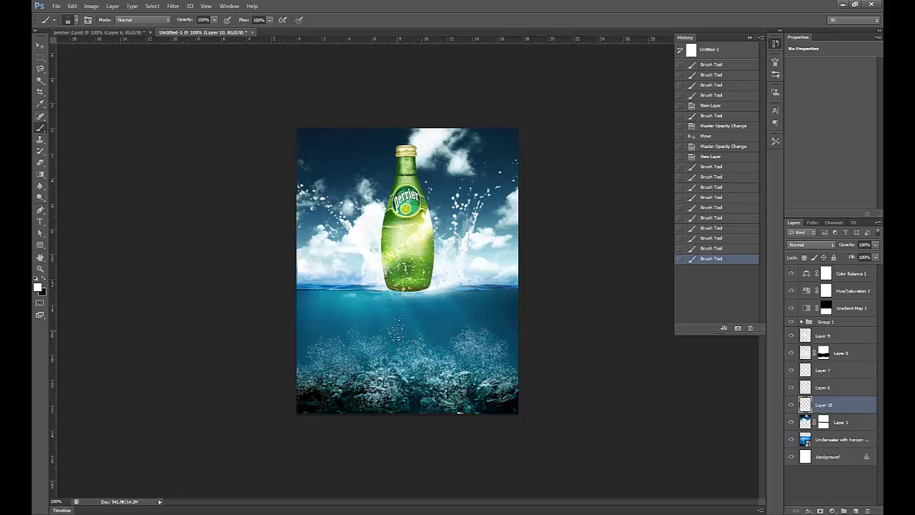
# Enlarge the bubble brush to 90 px and stamp a column of bubbles between the reef and the bottle's base, redoing the misplaced stamp.
pyautogui.press(']')
pyautogui.press(']')
pyautogui.press(']')
pyautogui.click(397, 327)
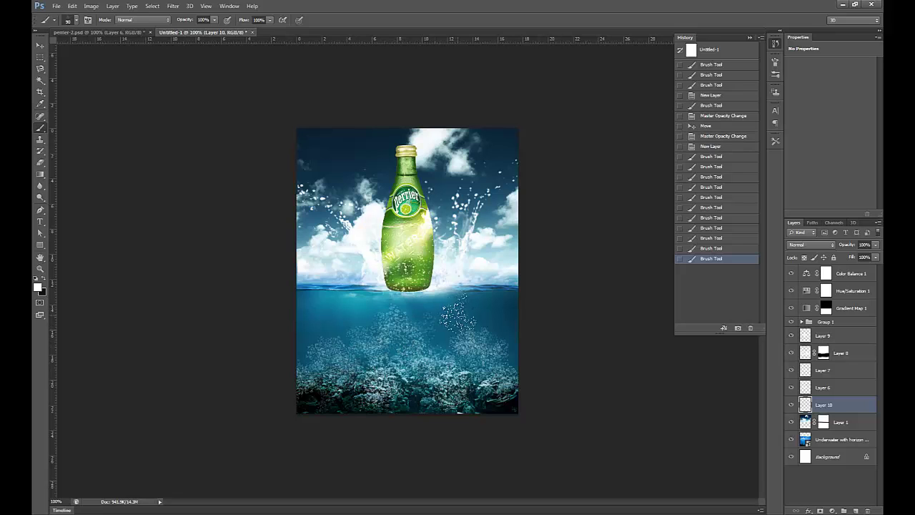
pyautogui.hotkey('ctrl', 'z')
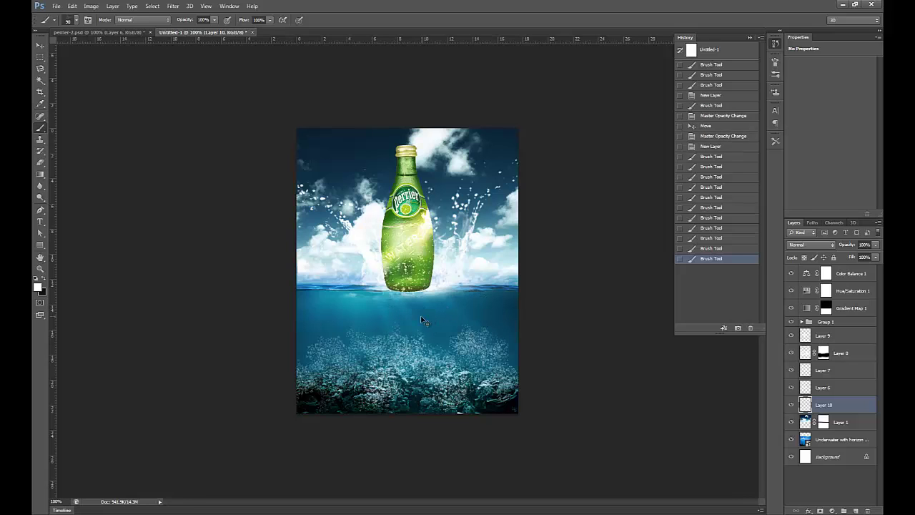
pyautogui.click(410, 323)
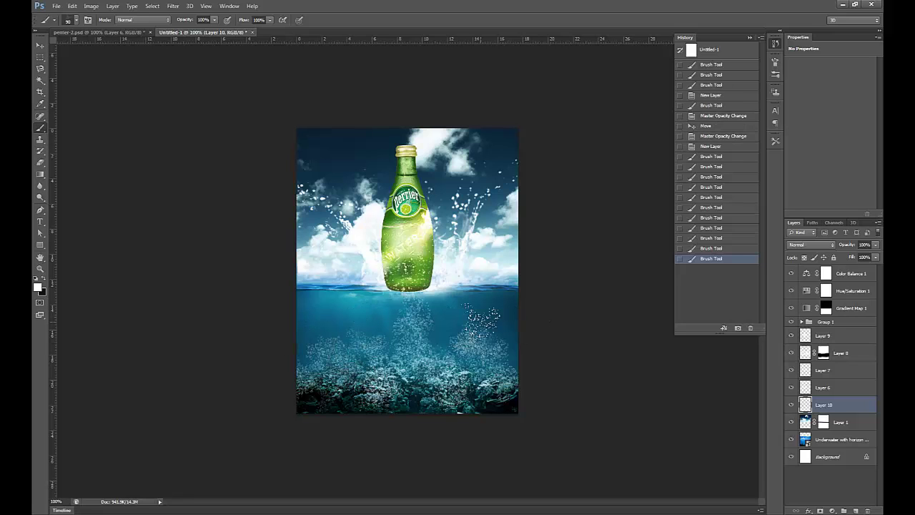
pyautogui.click(471, 334)
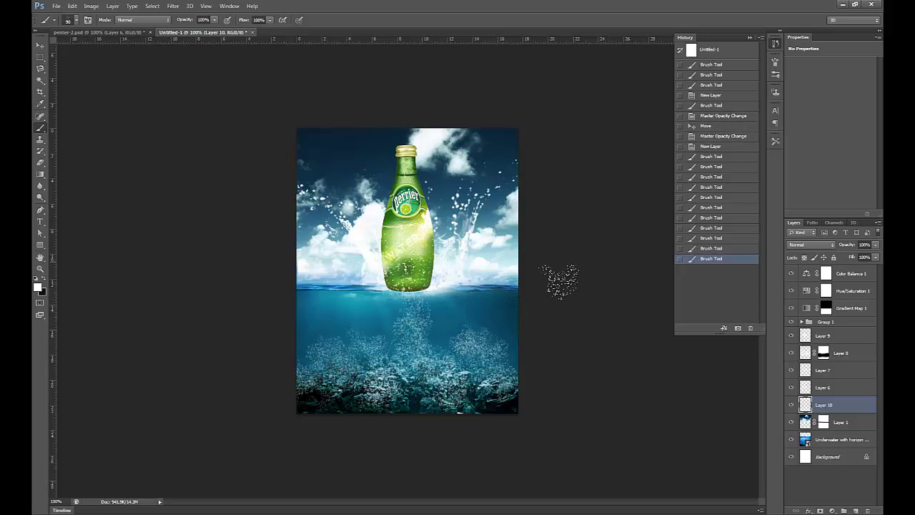
pyautogui.click(353, 248)
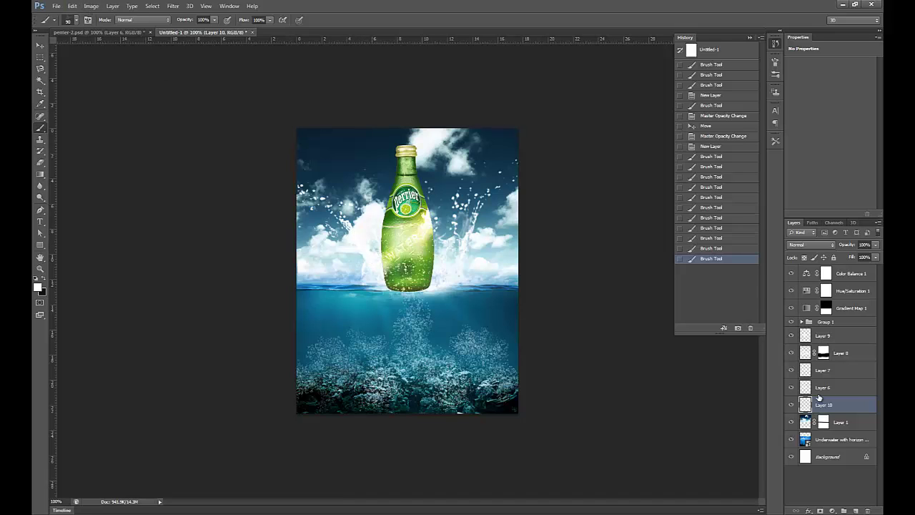
# Add a layer mask to Layer 10 and choose a round brush at 90 px from the brush presets.
pyautogui.click(820, 511)
pyautogui.rightClick(393, 319)
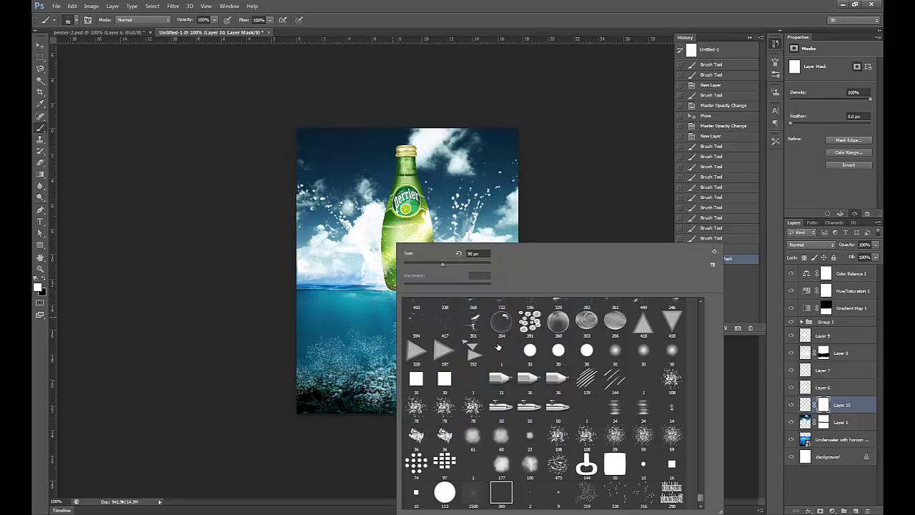
pyautogui.click(699, 446)
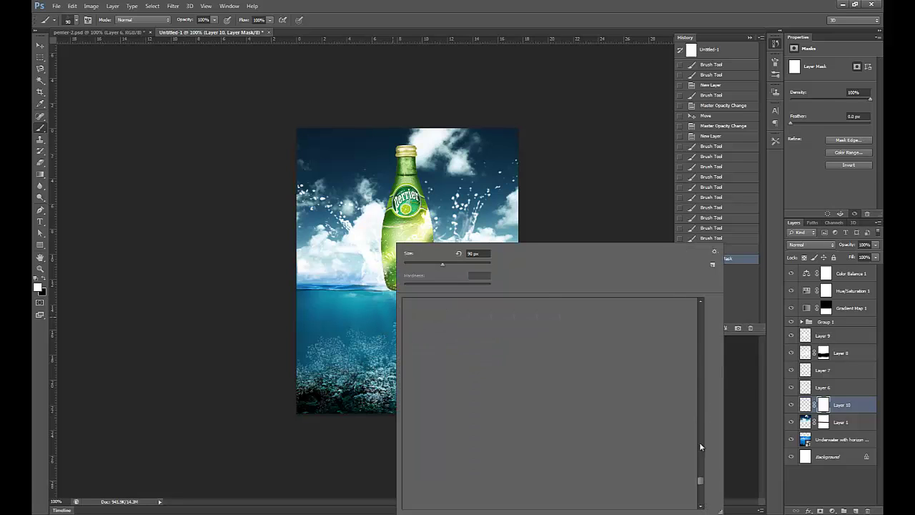
pyautogui.click(698, 311)
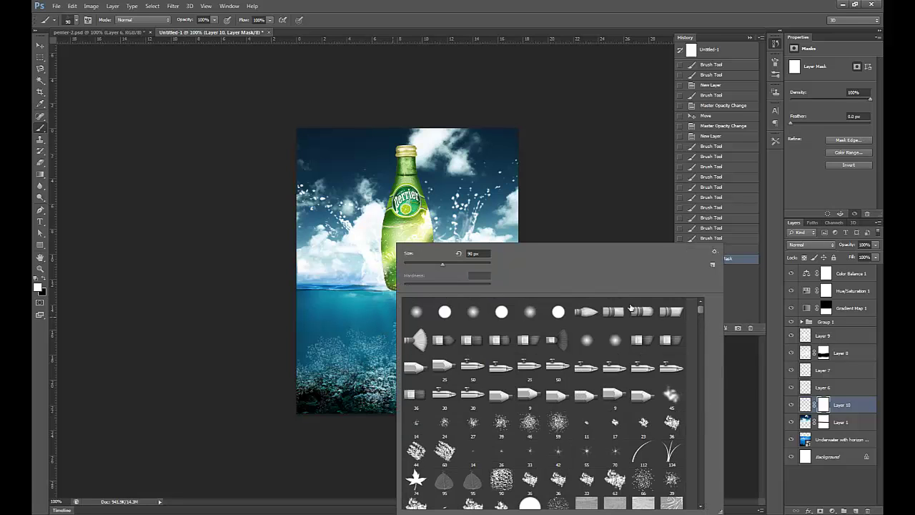
pyautogui.click(633, 46)
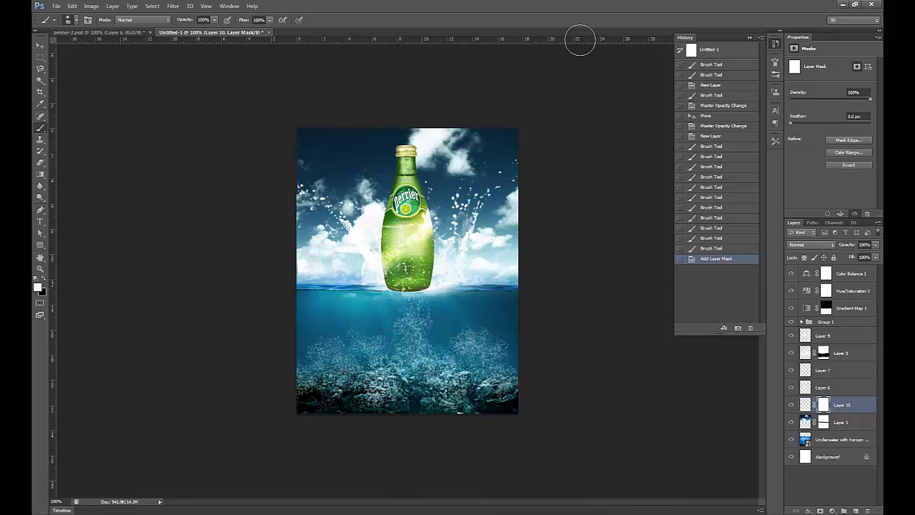
# Set the brush to 72% opacity and 51% flow and paint black on Layer 10's mask to fade the bubbles covering the reef.
pyautogui.click(271, 20)
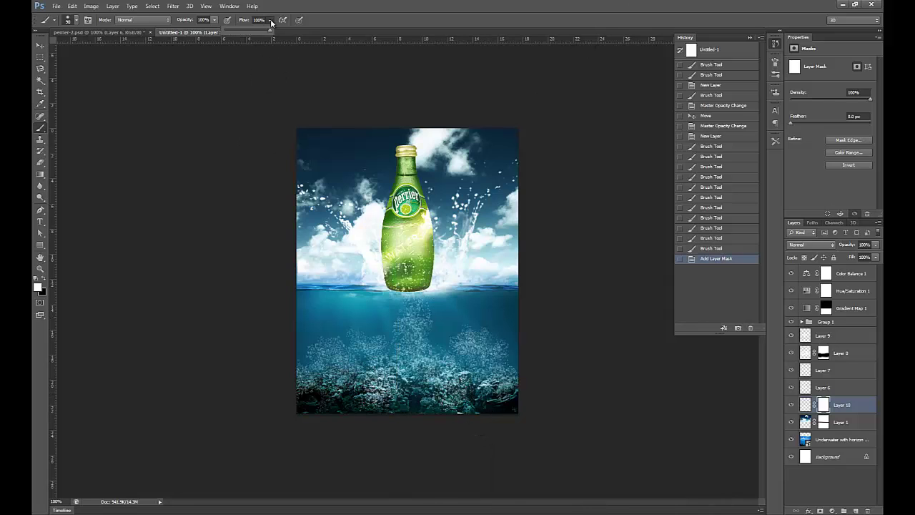
pyautogui.click(211, 21)
pyautogui.click(210, 33)
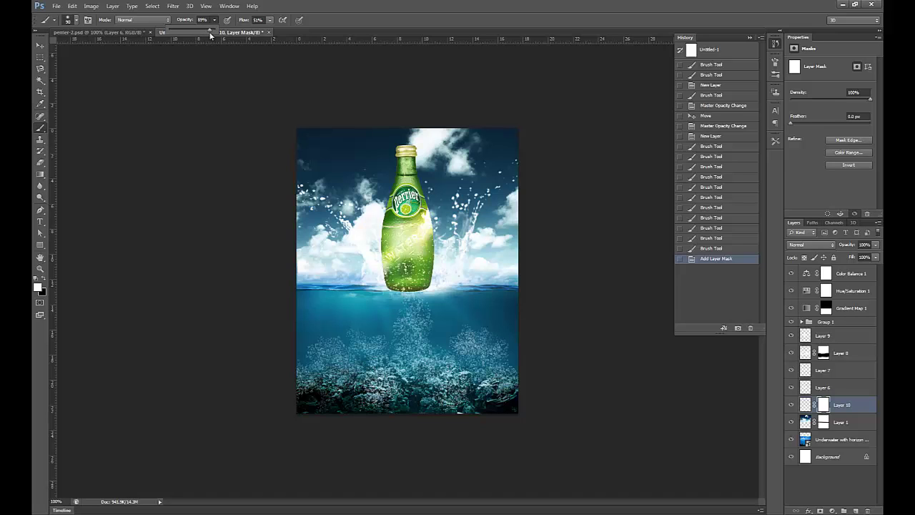
pyautogui.moveTo(304, 400)
pyautogui.mouseDown()
pyautogui.moveTo(308, 418)
pyautogui.moveTo(301, 408)
pyautogui.mouseUp()
pyautogui.moveTo(297, 404)
pyautogui.mouseDown()
pyautogui.moveTo(316, 391)
pyautogui.moveTo(297, 396)
pyautogui.moveTo(314, 387)
pyautogui.moveTo(338, 408)
pyautogui.moveTo(323, 386)
pyautogui.mouseUp()
pyautogui.moveTo(327, 392)
pyautogui.mouseDown()
pyautogui.moveTo(305, 392)
pyautogui.moveTo(392, 395)
pyautogui.moveTo(379, 386)
pyautogui.moveTo(419, 382)
pyautogui.moveTo(416, 373)
pyautogui.moveTo(446, 386)
pyautogui.moveTo(432, 398)
pyautogui.moveTo(455, 415)
pyautogui.moveTo(462, 392)
pyautogui.moveTo(439, 371)
pyautogui.mouseUp()
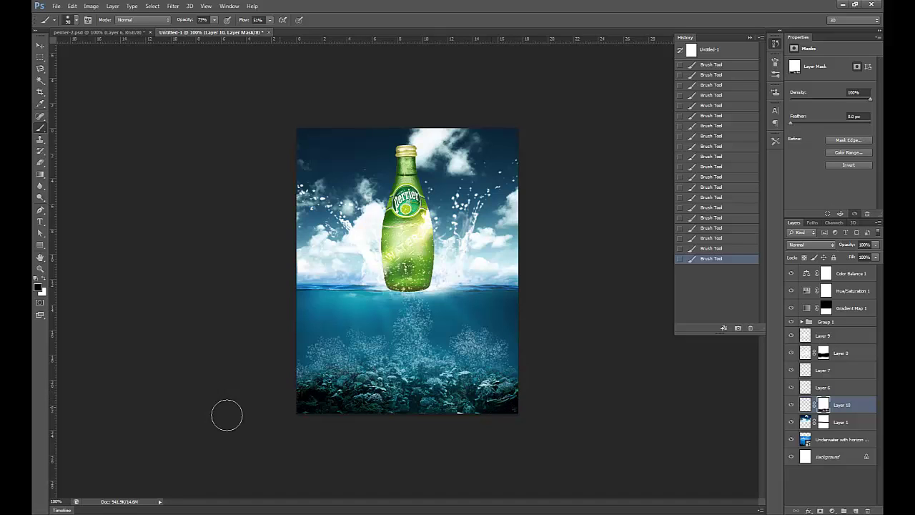
# Place the Under_the_Sea JPG from the 140526 Artwork-Perrier folder into the composite.
pyautogui.click(40, 46)
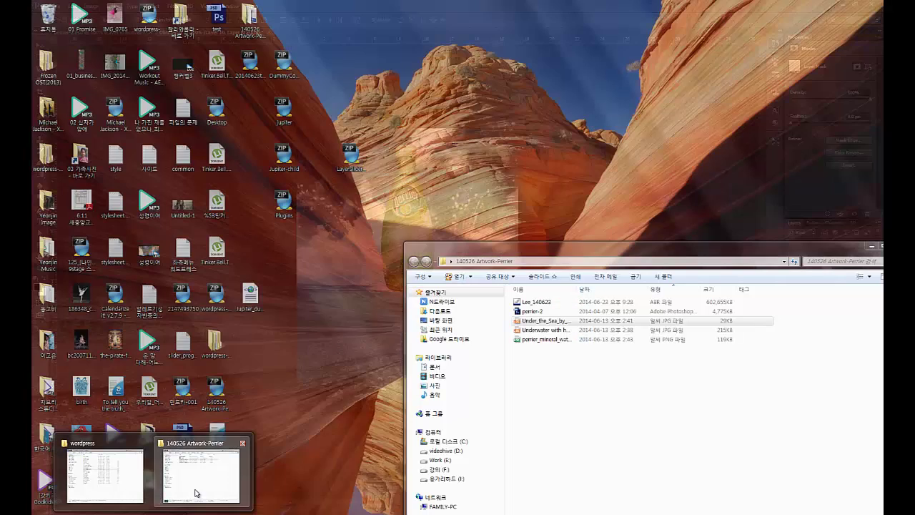
pyautogui.click(202, 474)
pyautogui.click(536, 339)
pyautogui.click(536, 330)
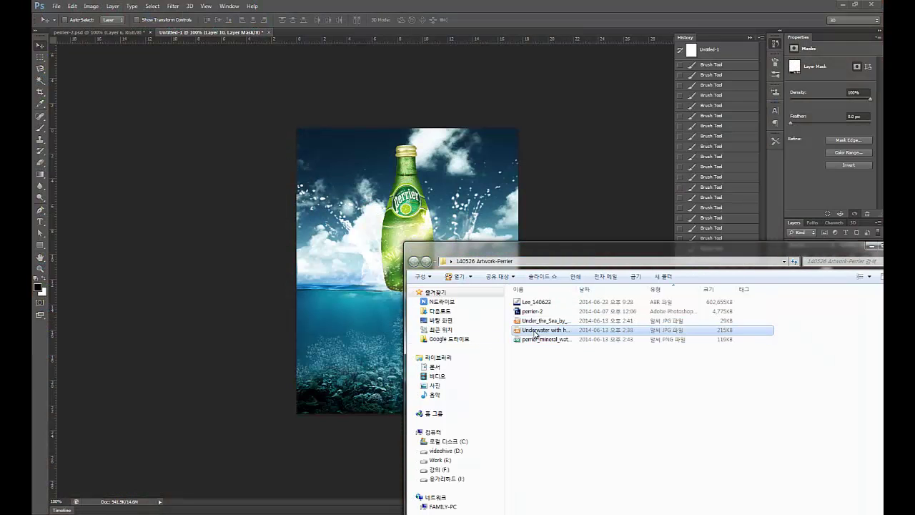
pyautogui.moveTo(535, 244); pyautogui.dragTo(601, 331)
pyautogui.click(551, 314)
pyautogui.click(547, 297)
pyautogui.moveTo(563, 400); pyautogui.dragTo(476, 293)
pyautogui.press('Return')
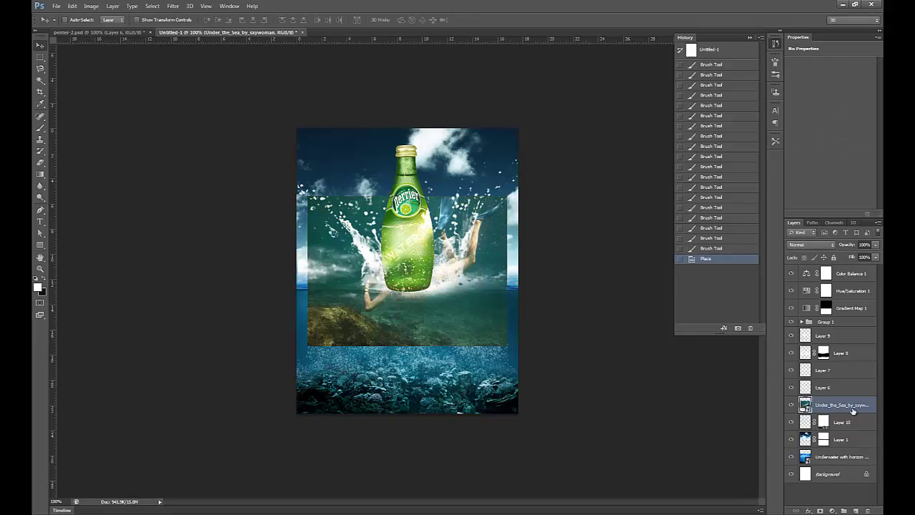
# Raise the diver photo above Layer 9, scale it to about 85%, rotate it about 23°, and position the diver underwater at the lower right.
pyautogui.moveTo(852, 409); pyautogui.dragTo(858, 333)
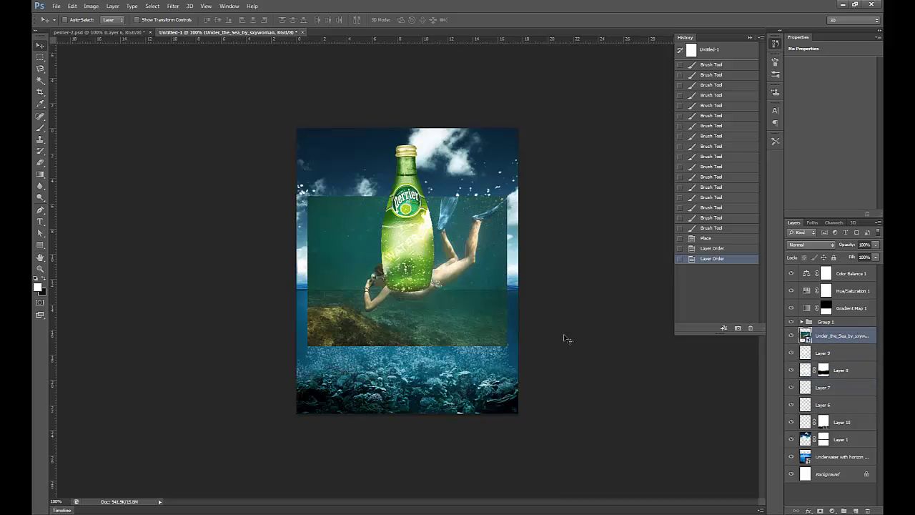
pyautogui.moveTo(470, 261); pyautogui.dragTo(493, 327)
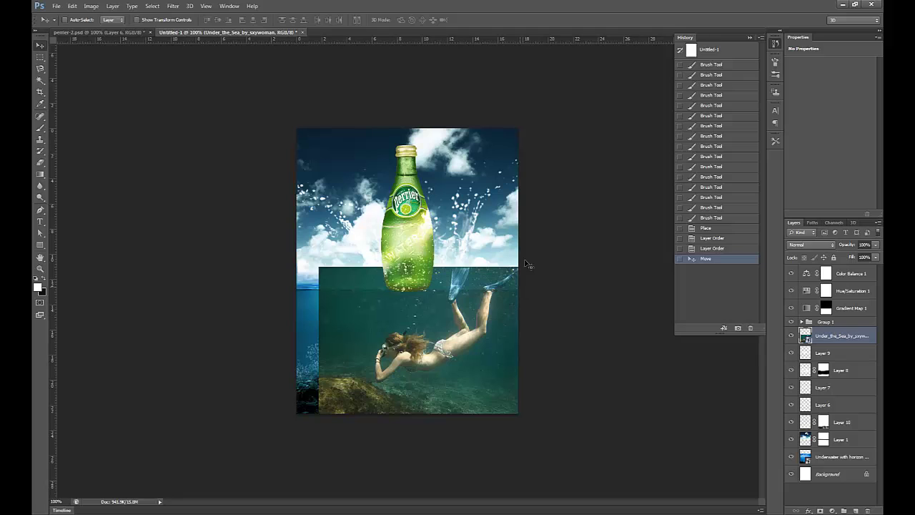
pyautogui.hotkey('ctrl', 't')
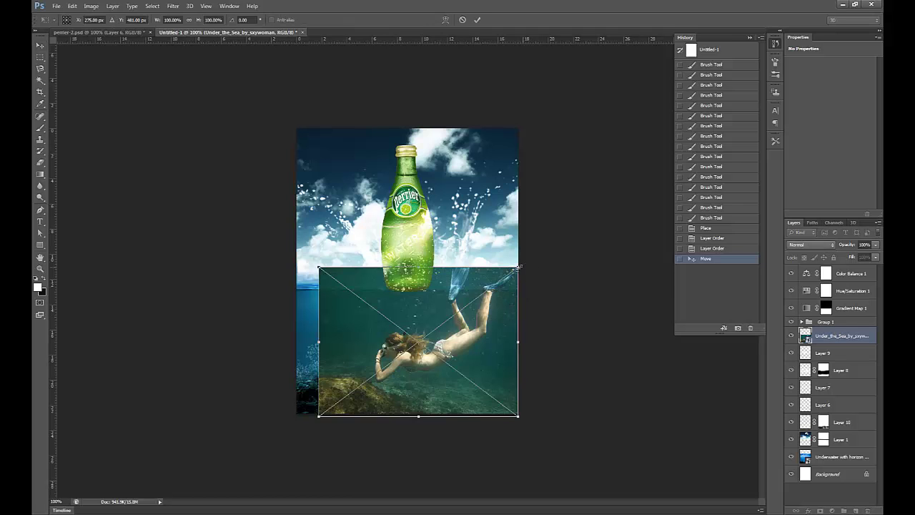
pyautogui.moveTo(517, 268); pyautogui.dragTo(504, 293)
pyautogui.moveTo(486, 339); pyautogui.dragTo(526, 353)
pyautogui.moveTo(566, 315); pyautogui.dragTo(577, 302)
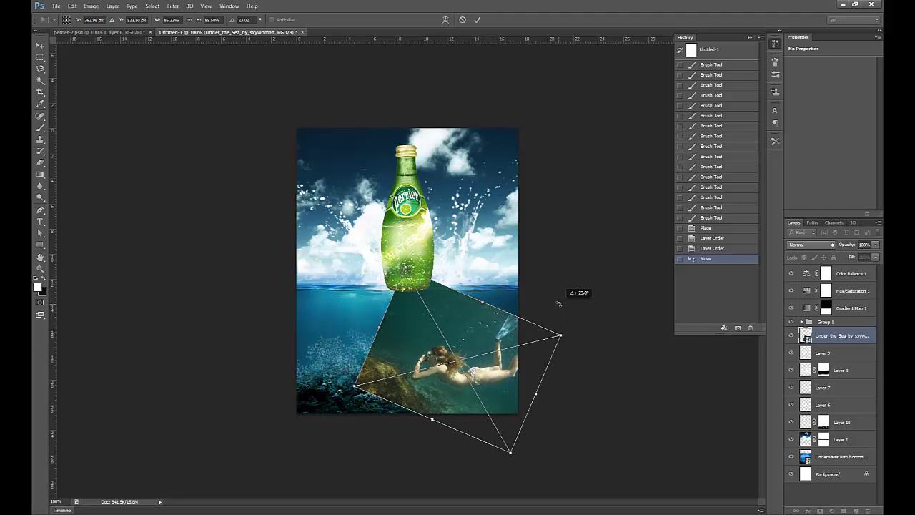
pyautogui.moveTo(509, 353); pyautogui.dragTo(512, 332)
pyautogui.press('Return')
# Move the diver photo layer between Layer 6 and Layer 10 and slightly adjust its rotation with Free Transform.
pyautogui.moveTo(865, 335); pyautogui.dragTo(854, 402)
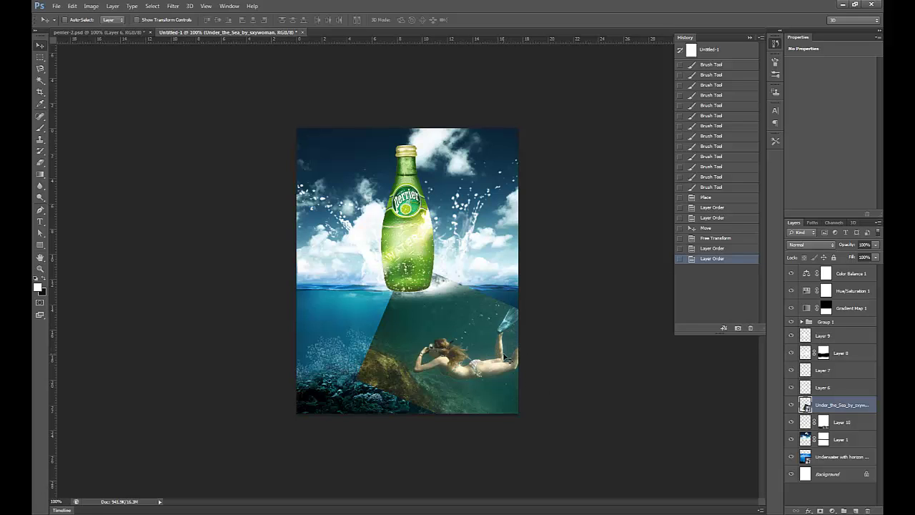
pyautogui.hotkey('ctrl', 't')
pyautogui.moveTo(555, 333)
pyautogui.mouseDown()
pyautogui.moveTo(594, 310)
pyautogui.moveTo(562, 338)
pyautogui.mouseUp()
pyautogui.press('Return')
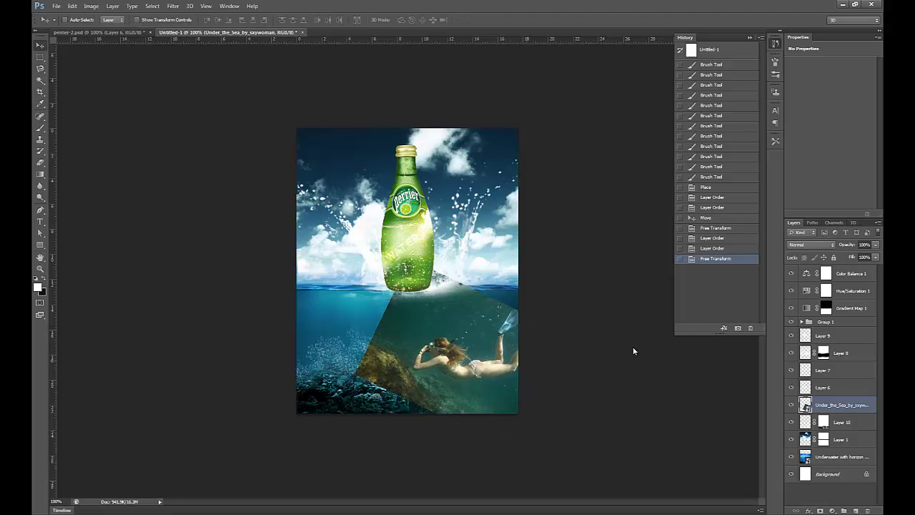
# Set the diver photo's blend mode to Luminosity and add a layer mask to it.
pyautogui.click(811, 244)
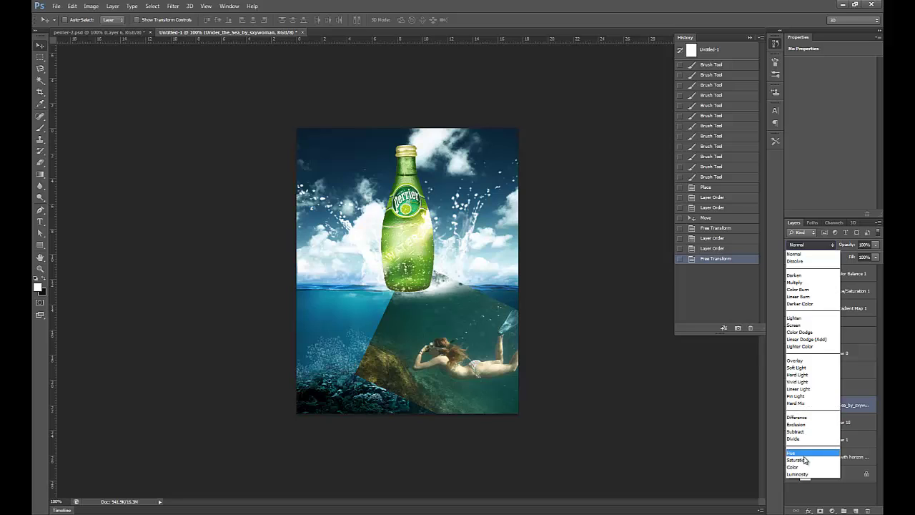
pyautogui.click(803, 474)
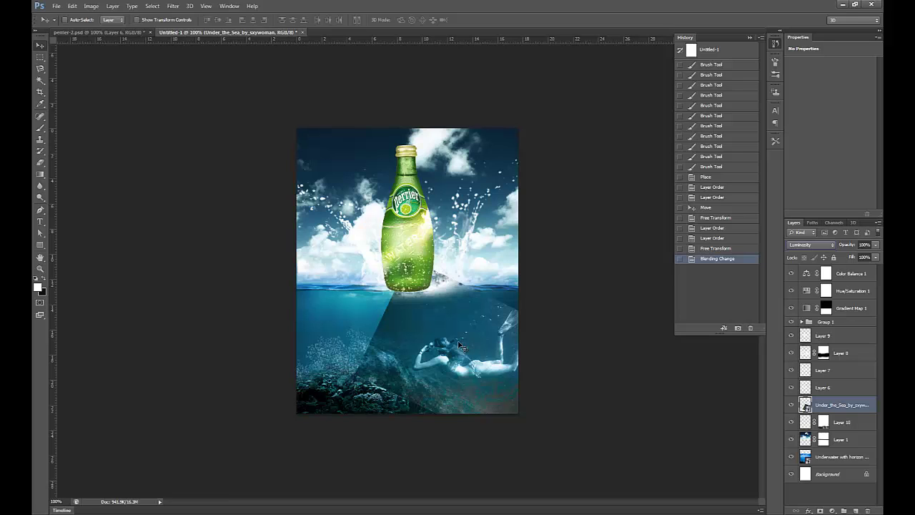
pyautogui.click(819, 510)
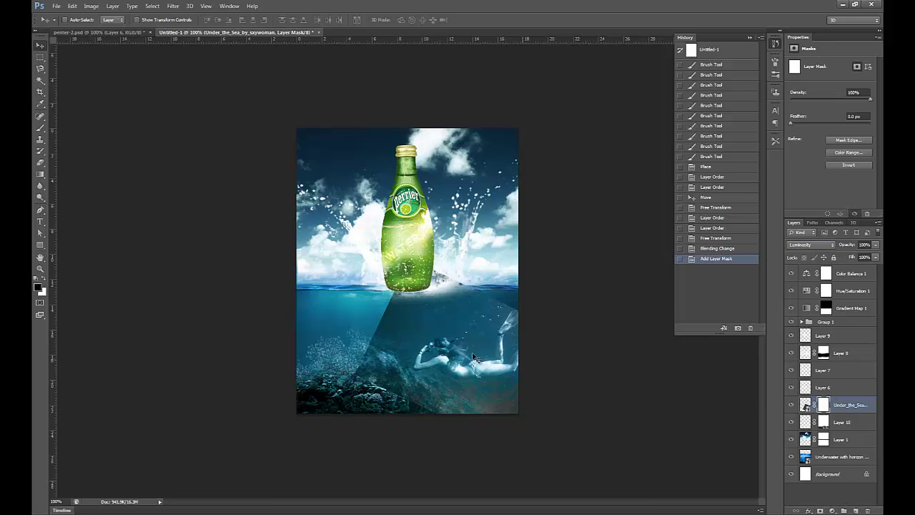
# Paint black on the diver layer's mask, raising the brush to 100% opacity and flow, to hide the photo's background around the diver.
pyautogui.press('b')
pyautogui.moveTo(400, 286); pyautogui.dragTo(357, 318)
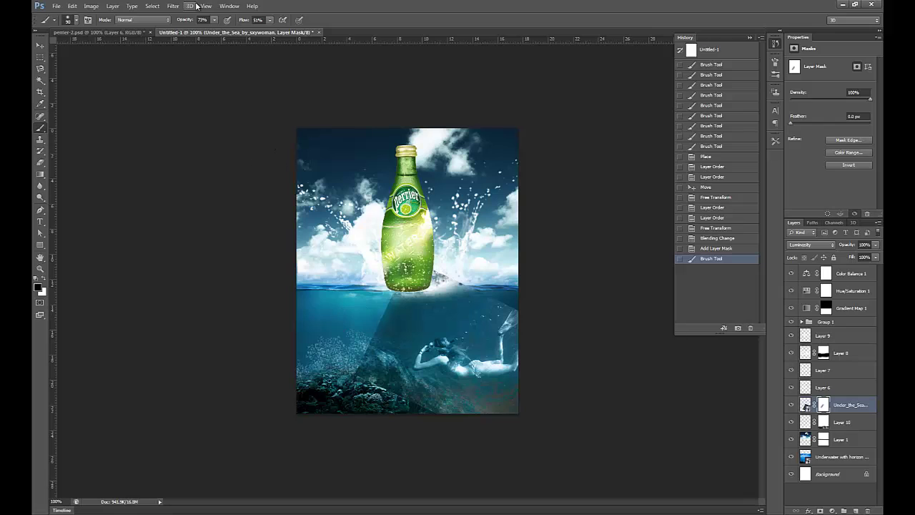
pyautogui.click(214, 21)
pyautogui.moveTo(215, 31); pyautogui.dragTo(265, 21)
pyautogui.click(269, 21)
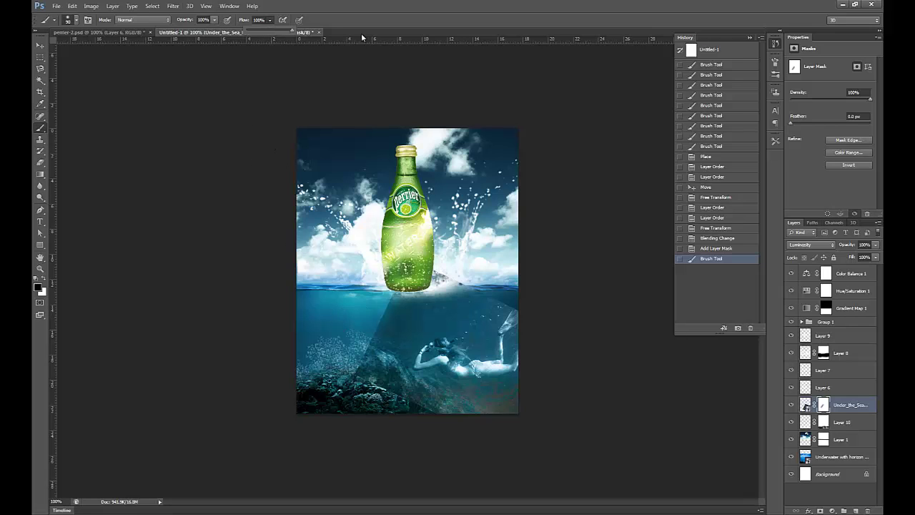
pyautogui.click(458, 311)
pyautogui.moveTo(400, 275); pyautogui.dragTo(425, 265)
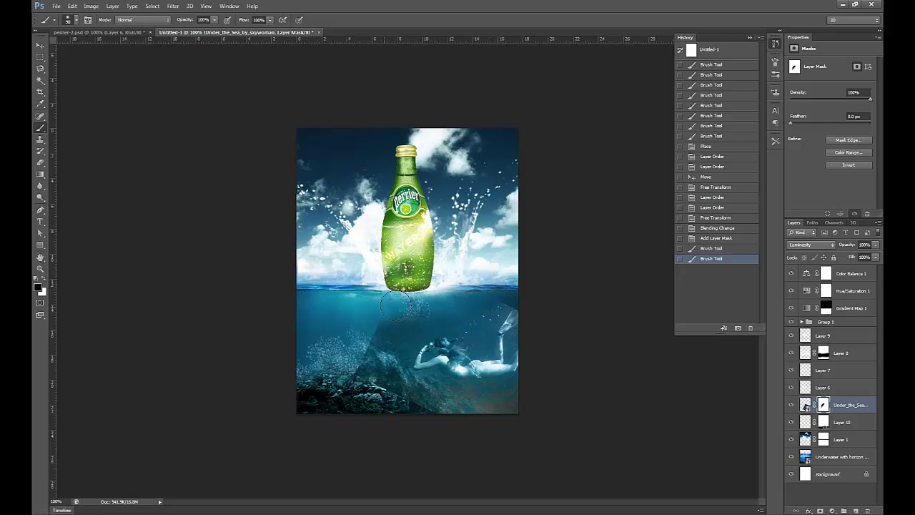
pyautogui.moveTo(398, 305)
pyautogui.mouseDown()
pyautogui.moveTo(377, 336)
pyautogui.moveTo(405, 401)
pyautogui.moveTo(379, 338)
pyautogui.moveTo(400, 301)
pyautogui.moveTo(427, 293)
pyautogui.moveTo(403, 327)
pyautogui.moveTo(468, 308)
pyautogui.moveTo(466, 293)
pyautogui.moveTo(484, 308)
pyautogui.moveTo(509, 278)
pyautogui.mouseUp()
pyautogui.moveTo(588, 366)
pyautogui.mouseDown()
pyautogui.moveTo(523, 420)
pyautogui.moveTo(425, 404)
pyautogui.moveTo(494, 402)
pyautogui.moveTo(510, 390)
pyautogui.mouseUp()
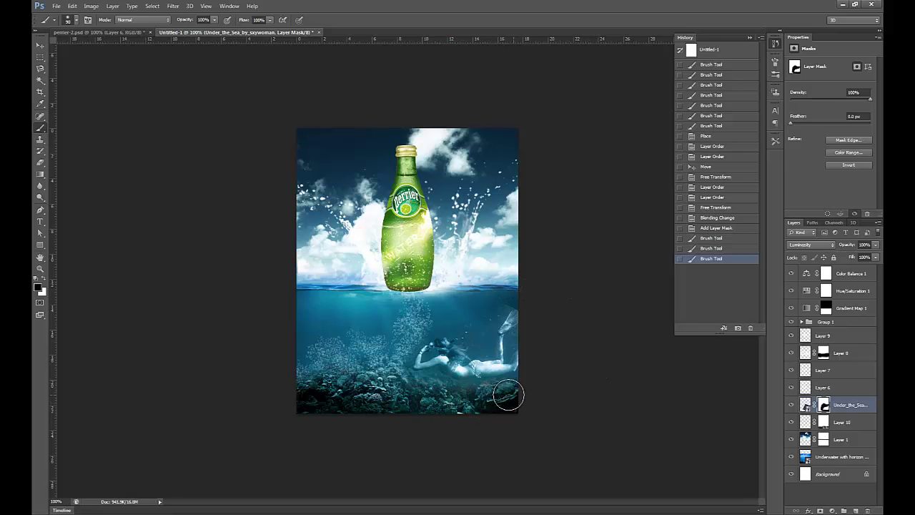
# Paint black on the diver layer's mask over the seabed, and with a 50 px brush over the water above the diver's back and feet.
pyautogui.moveTo(440, 397); pyautogui.dragTo(429, 388)
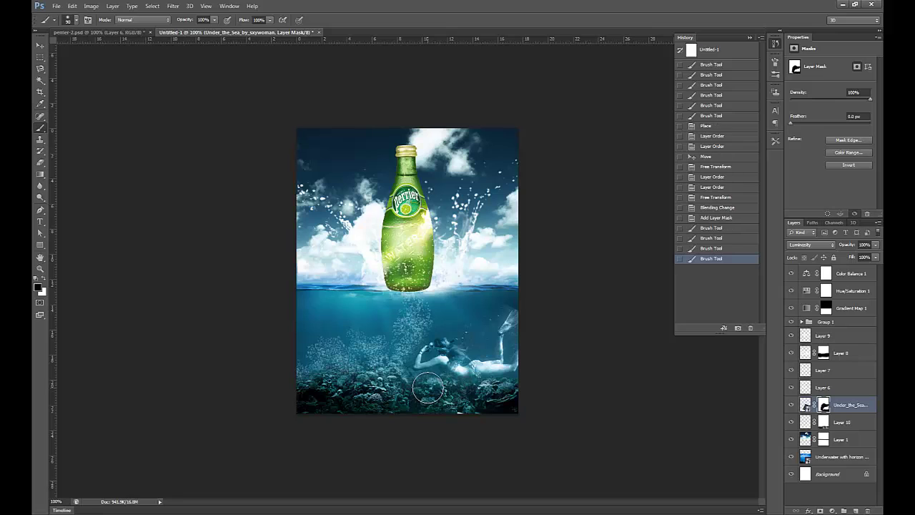
pyautogui.moveTo(553, 408)
pyautogui.mouseDown()
pyautogui.moveTo(584, 379)
pyautogui.moveTo(580, 358)
pyautogui.mouseUp()
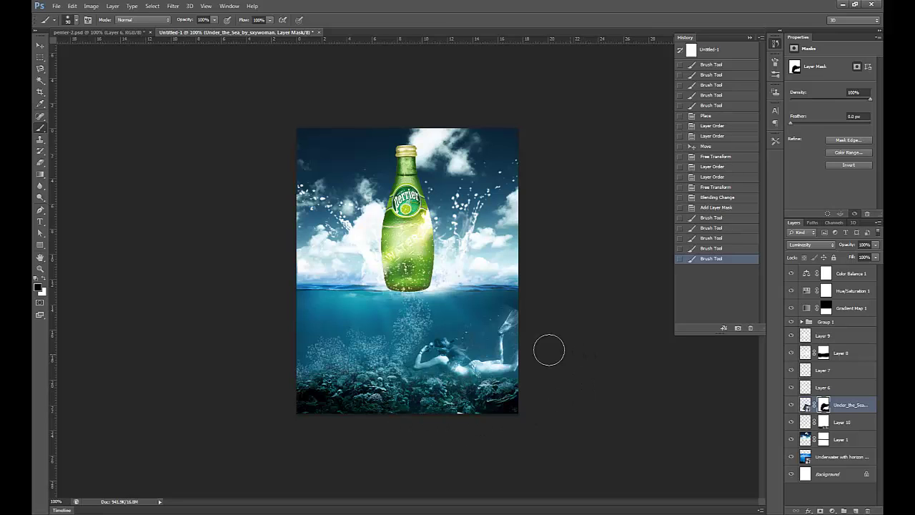
pyautogui.press('[')
pyautogui.press('[')
pyautogui.press('[')
pyautogui.press('[')
pyautogui.moveTo(470, 325); pyautogui.dragTo(486, 341)
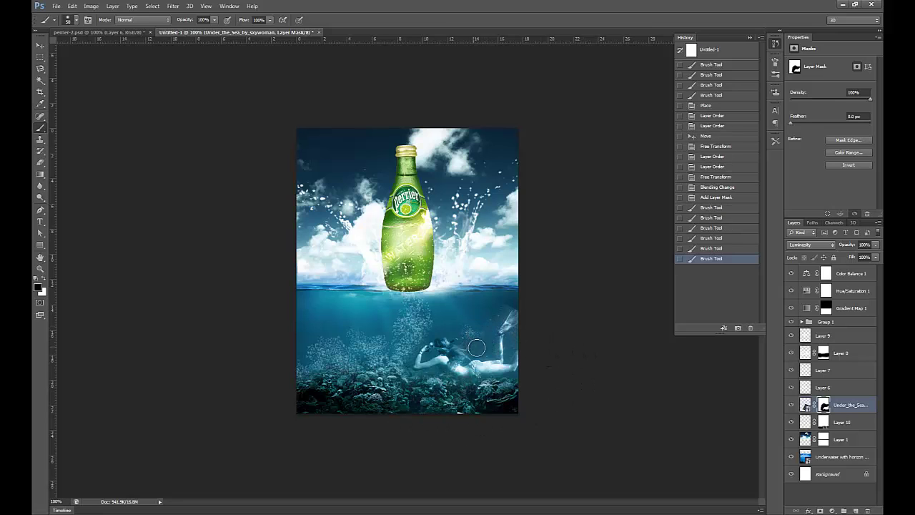
pyautogui.moveTo(505, 300)
pyautogui.mouseDown()
pyautogui.moveTo(521, 292)
pyautogui.moveTo(505, 301)
pyautogui.mouseUp()
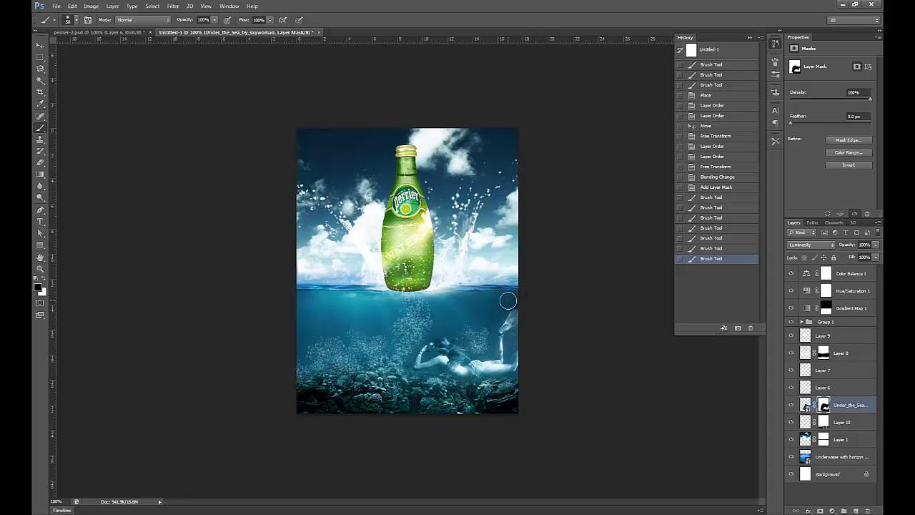
# Refine the diver layer's mask between the legs and along the seabed below the diver, reducing the brush to 20 px.
pyautogui.press('[')
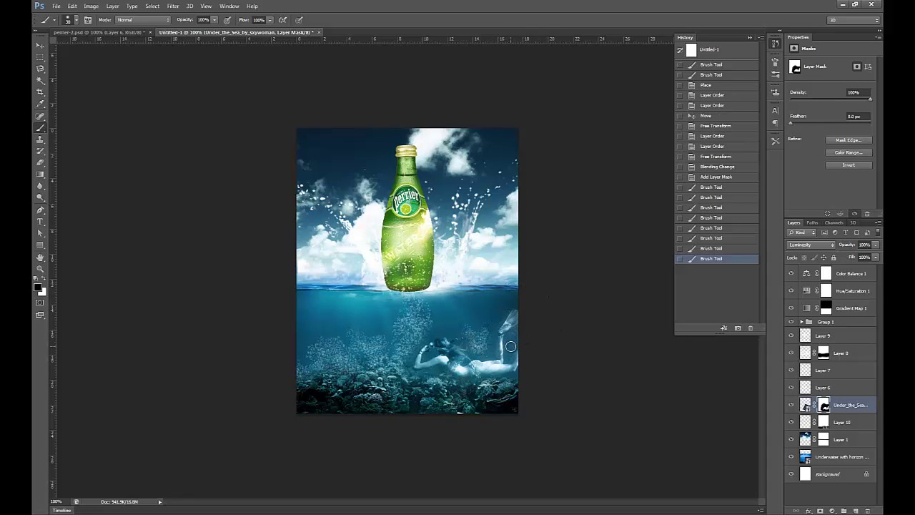
pyautogui.moveTo(508, 345)
pyautogui.mouseDown()
pyautogui.moveTo(520, 327)
pyautogui.moveTo(515, 346)
pyautogui.mouseUp()
pyautogui.press('[')
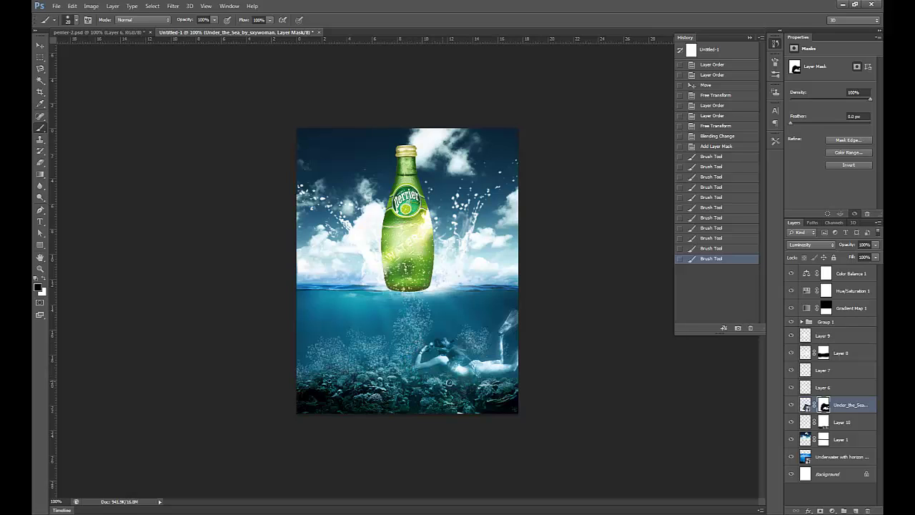
pyautogui.moveTo(483, 384)
pyautogui.mouseDown()
pyautogui.moveTo(512, 388)
pyautogui.moveTo(516, 402)
pyautogui.mouseUp()
# Free-transform the diver photo, rotating it slightly clockwise and moving it up, closer to the waterline.
pyautogui.press('v')
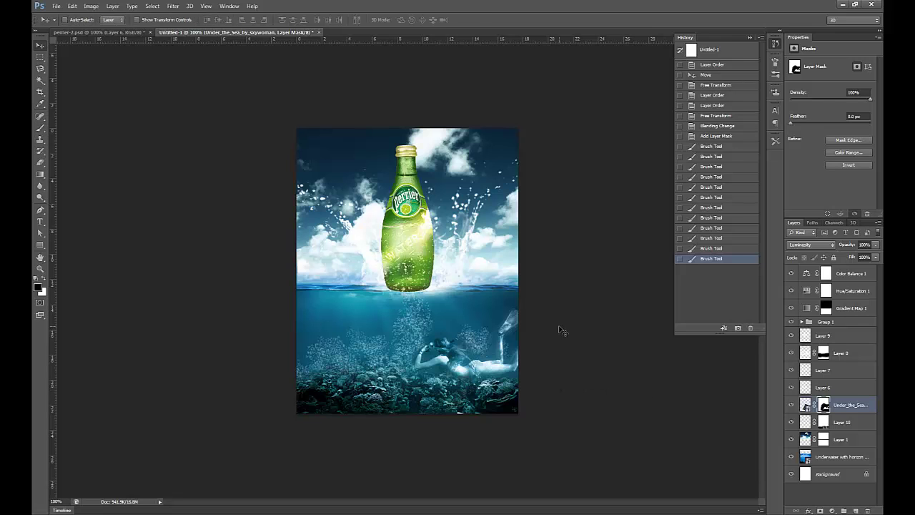
pyautogui.hotkey('ctrl', 't')
pyautogui.moveTo(622, 323); pyautogui.dragTo(627, 348)
pyautogui.moveTo(524, 369); pyautogui.dragTo(526, 349)
pyautogui.press('Return')
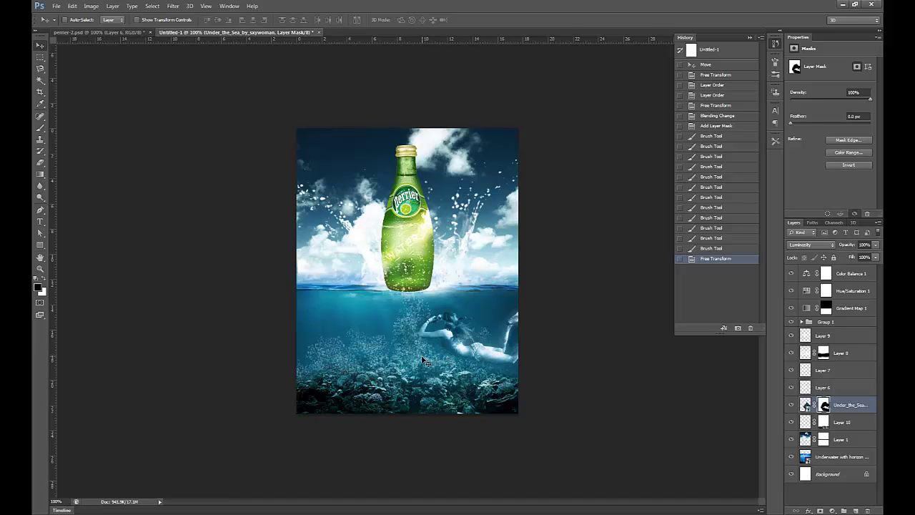
# Paint black on the diver layer's mask to clean up photo remnants around the diver's body and over the coral below.
pyautogui.press('b')
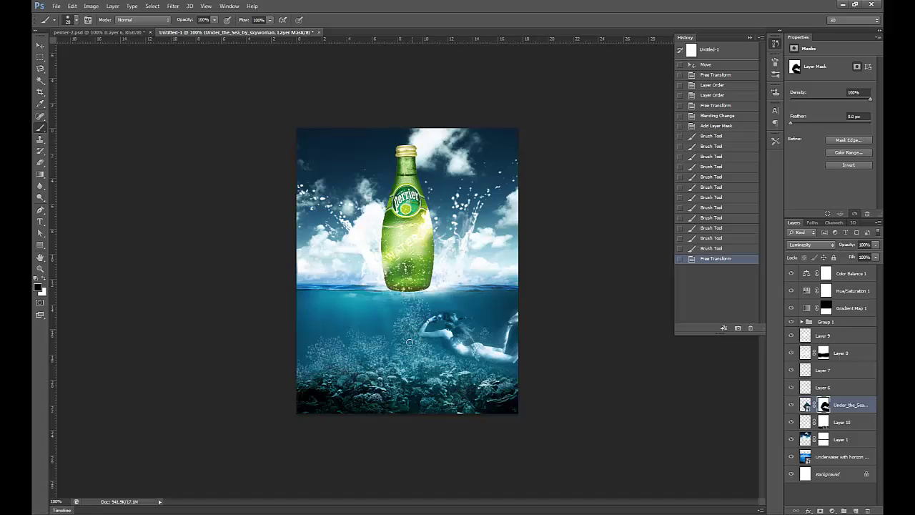
pyautogui.moveTo(487, 386); pyautogui.dragTo(508, 395)
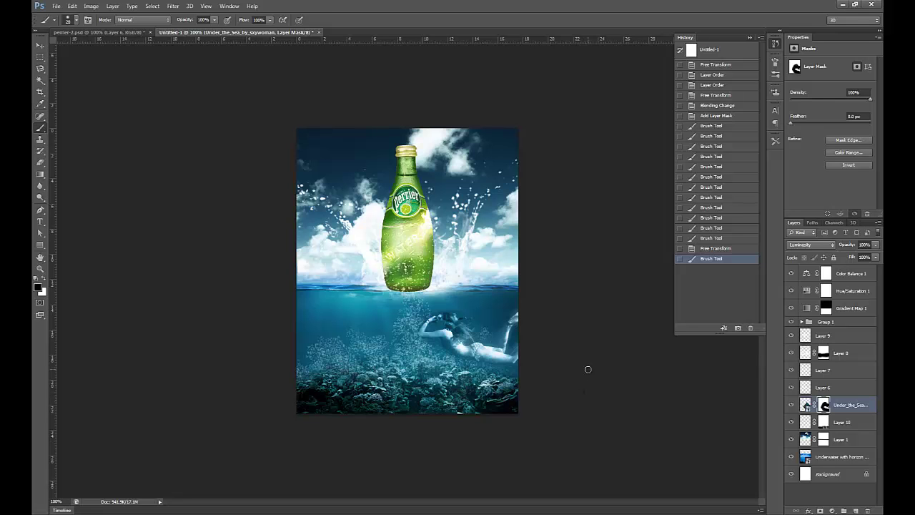
pyautogui.hotkey('ctrl', '+')
pyautogui.moveTo(586, 369); pyautogui.dragTo(478, 307)
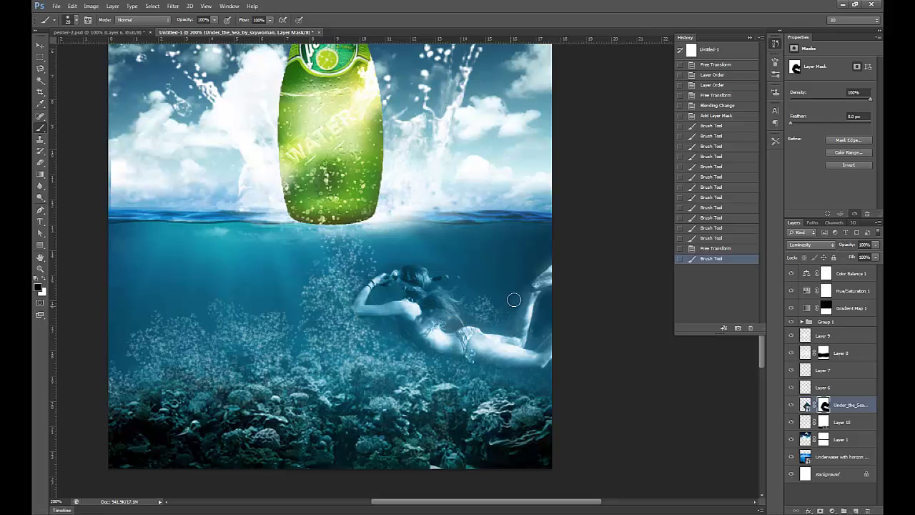
pyautogui.click(587, 238)
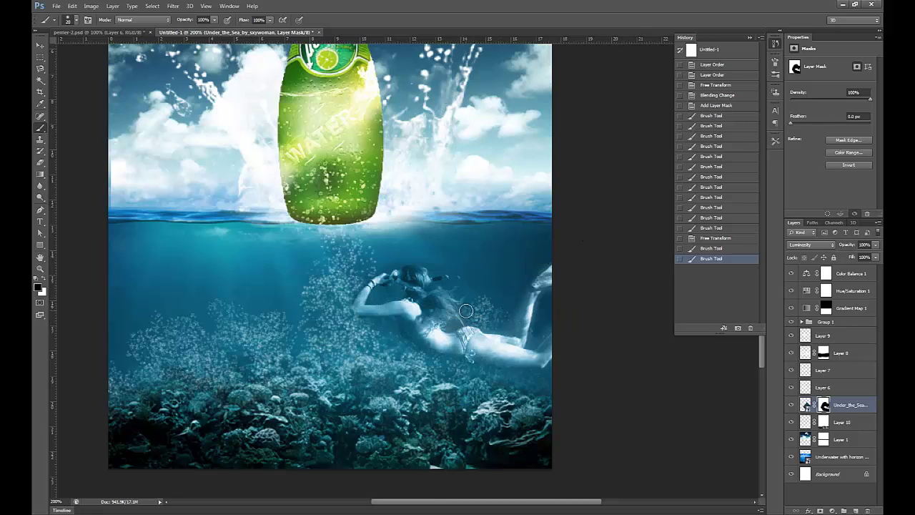
pyautogui.click(486, 303)
pyautogui.click(357, 330)
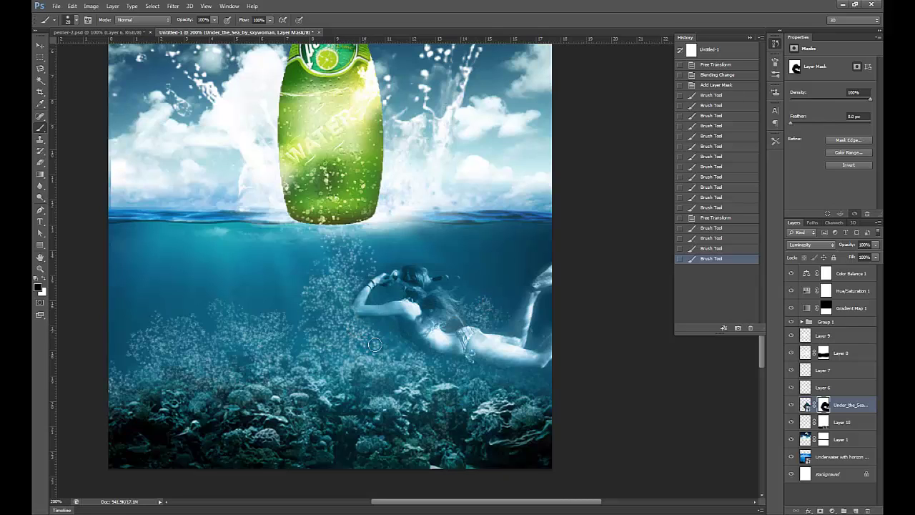
pyautogui.click(502, 392)
pyautogui.click(540, 387)
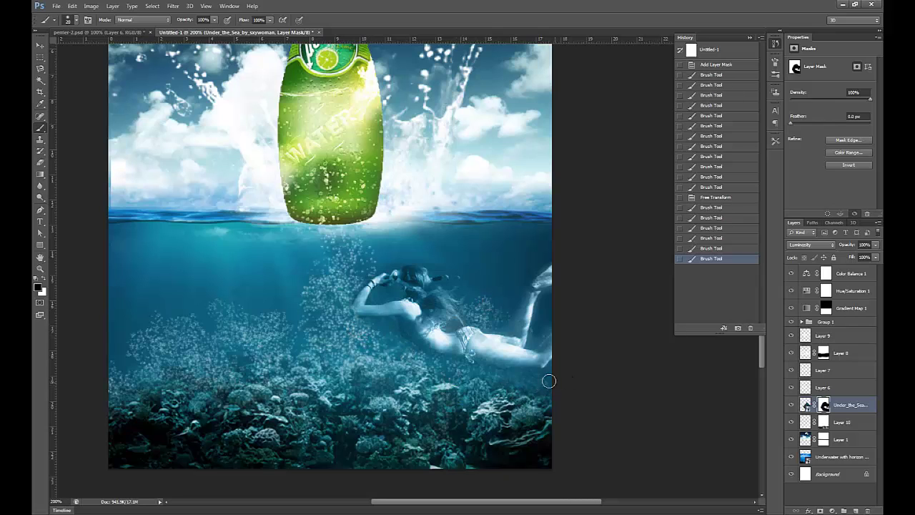
pyautogui.click(476, 375)
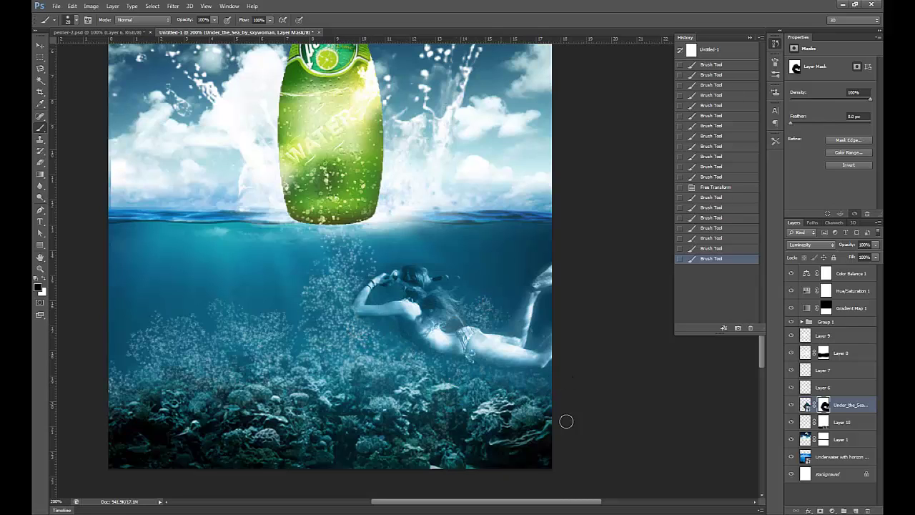
# Toggle the visibility of the diver layer and Layer 10 to identify the bubbles, and lower Layer 10's opacity to about 75%.
pyautogui.click(842, 389)
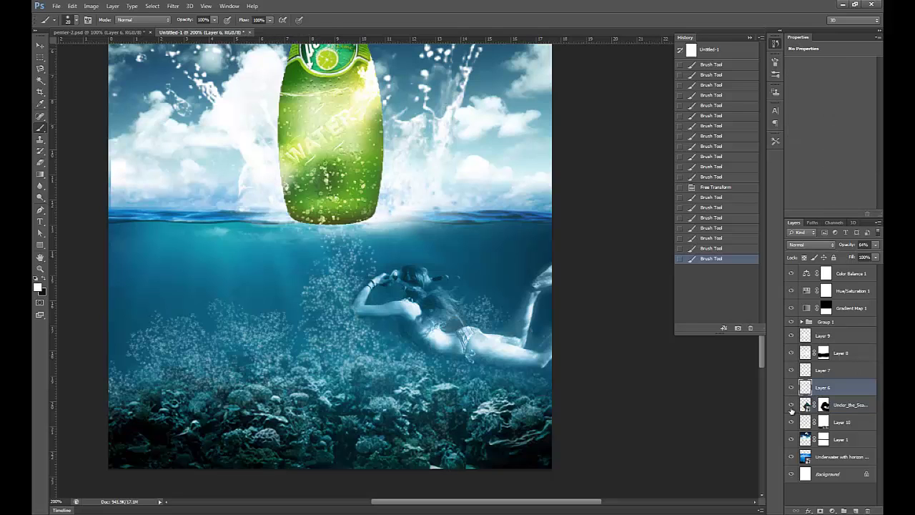
pyautogui.click(791, 406)
pyautogui.click(791, 406)
pyautogui.click(791, 422)
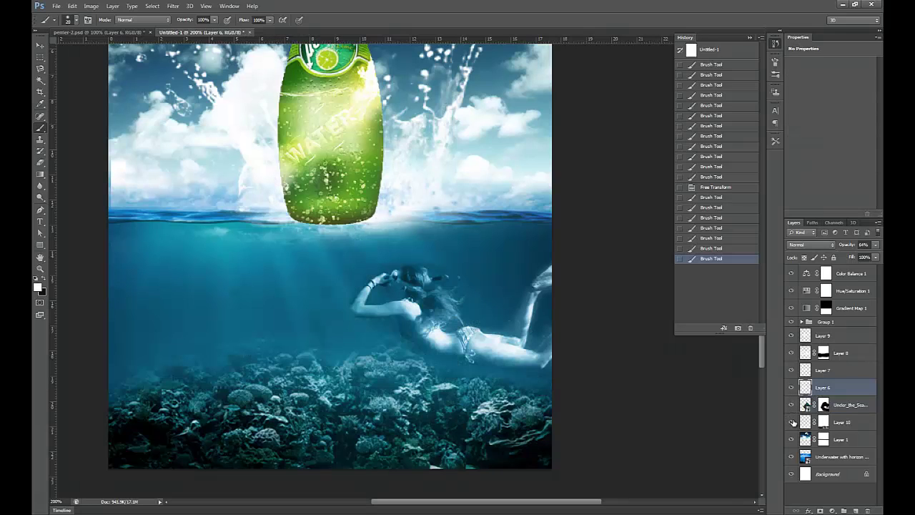
pyautogui.click(791, 422)
pyautogui.click(854, 423)
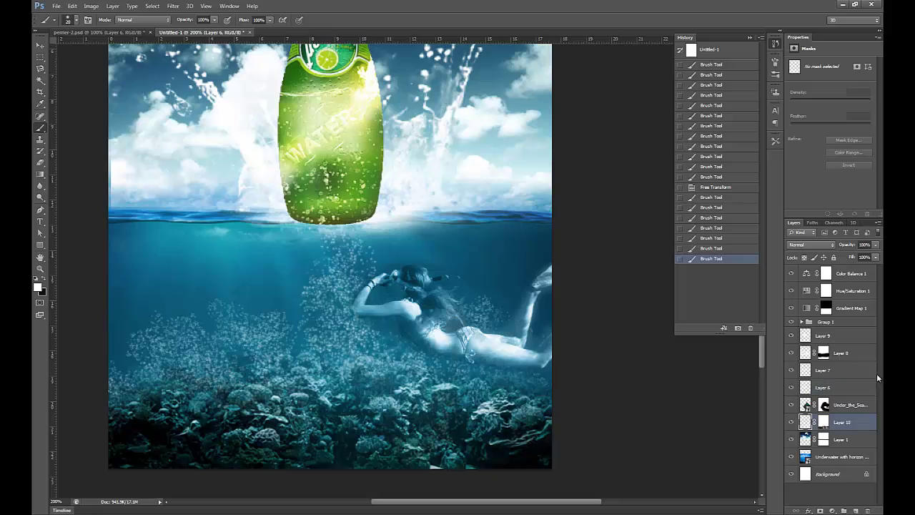
pyautogui.click(874, 246)
pyautogui.moveTo(875, 257); pyautogui.dragTo(864, 257)
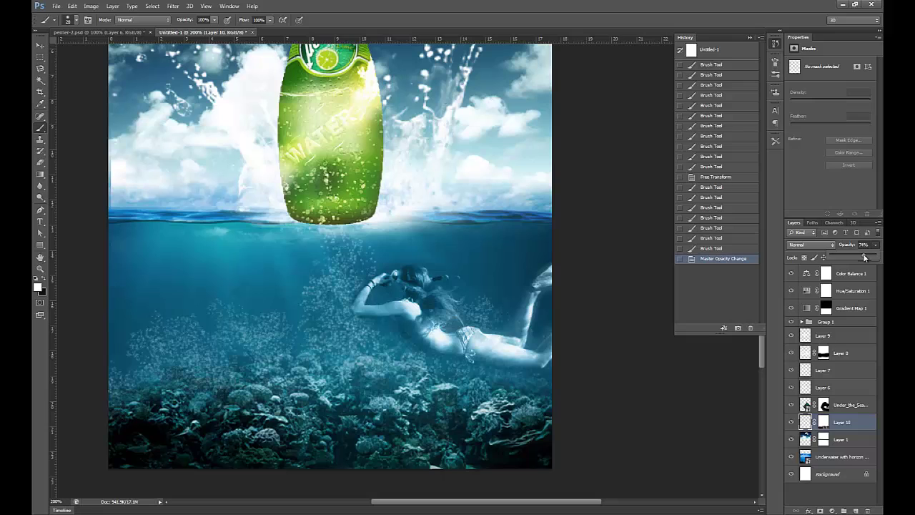
pyautogui.click(670, 376)
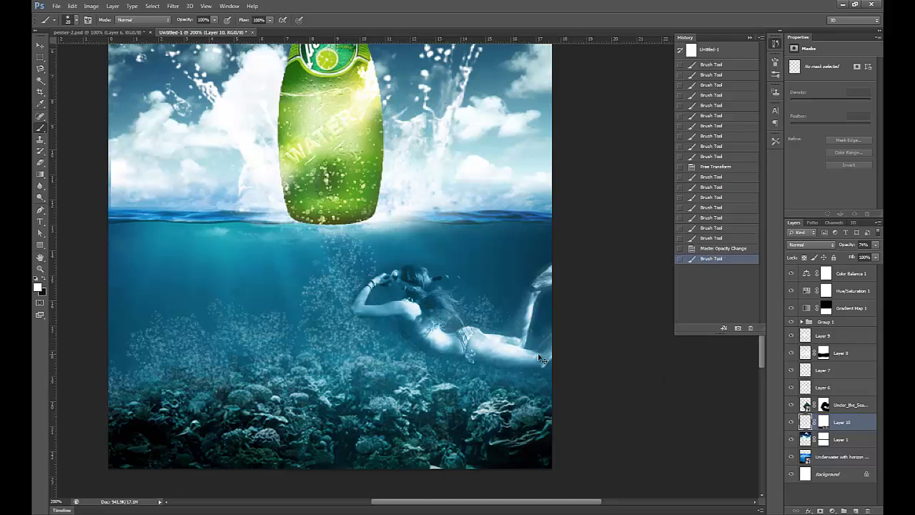
# Try Multiply on the bubbles in Layer 10, settle on the Overlay blend mode, and check the result on the whole image.
pyautogui.press('h')
pyautogui.moveTo(532, 356); pyautogui.dragTo(540, 357)
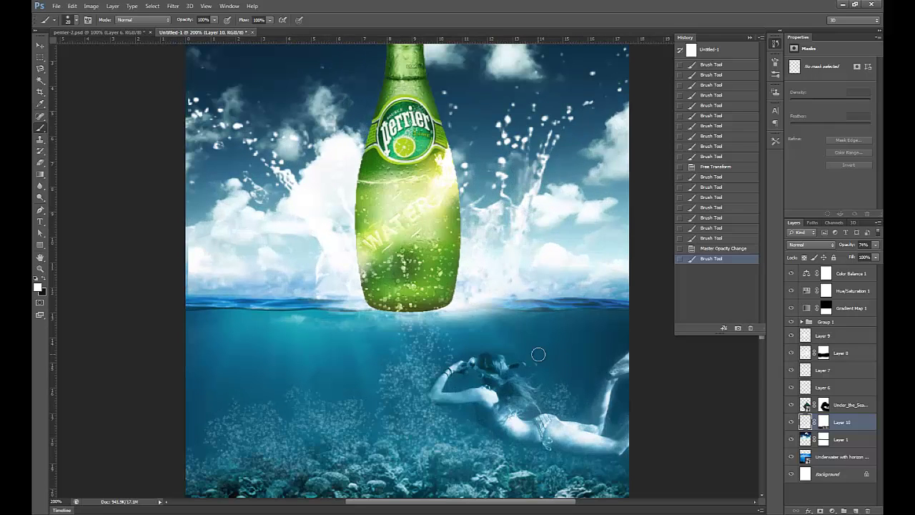
pyautogui.click(829, 245)
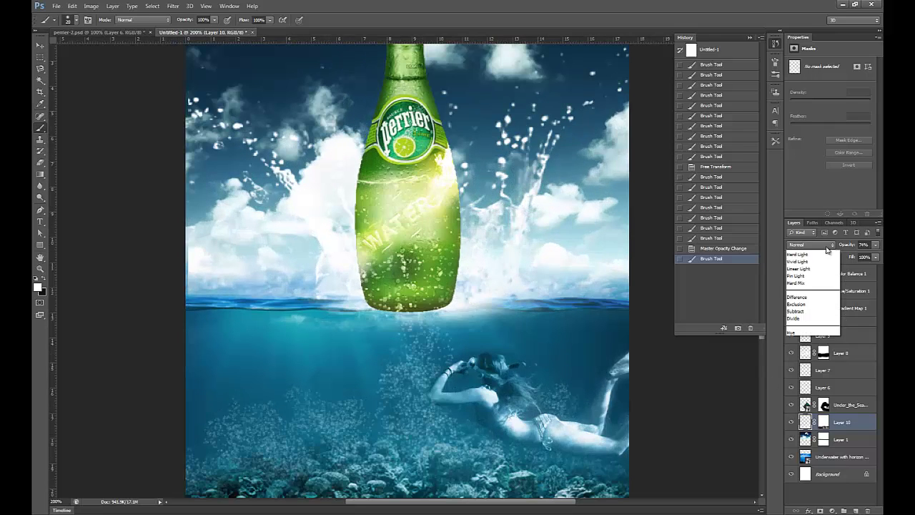
pyautogui.click(803, 283)
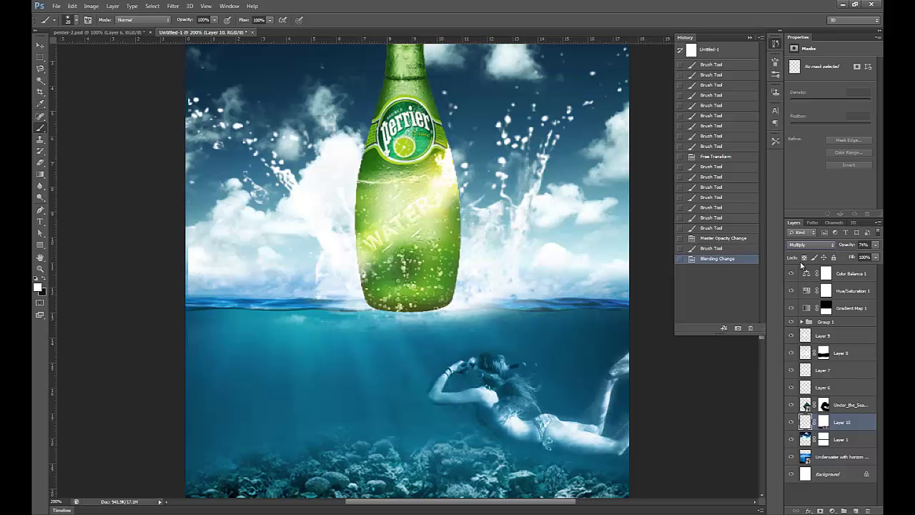
pyautogui.click(810, 245)
pyautogui.click(807, 365)
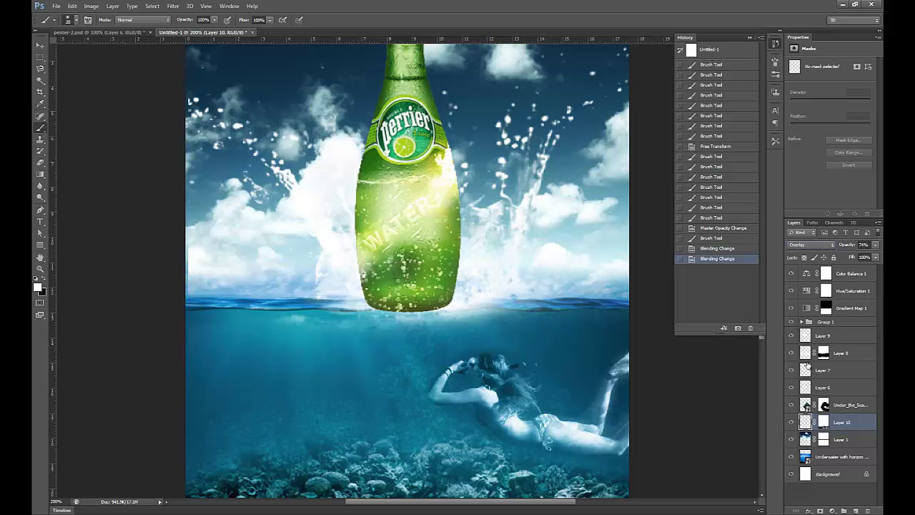
pyautogui.hotkey('ctrl', '-')
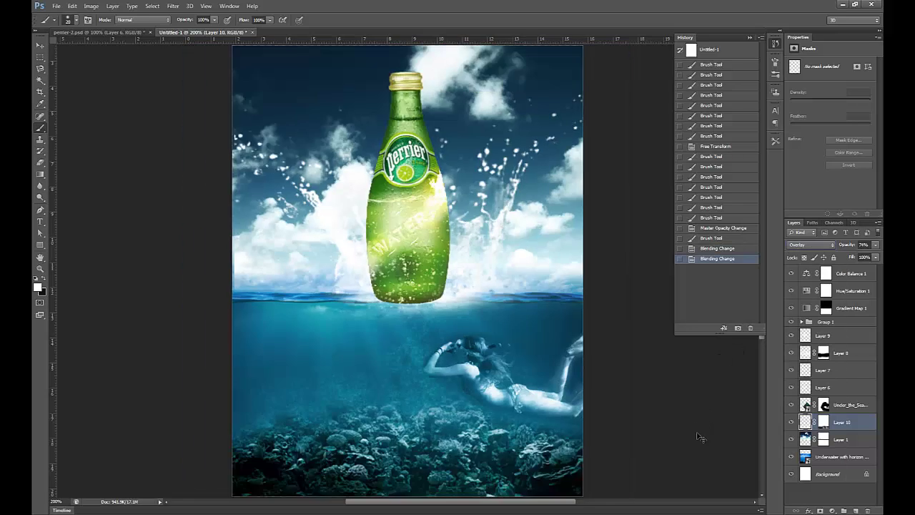
pyautogui.hotkey('ctrl', '+')
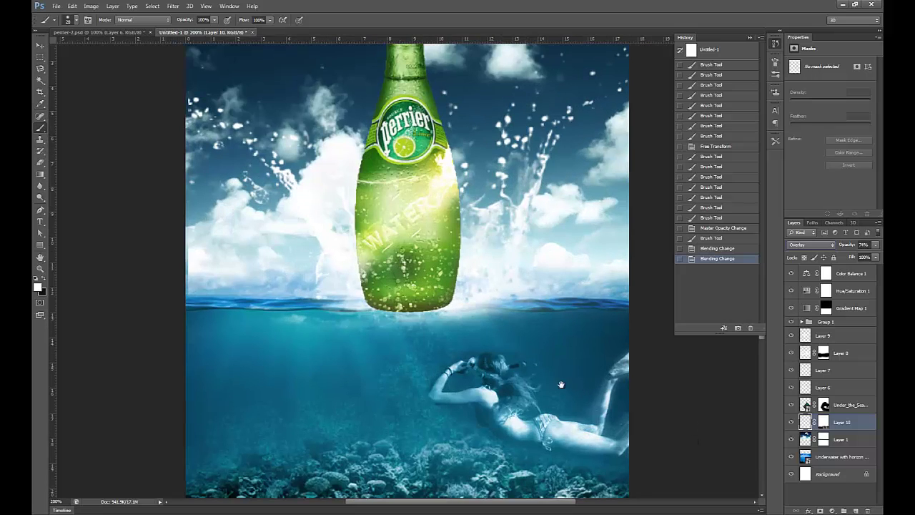
# Add a new empty layer and place it directly below Layer 10.
pyautogui.moveTo(554, 322)
pyautogui.mouseDown()
pyautogui.moveTo(552, 280)
pyautogui.moveTo(519, 319)
pyautogui.mouseUp()
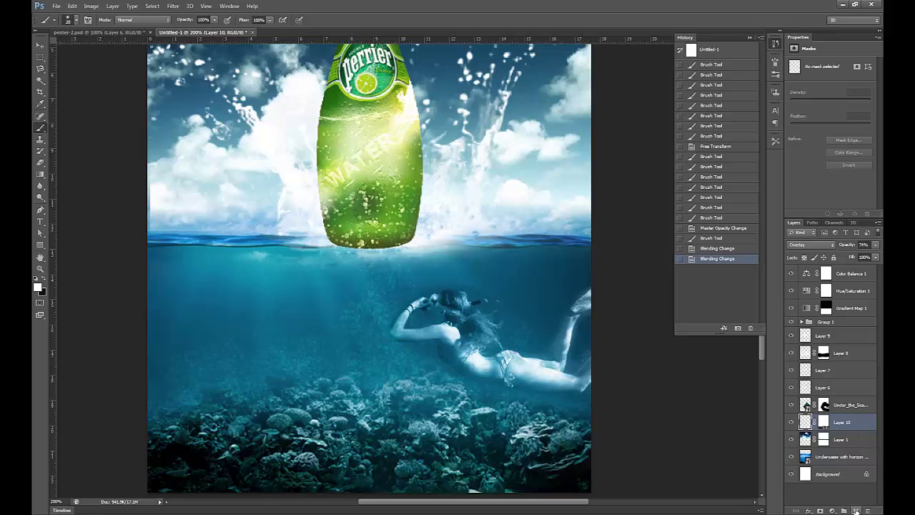
pyautogui.click(855, 510)
pyautogui.moveTo(857, 433); pyautogui.dragTo(851, 448)
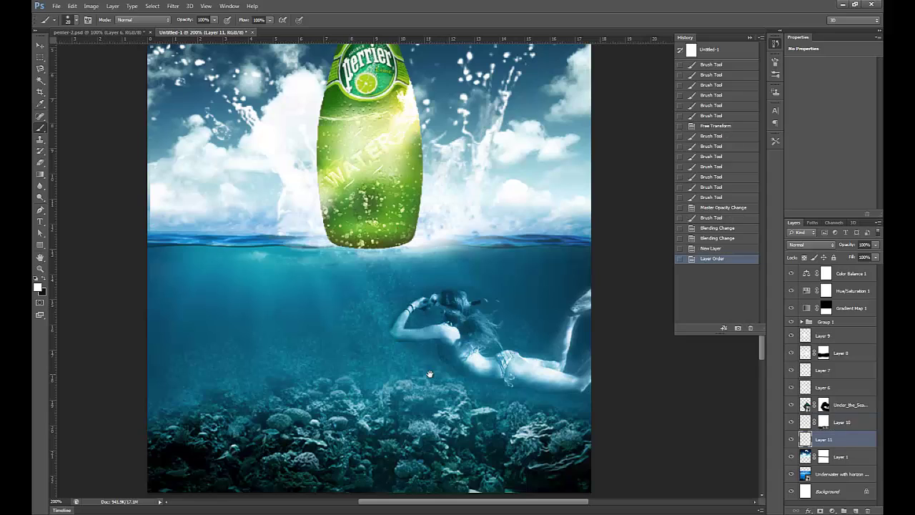
# Paint black over the coral reef on the new layer with a soft 60 px brush, rising to a mound in the middle.
pyautogui.moveTo(395, 303); pyautogui.dragTo(393, 292)
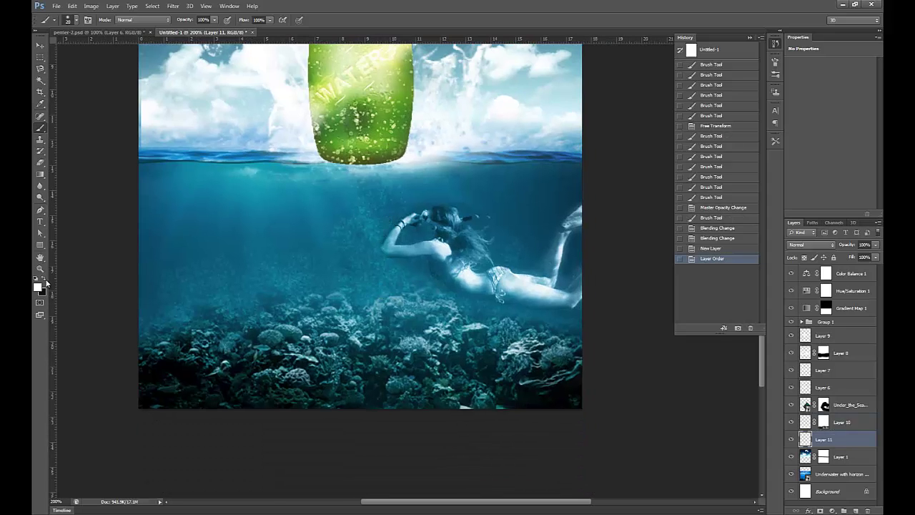
pyautogui.click(46, 283)
pyautogui.press(']')
pyautogui.press(']')
pyautogui.press(']')
pyautogui.press(']')
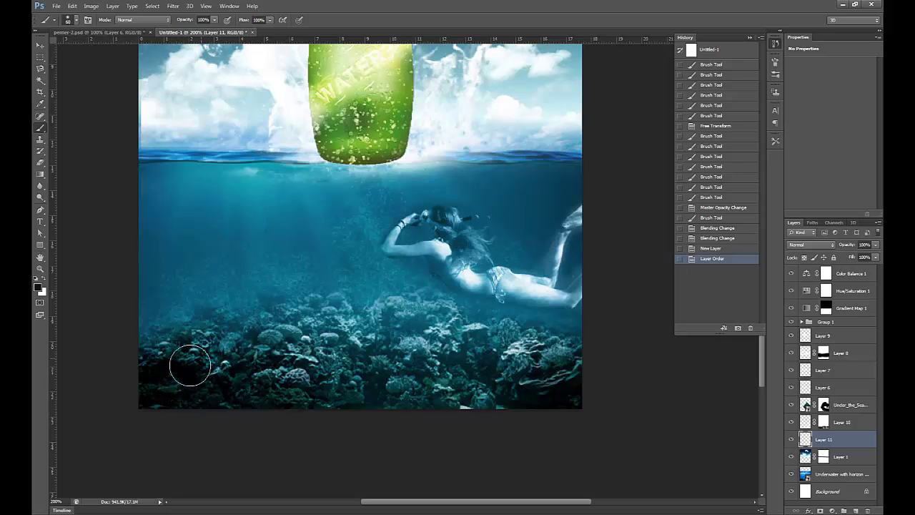
pyautogui.moveTo(157, 386)
pyautogui.mouseDown()
pyautogui.moveTo(374, 384)
pyautogui.moveTo(173, 382)
pyautogui.moveTo(376, 401)
pyautogui.moveTo(573, 385)
pyautogui.moveTo(208, 386)
pyautogui.moveTo(512, 391)
pyautogui.moveTo(235, 353)
pyautogui.moveTo(427, 355)
pyautogui.moveTo(306, 326)
pyautogui.moveTo(422, 321)
pyautogui.moveTo(296, 312)
pyautogui.moveTo(363, 299)
pyautogui.moveTo(364, 290)
pyautogui.moveTo(426, 306)
pyautogui.mouseUp()
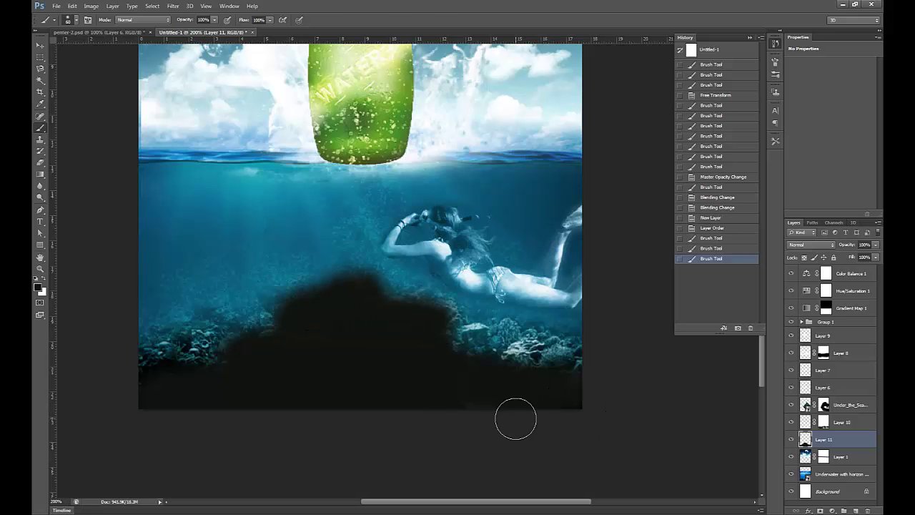
# Try the blend modes from Darken through Linear Dodge (Add) on the black paint in Layer 11.
pyautogui.press('v')
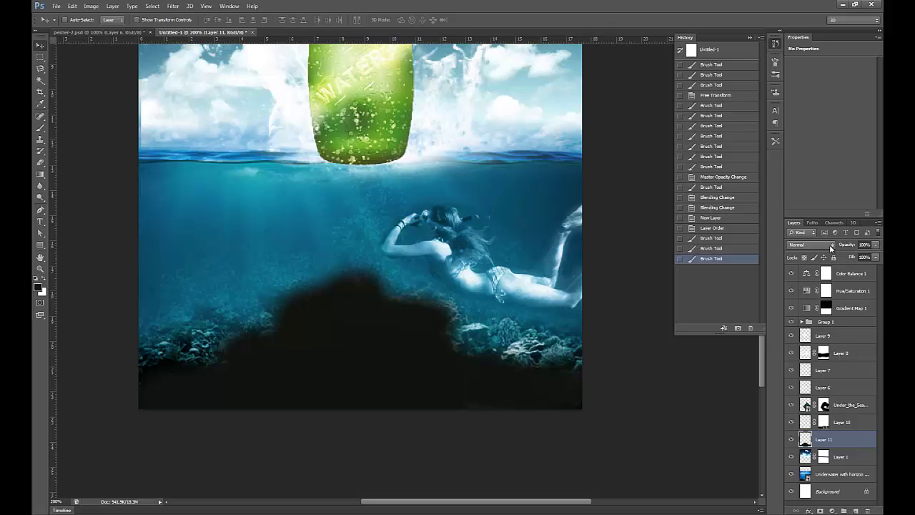
pyautogui.click(831, 248)
pyautogui.click(815, 276)
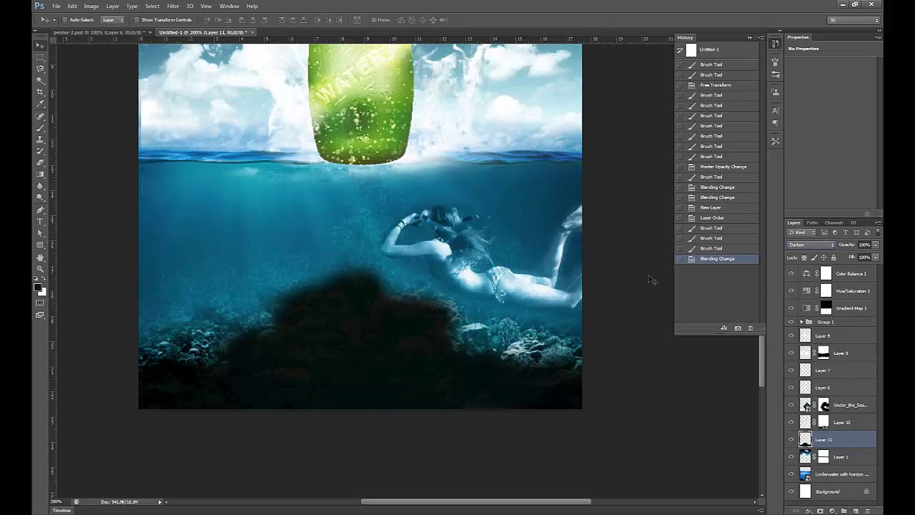
pyautogui.hotkey('shift', '+')
pyautogui.hotkey('shift', '+')
pyautogui.hotkey('shift', '+')
pyautogui.hotkey('shift', '+')
pyautogui.hotkey('shift', '+')
pyautogui.hotkey('shift', '+')
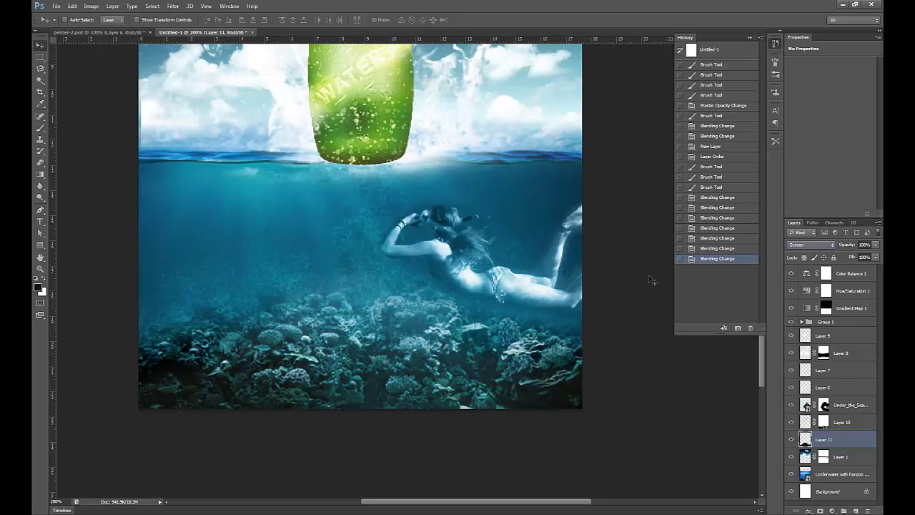
pyautogui.hotkey('shift', '+')
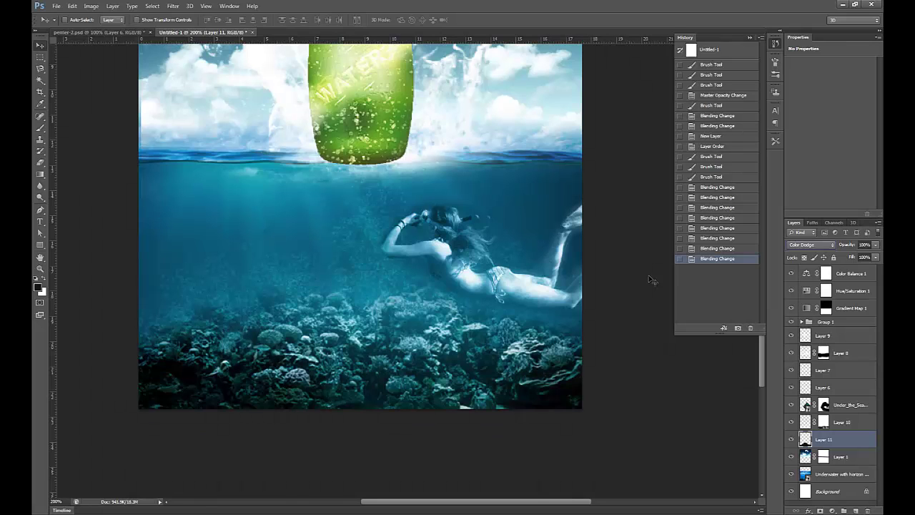
pyautogui.hotkey('shift', '+')
pyautogui.hotkey('shift', '-')
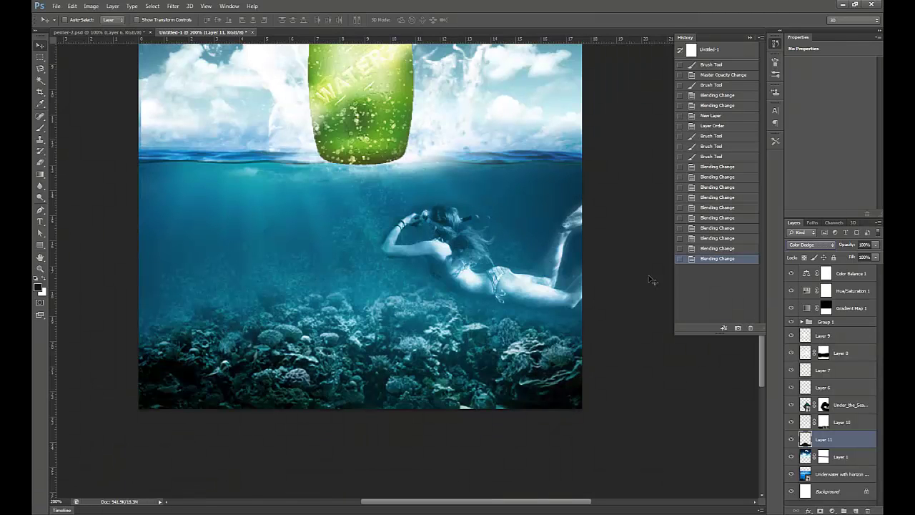
# Try the Difference, Exclusion, Subtract and Divide blend modes on Layer 11.
pyautogui.click(810, 245)
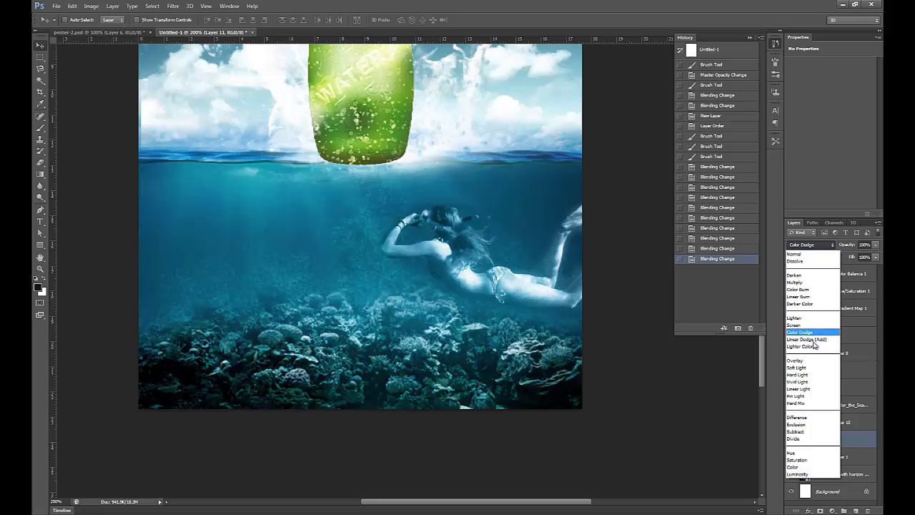
pyautogui.press('Down')
pyautogui.press('Down')
pyautogui.press('Down')
pyautogui.press('Down')
pyautogui.press('Down')
pyautogui.press('Down')
pyautogui.press('Down')
pyautogui.press('Return')
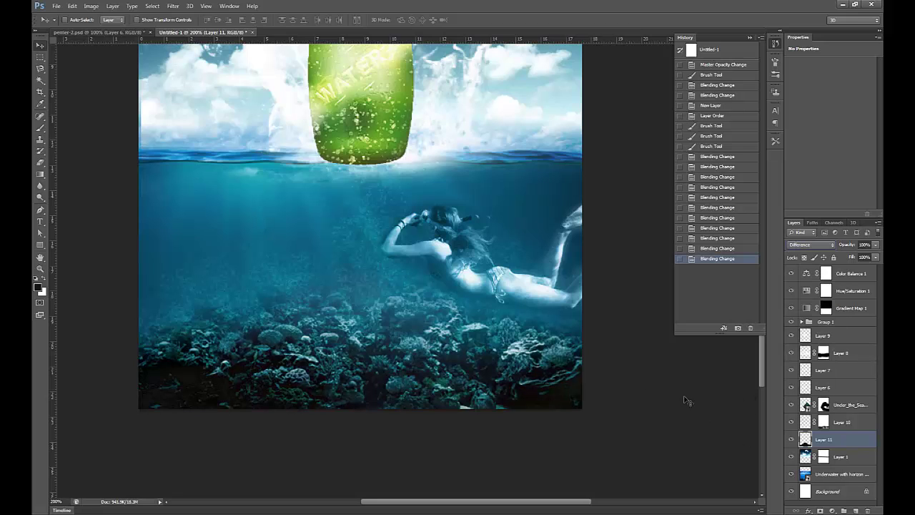
pyautogui.hotkey('shift', '+')
pyautogui.hotkey('shift', '+')
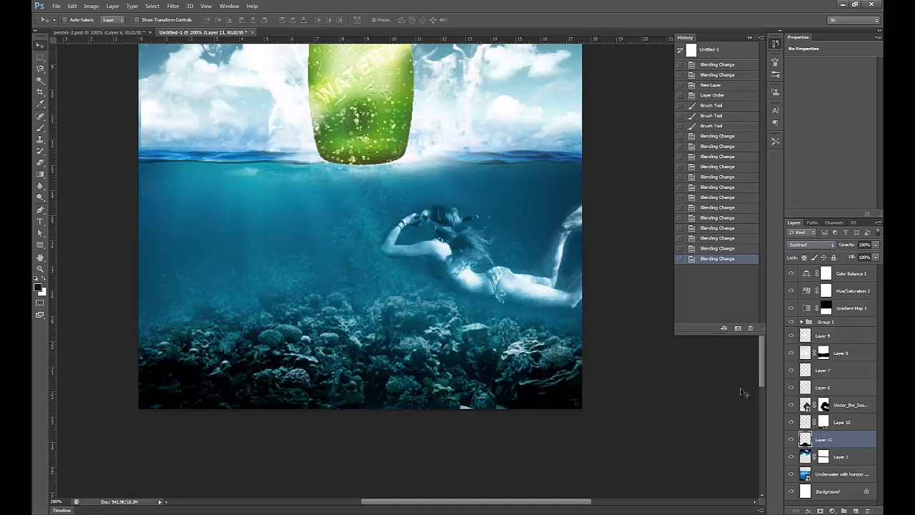
pyautogui.hotkey('shift', '+')
pyautogui.hotkey('shift', '-')
pyautogui.hotkey('shift', '-')
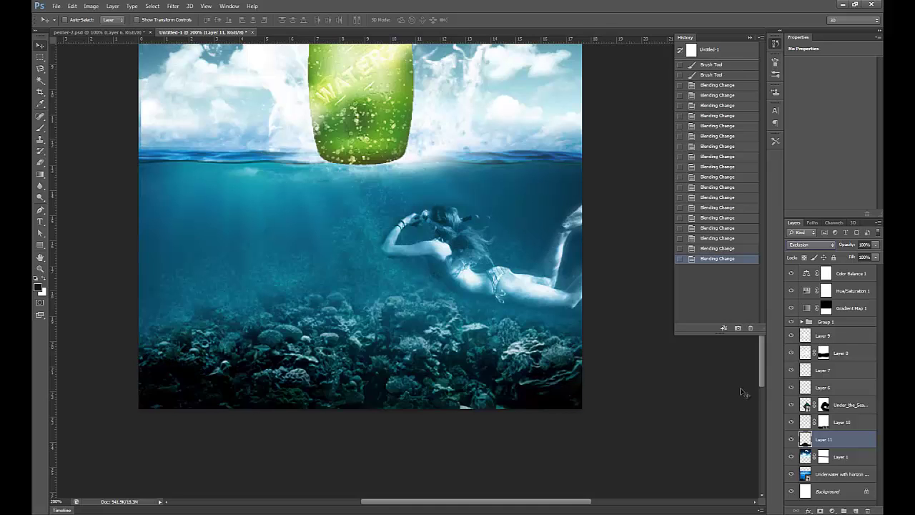
# Set Layer 11's blend mode to Soft Light and lower its opacity to 52%.
pyautogui.hotkey('shift', '-')
pyautogui.hotkey('shift', '-')
pyautogui.hotkey('shift', '-')
pyautogui.hotkey('shift', '-')
pyautogui.hotkey('shift', '-')
pyautogui.hotkey('shift', '-')
pyautogui.hotkey('shift', '-')
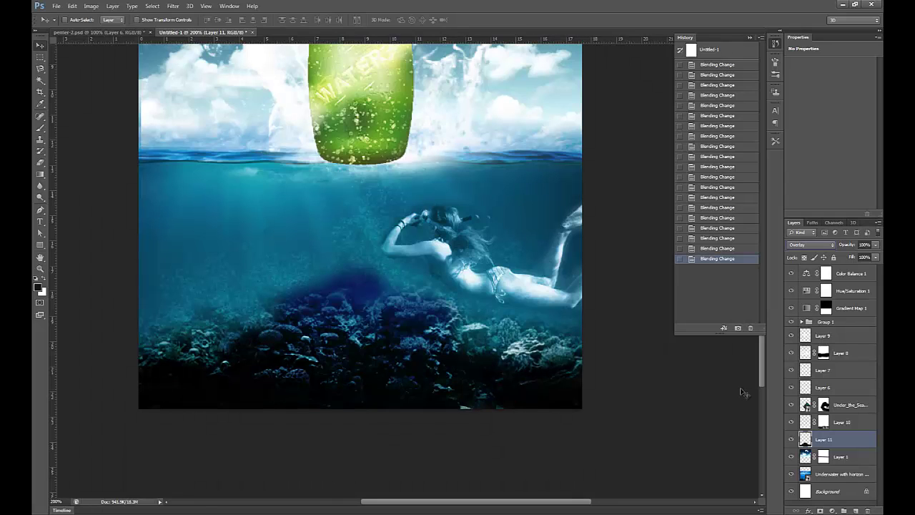
pyautogui.hotkey('shift', '+')
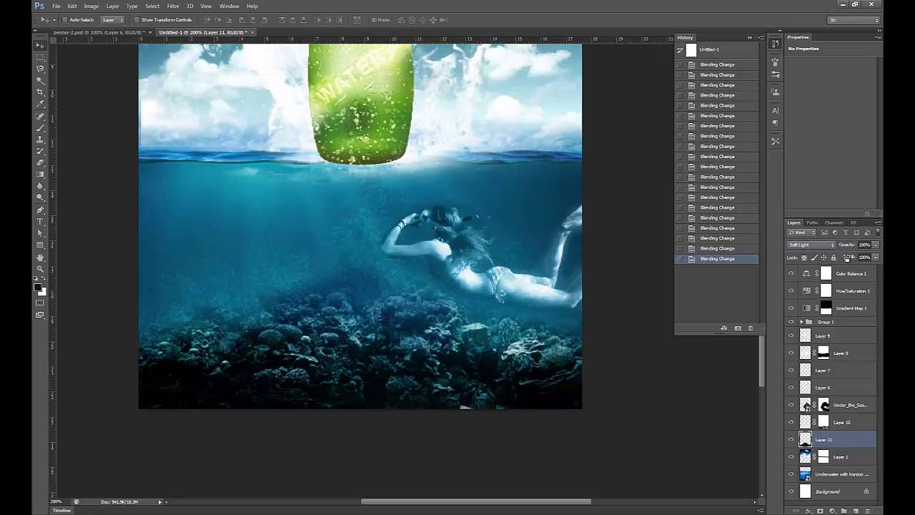
pyautogui.click(875, 244)
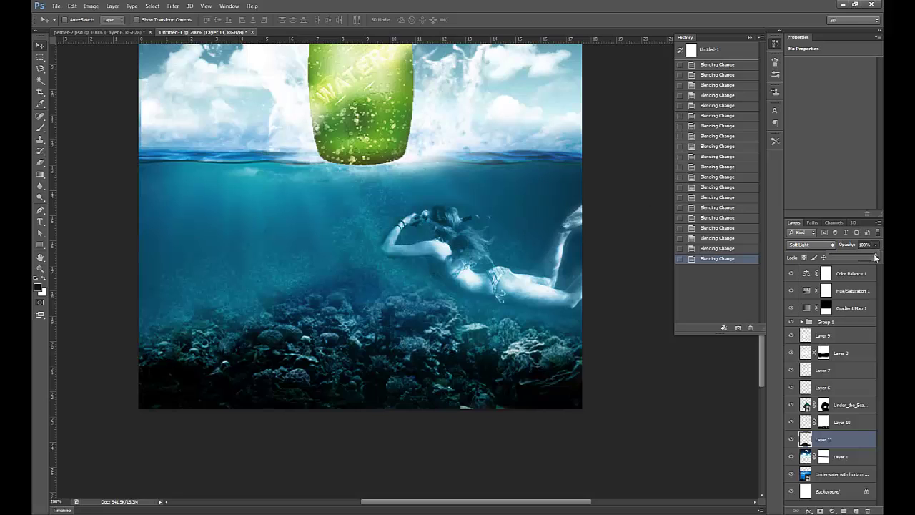
pyautogui.moveTo(877, 255); pyautogui.dragTo(846, 257)
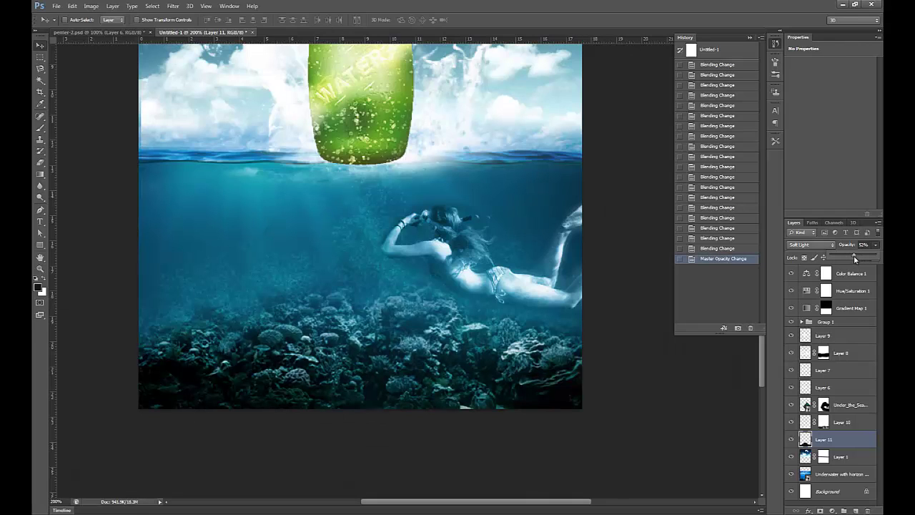
# Compare the whole composition with Layer 11 hidden and shown, and dismiss the download notification.
pyautogui.click(790, 439)
pyautogui.click(791, 439)
pyautogui.hotkey('ctrl', '-')
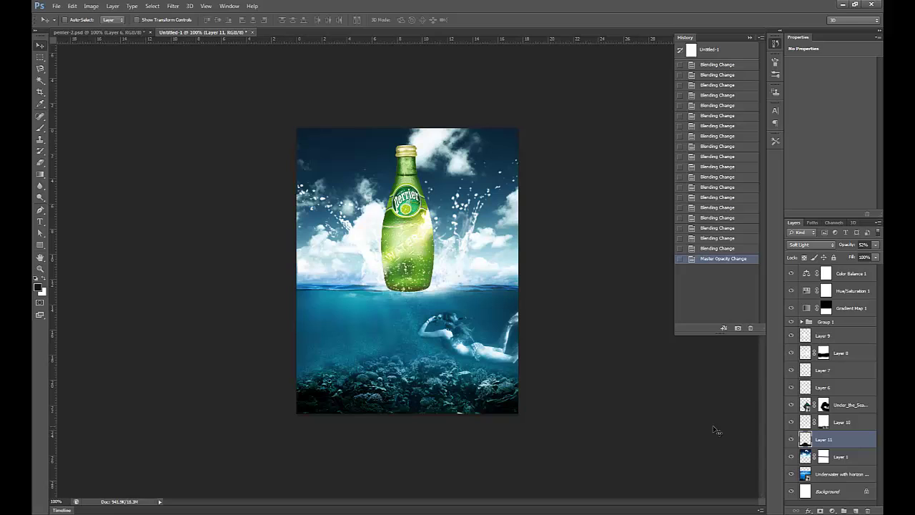
pyautogui.click(790, 439)
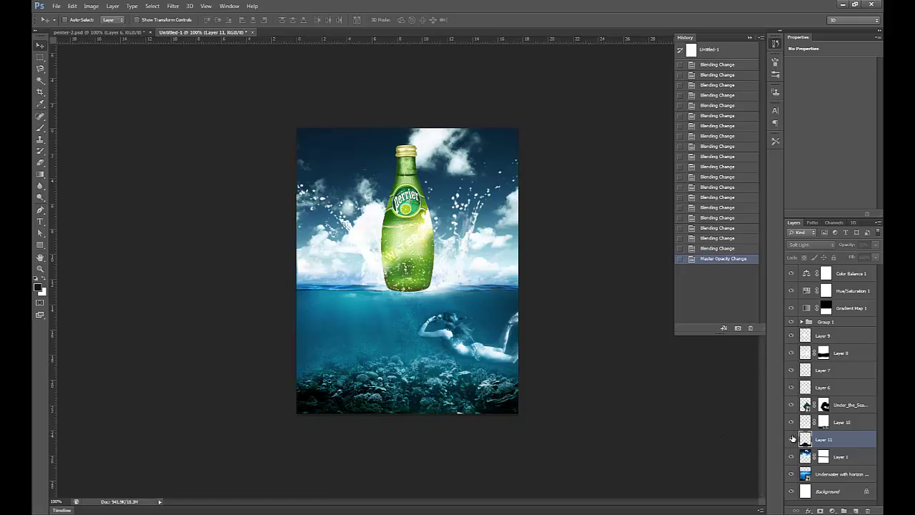
pyautogui.click(790, 439)
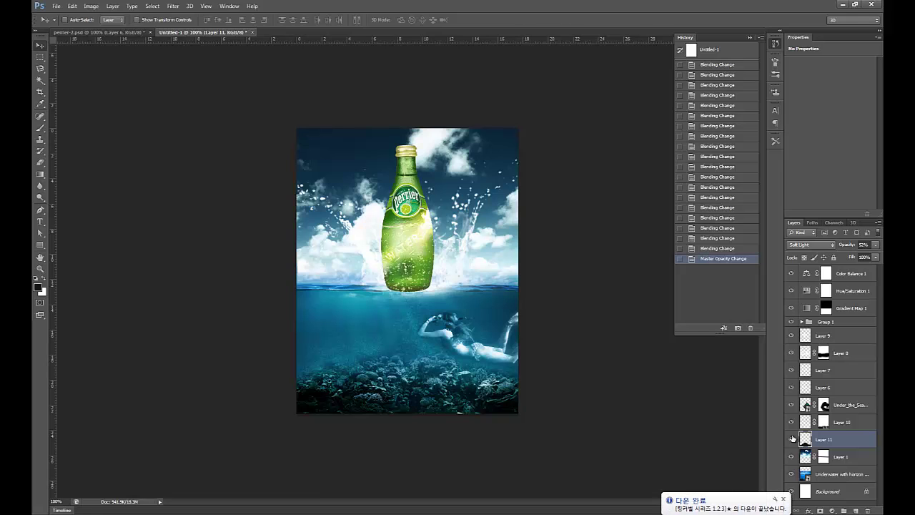
pyautogui.click(783, 503)
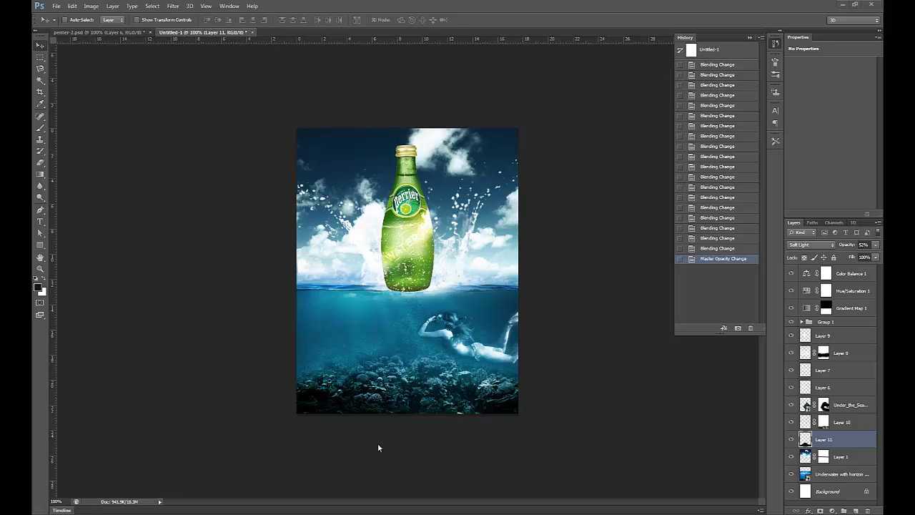
# Switch to Chrome and open the Google home page in a new tab.
pyautogui.hotkey('alt', 'Tab')
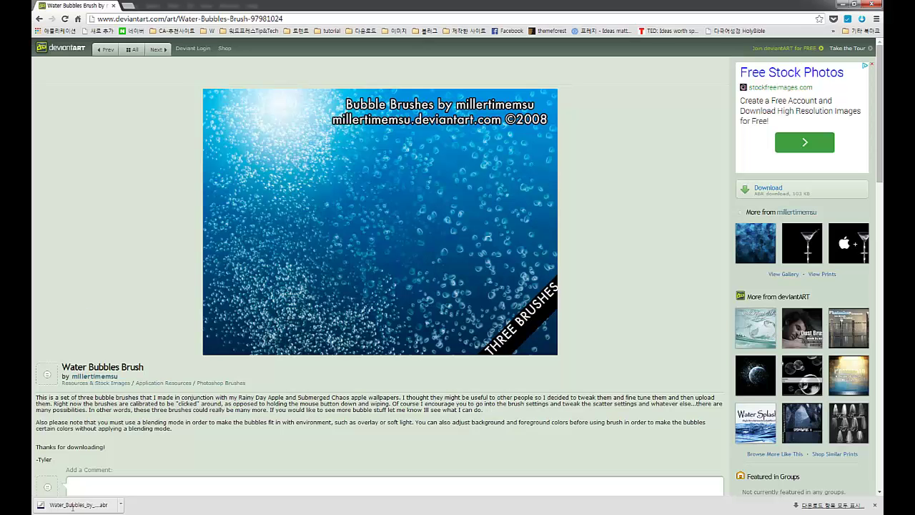
pyautogui.click(130, 5)
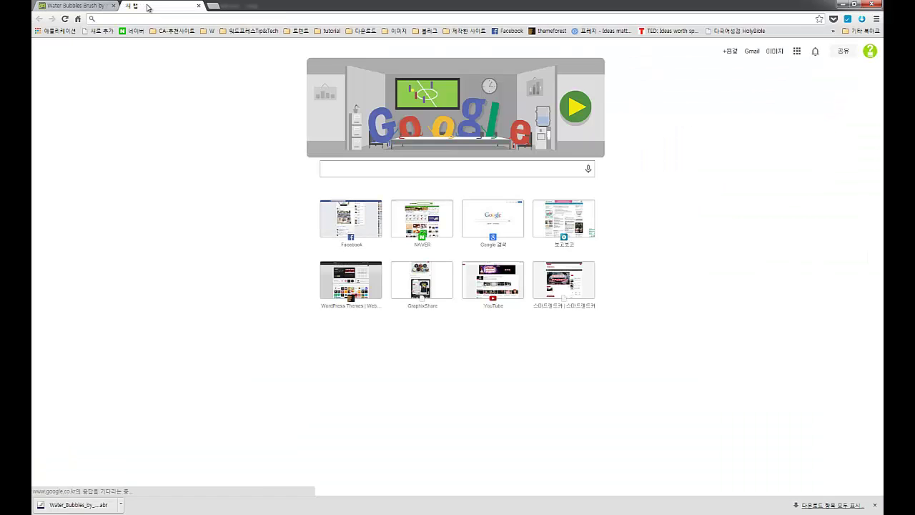
pyautogui.write('gg')
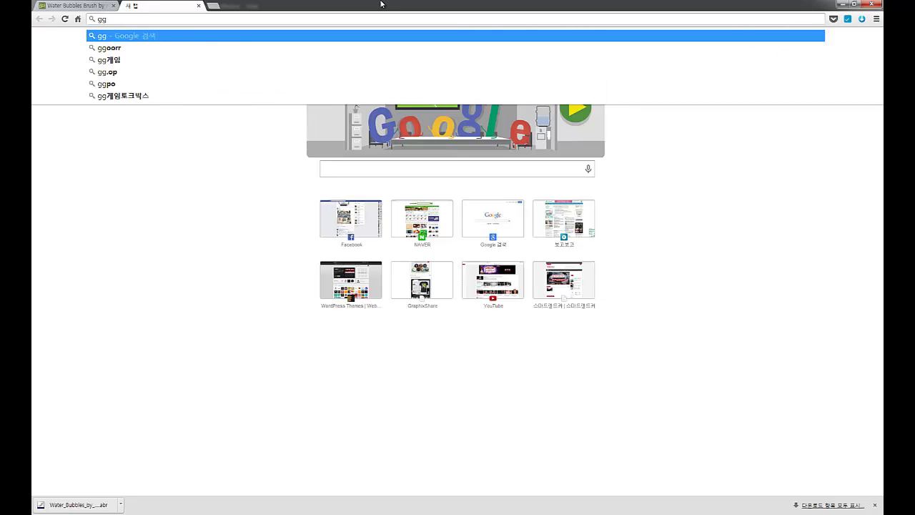
pyautogui.press('BackSpace')
pyautogui.write('oog')
pyautogui.press('Return')
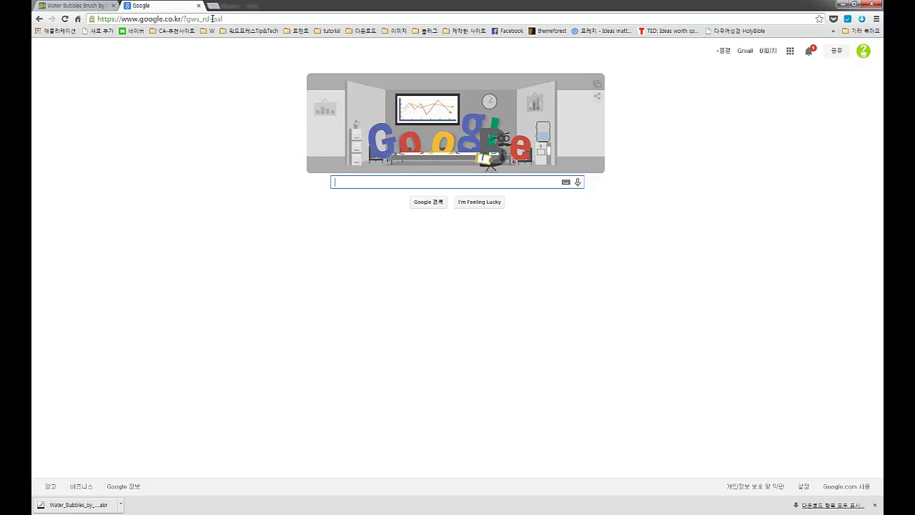
# Search Google for "열기구" and show the full set of image results.
pyautogui.write('열기')
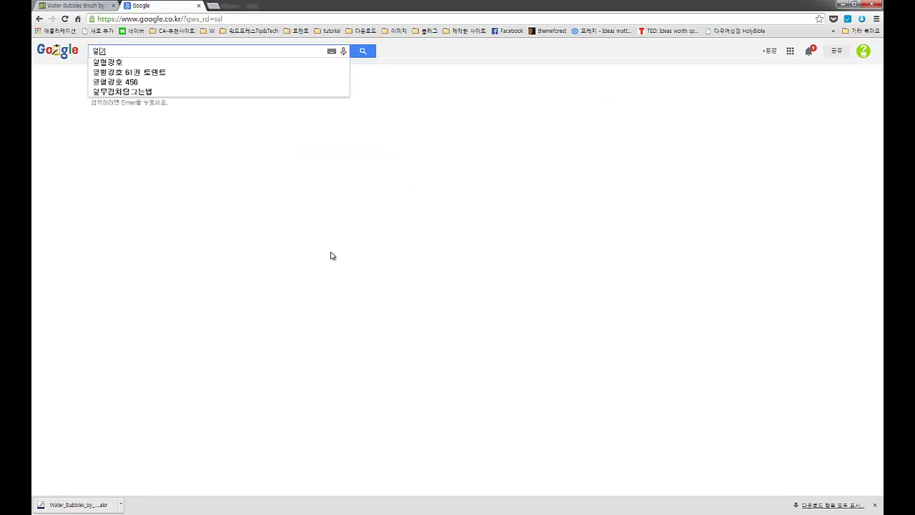
pyautogui.write('구')
pyautogui.press('Return')
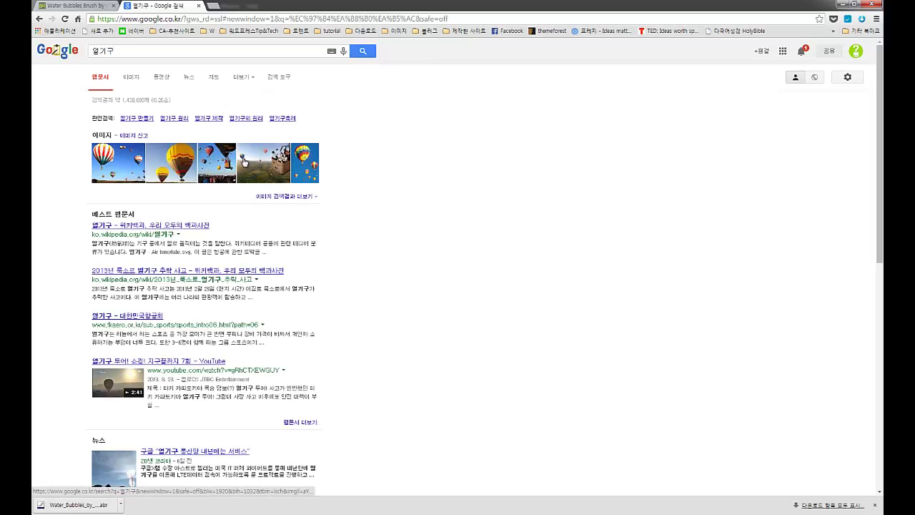
pyautogui.click(286, 195)
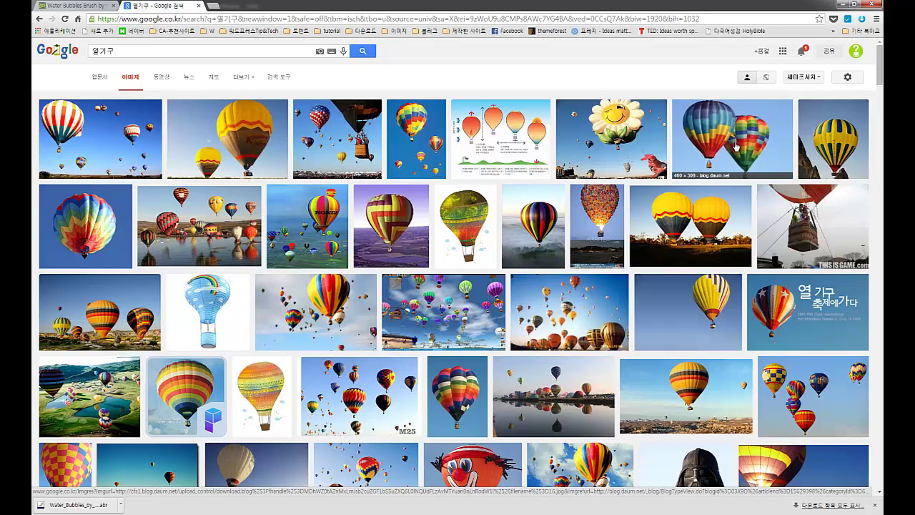
# Open the preview of the picture with two colourful hot-air balloons and copy the image.
pyautogui.click(732, 150)
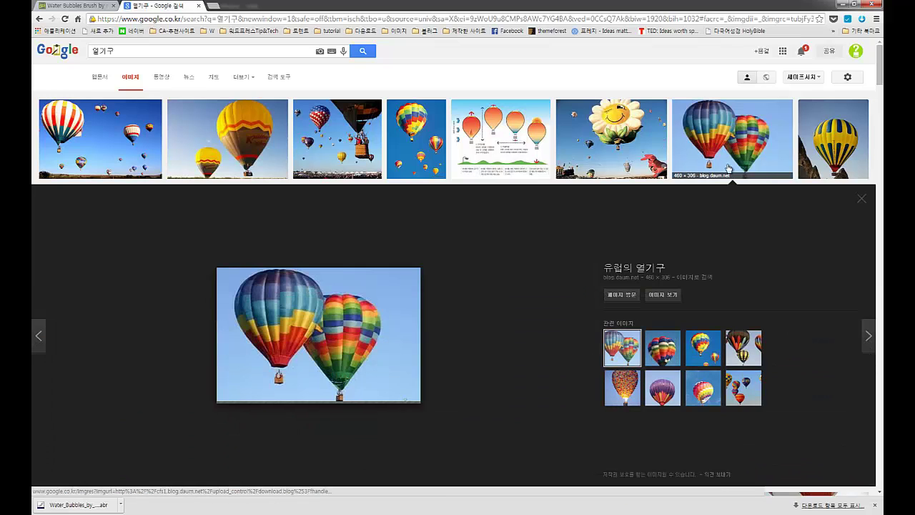
pyautogui.rightClick(338, 341)
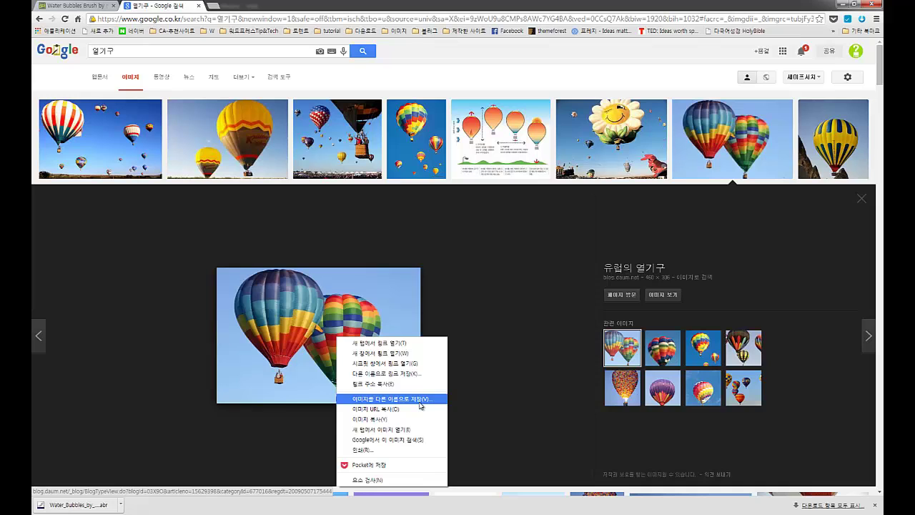
pyautogui.click(473, 423)
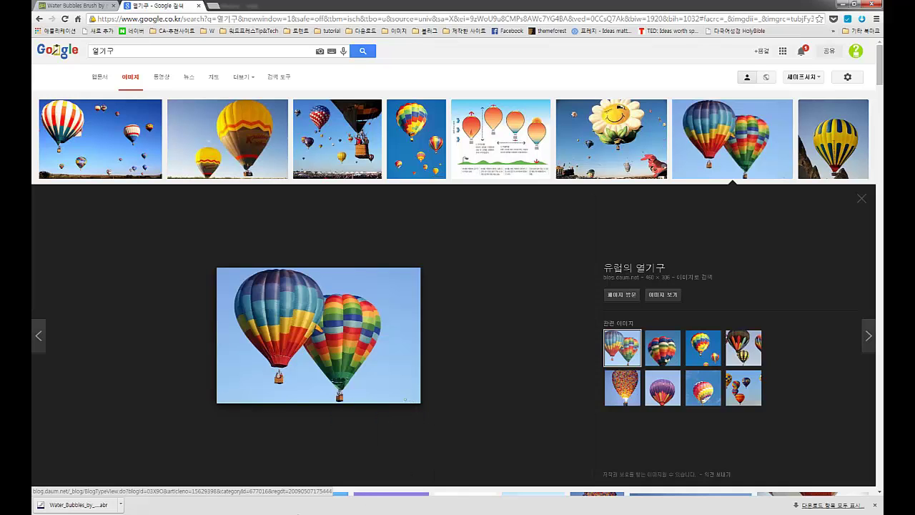
# Switch back to Photoshop and paste the copied balloon picture into a new document.
pyautogui.click(290, 514)
pyautogui.click(261, 476)
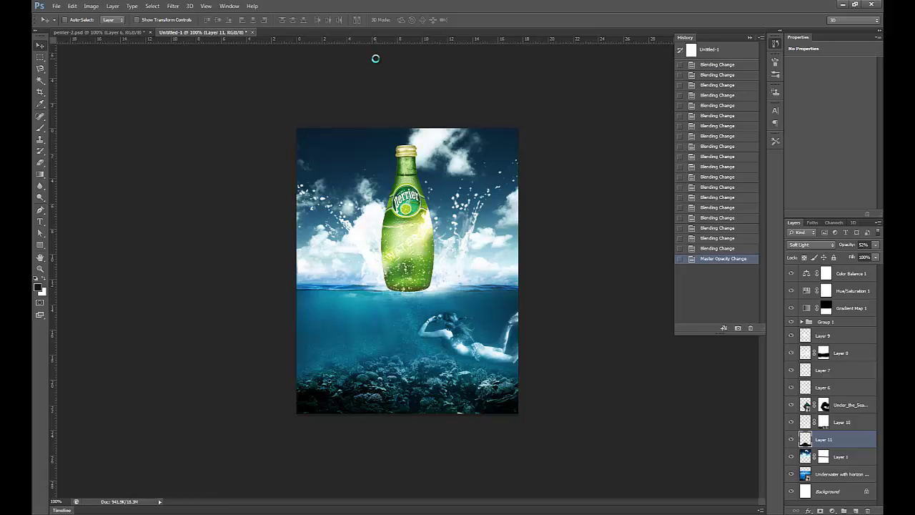
pyautogui.press('Return')
pyautogui.hotkey('ctrl', 'v')
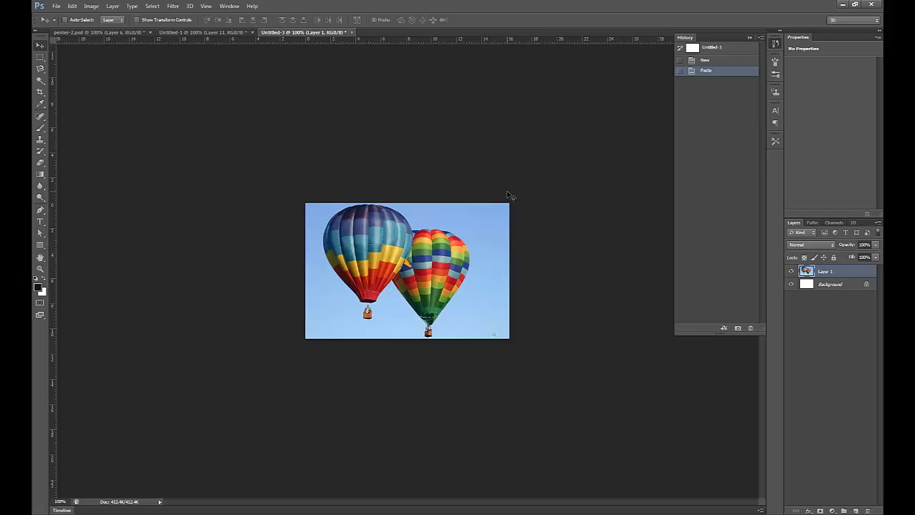
pyautogui.hotkey('ctrl', '=')
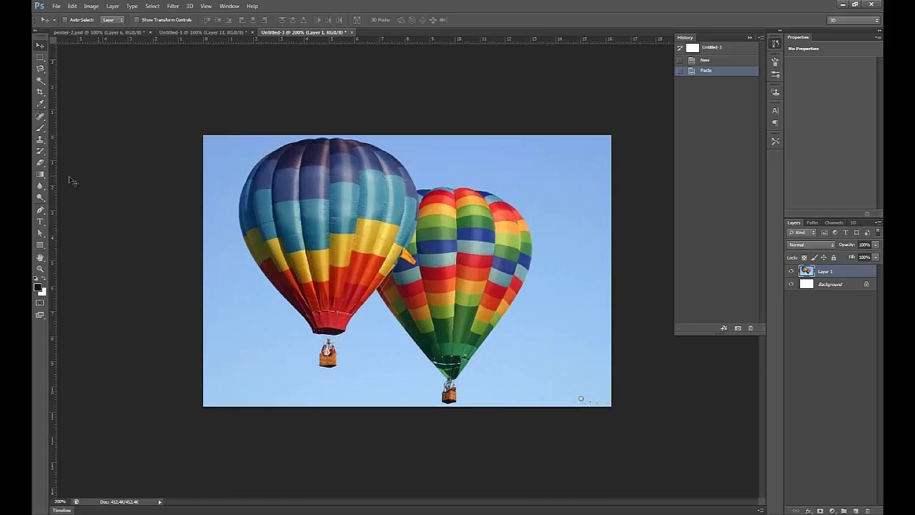
# Trace the outer edge of the blue-topped balloon with the Pen tool as a path, from its top down to its mouth.
pyautogui.click(40, 210)
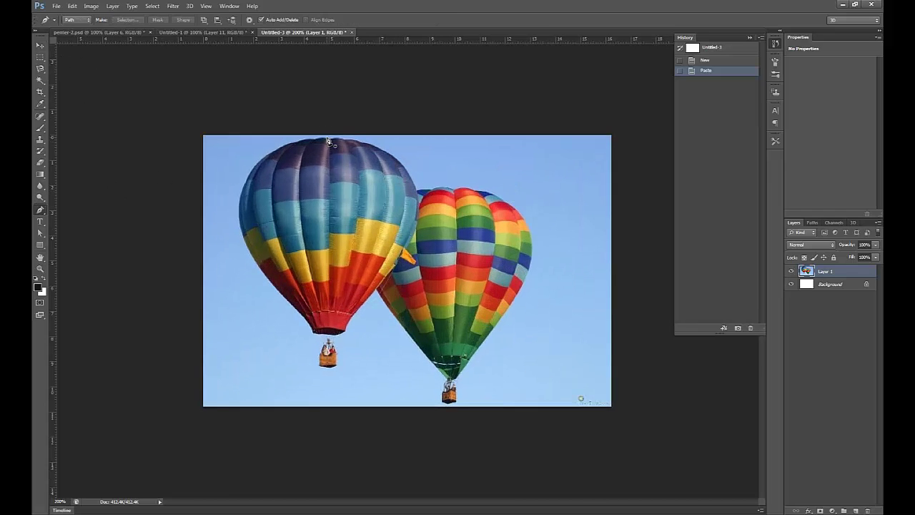
pyautogui.click(325, 136)
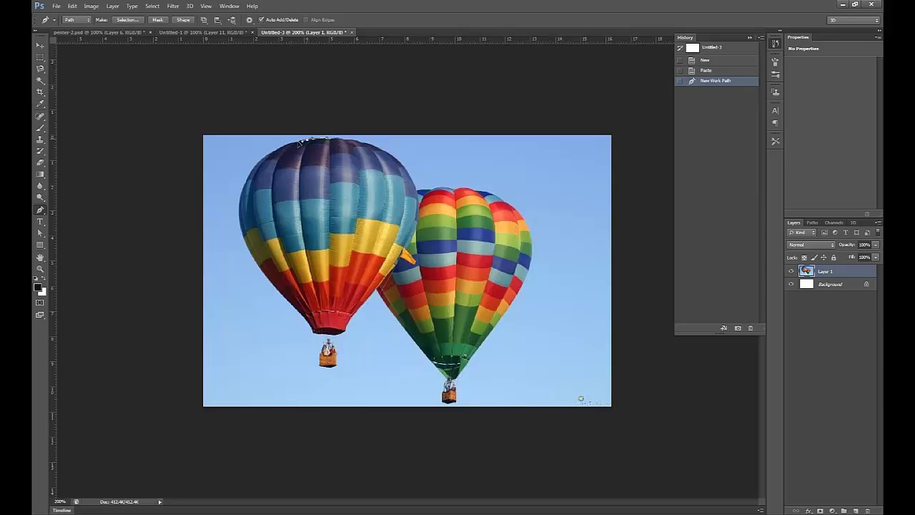
pyautogui.click(282, 148)
pyautogui.click(263, 157)
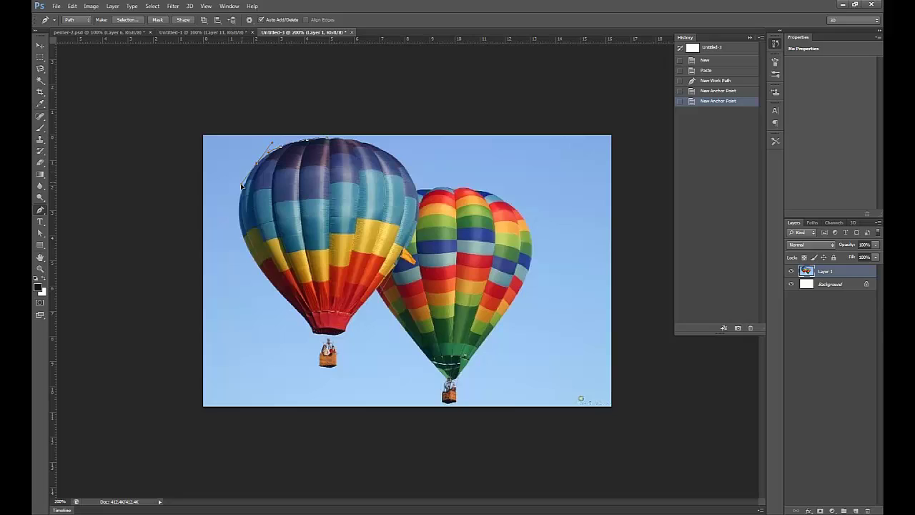
pyautogui.click(241, 185)
pyautogui.moveTo(239, 207); pyautogui.dragTo(239, 212)
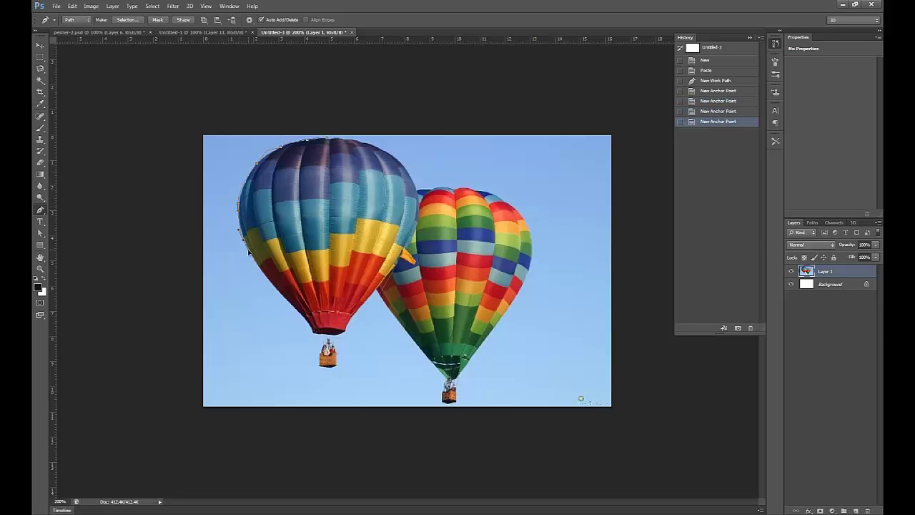
pyautogui.click(268, 279)
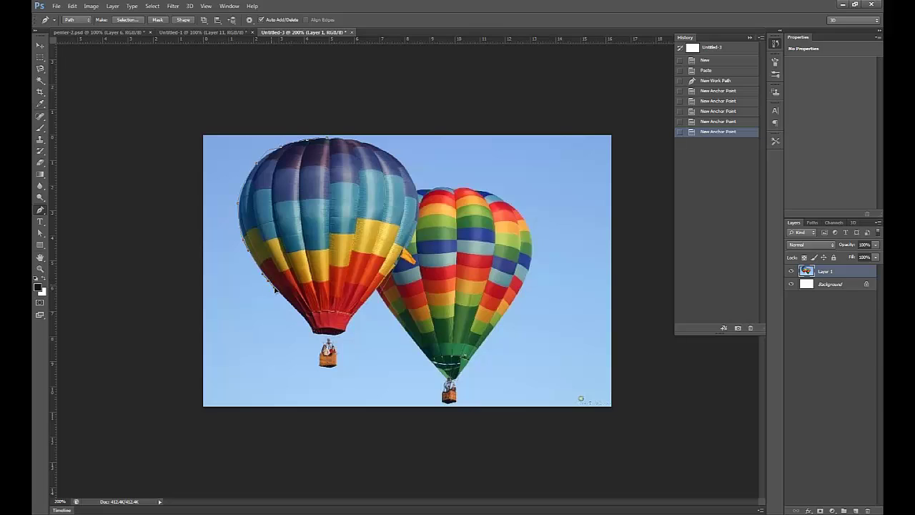
pyautogui.click(286, 300)
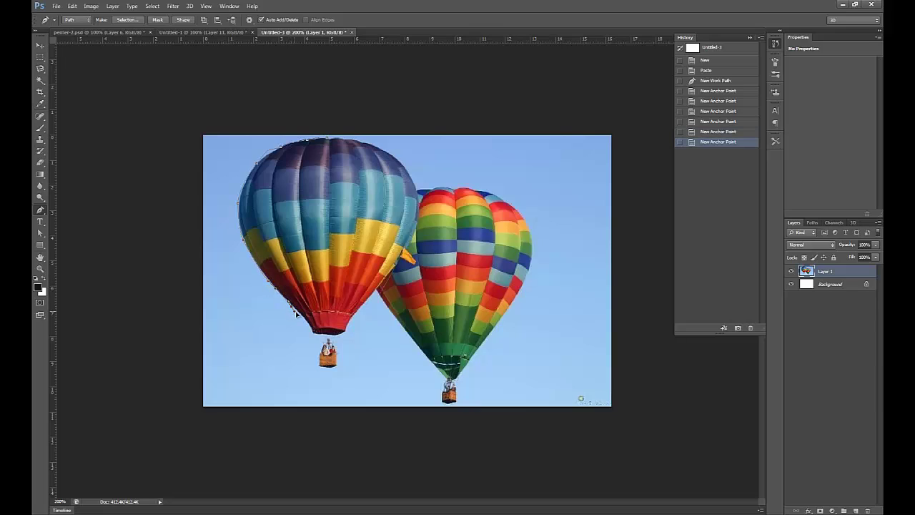
pyautogui.click(304, 319)
pyautogui.click(313, 329)
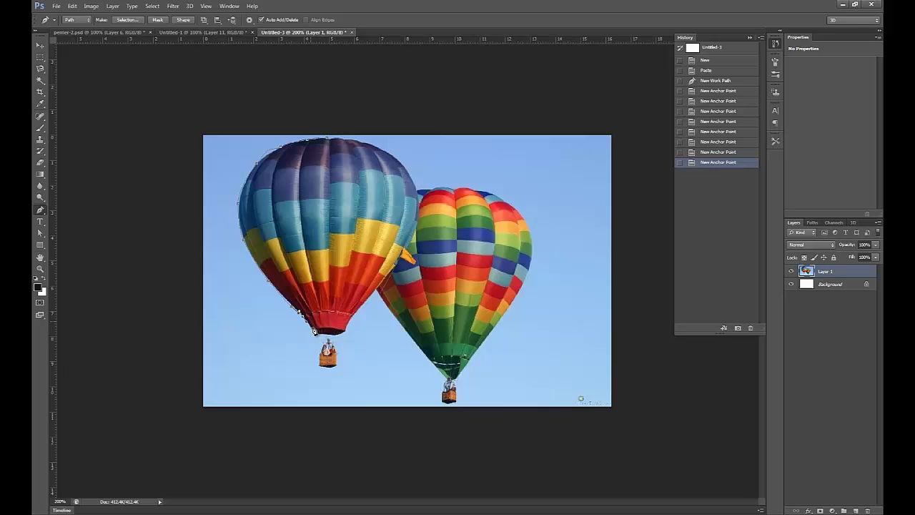
# Continue the path down and around the basket beneath the blue-topped balloon and back up towards the mouth.
pyautogui.click(320, 343)
pyautogui.click(321, 352)
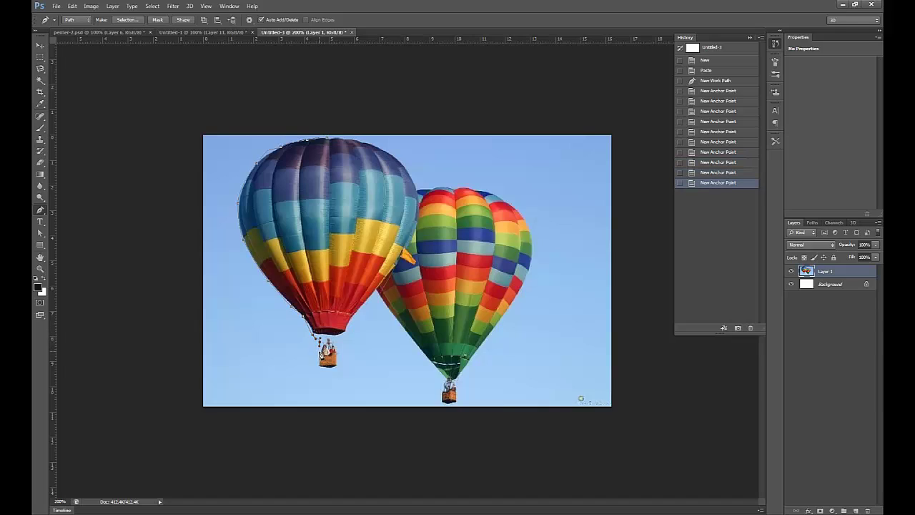
pyautogui.click(321, 361)
pyautogui.click(323, 369)
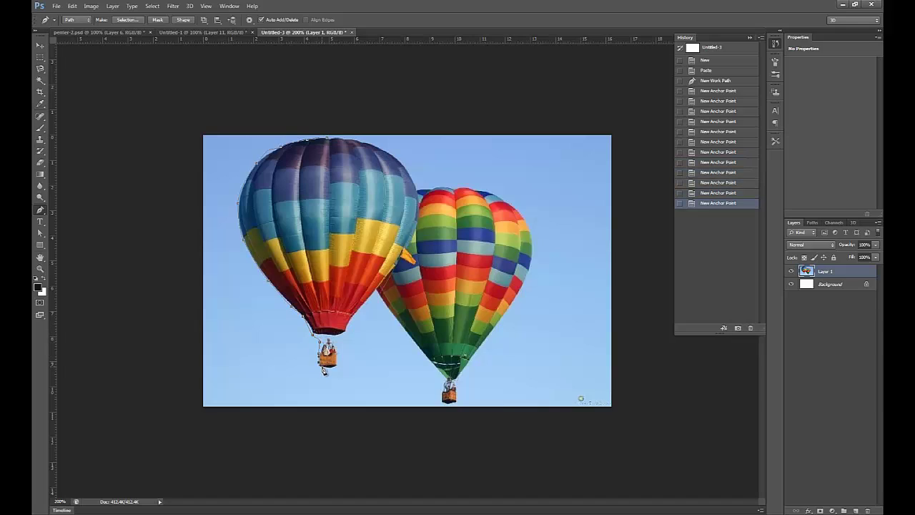
pyautogui.click(330, 372)
pyautogui.hotkey('ctrl', '+')
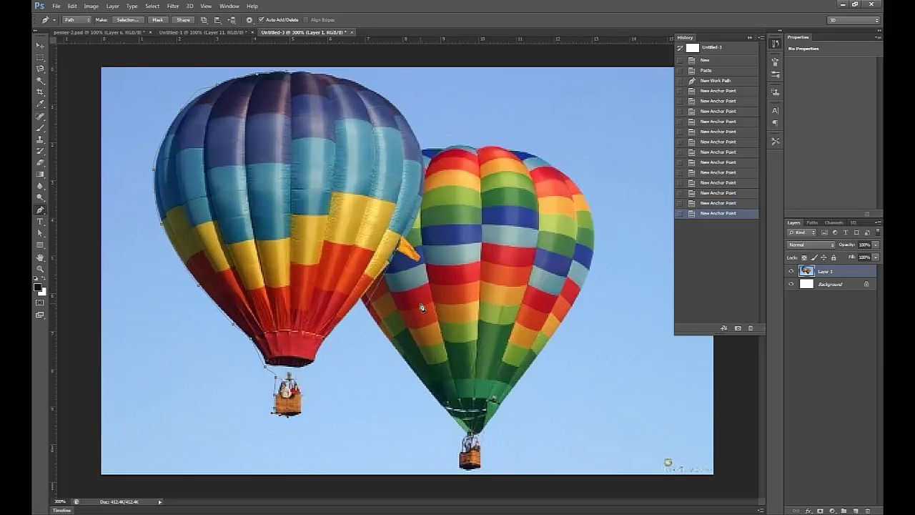
pyautogui.click(299, 414)
pyautogui.click(303, 407)
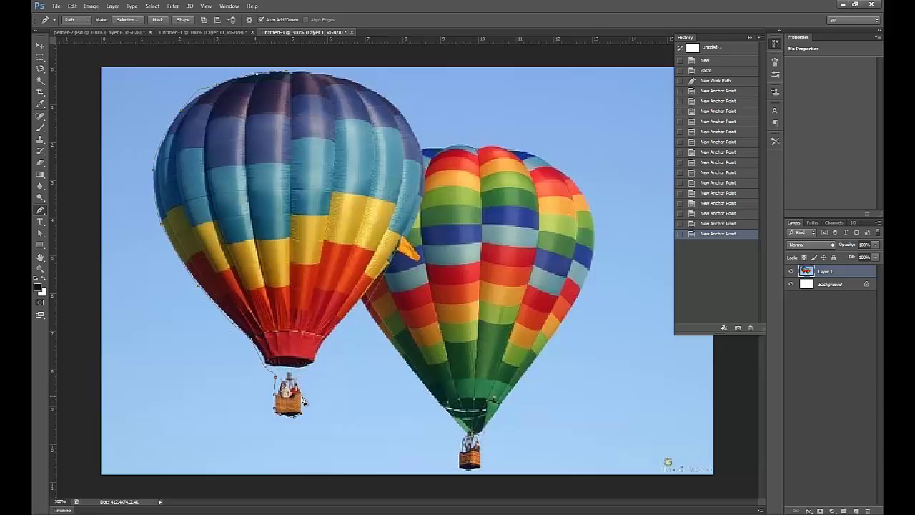
pyautogui.click(303, 398)
pyautogui.click(299, 383)
pyautogui.click(303, 372)
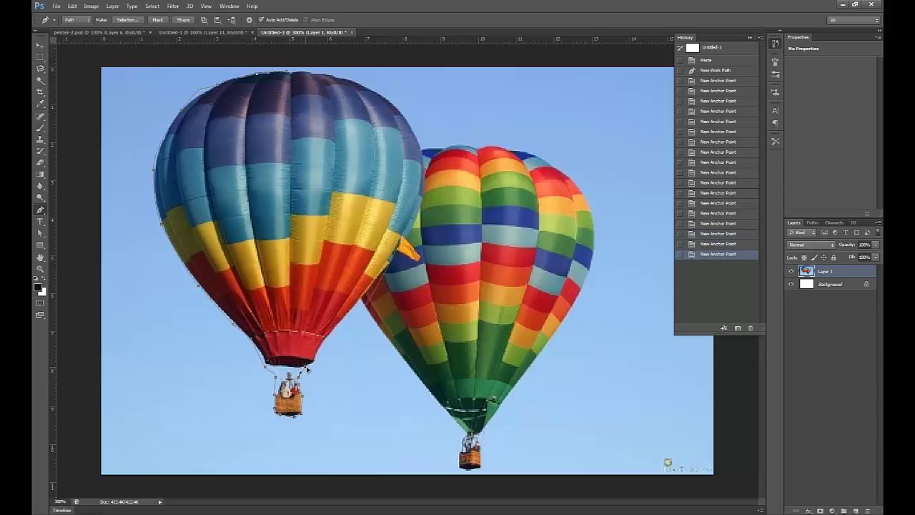
# Continue the path around the rainbow-coloured balloon and its basket, and close it at the top of the blue-topped balloon.
pyautogui.click(310, 367)
pyautogui.click(319, 358)
pyautogui.click(349, 317)
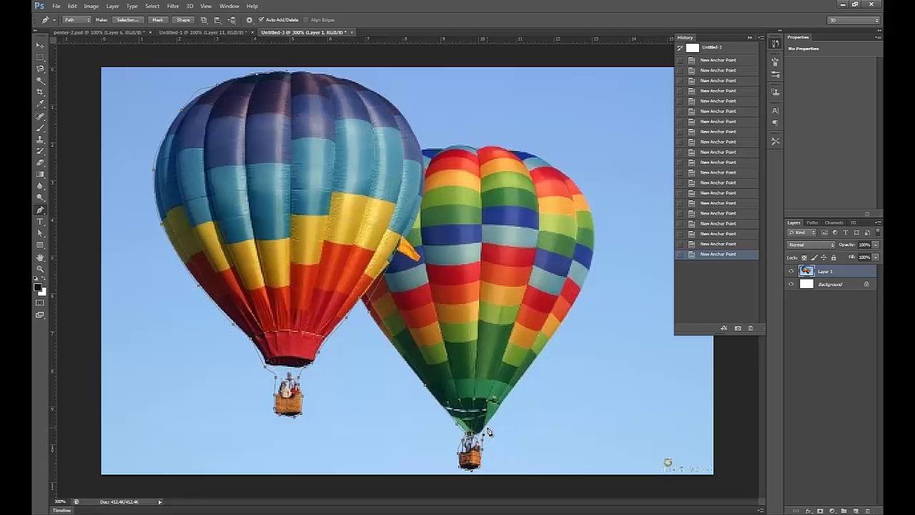
pyautogui.click(552, 338)
pyautogui.moveTo(574, 181); pyautogui.dragTo(424, 152)
pyautogui.click(288, 73)
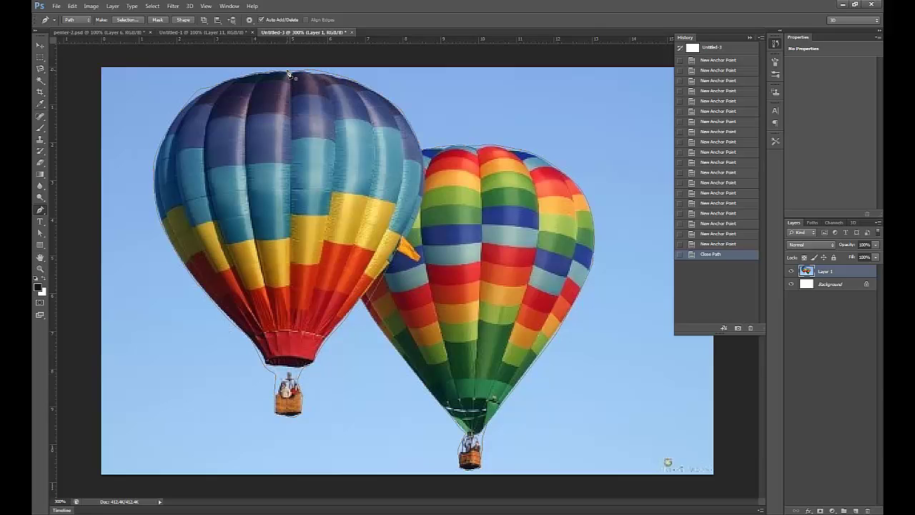
# Load the closed work path around both balloons as a selection.
pyautogui.click(833, 222)
pyautogui.click(826, 510)
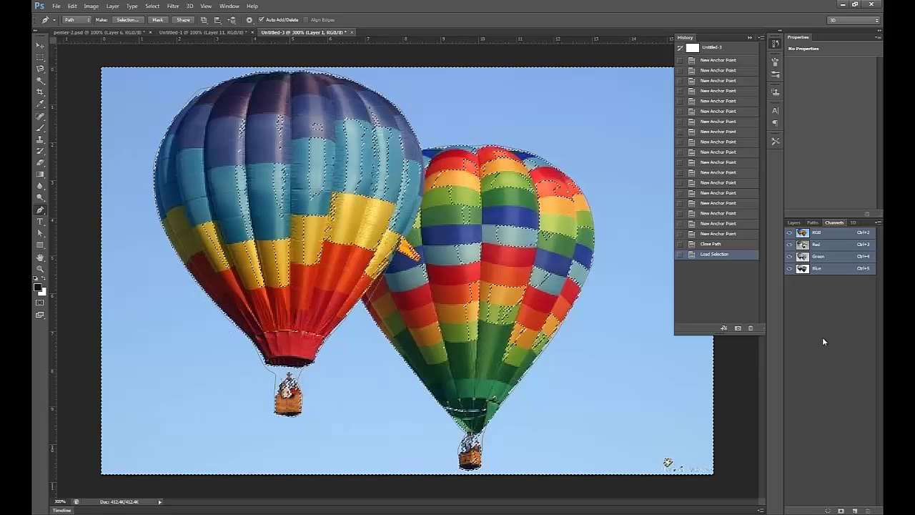
pyautogui.click(813, 223)
pyautogui.click(818, 510)
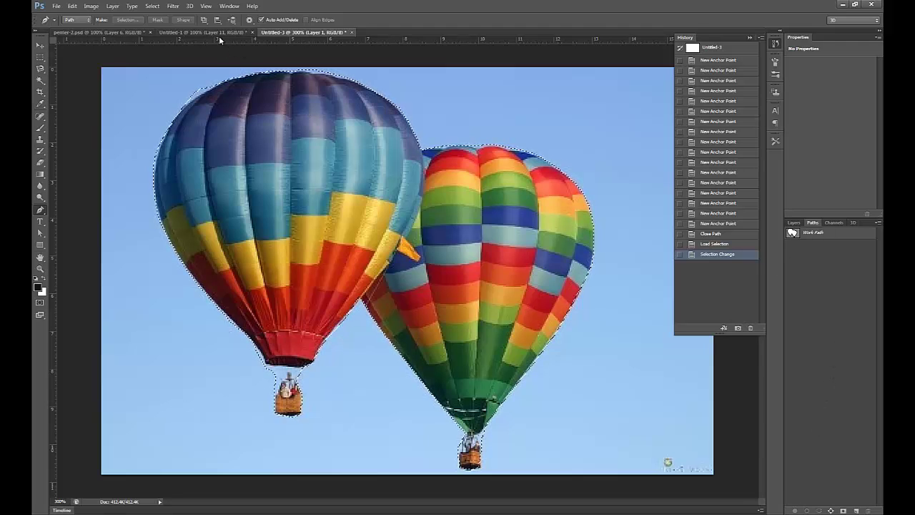
# Copy the selected balloons and paste them into the Perrier poster document, Untitled-1.
pyautogui.click(183, 32)
pyautogui.press('v')
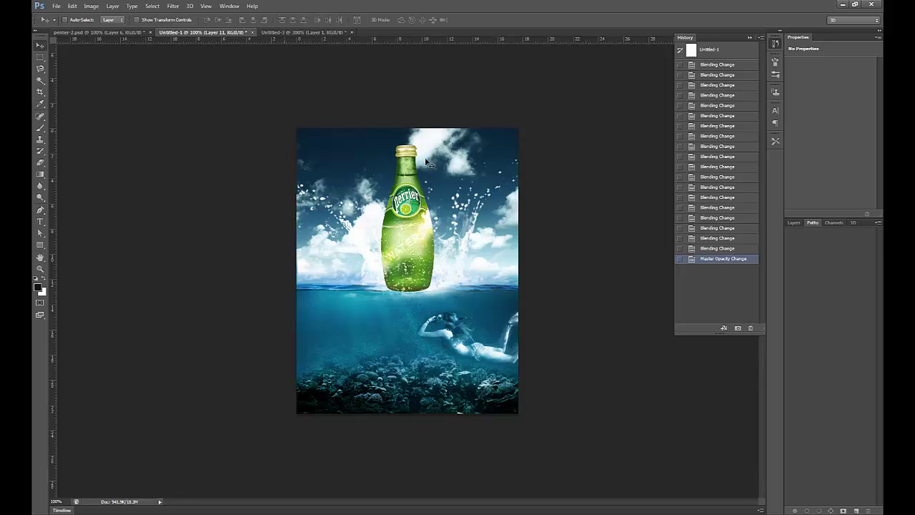
pyautogui.hotkey('ctrl', 'v')
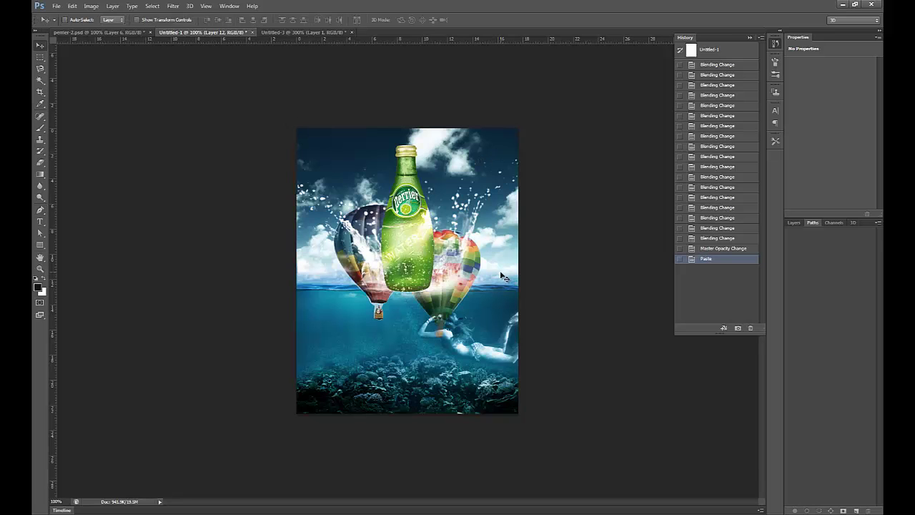
# Scale the pasted balloons to about 32% and move them into the upper sky beside the bottle cap.
pyautogui.hotkey('ctrl', 't')
pyautogui.moveTo(481, 204); pyautogui.dragTo(371, 284)
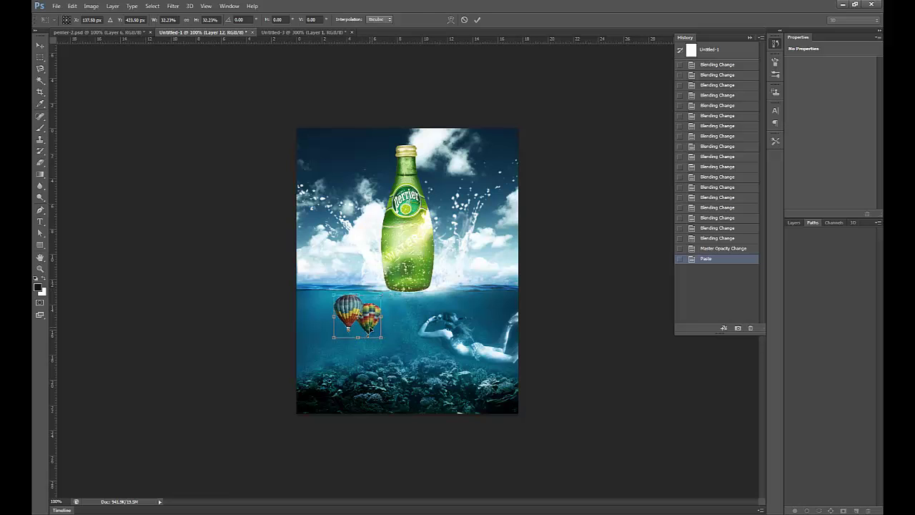
pyautogui.press('Return')
pyautogui.moveTo(373, 320); pyautogui.dragTo(497, 160)
pyautogui.click(798, 225)
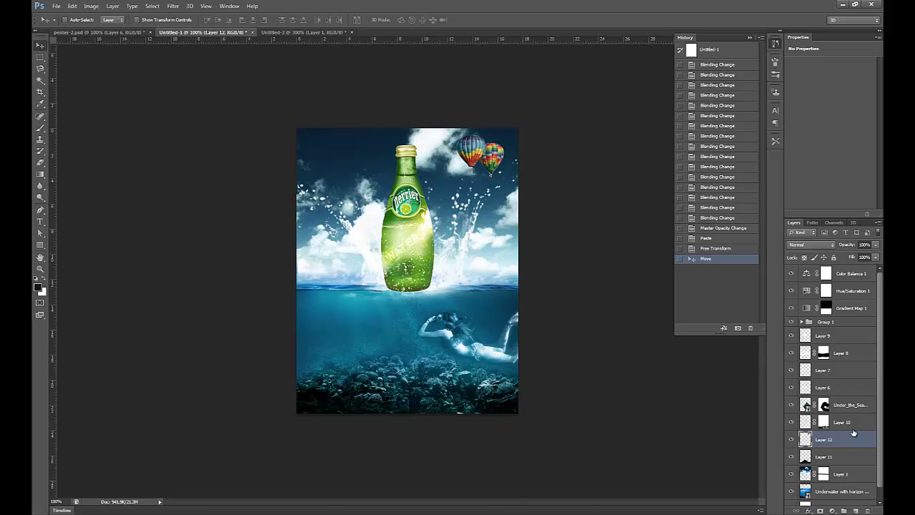
# Soften the edges and baskets of both balloons on Layer 12 with the Blur Tool at 50% strength.
pyautogui.hotkey('ctrl', '+')
pyautogui.scroll(3, 536, 123)
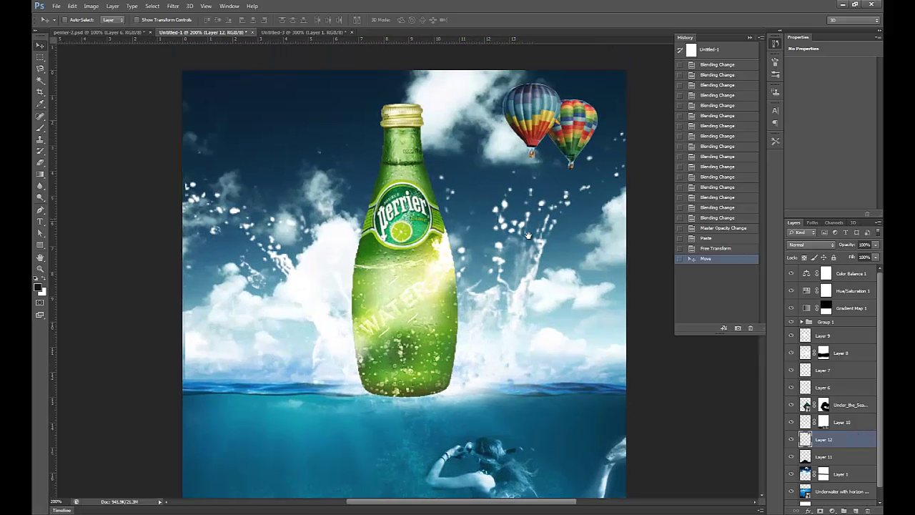
pyautogui.moveTo(534, 146); pyautogui.dragTo(578, 163)
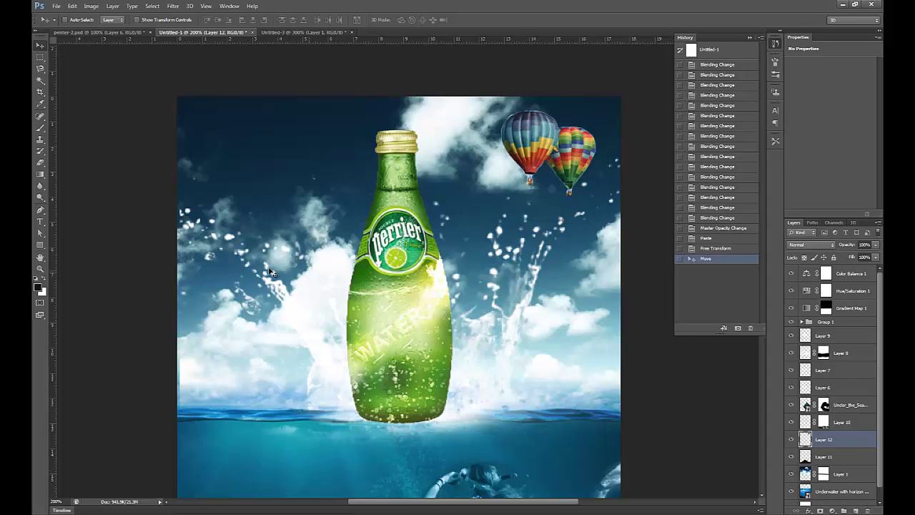
pyautogui.click(40, 184)
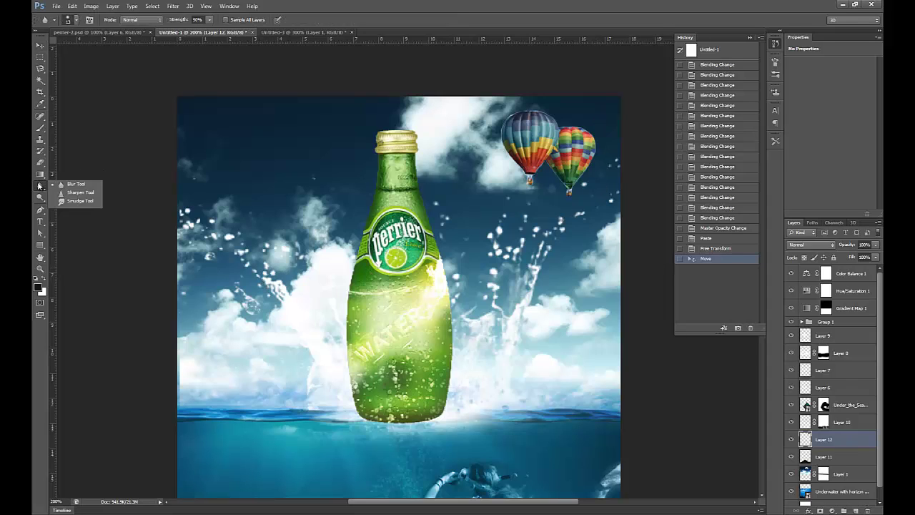
pyautogui.click(68, 185)
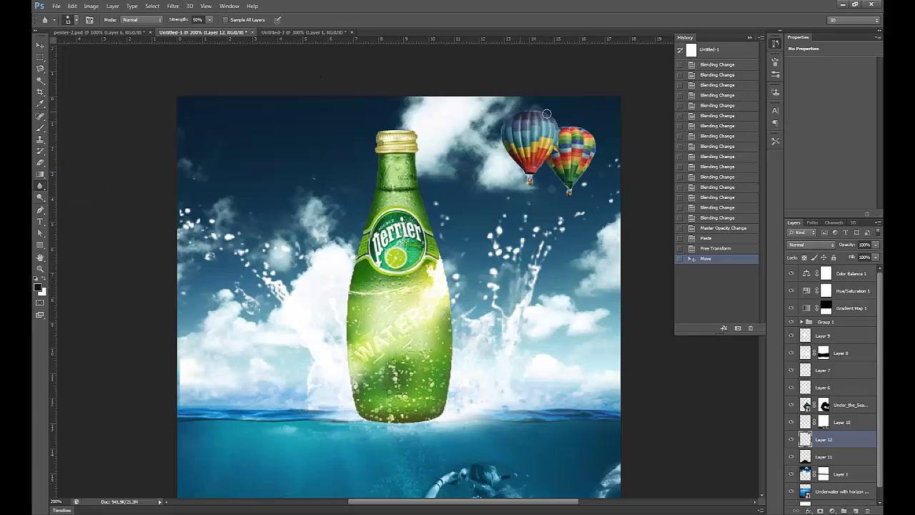
pyautogui.moveTo(550, 116); pyautogui.dragTo(554, 133)
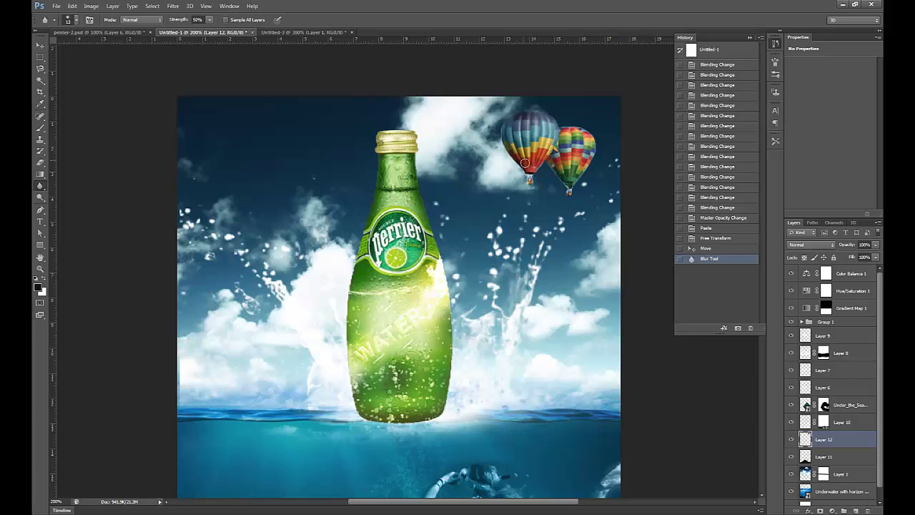
pyautogui.moveTo(525, 163)
pyautogui.mouseDown()
pyautogui.moveTo(532, 187)
pyautogui.moveTo(544, 152)
pyautogui.mouseUp()
pyautogui.moveTo(545, 153); pyautogui.dragTo(546, 158)
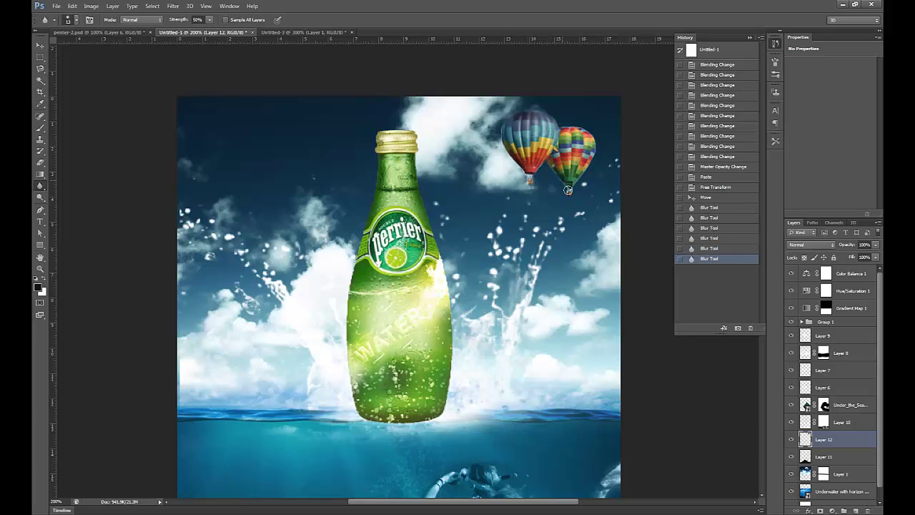
pyautogui.moveTo(568, 190)
pyautogui.mouseDown()
pyautogui.moveTo(571, 127)
pyautogui.moveTo(589, 169)
pyautogui.moveTo(579, 180)
pyautogui.moveTo(577, 157)
pyautogui.moveTo(564, 149)
pyautogui.moveTo(543, 163)
pyautogui.moveTo(506, 129)
pyautogui.moveTo(530, 180)
pyautogui.mouseUp()
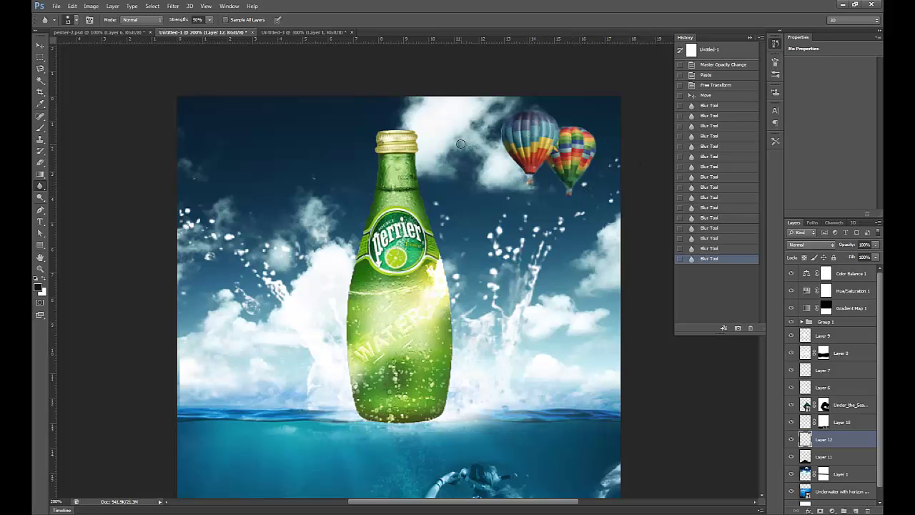
# Scale the balloons down slightly and reposition them in the upper sky beside the bottle.
pyautogui.hotkey('ctrl', '-')
pyautogui.hotkey('ctrl', '-')
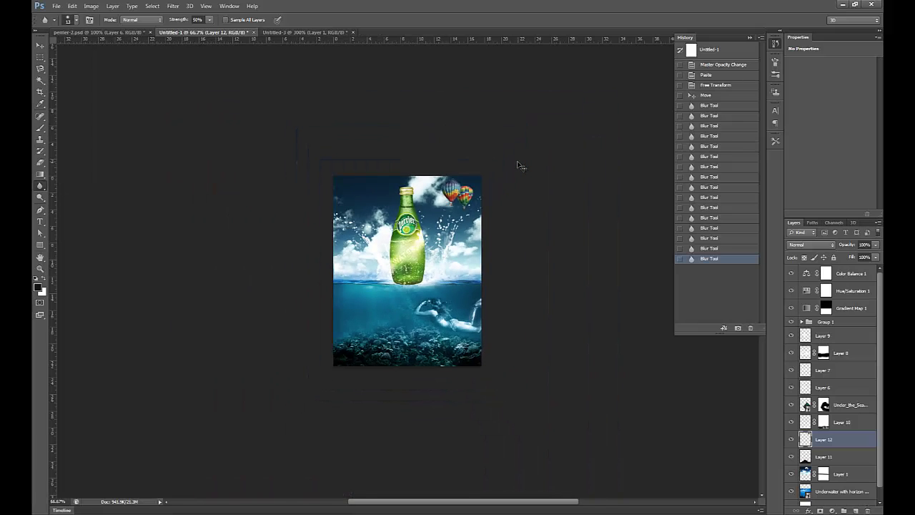
pyautogui.hotkey('ctrl', '+')
pyautogui.hotkey('ctrl', 't')
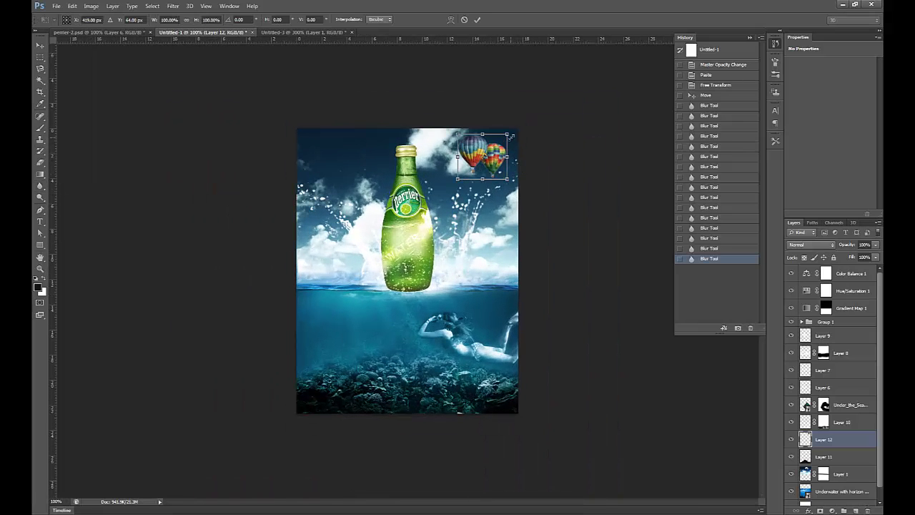
pyautogui.moveTo(506, 133); pyautogui.dragTo(497, 161)
pyautogui.press('Return')
# Create a new layer above Layer 9 and activate the Brush tool.
pyautogui.click(853, 336)
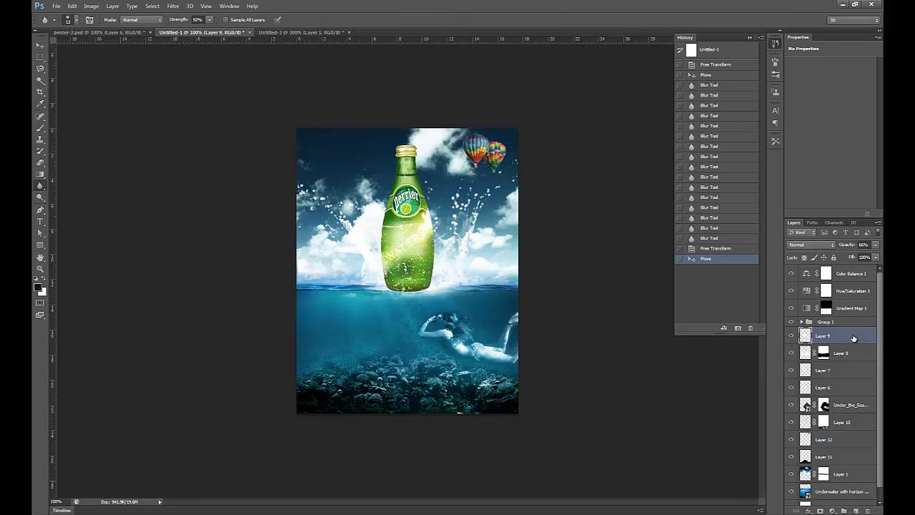
pyautogui.click(855, 509)
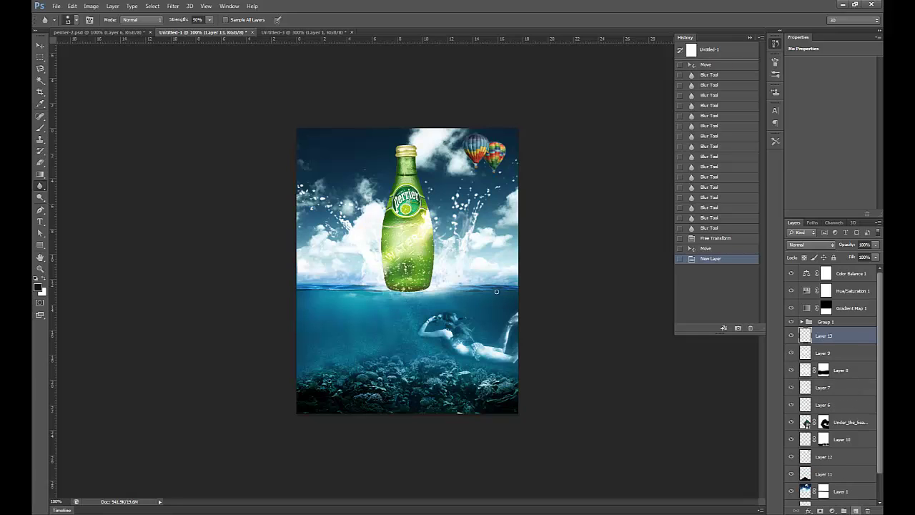
pyautogui.press('b')
# Find the cloud brushes in the brush presets and choose the 494 px cloud brush.
pyautogui.rightClick(463, 170)
pyautogui.scroll(-3, 714, 312)
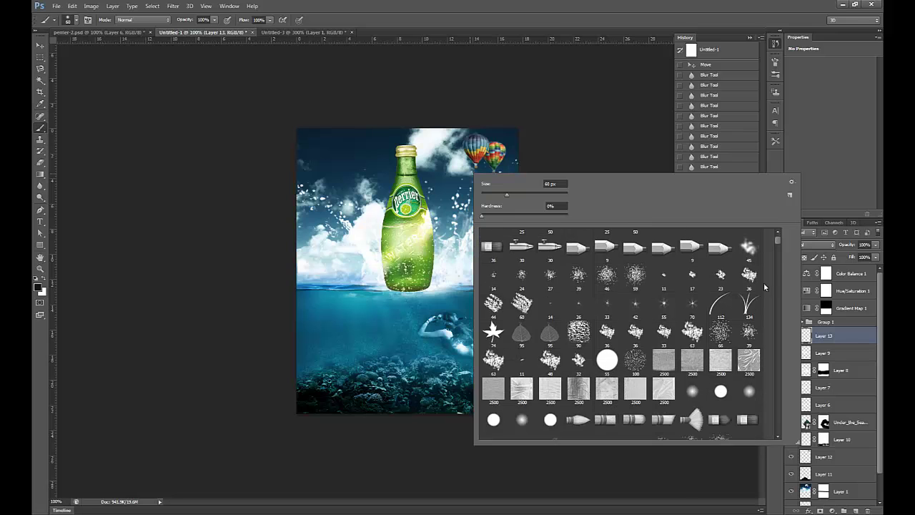
pyautogui.moveTo(780, 238); pyautogui.dragTo(772, 376)
pyautogui.scroll(-5, 707, 386)
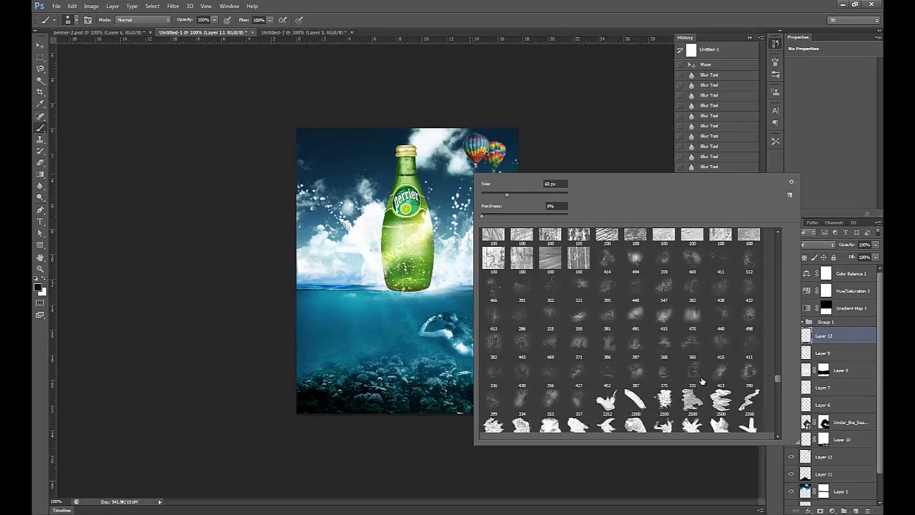
pyautogui.scroll(-2, 702, 381)
pyautogui.moveTo(775, 377); pyautogui.dragTo(776, 385)
pyautogui.scroll(-10, 744, 376)
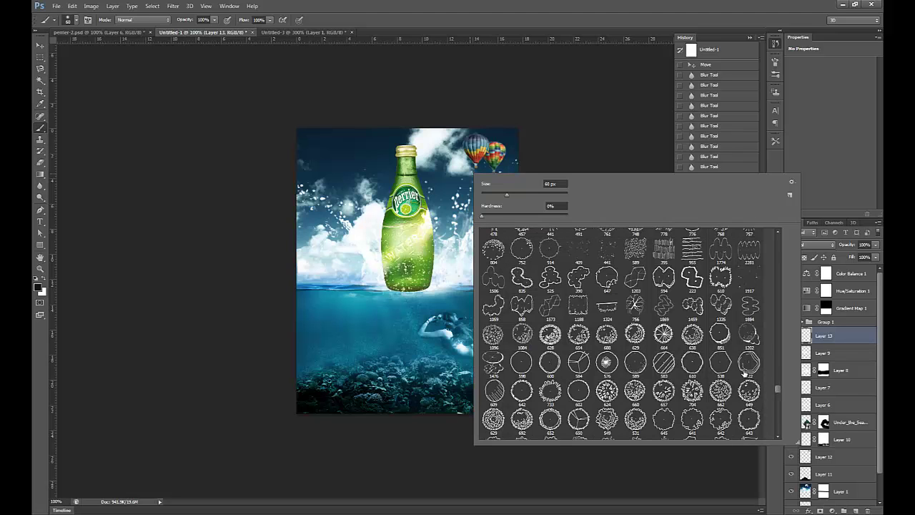
pyautogui.scroll(-10, 745, 372)
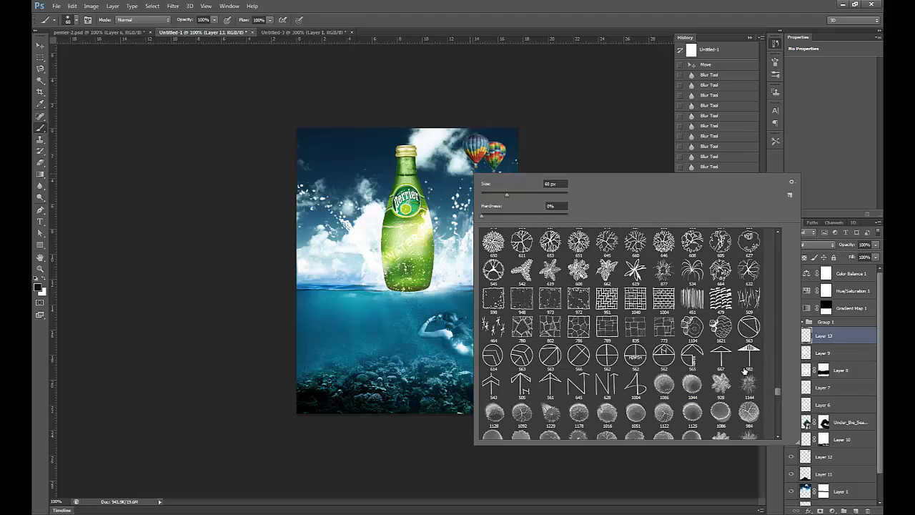
pyautogui.scroll(-10, 747, 348)
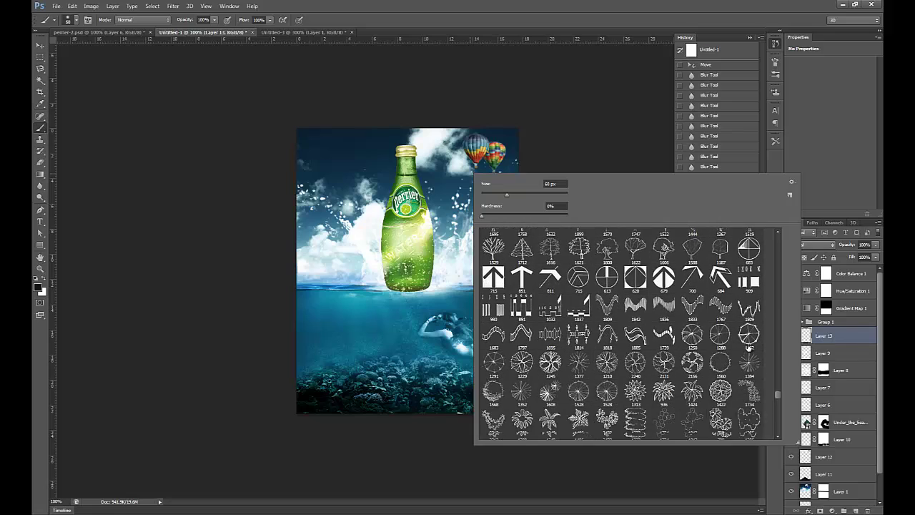
pyautogui.scroll(-3, 748, 347)
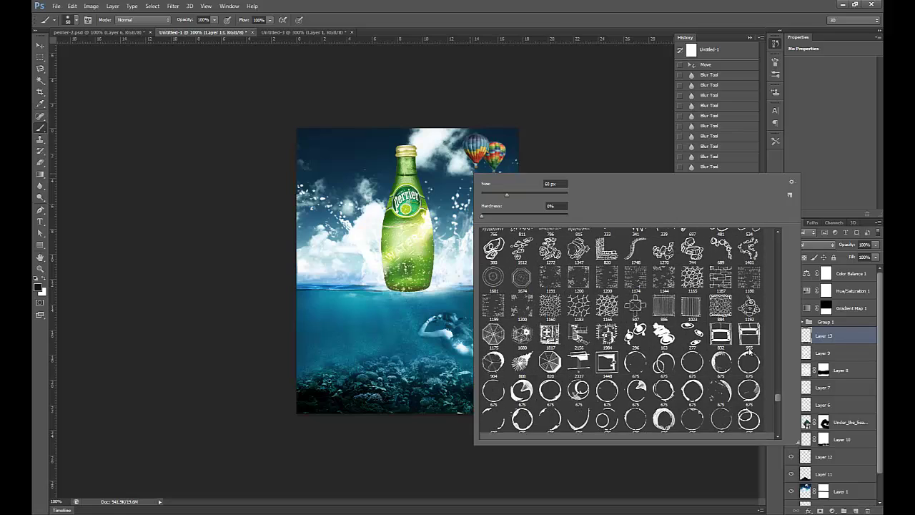
pyautogui.scroll(-5, 776, 398)
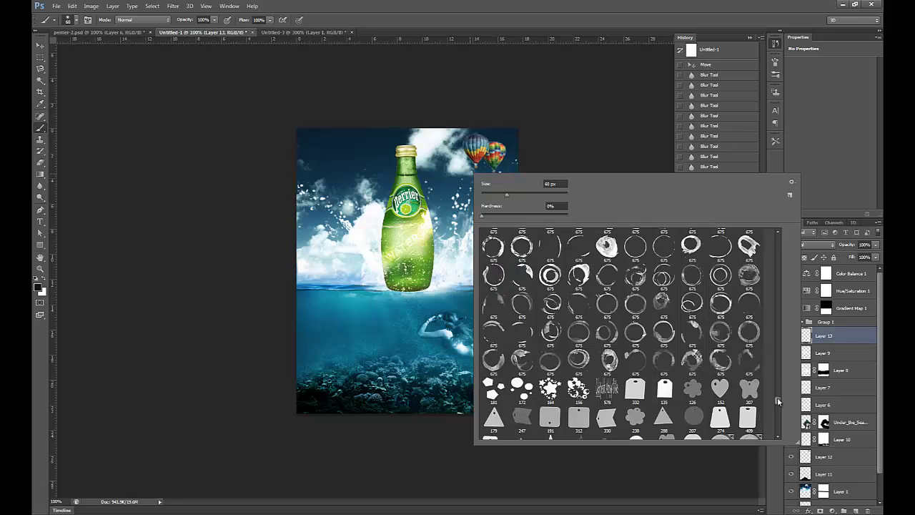
pyautogui.scroll(-6, 761, 386)
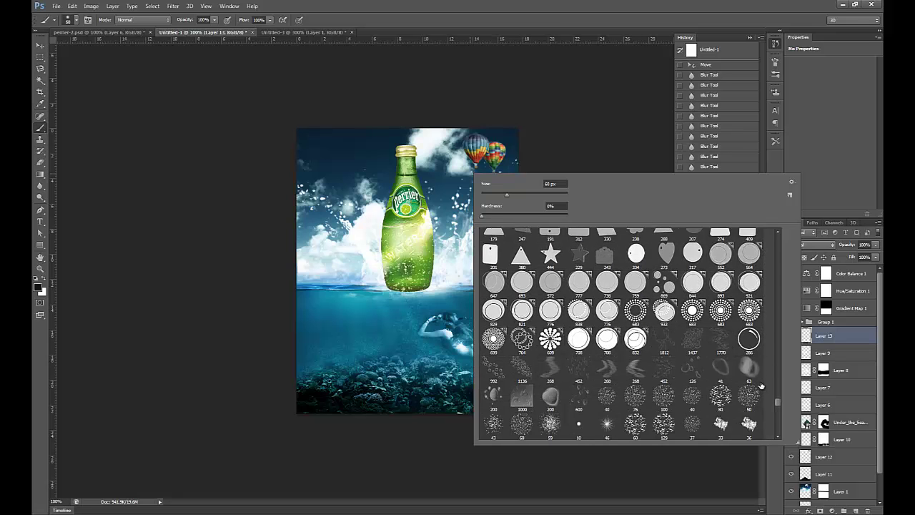
pyautogui.scroll(-5, 761, 386)
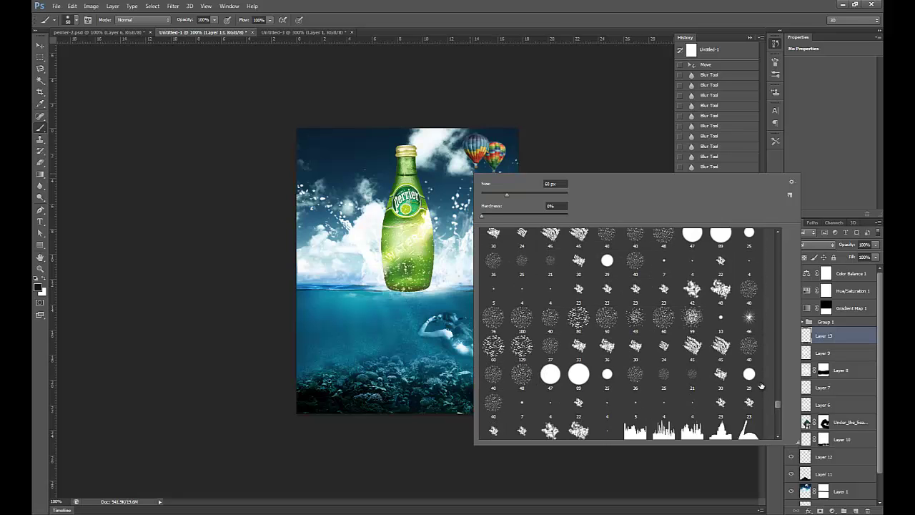
pyautogui.scroll(-6, 761, 386)
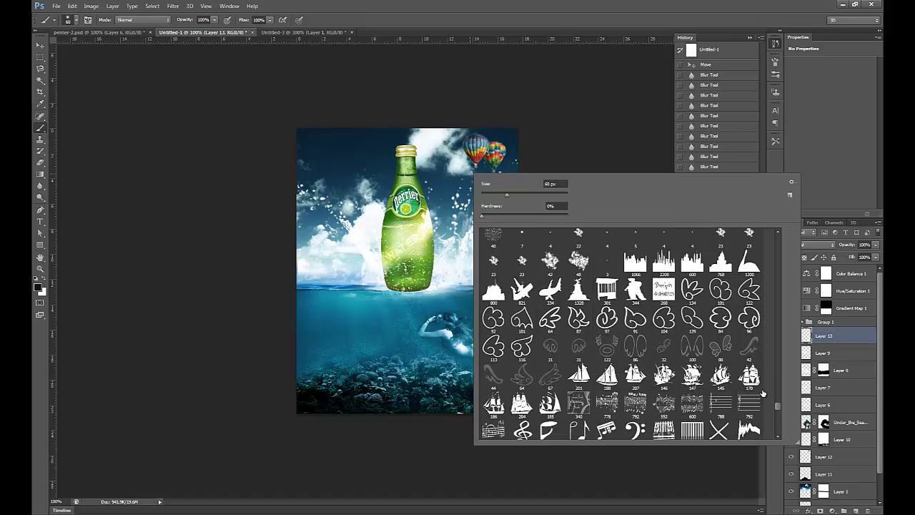
pyautogui.scroll(-6, 762, 393)
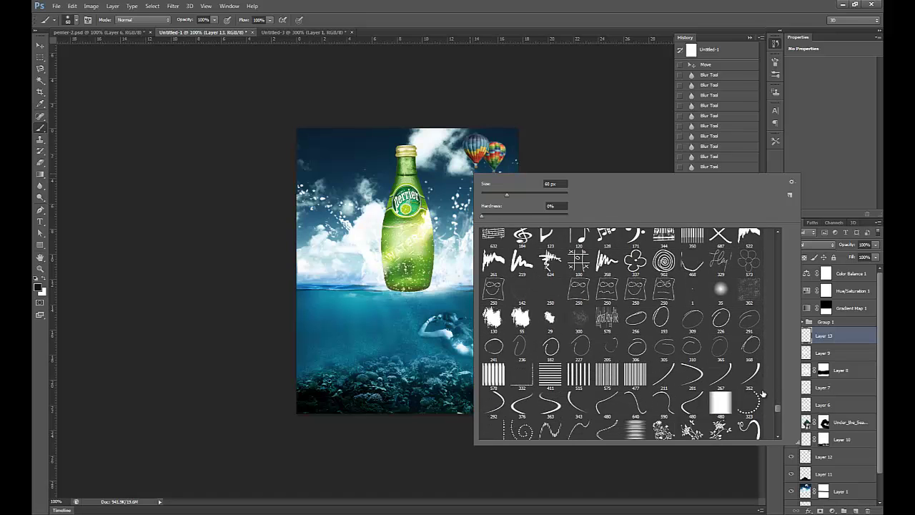
pyautogui.scroll(-6, 763, 393)
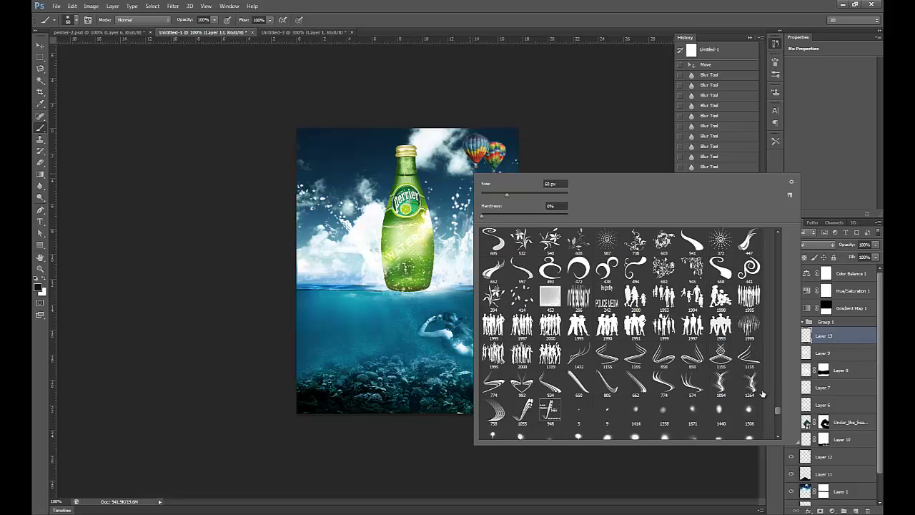
pyautogui.scroll(-6, 761, 393)
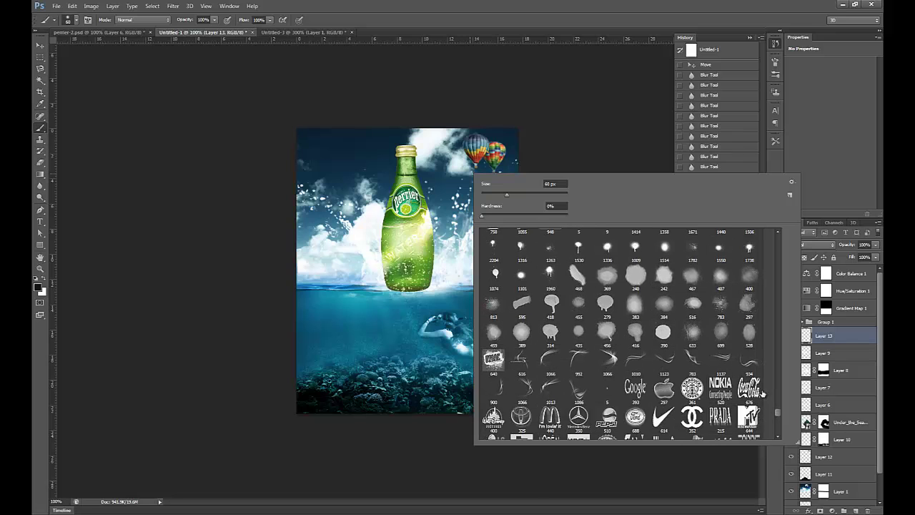
pyautogui.scroll(-5, 762, 393)
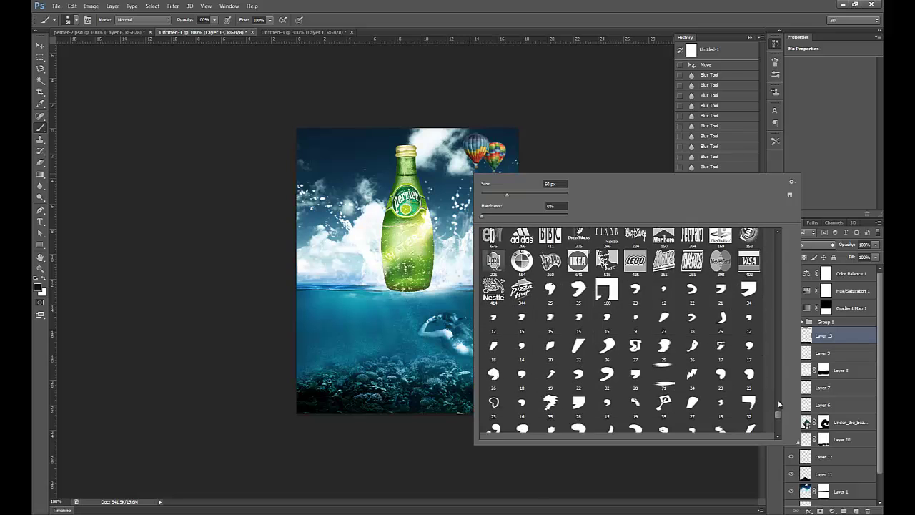
pyautogui.scroll(-3, 778, 436)
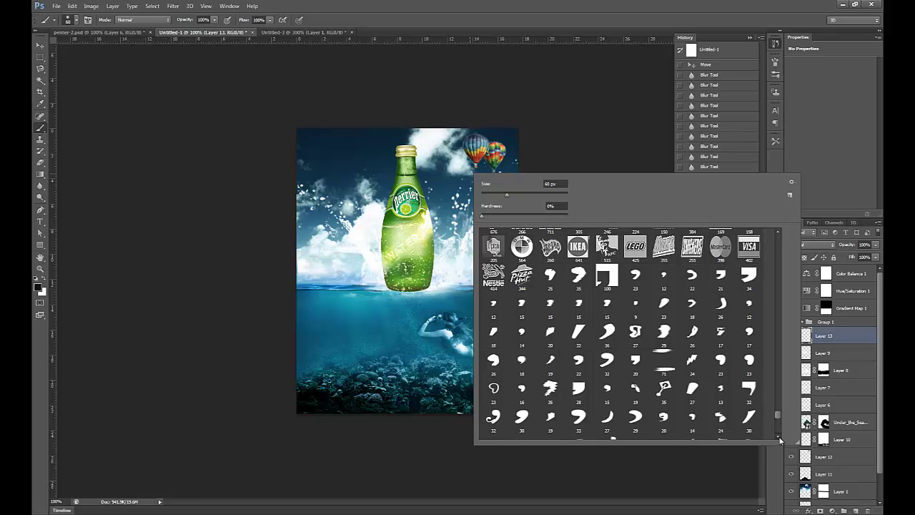
pyautogui.scroll(-5, 778, 436)
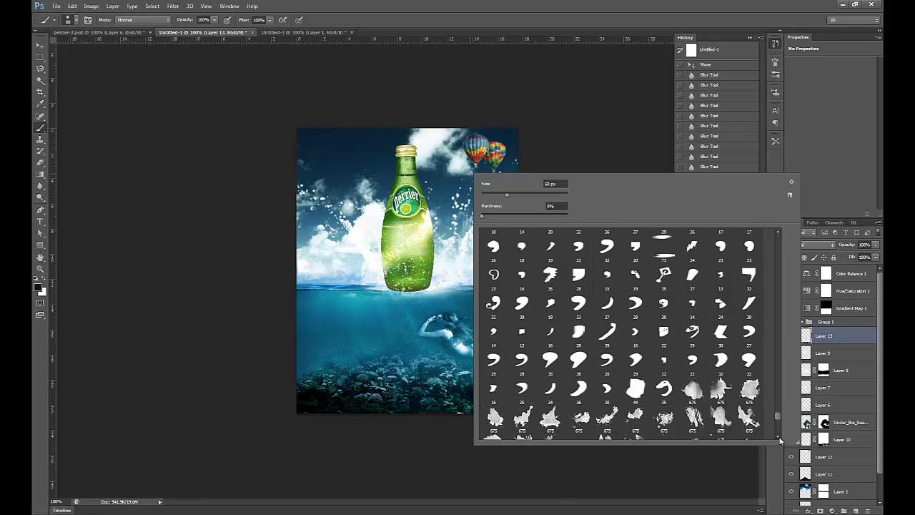
pyautogui.scroll(-5, 779, 439)
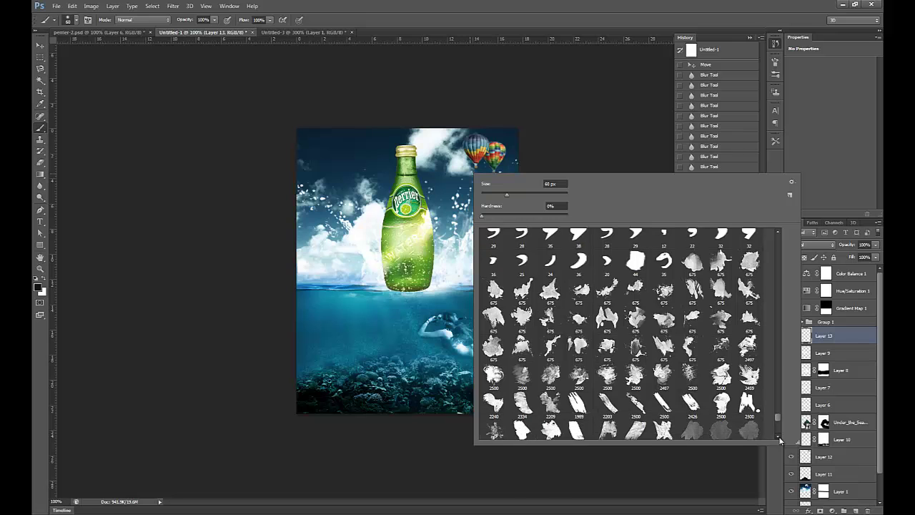
pyautogui.scroll(-5, 779, 439)
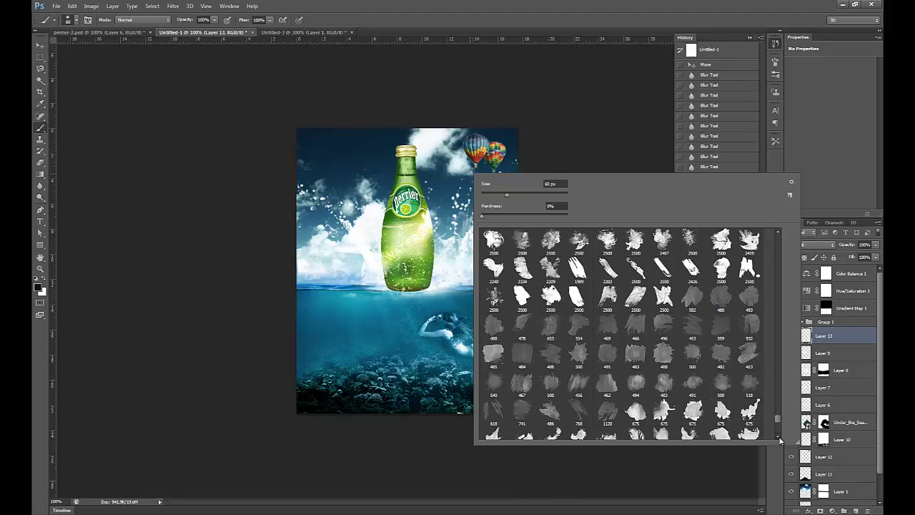
pyautogui.scroll(-5, 779, 439)
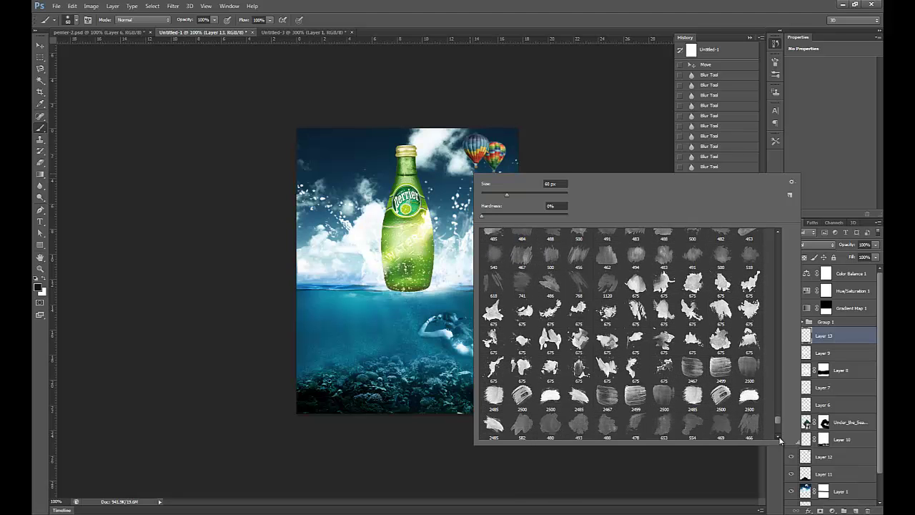
pyautogui.scroll(-5, 779, 439)
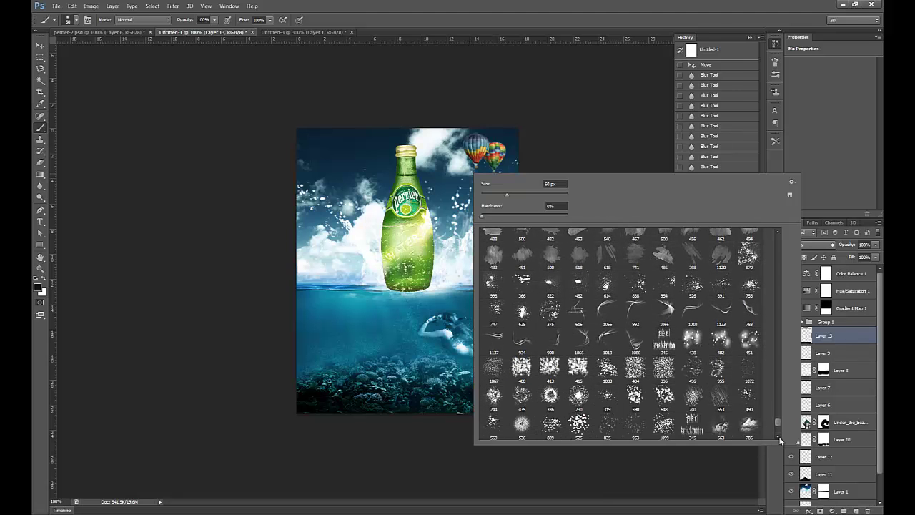
pyautogui.scroll(-3, 779, 439)
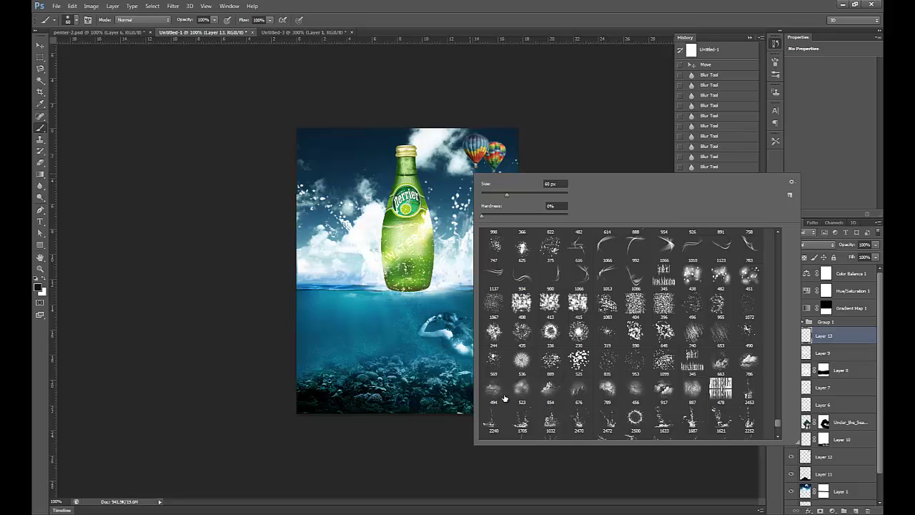
pyautogui.doubleClick(493, 393)
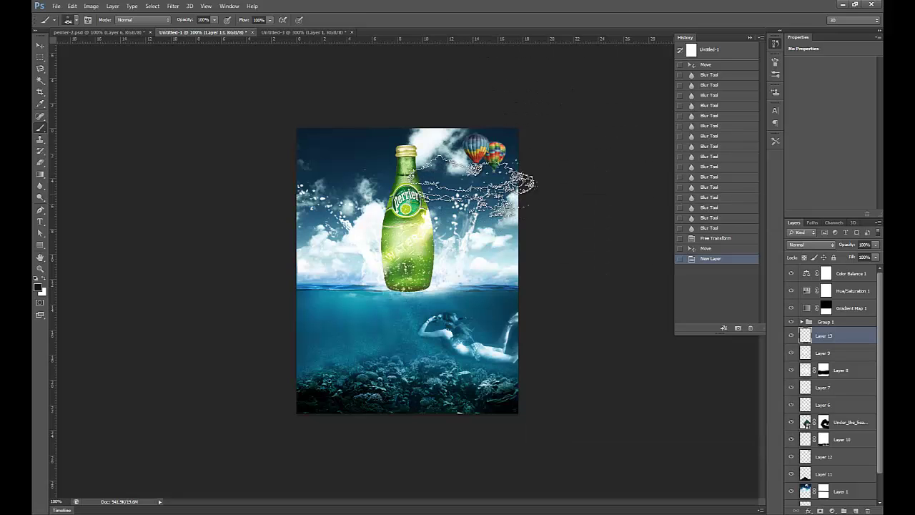
# Undo the first stamp, then stamp a white cloud at 300 px just beneath the balloons on Layer 13.
pyautogui.click(470, 184)
pyautogui.hotkey('ctrl', 'z')
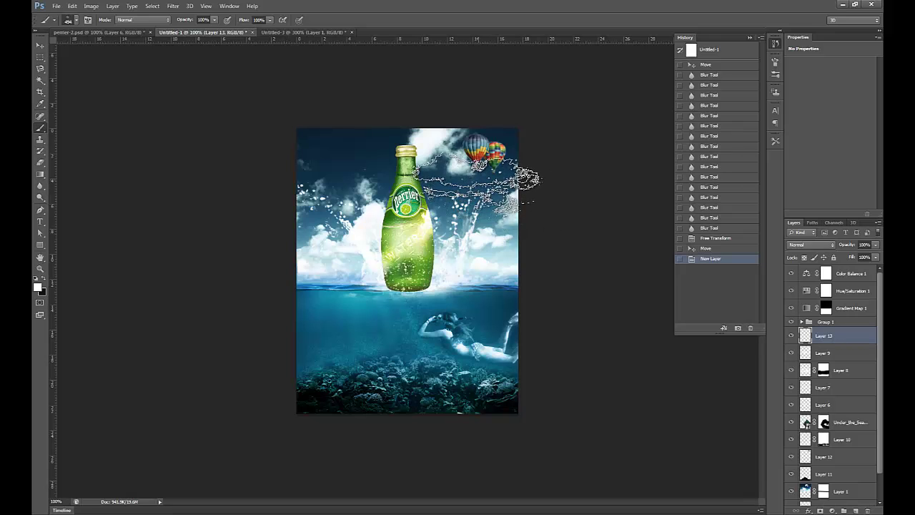
pyautogui.press('[')
pyautogui.press('[')
pyautogui.click(473, 172)
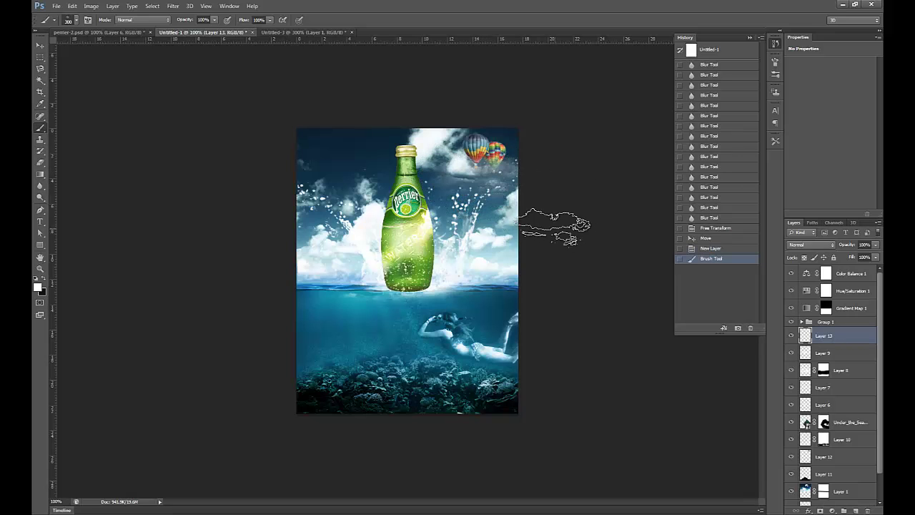
# Undo the cloud stamp and switch to the 663 px cloud brush preset.
pyautogui.rightClick(483, 173)
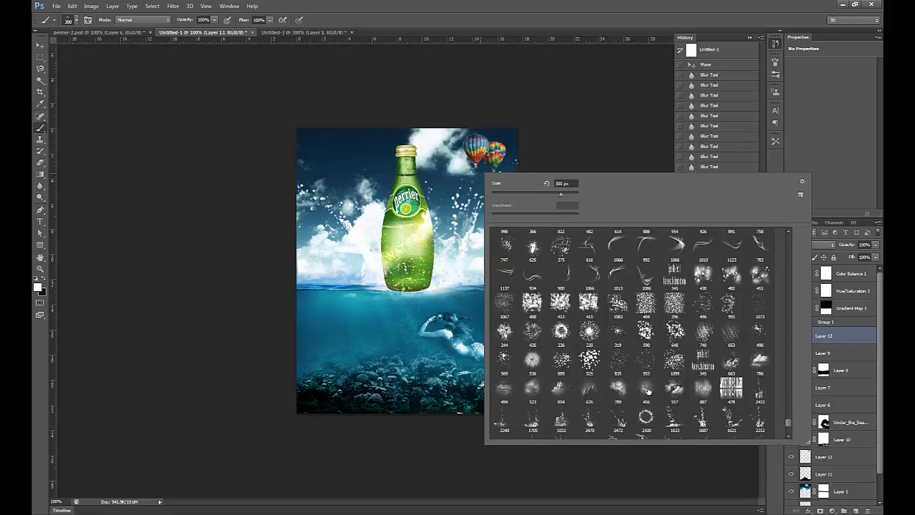
pyautogui.click(648, 390)
pyautogui.click(762, 362)
pyautogui.click(733, 367)
pyautogui.click(491, 4)
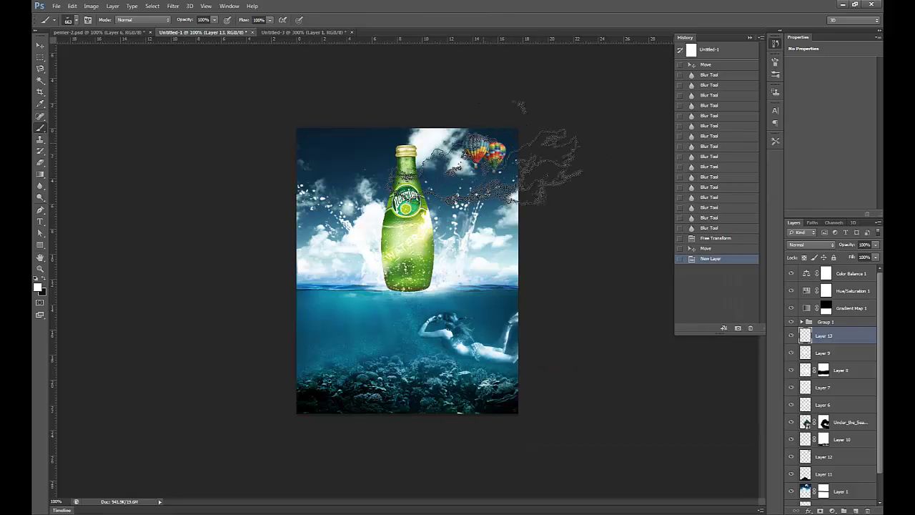
# Reduce the brush size to 250 px and stamp a white cloud just beneath the balloons on Layer 13.
pyautogui.press('[')
pyautogui.press('[')
pyautogui.press('[')
pyautogui.press('[')
pyautogui.press('[')
pyautogui.press('[')
pyautogui.press('[')
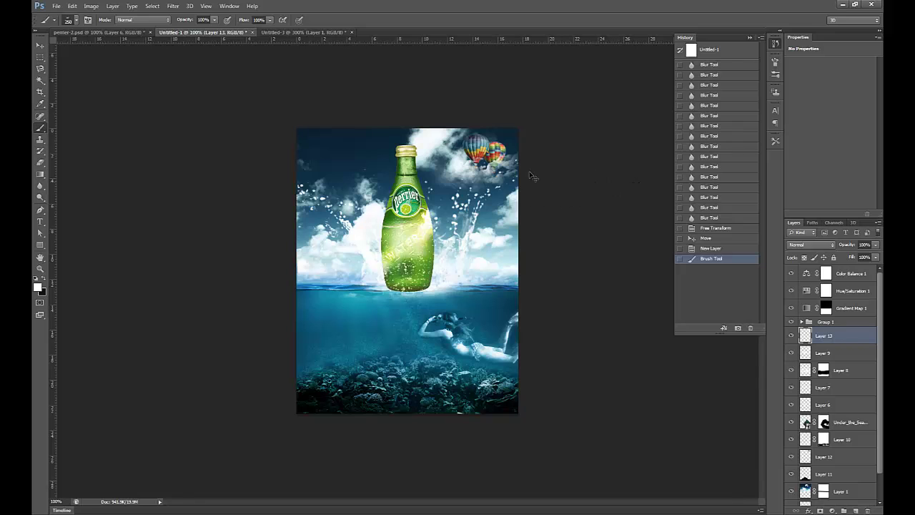
pyautogui.click(493, 172)
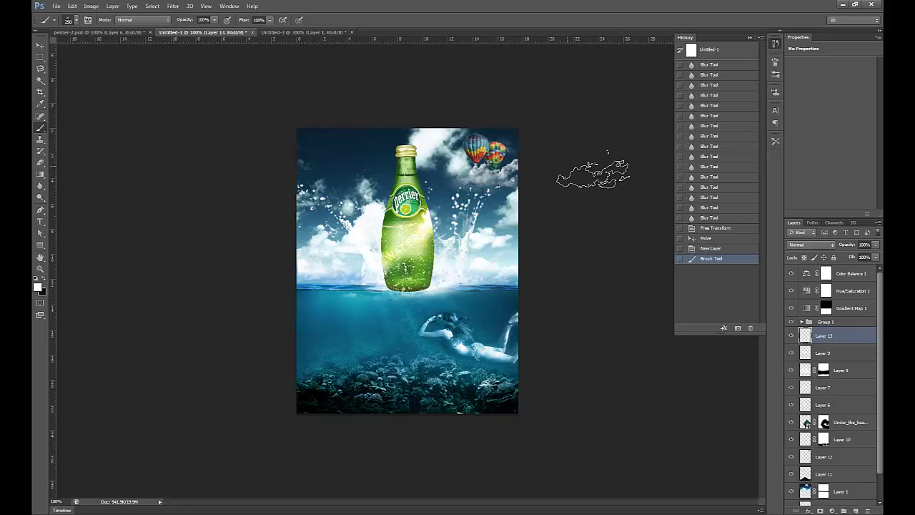
# Lower Layer 13's opacity to 76% and shift the cloud slightly toward the image's right edge.
pyautogui.click(40, 46)
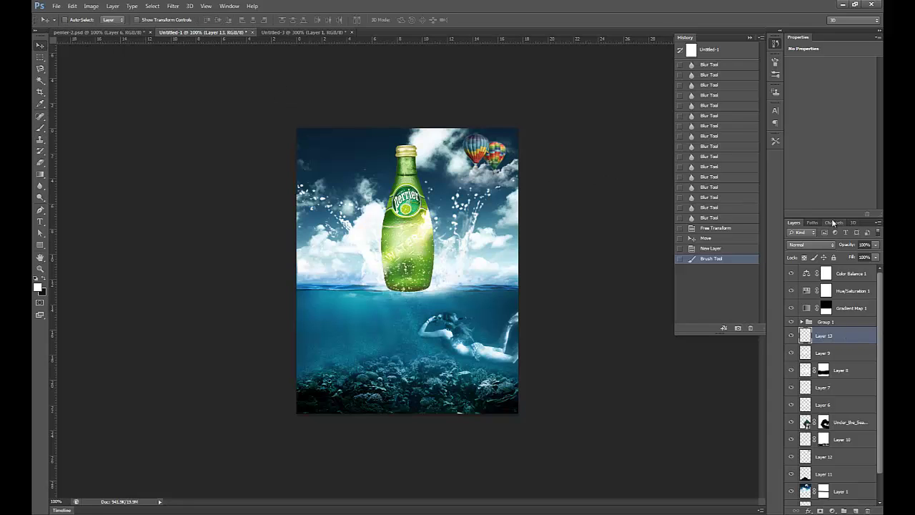
pyautogui.click(875, 244)
pyautogui.moveTo(877, 256)
pyautogui.mouseDown()
pyautogui.moveTo(854, 259)
pyautogui.moveTo(864, 255)
pyautogui.mouseUp()
pyautogui.moveTo(490, 178); pyautogui.dragTo(512, 178)
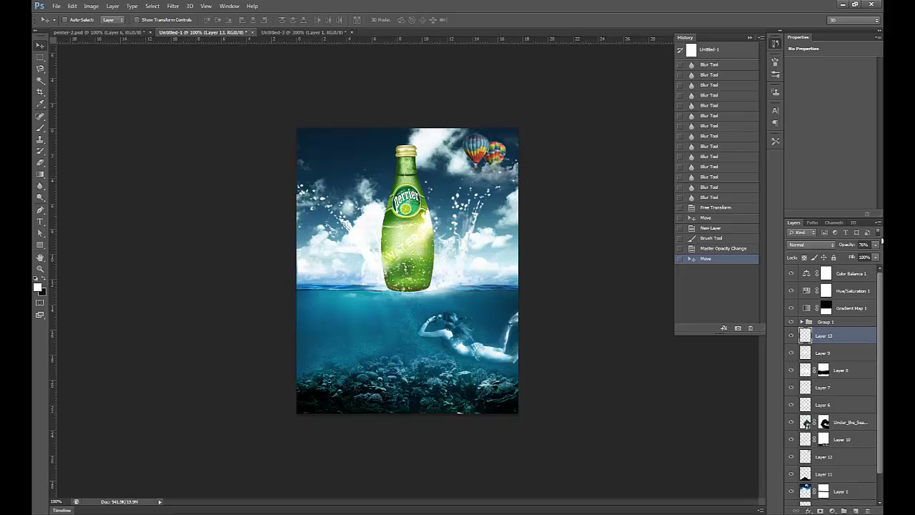
# Fine-tune the cloud layer's opacity to 73%.
pyautogui.click(876, 245)
pyautogui.moveTo(875, 256); pyautogui.dragTo(876, 256)
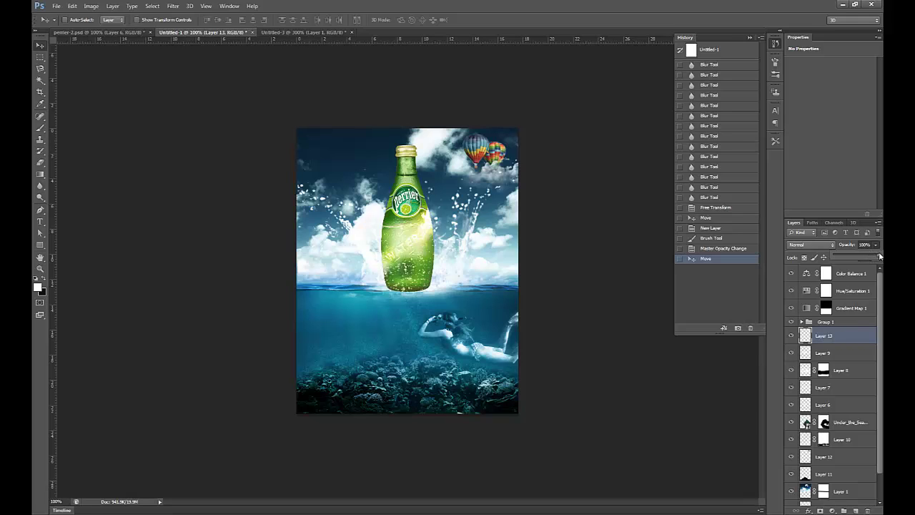
pyautogui.moveTo(866, 254); pyautogui.dragTo(861, 256)
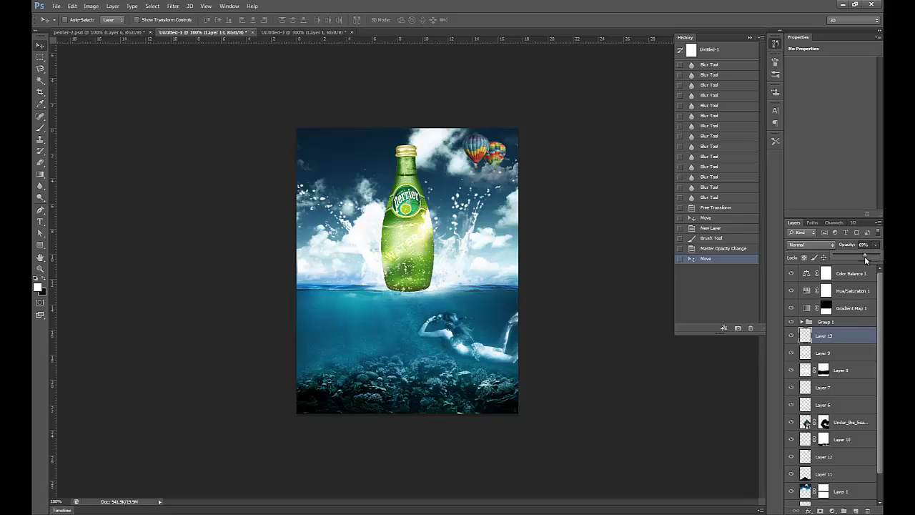
pyautogui.moveTo(866, 255); pyautogui.dragTo(866, 256)
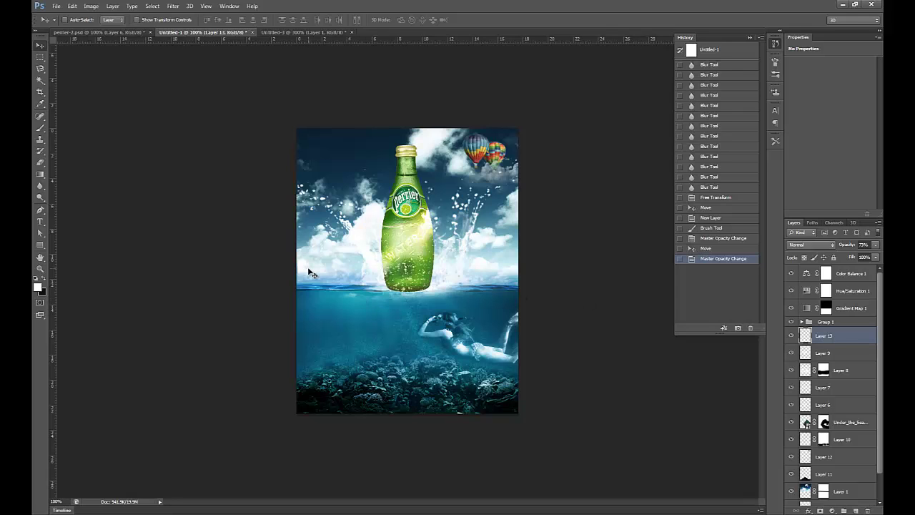
# Switch to the perrier-2.psd document and restore its opening snapshot from the history.
pyautogui.click(101, 32)
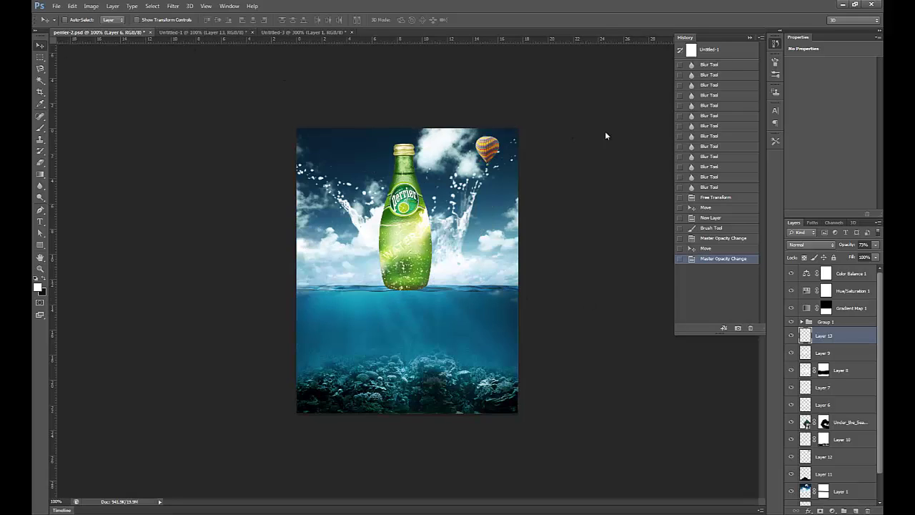
pyautogui.click(720, 55)
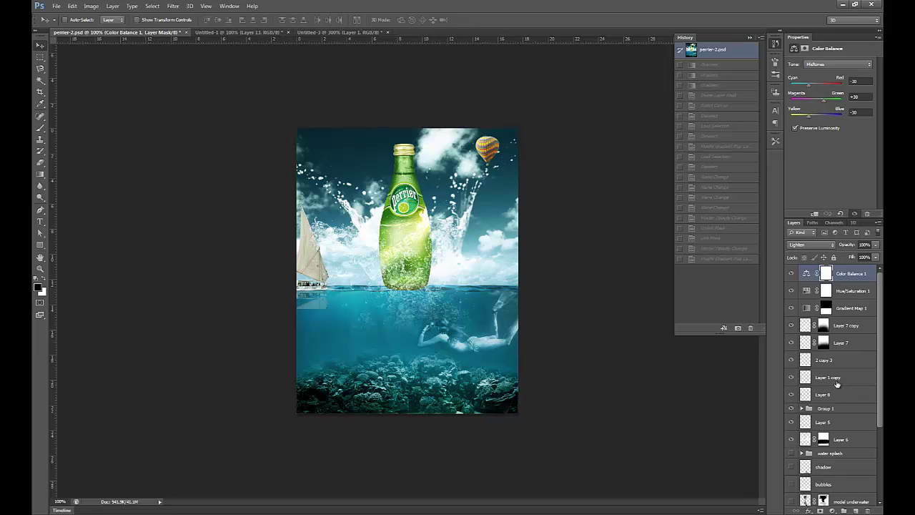
# Identify the sailboat layer in perrier-2.psd by toggling layer visibility, and load Layer 8's outline as a selection.
pyautogui.click(835, 398)
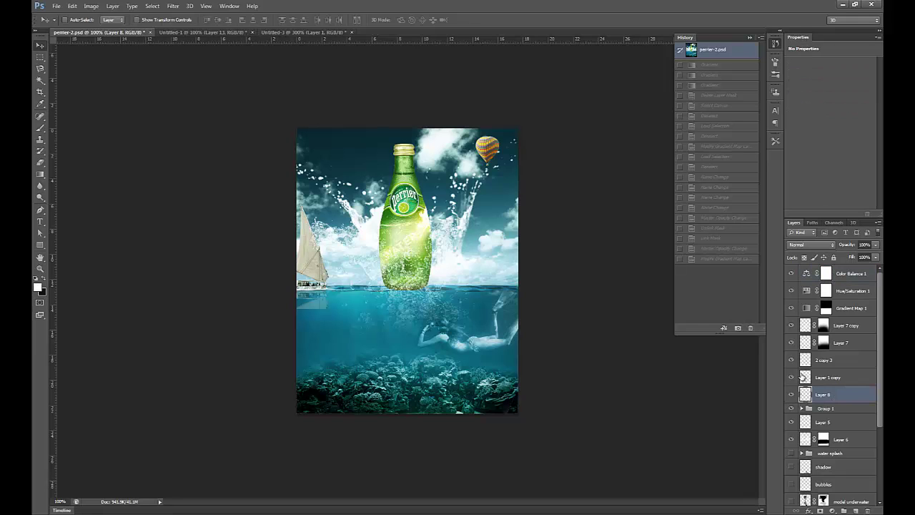
pyautogui.click(792, 361)
pyautogui.click(792, 361)
pyautogui.click(789, 378)
pyautogui.click(791, 379)
pyautogui.click(791, 395)
pyautogui.click(792, 395)
pyautogui.keyDown('ctrl'); pyautogui.click(804, 394); pyautogui.keyUp('ctrl')
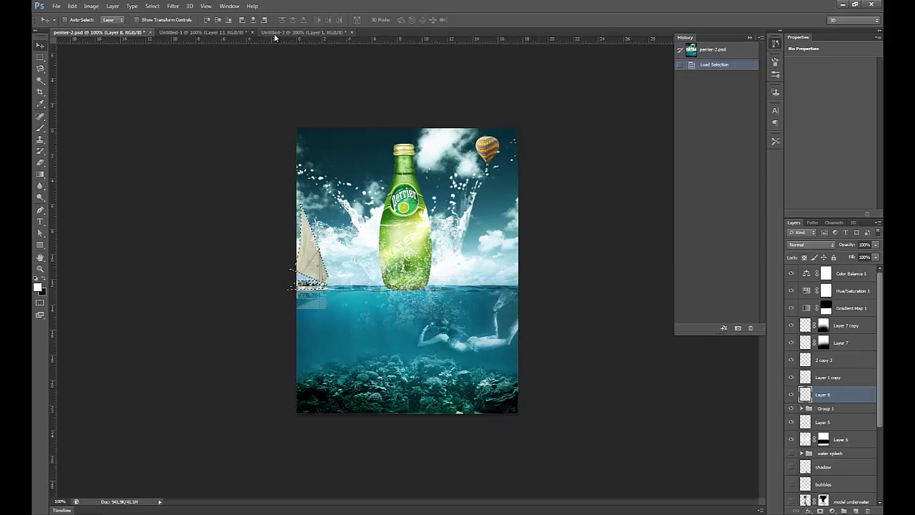
# Switch to the Untitled-1 document, paste the sailboat and place it on the waterline at the image's left edge.
pyautogui.click(207, 32)
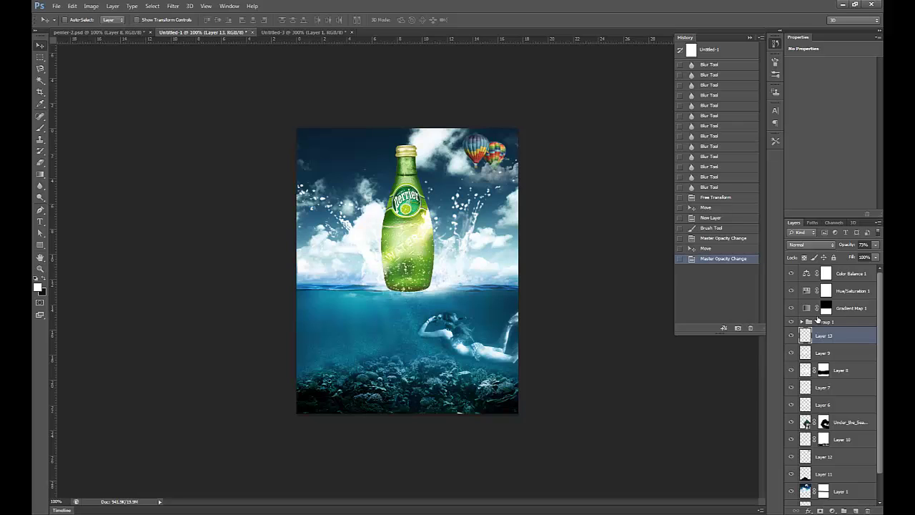
pyautogui.hotkey('ctrl', 'v')
pyautogui.moveTo(426, 281); pyautogui.dragTo(320, 280)
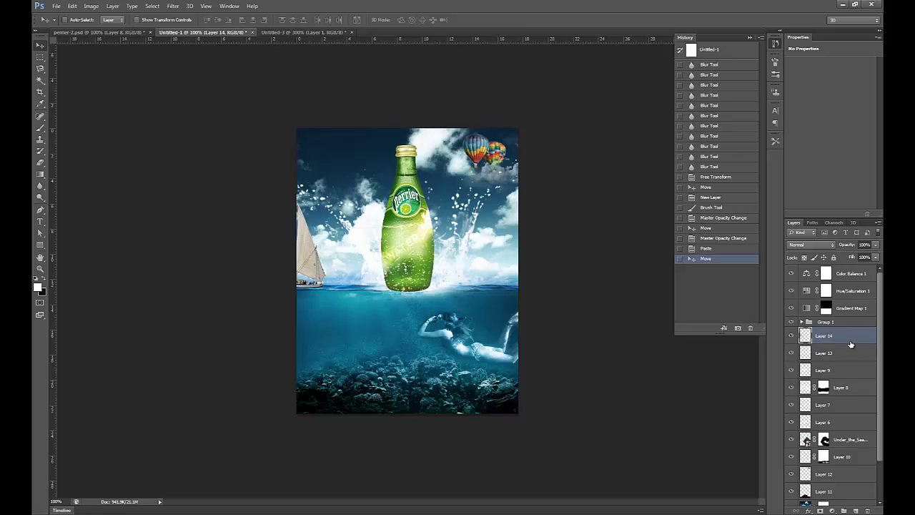
# Turn on Auto-Select and reorder the layers so the sailboat's Layer 14 sits directly below Group 1, with Layer 7 beneath it.
pyautogui.moveTo(850, 345)
pyautogui.mouseDown()
pyautogui.moveTo(846, 401)
pyautogui.moveTo(840, 329)
pyautogui.mouseUp()
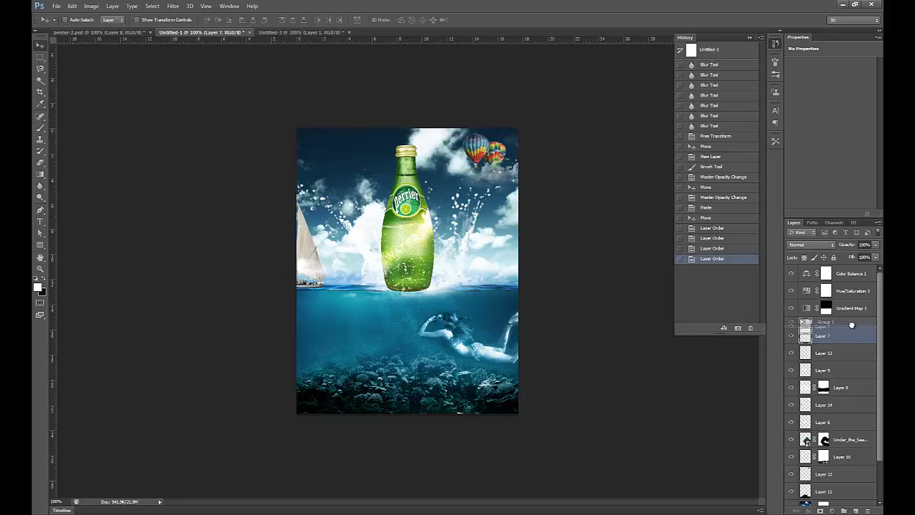
pyautogui.moveTo(853, 336)
pyautogui.mouseDown()
pyautogui.moveTo(847, 361)
pyautogui.moveTo(839, 336)
pyautogui.mouseUp()
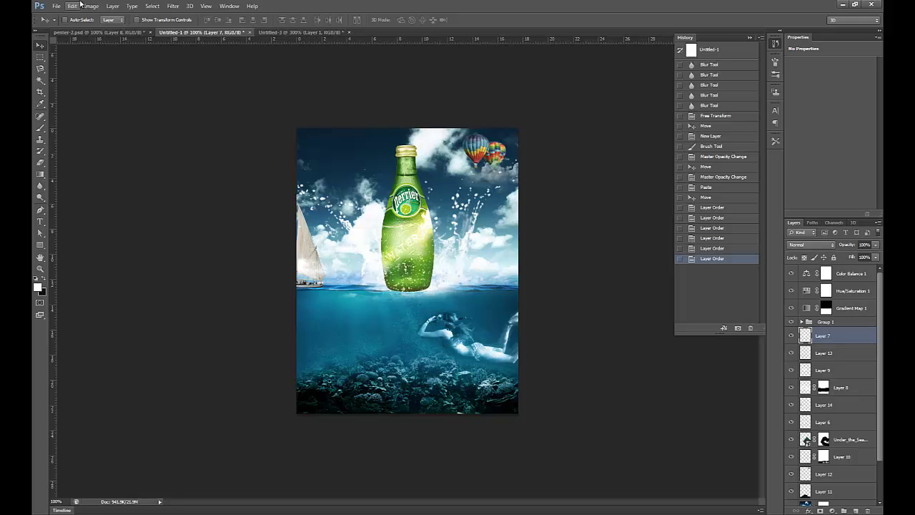
pyautogui.click(66, 20)
pyautogui.click(308, 237)
pyautogui.moveTo(799, 405); pyautogui.dragTo(829, 336)
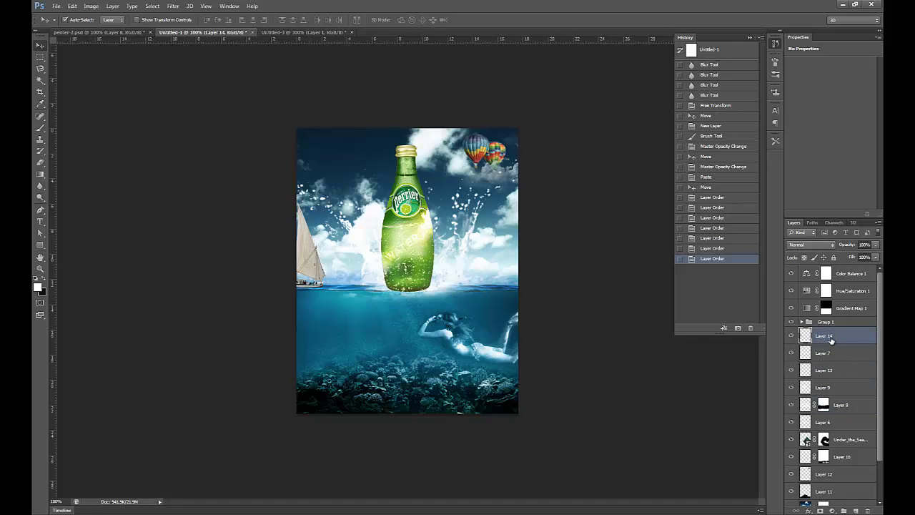
# Duplicate the sailboat layer and flip the copy vertically below the waterline as a reflection.
pyautogui.hotkey('ctrl', 'j')
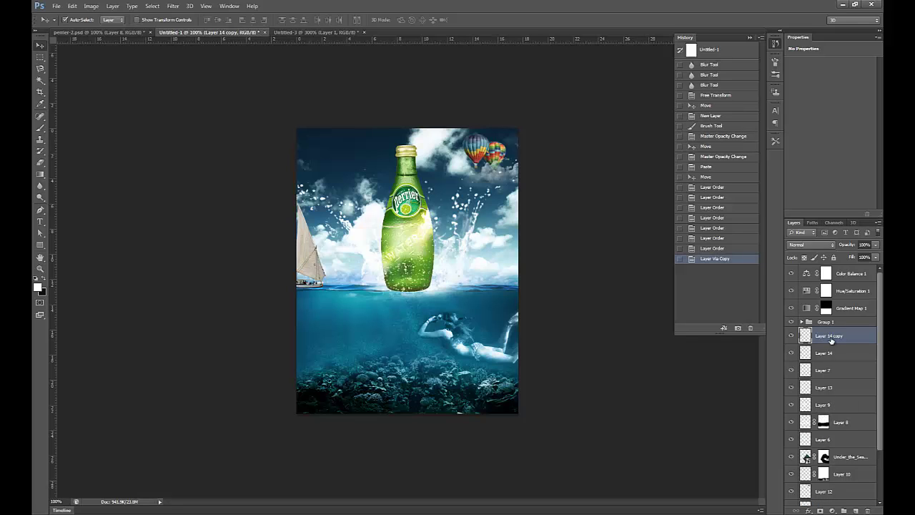
pyautogui.hotkey('ctrl', 't')
pyautogui.moveTo(303, 200); pyautogui.dragTo(303, 346)
pyautogui.press('Return')
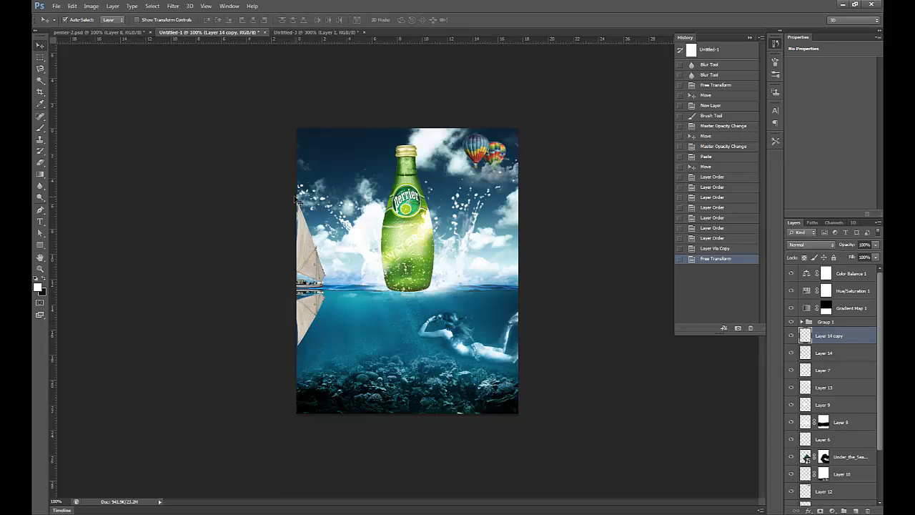
# Rotate the reflection about 3 degrees counterclockwise and nudge it up against the sailboat's hull.
pyautogui.press('Up')
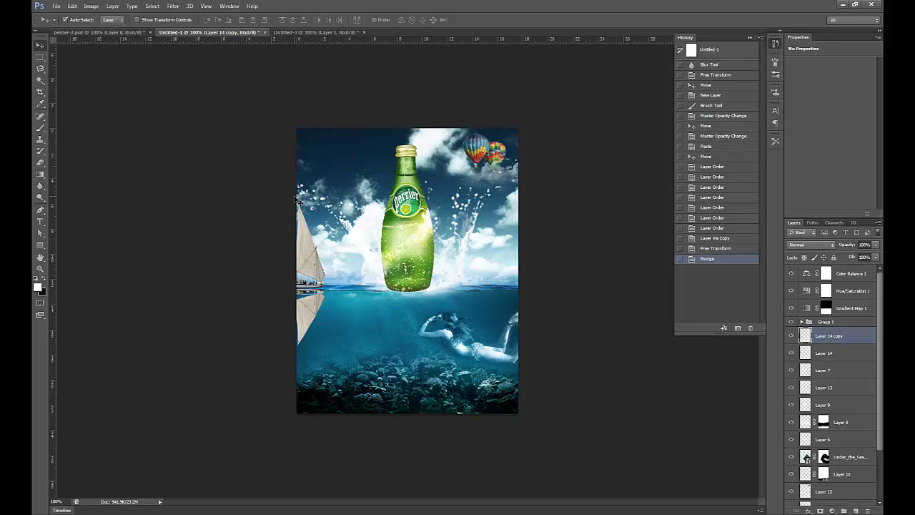
pyautogui.hotkey('ctrl', 't')
pyautogui.moveTo(333, 301); pyautogui.dragTo(332, 303)
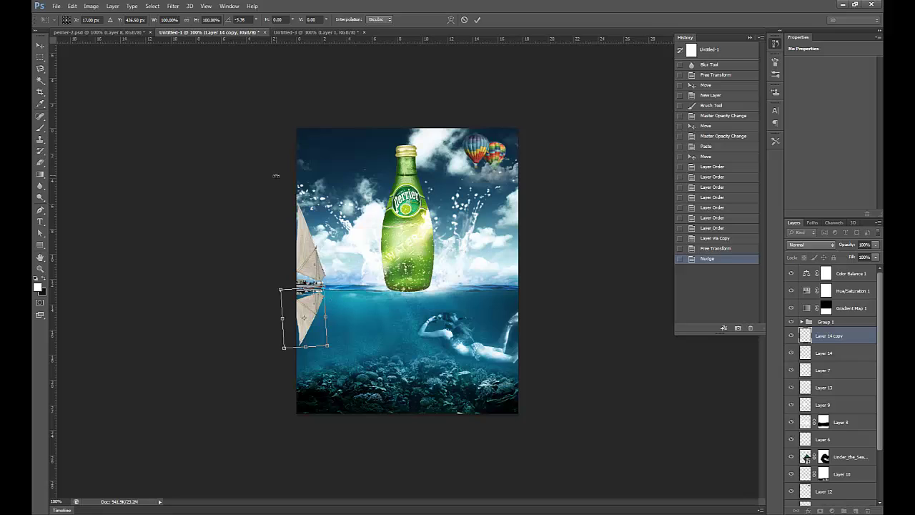
pyautogui.press('Return')
pyautogui.press('Up')
pyautogui.press('Up')
pyautogui.press('Up')
pyautogui.press('Up')
pyautogui.press('Up')
pyautogui.press('Up')
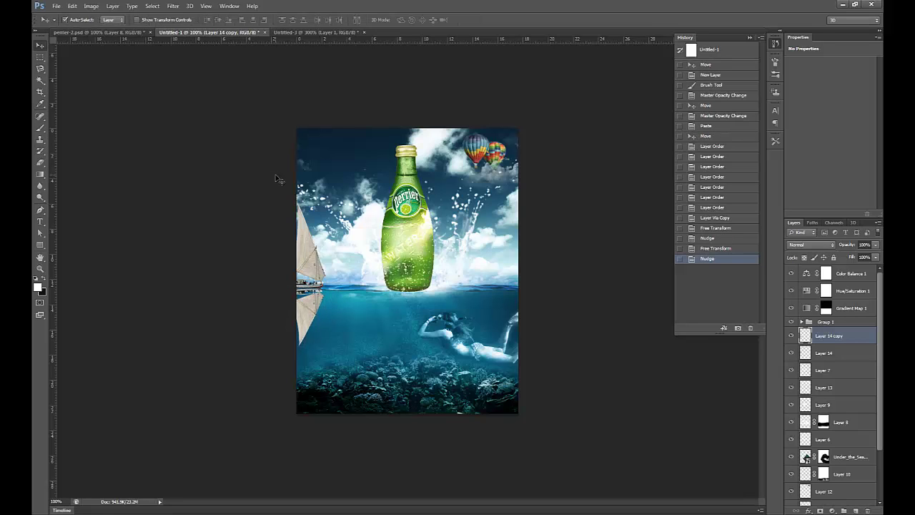
pyautogui.press('Up')
pyautogui.press('Up')
# Add a layer mask to Layer 14 copy and fade the reflection into the water with a black-to-white linear gradient.
pyautogui.click(822, 508)
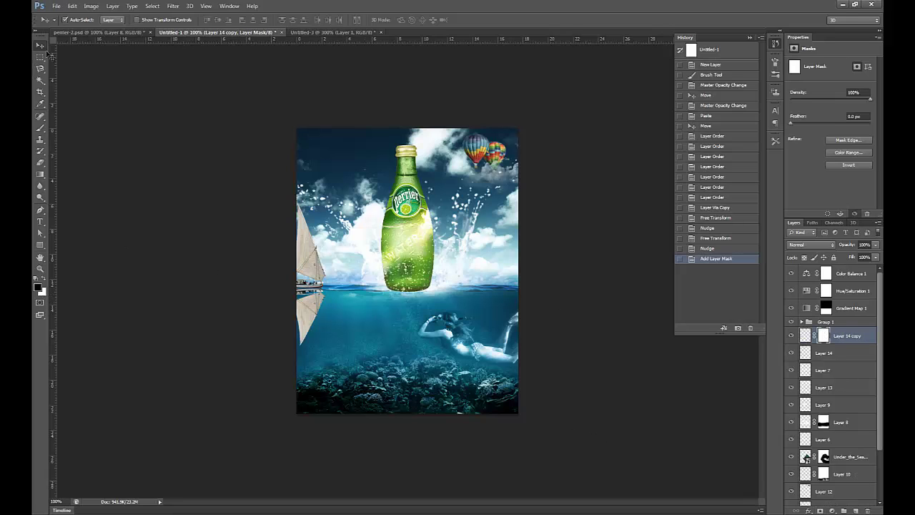
pyautogui.click(40, 175)
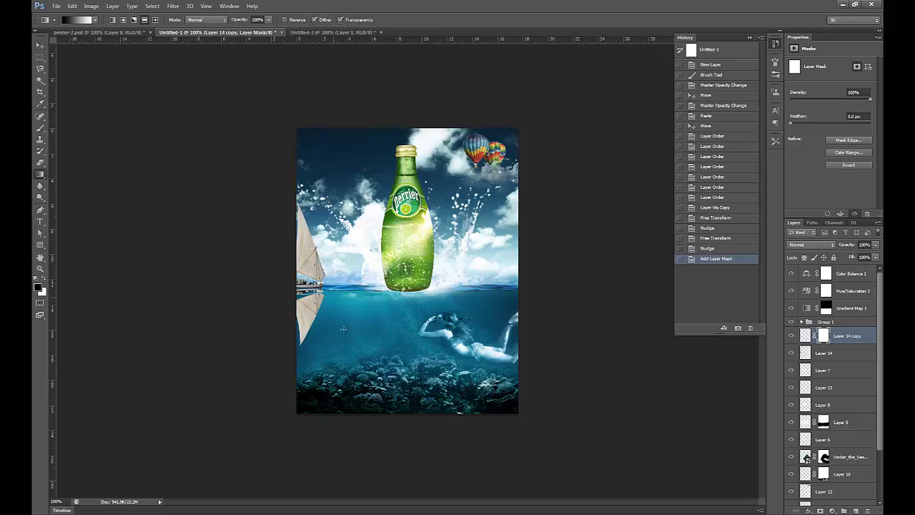
pyautogui.moveTo(309, 347); pyautogui.dragTo(309, 285)
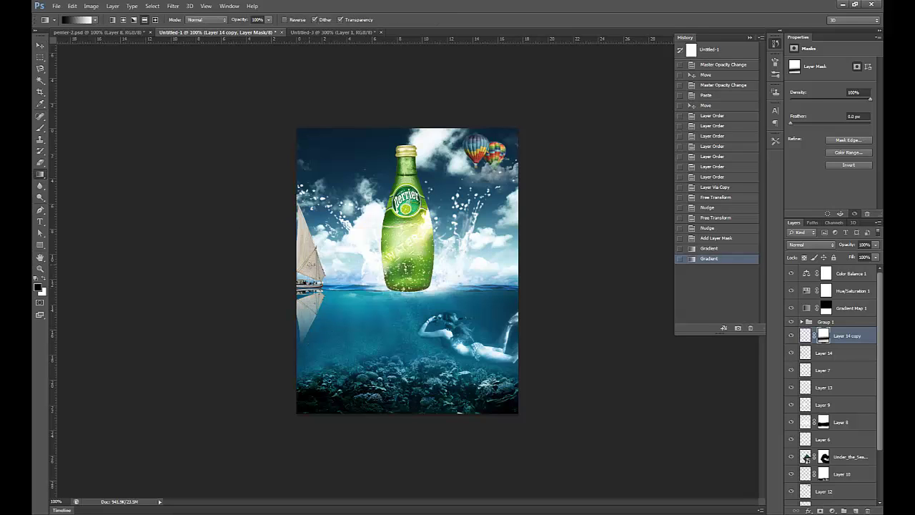
pyautogui.moveTo(310, 343); pyautogui.dragTo(310, 286)
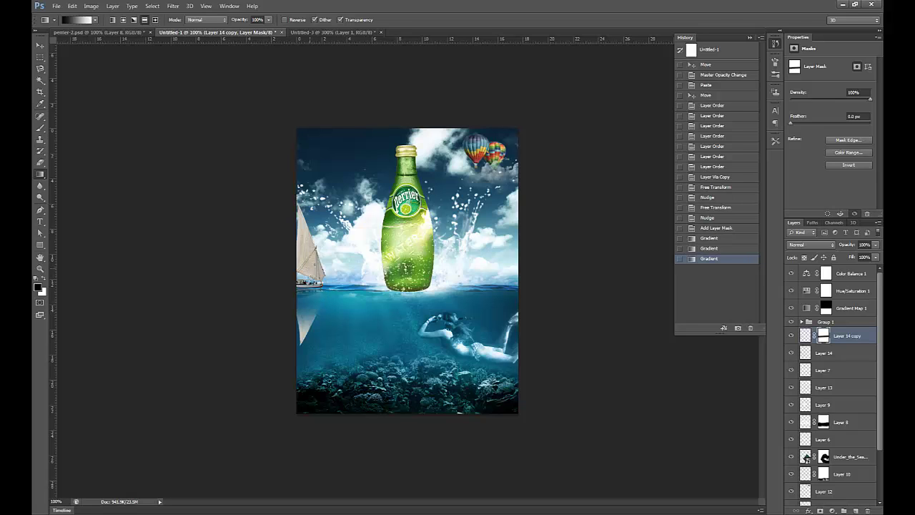
pyautogui.moveTo(309, 321); pyautogui.dragTo(307, 269)
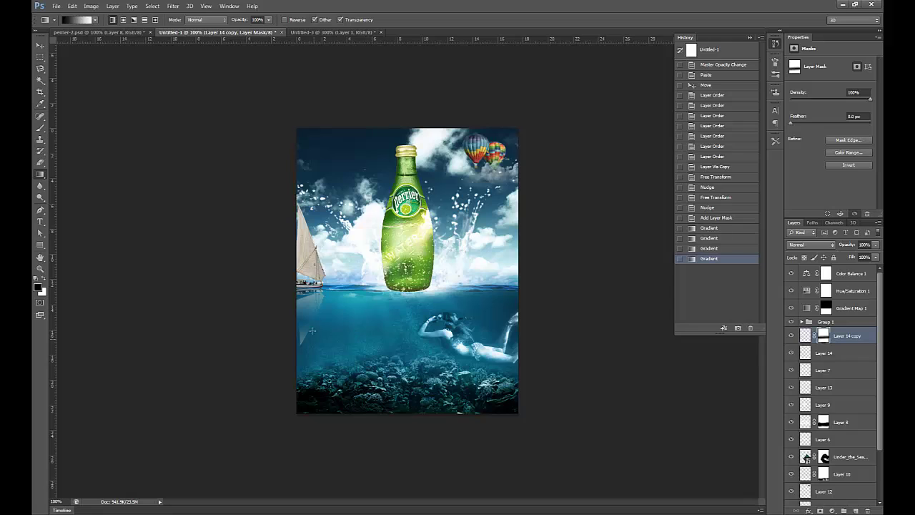
pyautogui.moveTo(312, 330); pyautogui.dragTo(310, 266)
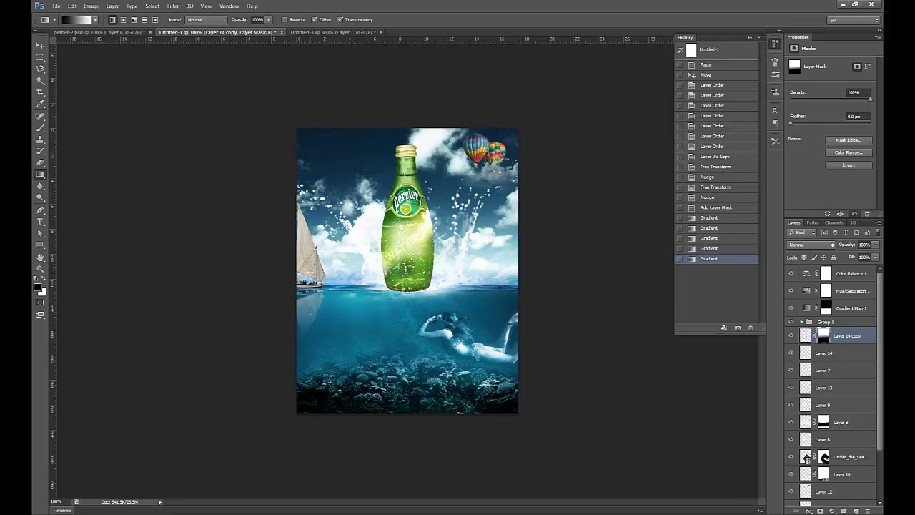
pyautogui.moveTo(310, 330); pyautogui.dragTo(310, 269)
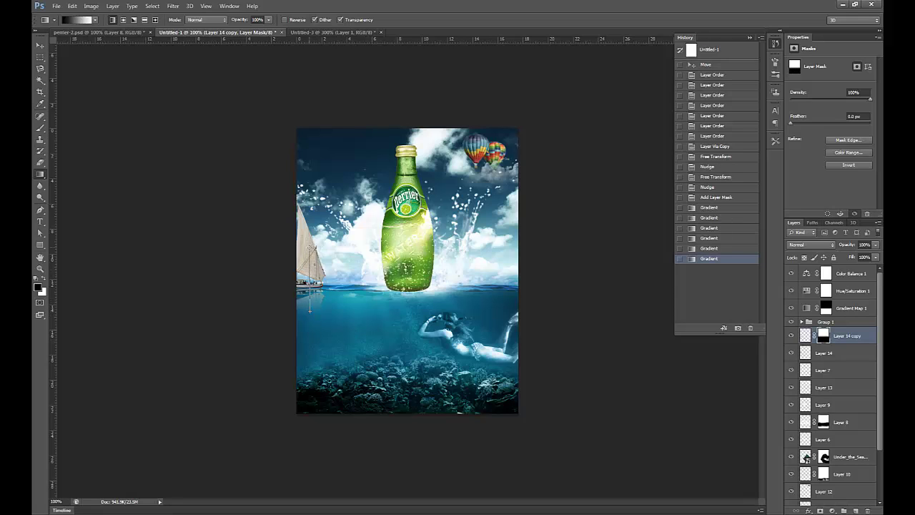
pyautogui.moveTo(309, 310); pyautogui.dragTo(309, 269)
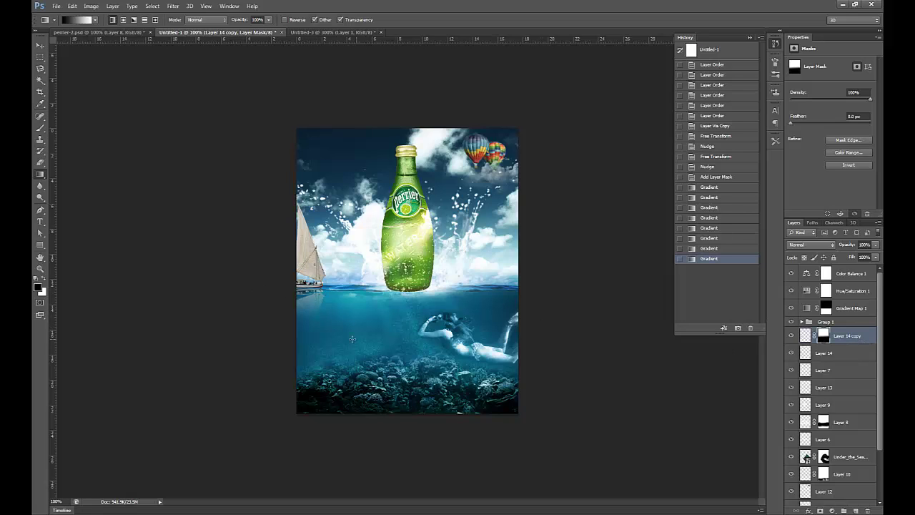
# Create a new layer directly above Layer 14 and choose the 1633 px water splash brush.
pyautogui.click(842, 355)
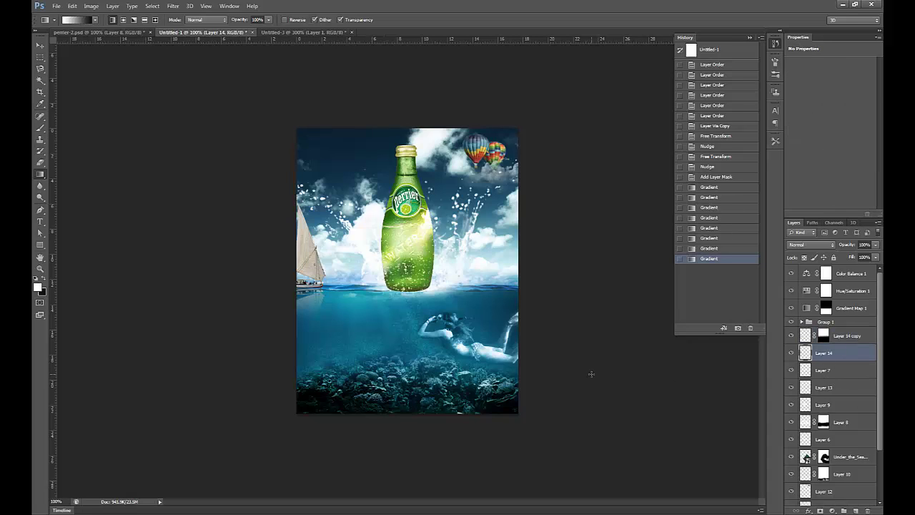
pyautogui.click(859, 507)
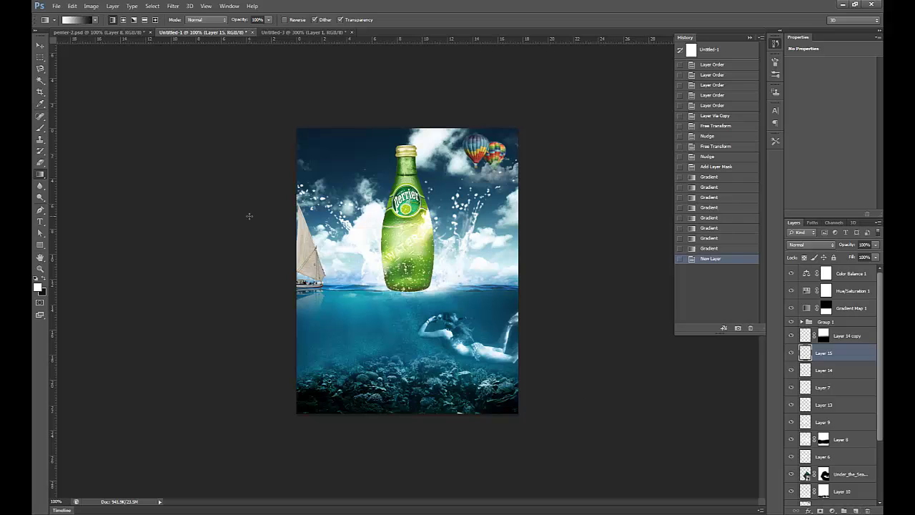
pyautogui.press('b')
pyautogui.rightClick(326, 233)
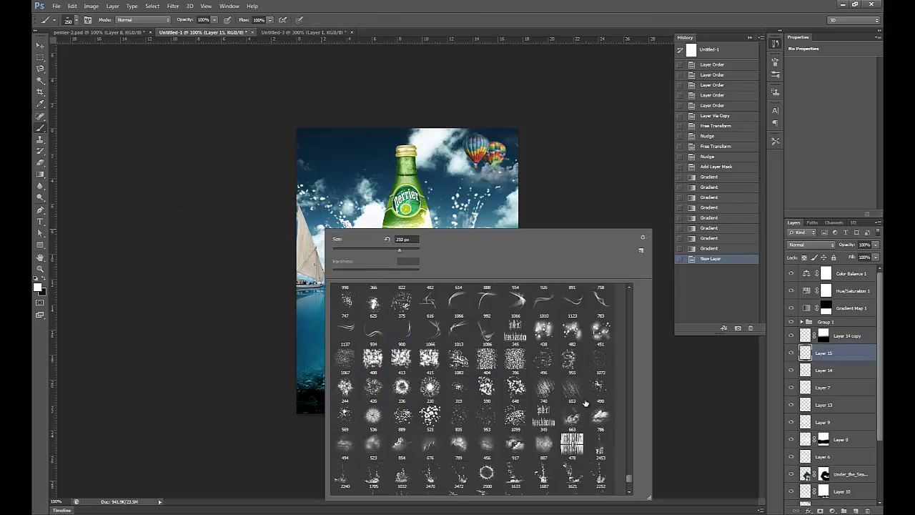
pyautogui.scroll(-5, 585, 404)
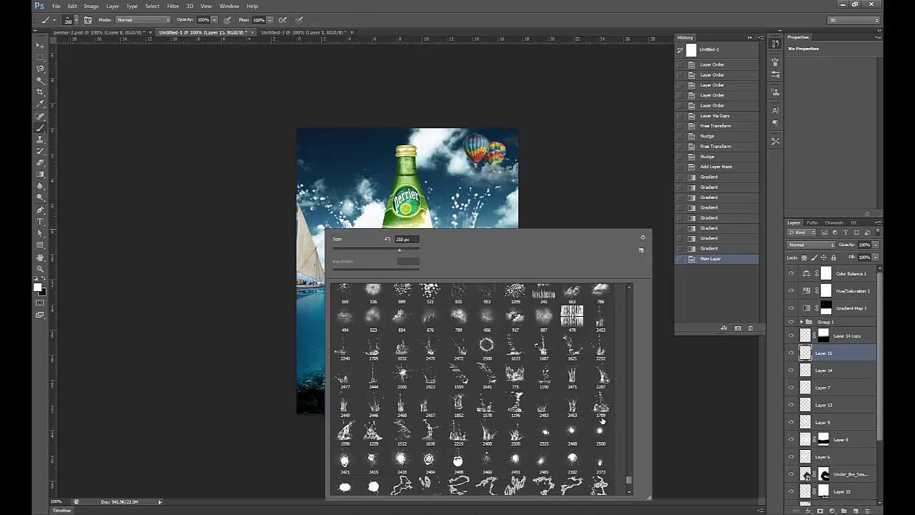
pyautogui.scroll(-1, 602, 420)
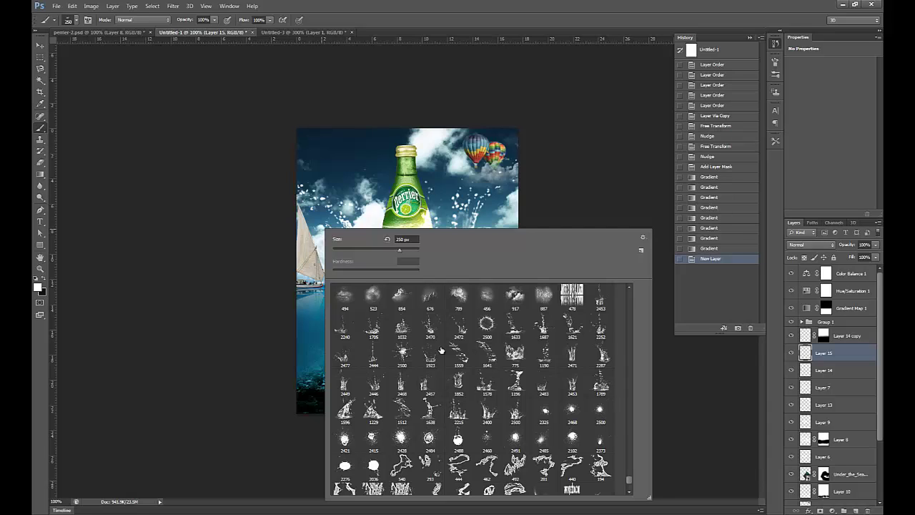
pyautogui.click(377, 333)
pyautogui.click(515, 330)
pyautogui.click(617, 3)
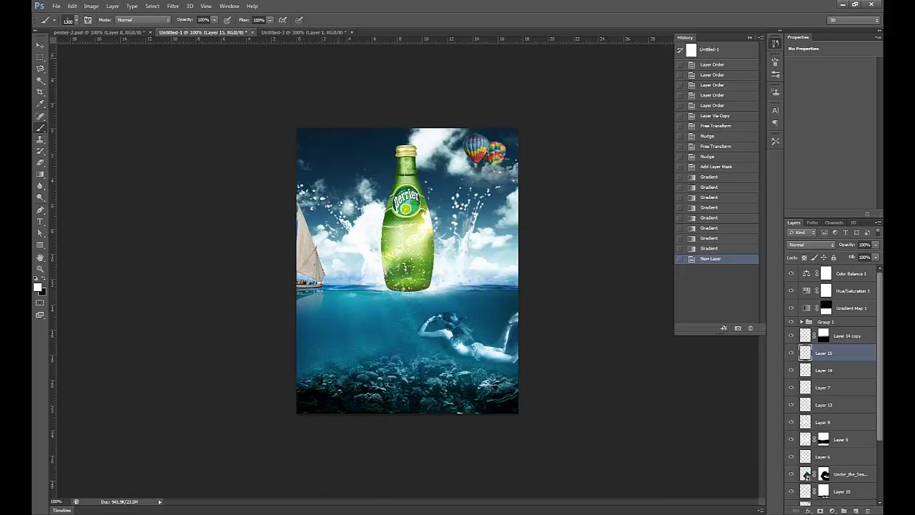
# Stamp a white splash over the sailboat at a brush size of 175 px, and enlarge the brush to 250 px.
pyautogui.press('[')
pyautogui.press('[')
pyautogui.press('[')
pyautogui.press('[')
pyautogui.press('[')
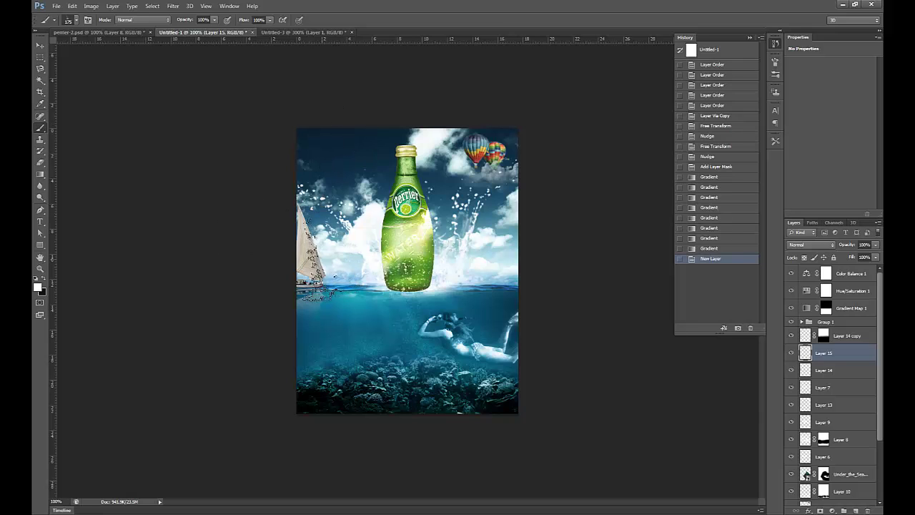
pyautogui.click(314, 257)
pyautogui.press(']')
pyautogui.press(']')
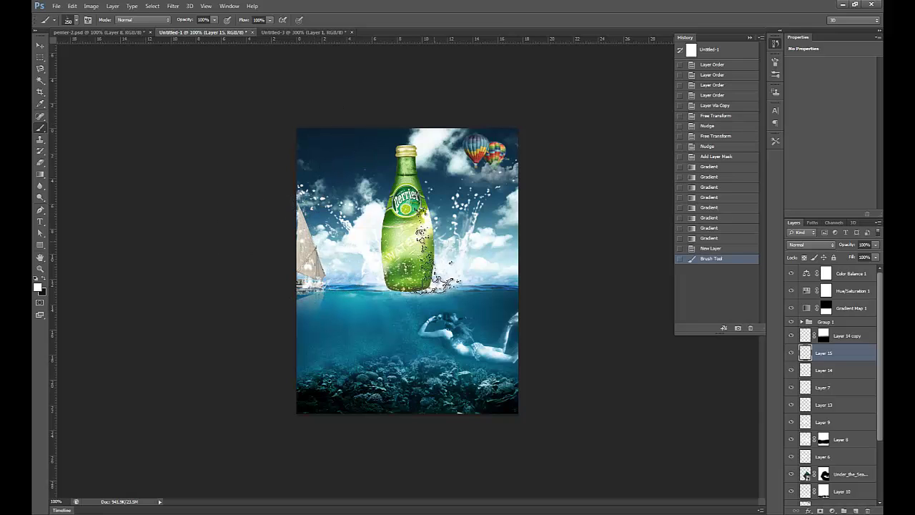
# Move the splash on Layer 15 slightly toward the image's left edge so it covers the boat's hull.
pyautogui.hotkey('ctrl', '+')
pyautogui.hotkey('ctrl', '+')
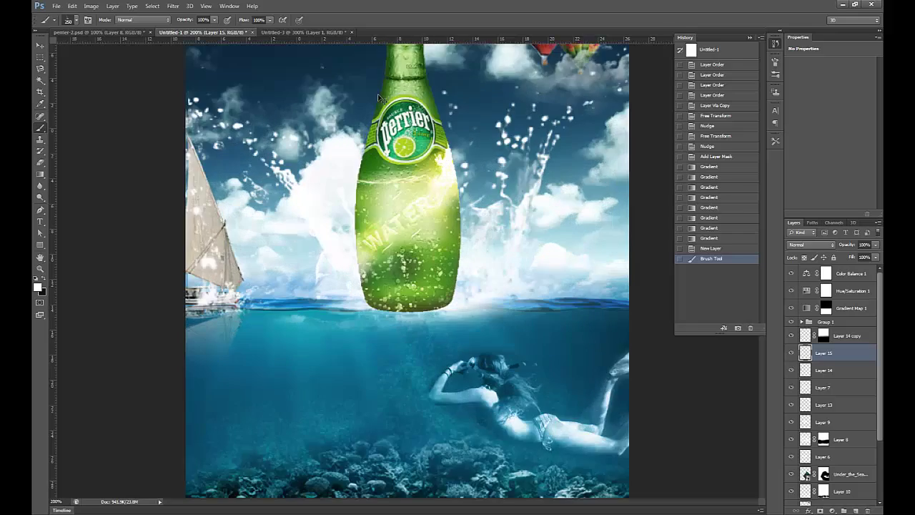
pyautogui.moveTo(235, 219); pyautogui.dragTo(492, 193)
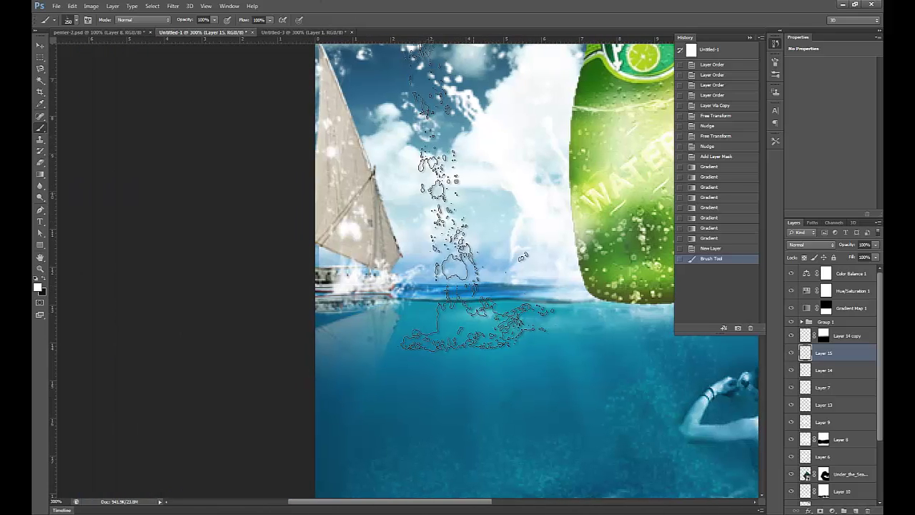
pyautogui.press('v')
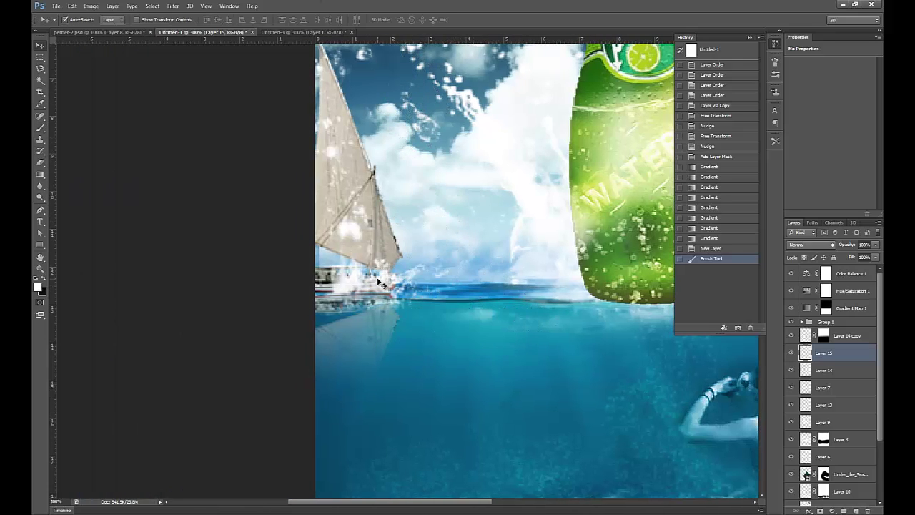
pyautogui.moveTo(382, 281); pyautogui.dragTo(361, 280)
# Scale the splash on Layer 15 down to about 82% and place it over the boat's hull.
pyautogui.hotkey('ctrl', 't')
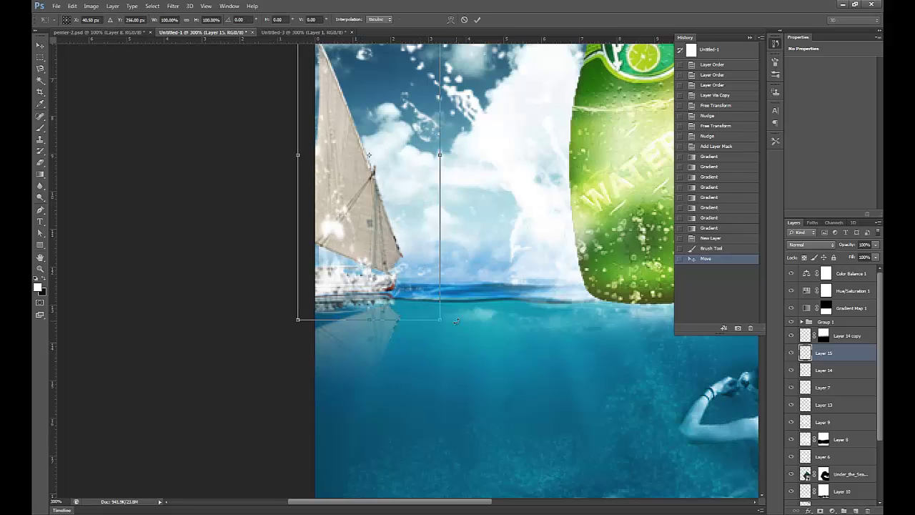
pyautogui.moveTo(441, 323); pyautogui.dragTo(427, 286)
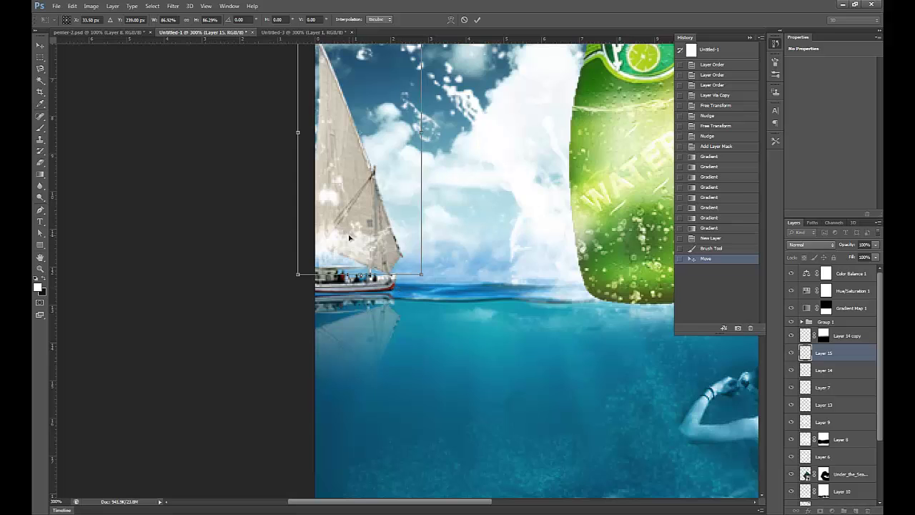
pyautogui.moveTo(358, 258); pyautogui.dragTo(355, 287)
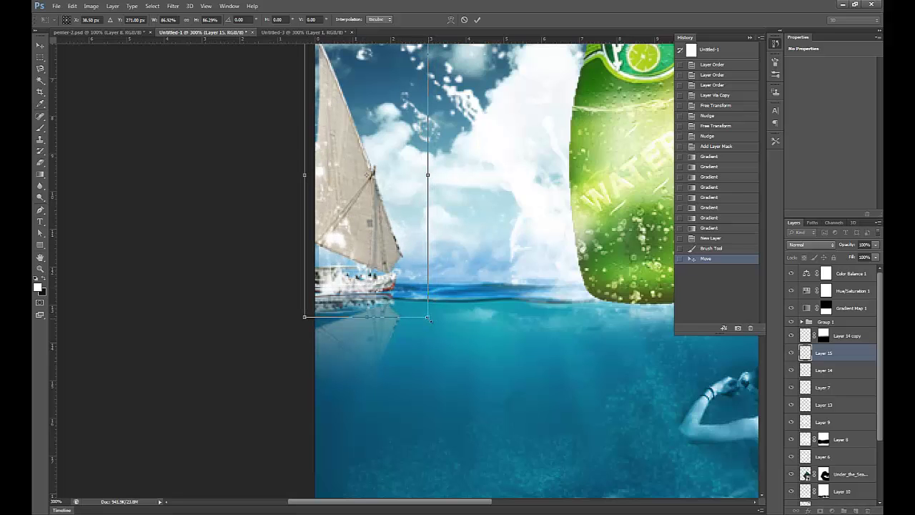
pyautogui.moveTo(429, 319); pyautogui.dragTo(420, 303)
pyautogui.moveTo(365, 261); pyautogui.dragTo(362, 284)
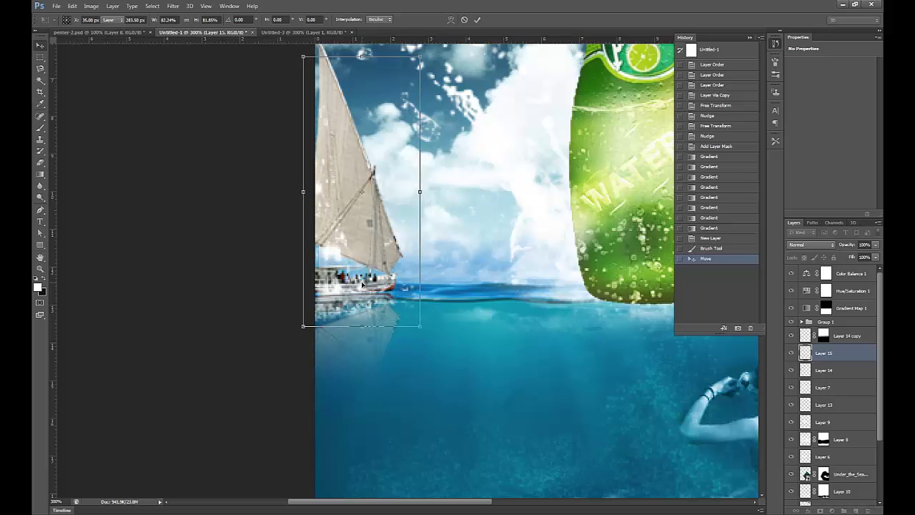
pyautogui.press('Return')
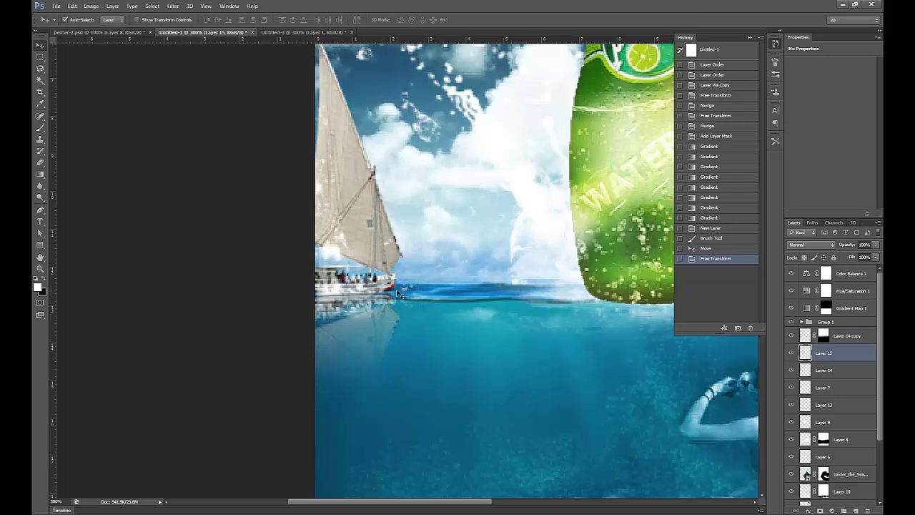
# Add a layer mask to Layer 15 and choose a soft round brush at a size of 45 px.
pyautogui.click(820, 510)
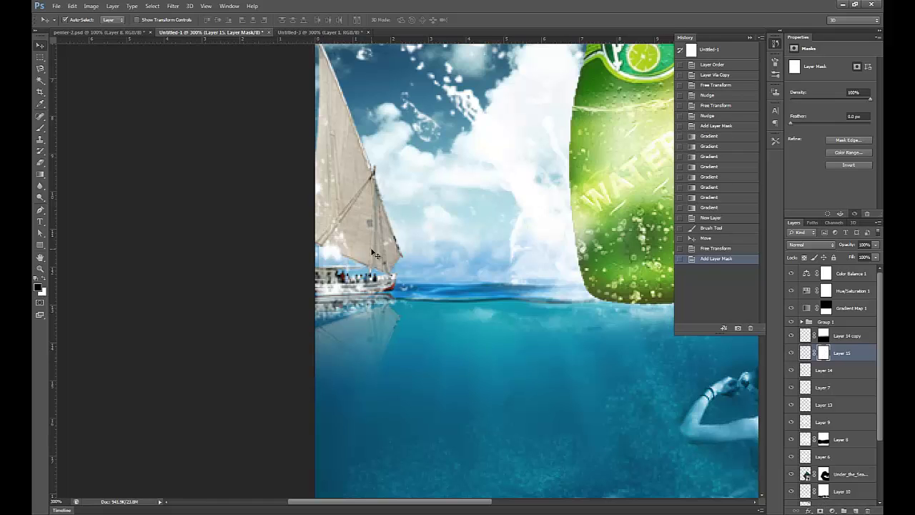
pyautogui.press('b')
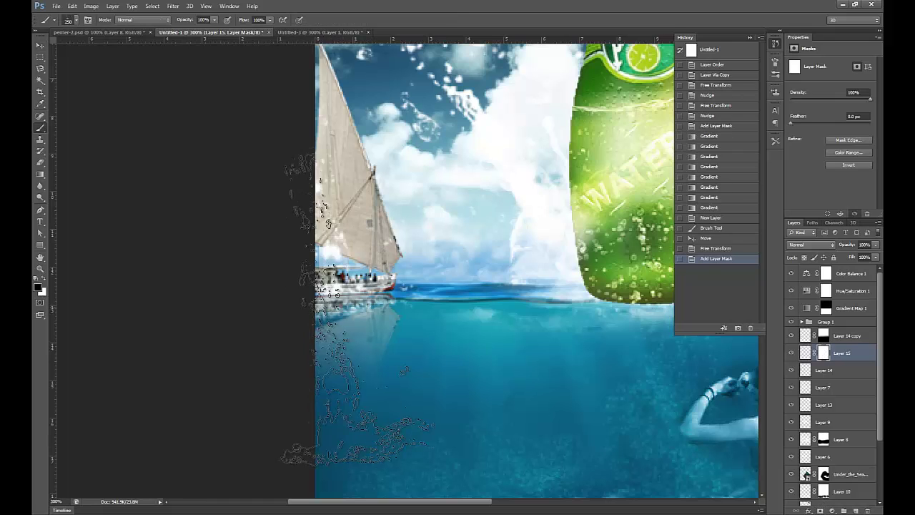
pyautogui.rightClick(384, 180)
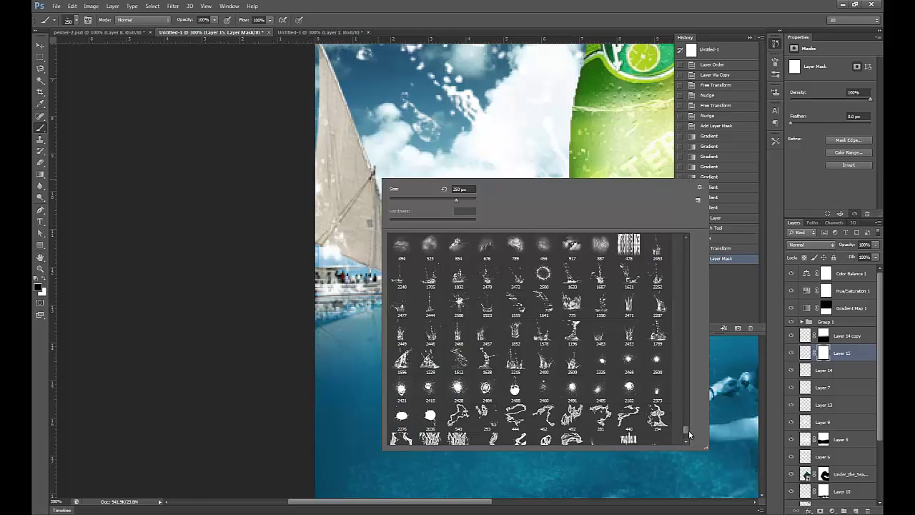
pyautogui.moveTo(686, 432); pyautogui.dragTo(686, 235)
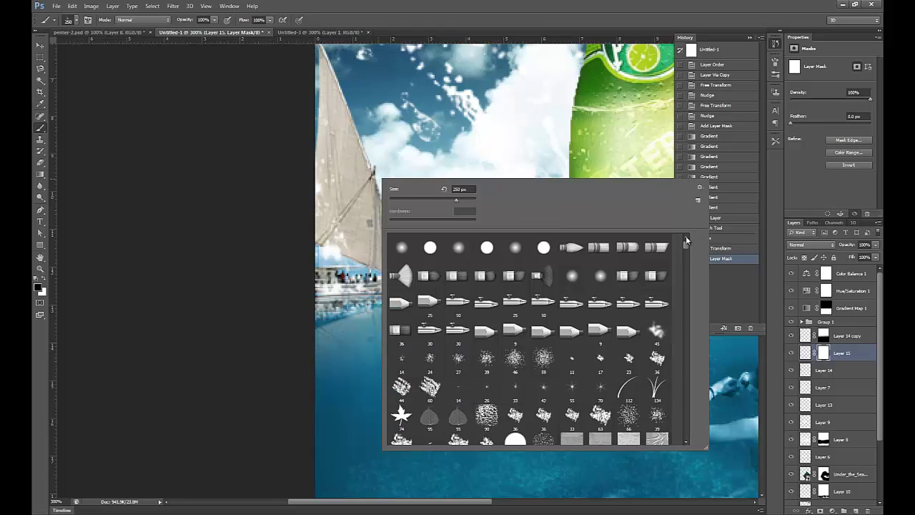
pyautogui.click(400, 247)
pyautogui.press('Return')
pyautogui.press('[')
pyautogui.press('[')
pyautogui.press('[')
pyautogui.press('[')
pyautogui.press('[')
pyautogui.press('[')
pyautogui.press('[')
pyautogui.press('[')
pyautogui.press('[')
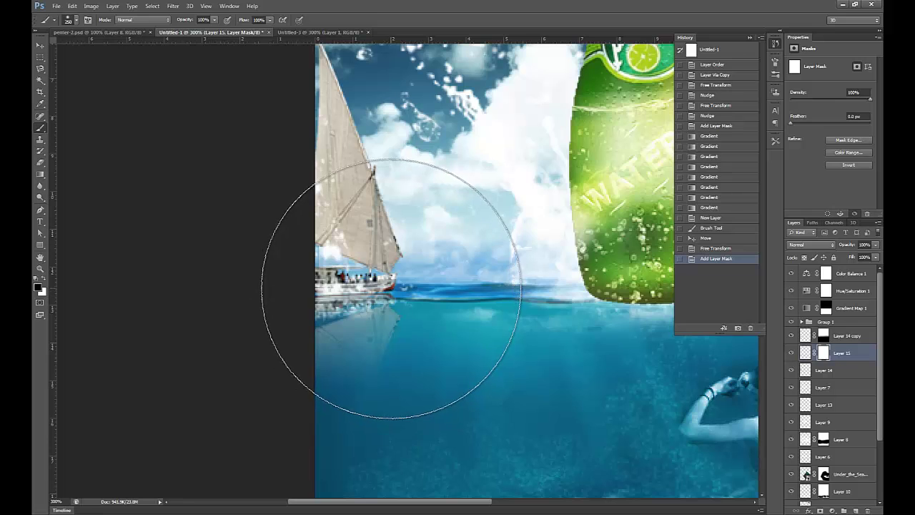
pyautogui.press('[')
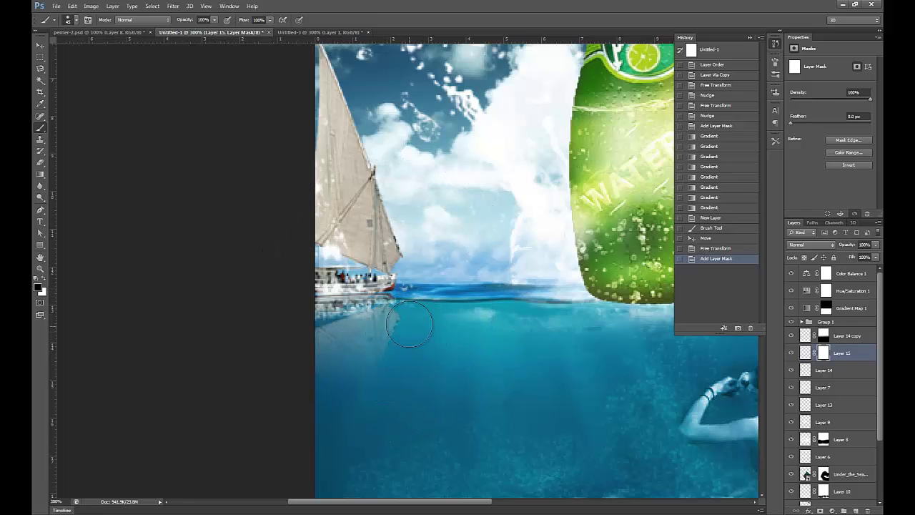
# Paint black on the Layer 15 mask to hide the splash over the reflection, sails and sky beside the boat.
pyautogui.moveTo(366, 323); pyautogui.dragTo(390, 318)
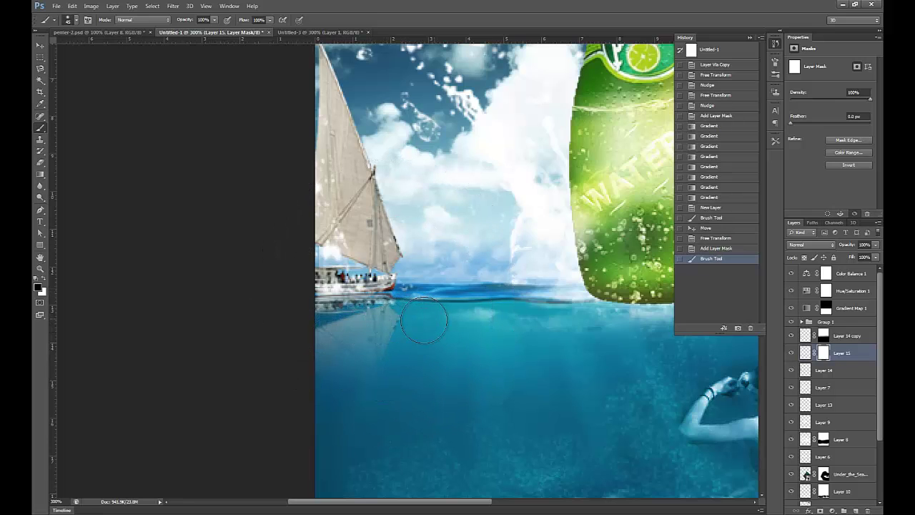
pyautogui.moveTo(333, 234)
pyautogui.mouseDown()
pyautogui.moveTo(373, 237)
pyautogui.moveTo(395, 246)
pyautogui.moveTo(463, 223)
pyautogui.mouseUp()
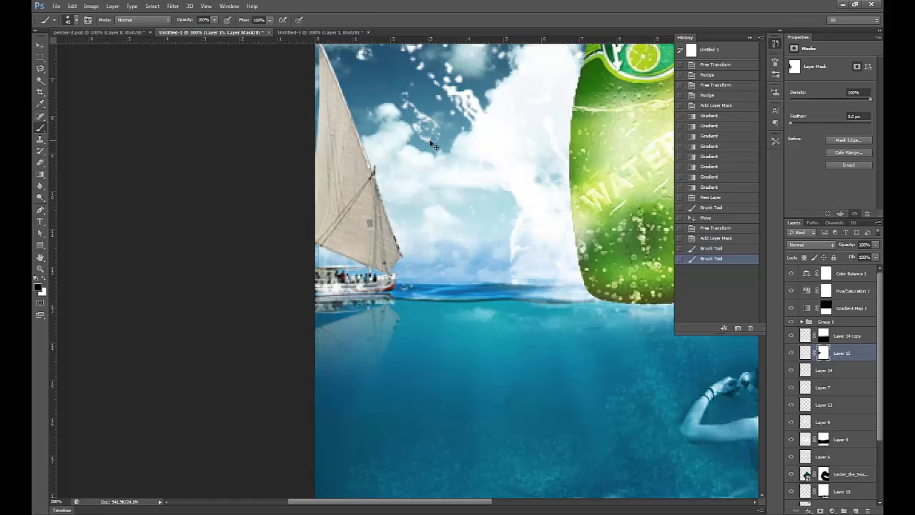
pyautogui.hotkey('ctrl', '-')
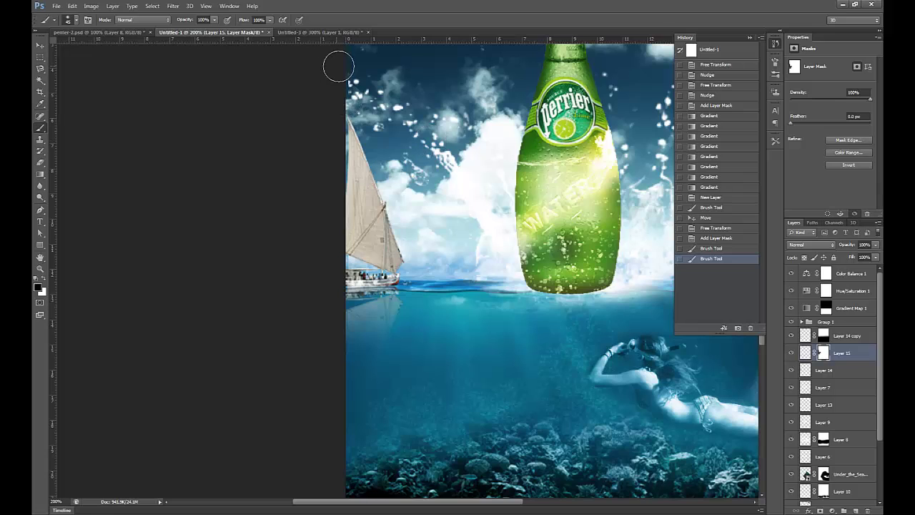
pyautogui.moveTo(413, 208)
pyautogui.mouseDown()
pyautogui.moveTo(451, 218)
pyautogui.moveTo(435, 212)
pyautogui.mouseUp()
# Duplicate the Layer 15 splash toward the boat's bow and flip the copy horizontally with Free Transform.
pyautogui.press('v')
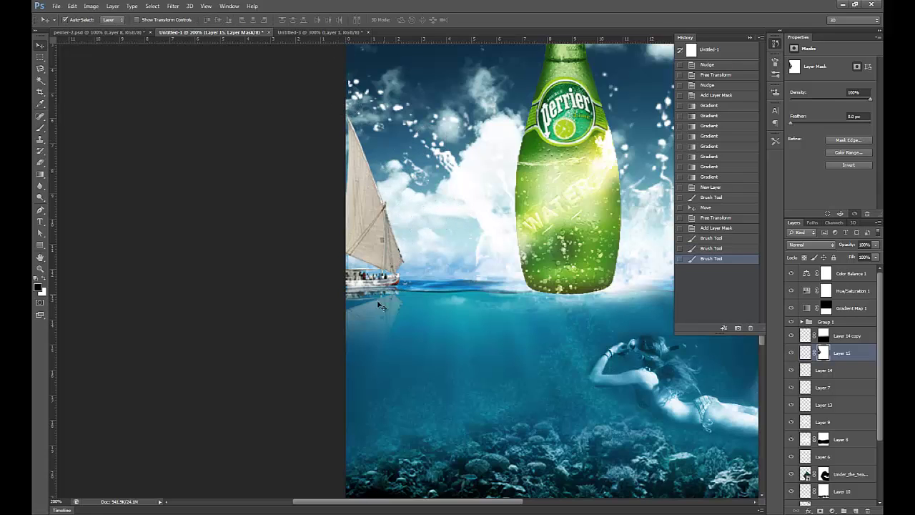
pyautogui.moveTo(356, 289); pyautogui.dragTo(399, 290)
pyautogui.hotkey('ctrl', 't')
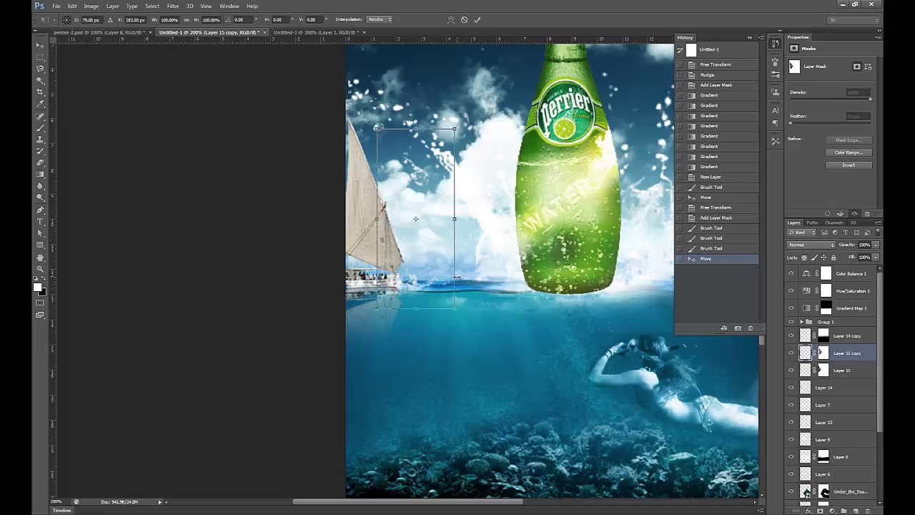
pyautogui.moveTo(457, 220); pyautogui.dragTo(353, 220)
pyautogui.moveTo(395, 242)
pyautogui.mouseDown()
pyautogui.moveTo(397, 250)
pyautogui.moveTo(381, 240)
pyautogui.moveTo(391, 239)
pyautogui.mouseUp()
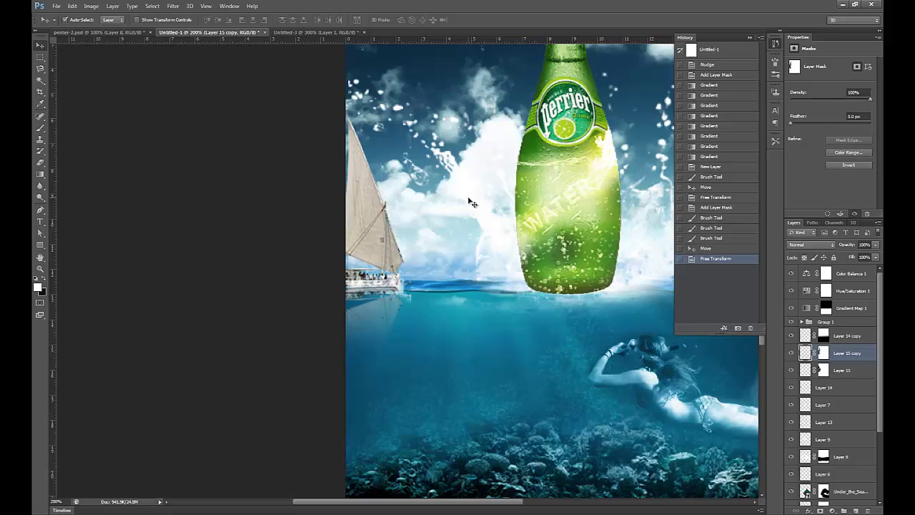
# Refine the Layer 15 copy mask with black below the bow and white along the hull, using a 25 px brush.
pyautogui.hotkey('ctrl', '+')
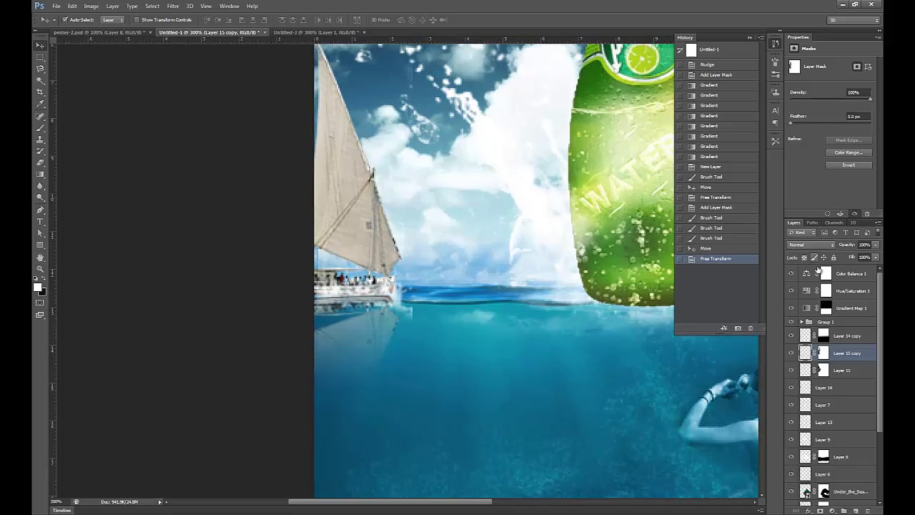
pyautogui.click(824, 353)
pyautogui.press('b')
pyautogui.moveTo(403, 289)
pyautogui.mouseDown()
pyautogui.moveTo(390, 332)
pyautogui.moveTo(400, 322)
pyautogui.mouseUp()
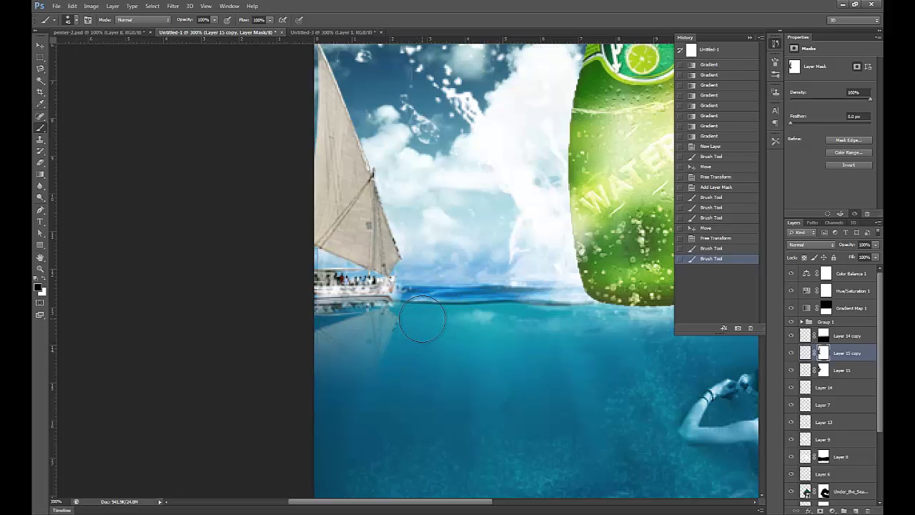
pyautogui.press('x')
pyautogui.moveTo(381, 279)
pyautogui.mouseDown()
pyautogui.moveTo(372, 292)
pyautogui.moveTo(330, 292)
pyautogui.moveTo(406, 285)
pyautogui.moveTo(323, 293)
pyautogui.mouseUp()
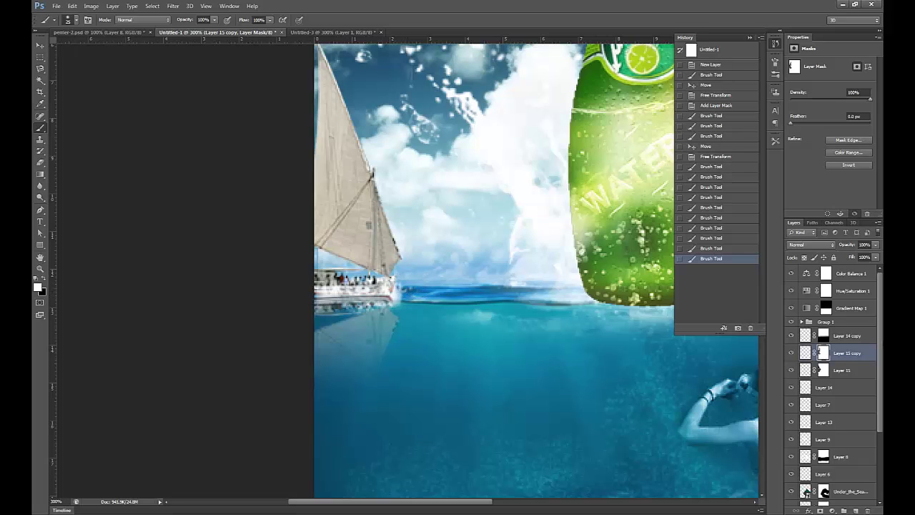
# Nudge the splash on Layer 15 copy slightly up and to the right at the boat's bow.
pyautogui.click(804, 352)
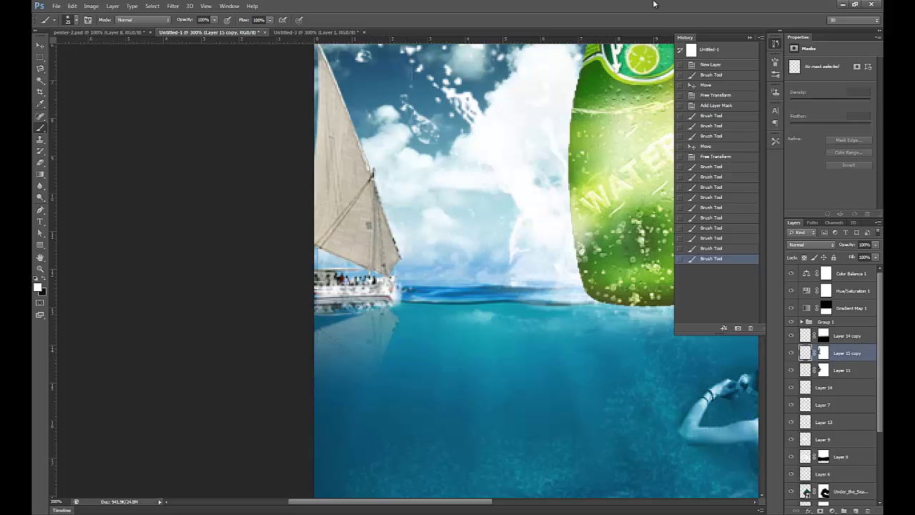
pyautogui.hotkey('ctrl', 'Up')
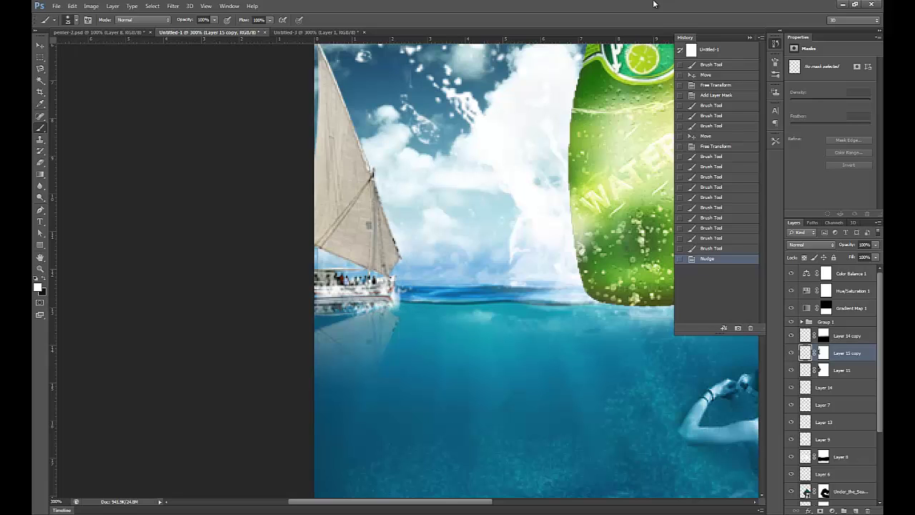
pyautogui.hotkey('ctrl', 'Right')
pyautogui.hotkey('ctrl', 'Right')
pyautogui.hotkey('ctrl', 'Right')
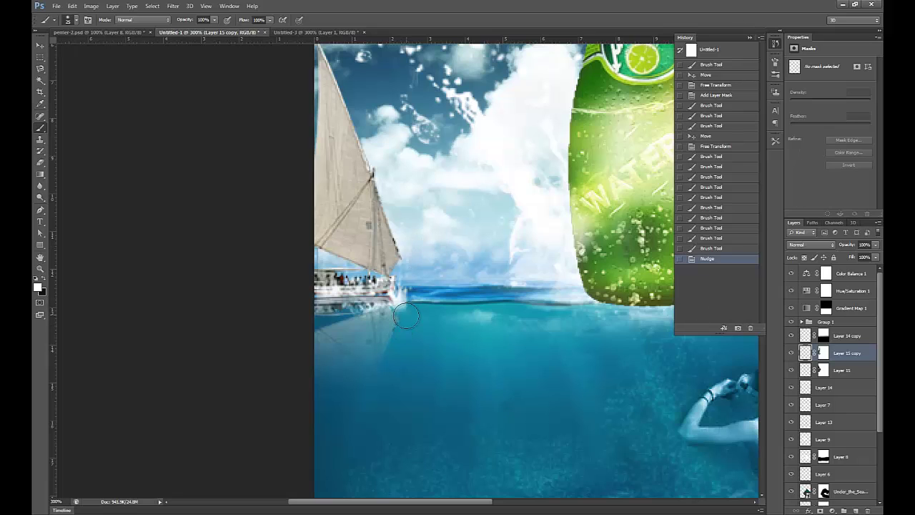
pyautogui.press('x')
pyautogui.moveTo(405, 315)
pyautogui.mouseDown()
pyautogui.moveTo(356, 318)
pyautogui.moveTo(418, 316)
pyautogui.moveTo(377, 315)
pyautogui.mouseUp()
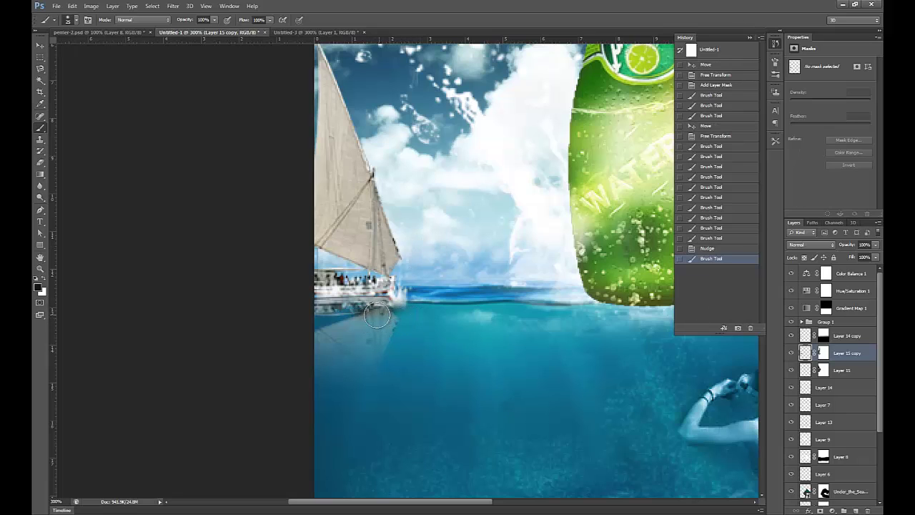
pyautogui.hotkey('ctrl', 'z')
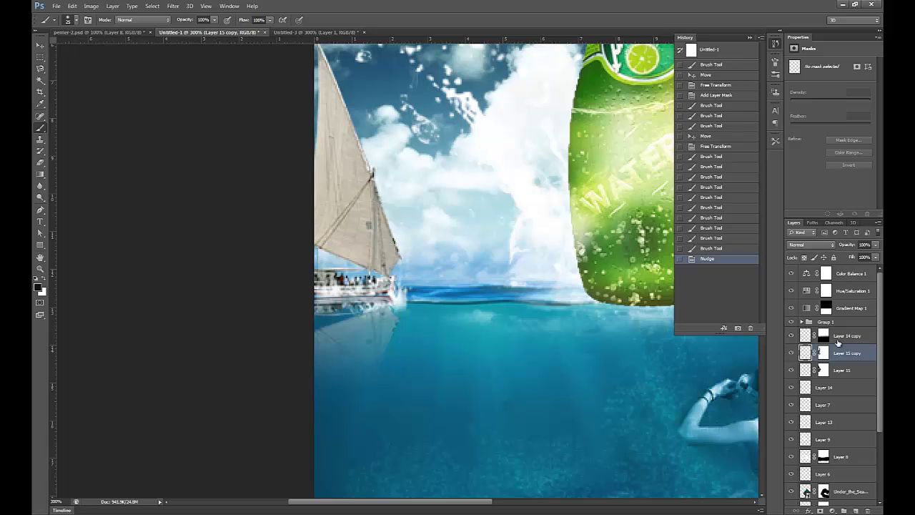
# Paint on the Layer 15 copy mask to hide the splash below the waterline under the hull.
pyautogui.click(823, 353)
pyautogui.press('x')
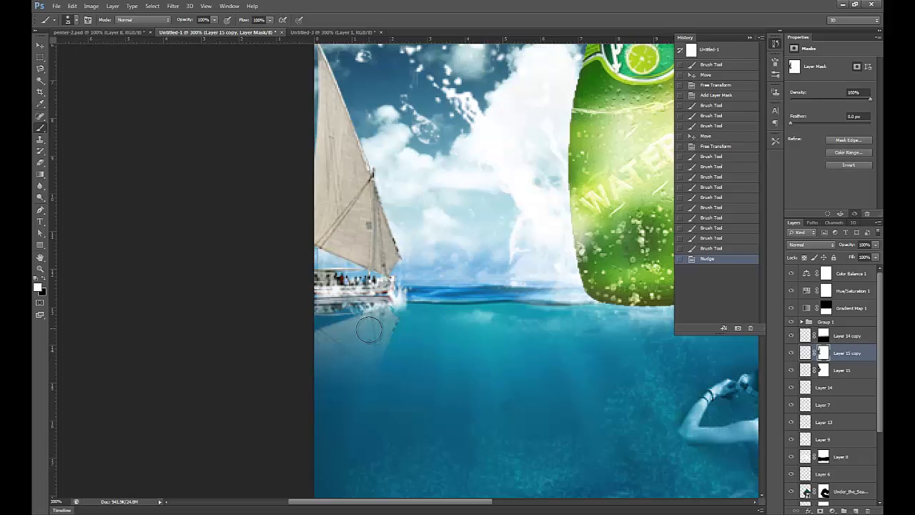
pyautogui.click(412, 319)
pyautogui.press('x')
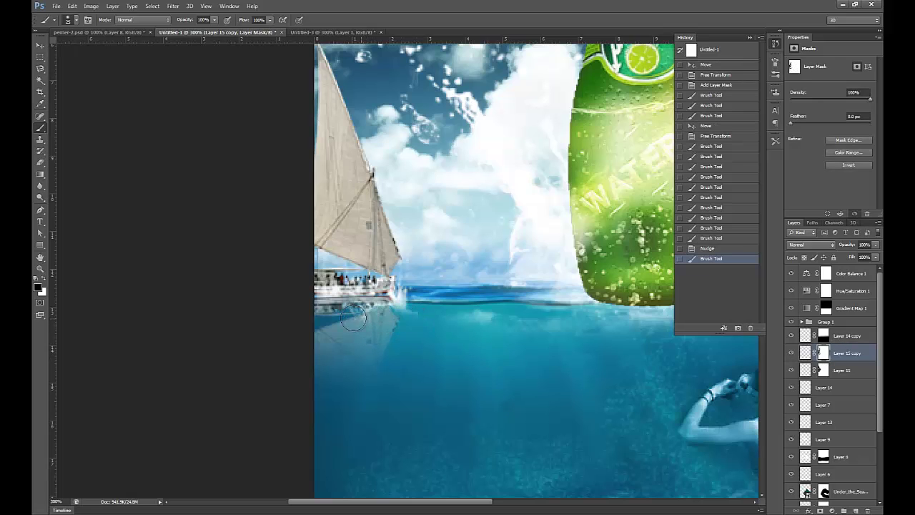
pyautogui.moveTo(353, 317)
pyautogui.mouseDown()
pyautogui.moveTo(408, 311)
pyautogui.moveTo(361, 315)
pyautogui.mouseUp()
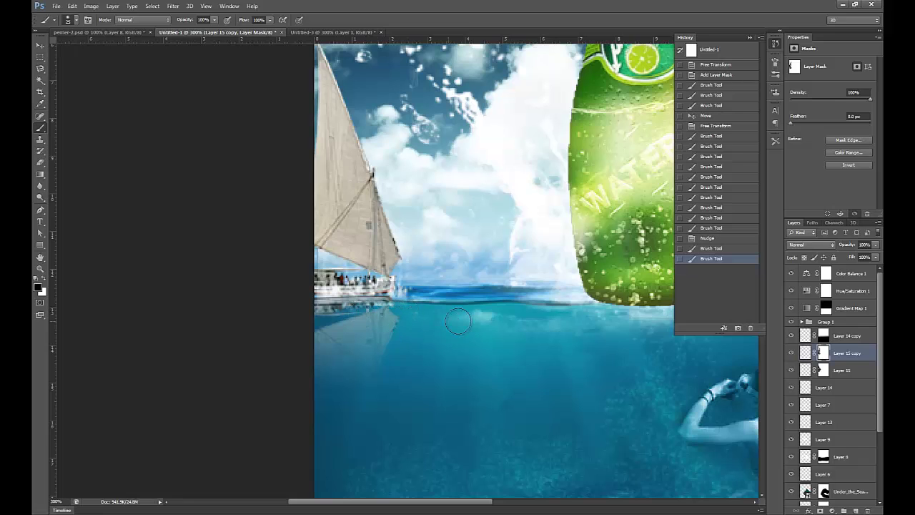
# Nudge the Layer 15 copy splash slightly upward and mask out its stray spray near the bow and over the sail.
pyautogui.press('v')
pyautogui.press('Up')
pyautogui.press('Up')
pyautogui.press('Up')
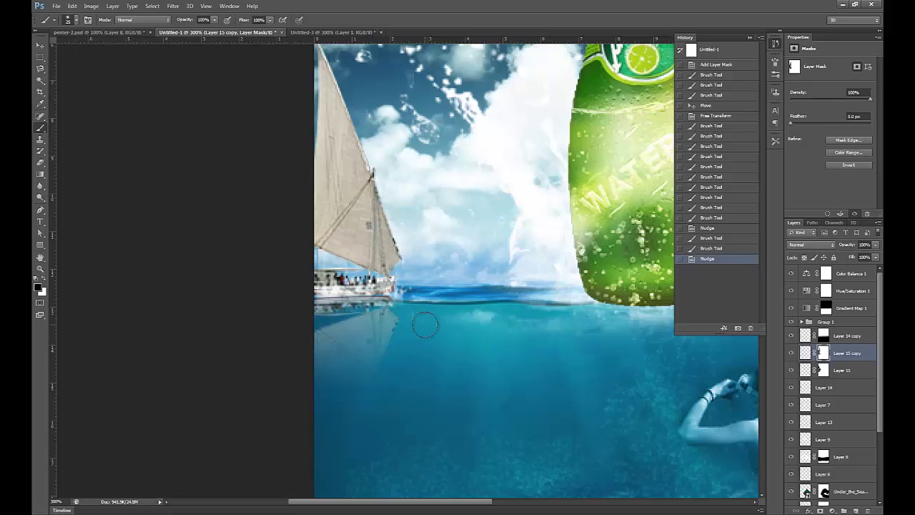
pyautogui.moveTo(438, 321); pyautogui.dragTo(492, 289)
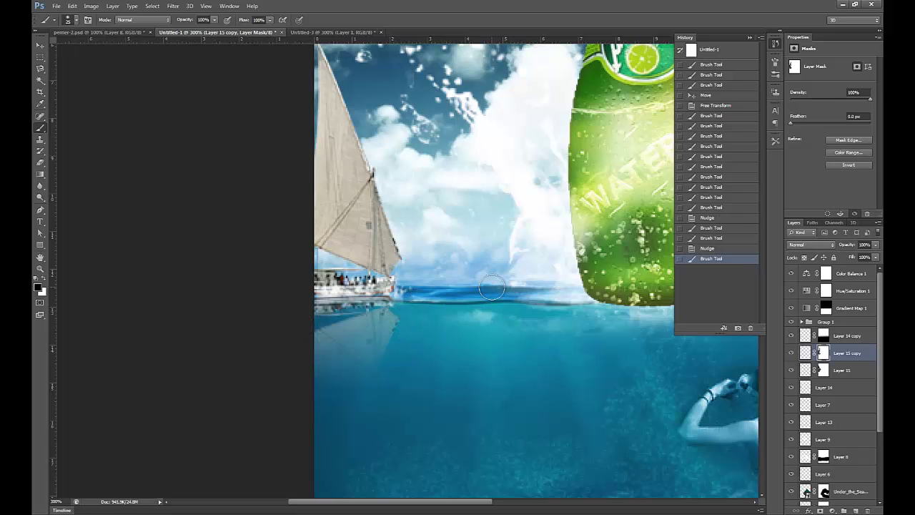
pyautogui.press('Up')
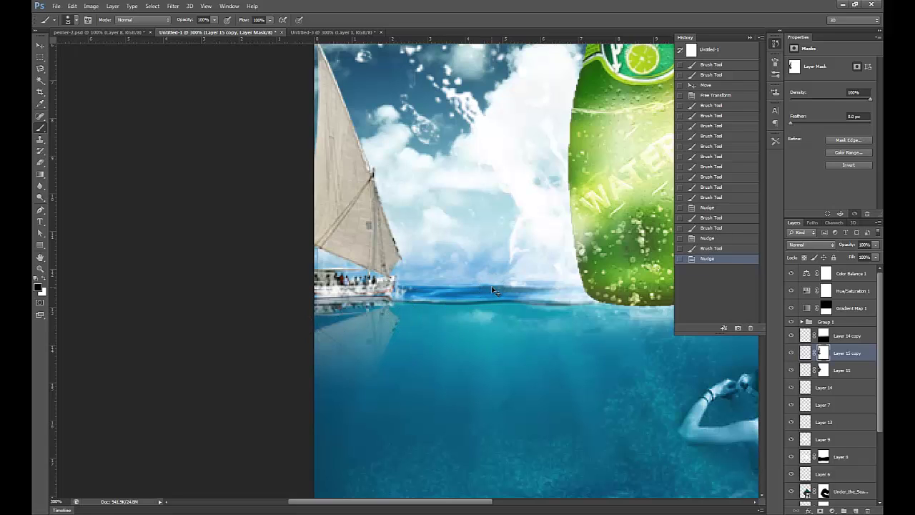
pyautogui.press('b')
pyautogui.moveTo(340, 101); pyautogui.dragTo(391, 133)
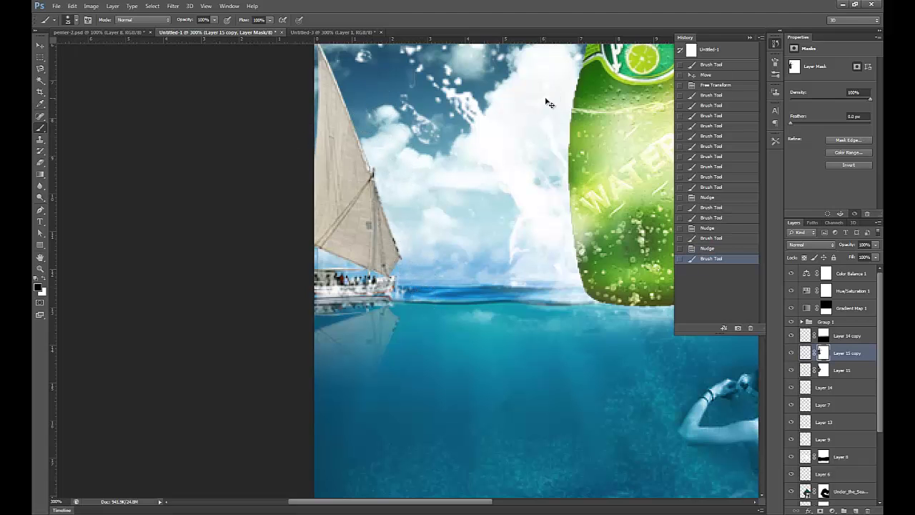
# Nudge the Layer 15 copy splash slightly left and mask its lower edge just beneath the boat's bow.
pyautogui.hotkey('ctrl', '-')
pyautogui.hotkey('ctrl', '-')
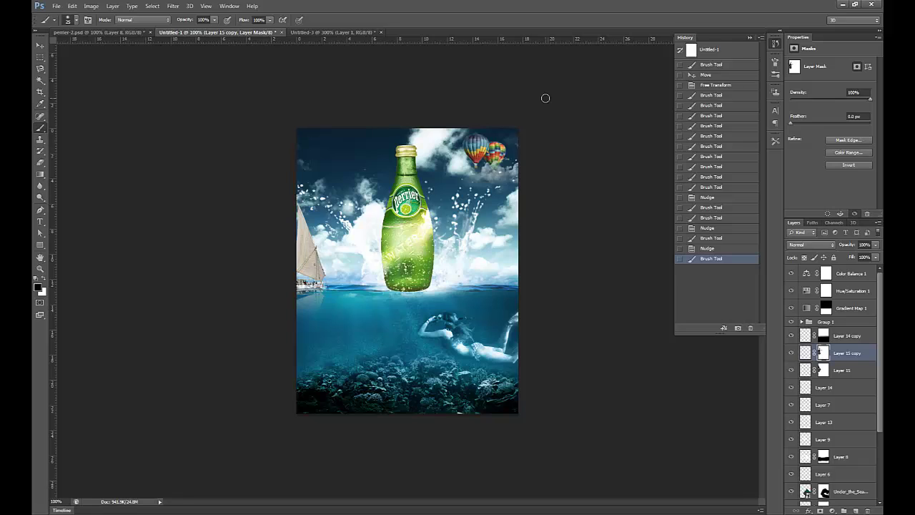
pyautogui.hotkey('ctrl', 'Left')
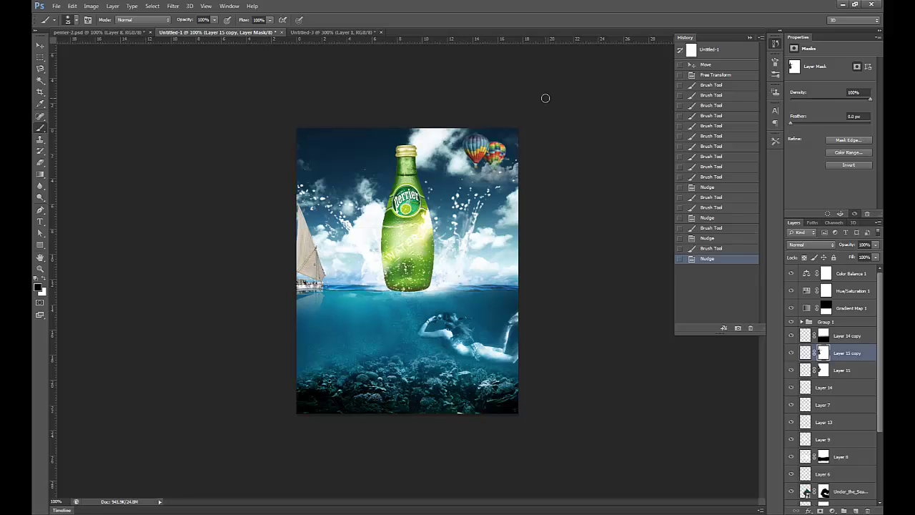
pyautogui.click(318, 293)
pyautogui.hotkey('ctrl', 'z')
pyautogui.click(319, 294)
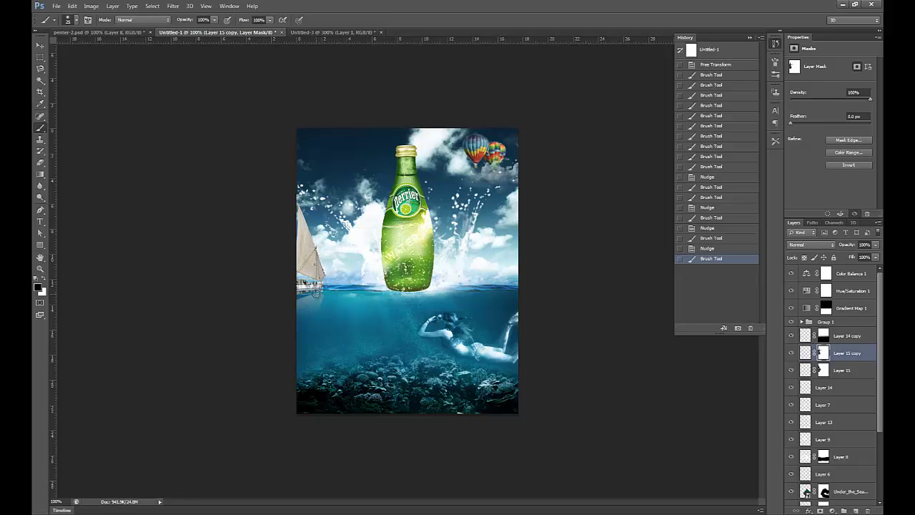
# Mask out the remaining bit of Layer 15 copy's splash just below the boat's bow.
pyautogui.click(319, 294)
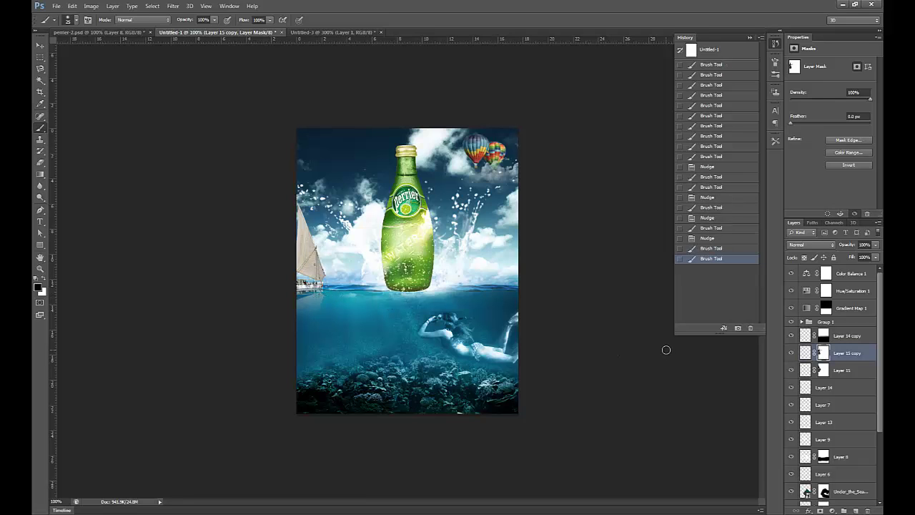
pyautogui.hotkey('ctrl', '=')
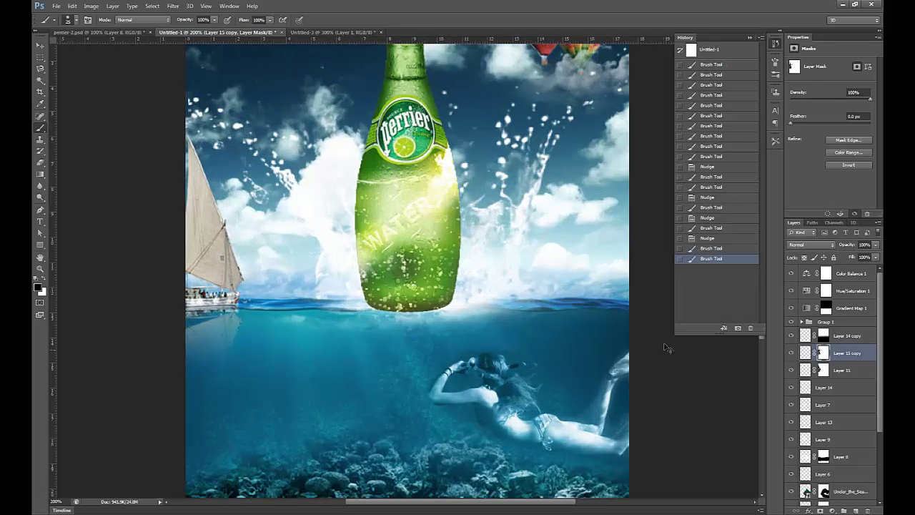
pyautogui.hotkey('ctrl', 'z')
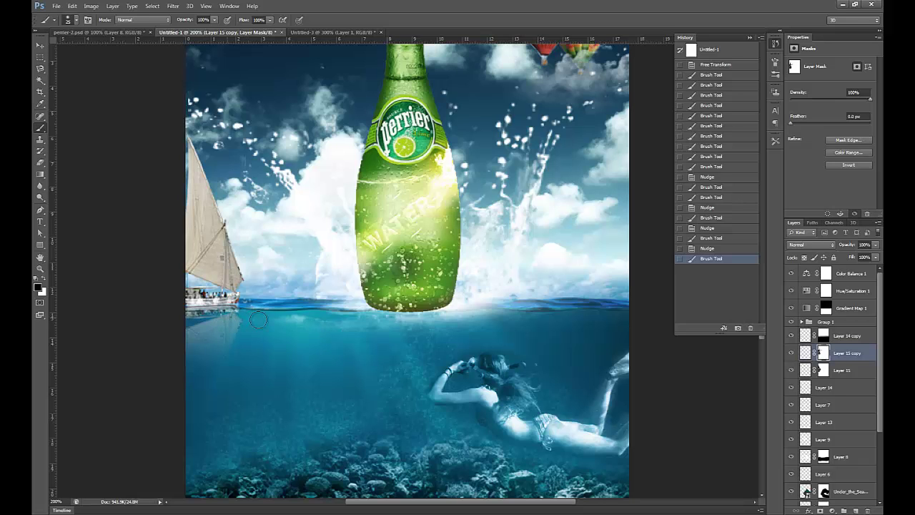
pyautogui.click(628, 326)
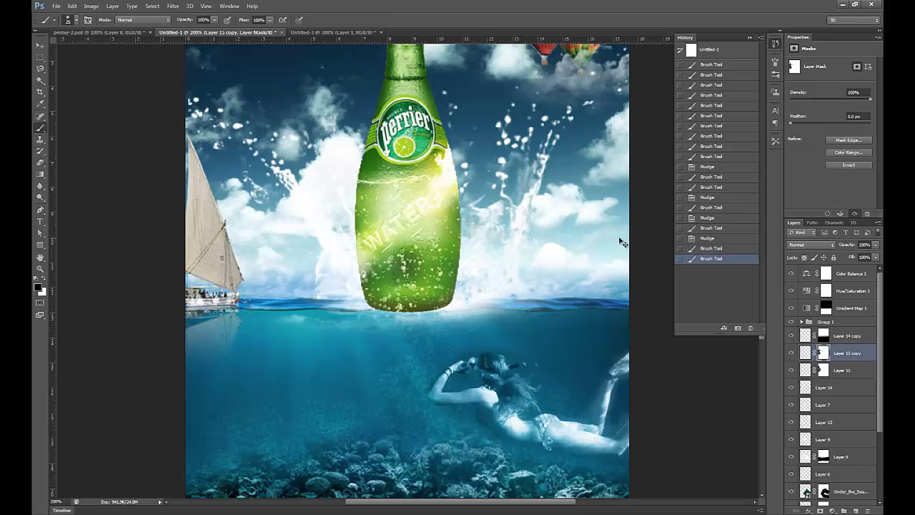
pyautogui.hotkey('ctrl', '-')
pyautogui.hotkey('ctrl', '-')
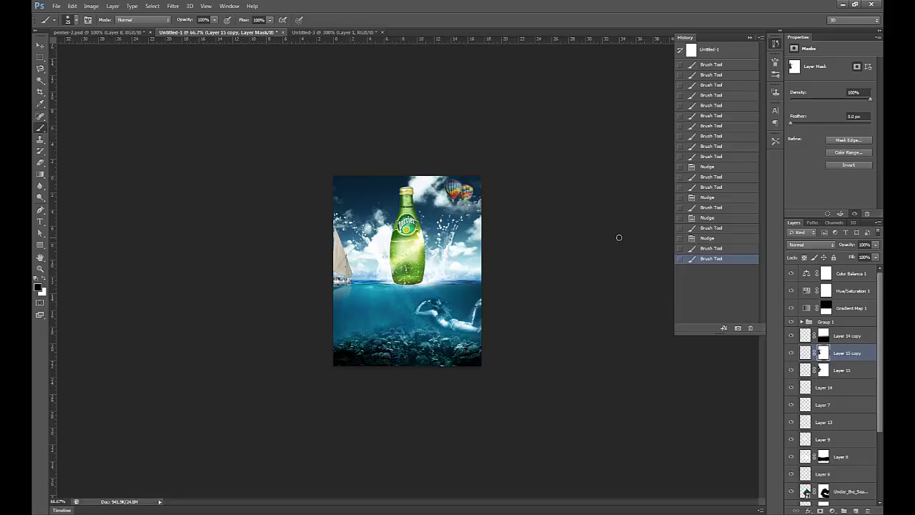
# Check the colour tone of the perrier-2.psd reference and return to the composite.
pyautogui.click(126, 33)
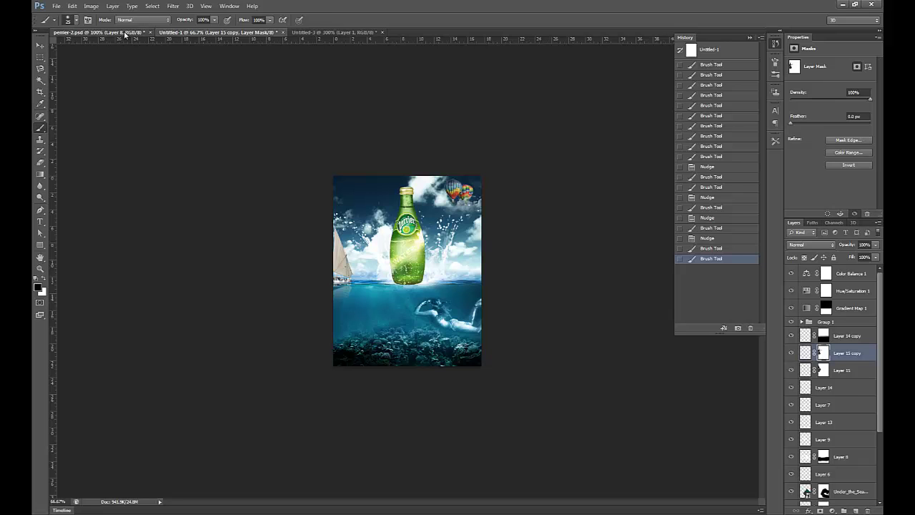
pyautogui.hotkey('ctrl', 'd')
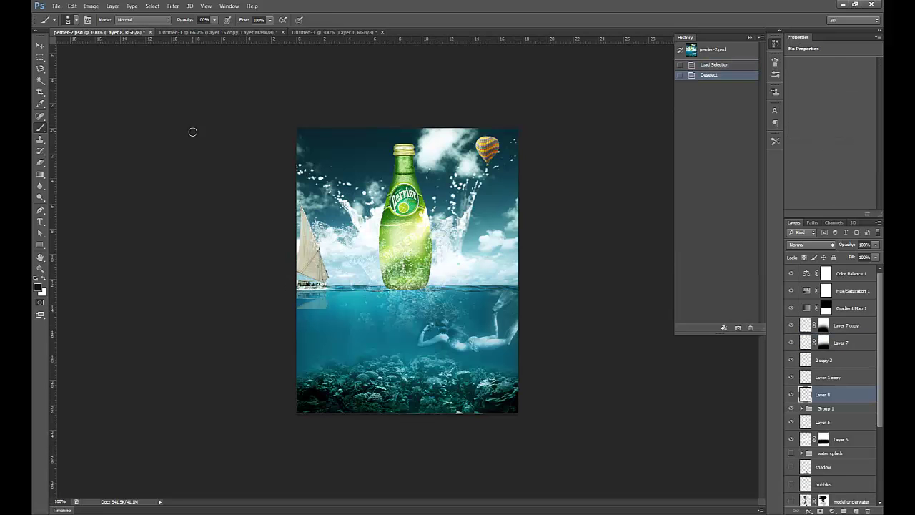
pyautogui.click(201, 33)
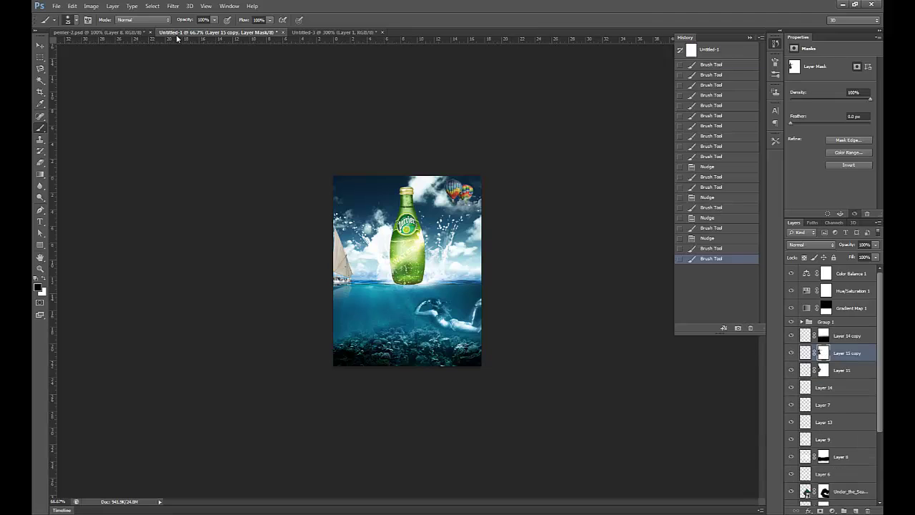
# Adjust the opacity of the Color Balance 1 and Gradient Map 1 adjustment layers.
pyautogui.click(852, 273)
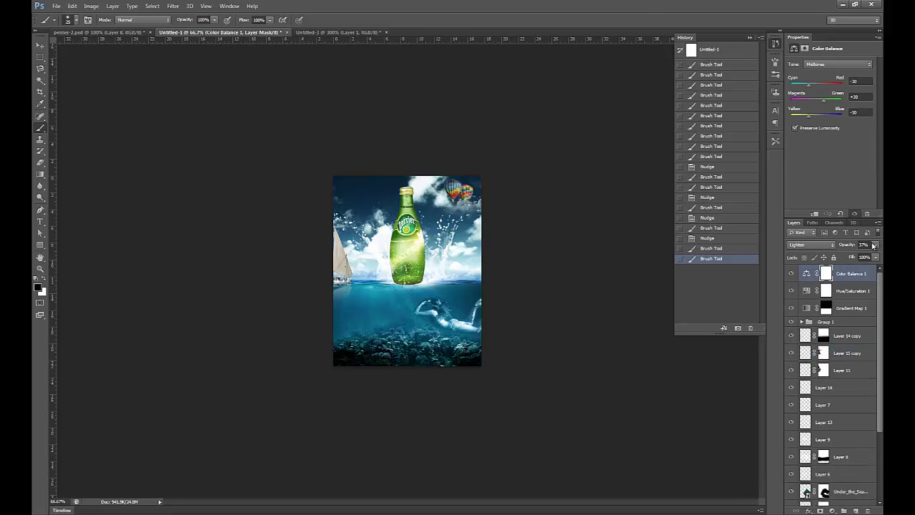
pyautogui.click(874, 244)
pyautogui.moveTo(852, 257)
pyautogui.mouseDown()
pyautogui.moveTo(868, 257)
pyautogui.moveTo(857, 259)
pyautogui.mouseUp()
pyautogui.click(847, 312)
pyautogui.click(848, 311)
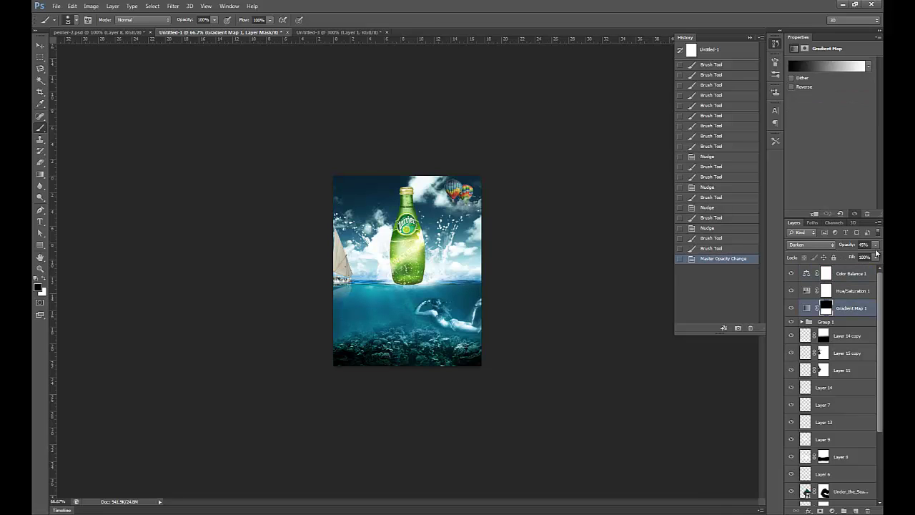
pyautogui.click(874, 247)
pyautogui.moveTo(851, 253); pyautogui.dragTo(867, 259)
# Set the Color Balance 1 layer's opacity to 38%.
pyautogui.click(850, 273)
pyautogui.click(874, 245)
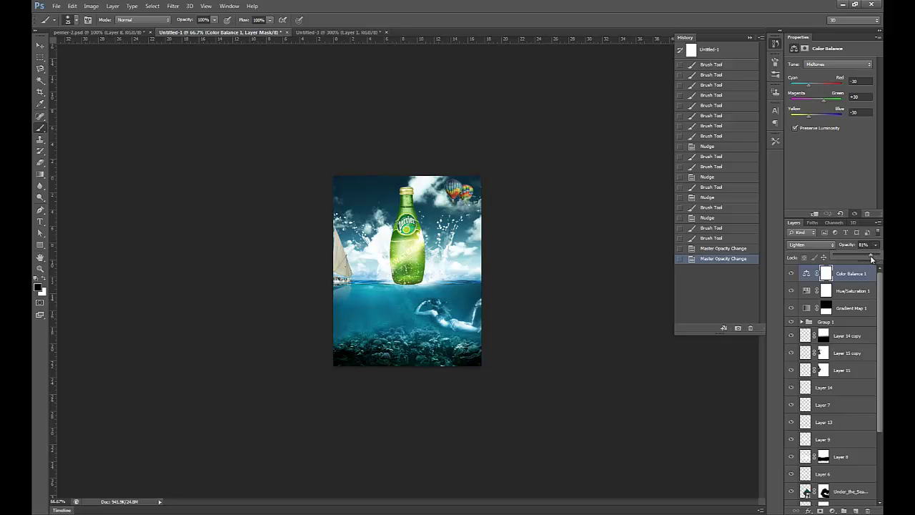
pyautogui.moveTo(855, 258); pyautogui.dragTo(855, 258)
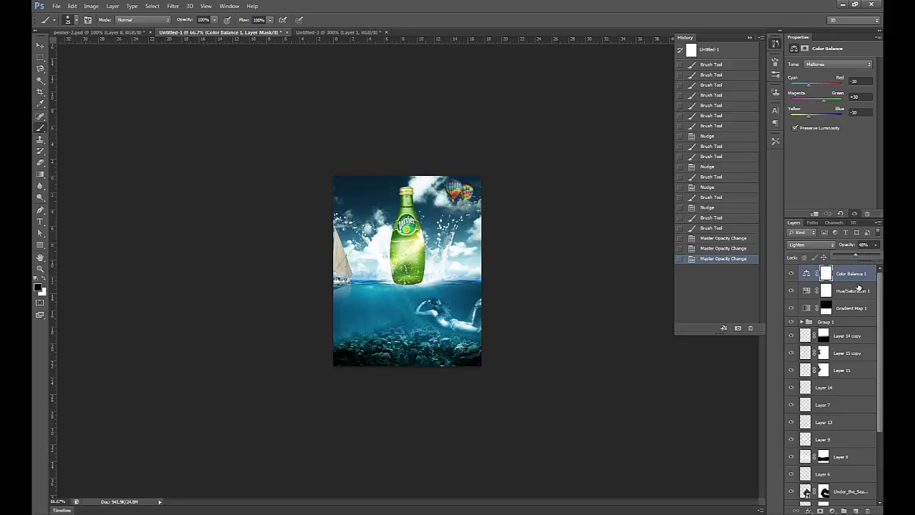
pyautogui.click(857, 290)
pyautogui.click(857, 277)
# Compare the composite with perrier-2.psd, examining the splash around the bottle and the composite's layer stack.
pyautogui.click(130, 33)
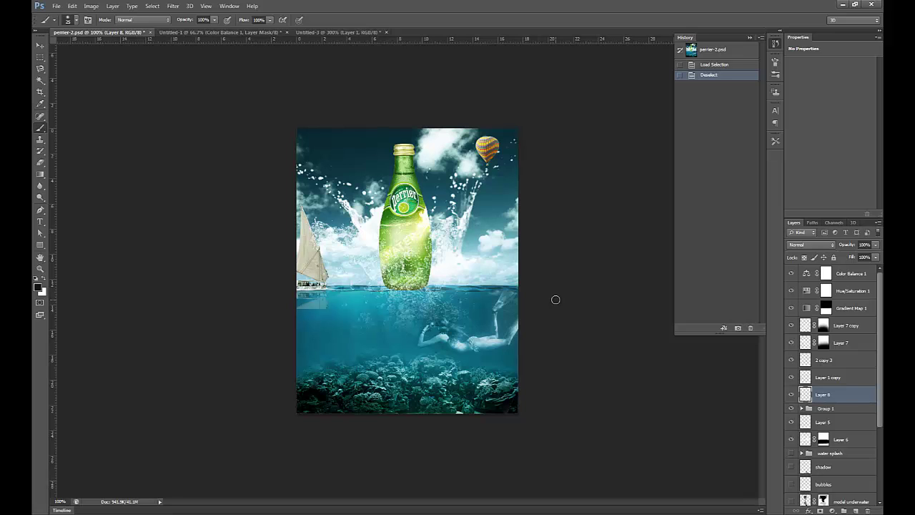
pyautogui.click(201, 31)
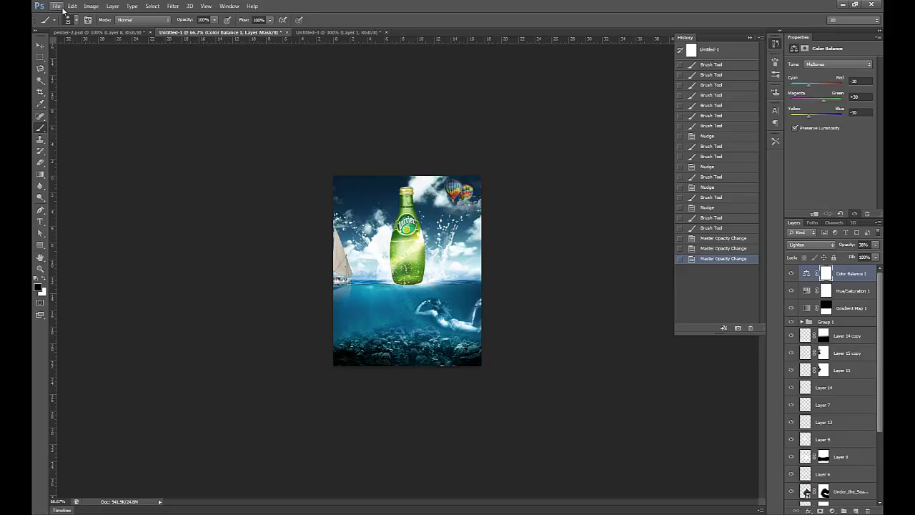
pyautogui.click(97, 32)
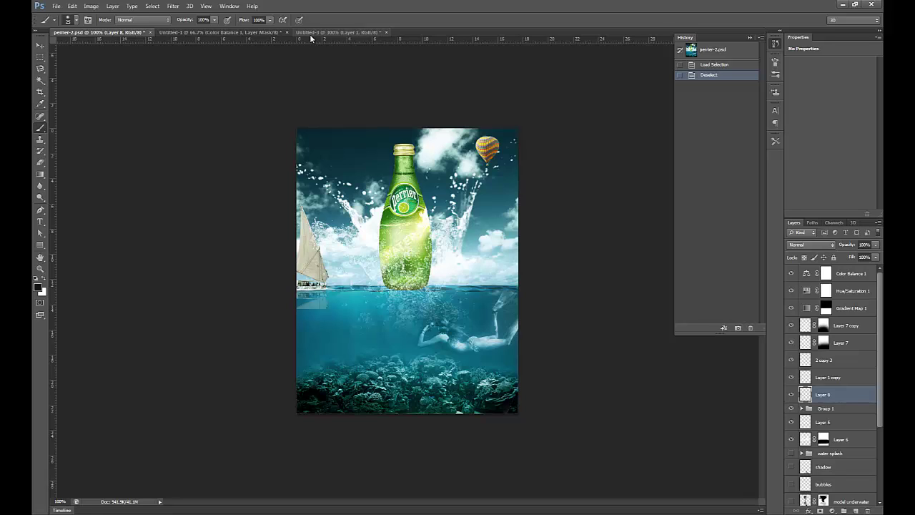
pyautogui.click(40, 44)
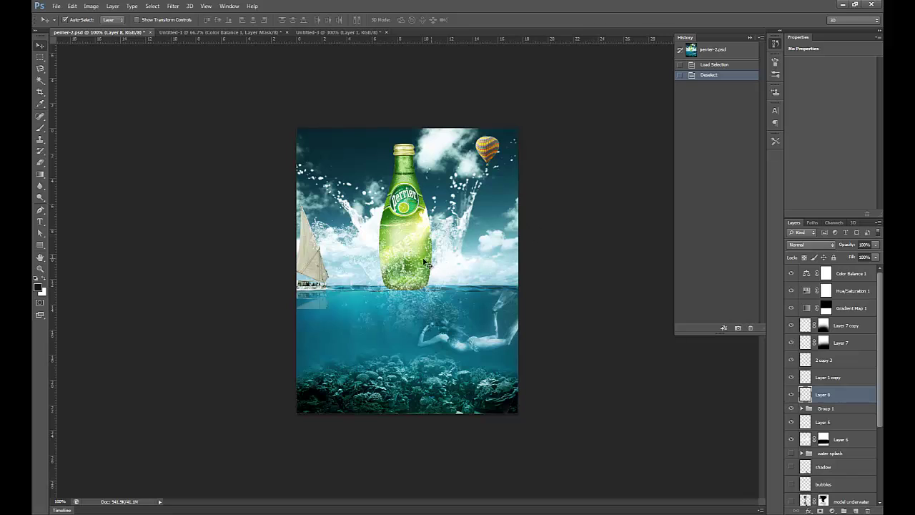
pyautogui.click(219, 33)
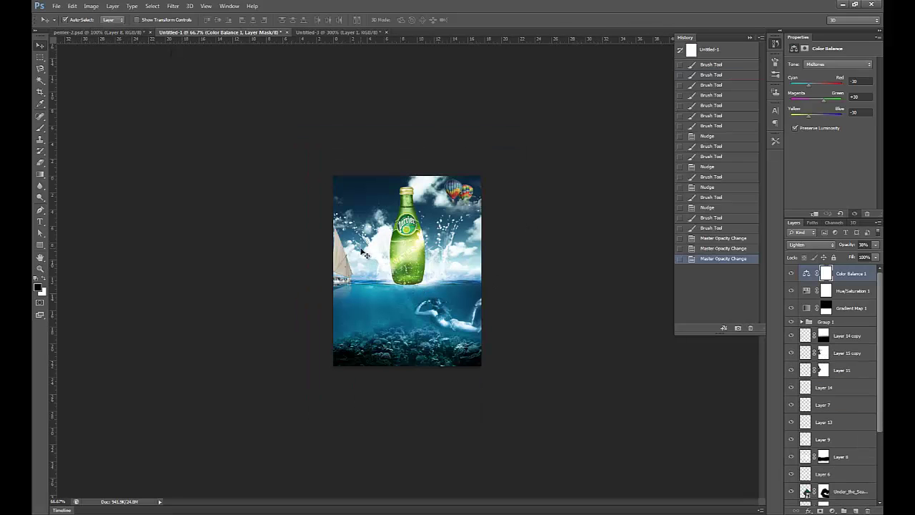
pyautogui.click(133, 36)
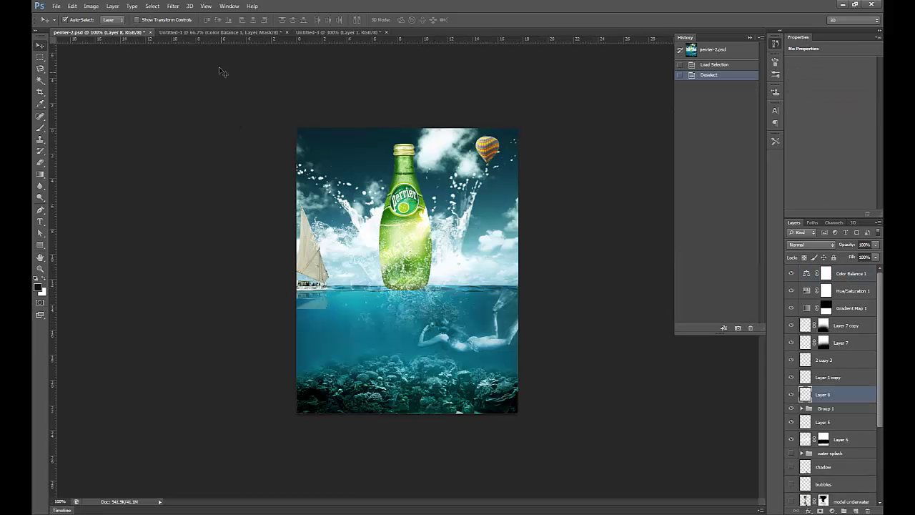
pyautogui.click(216, 32)
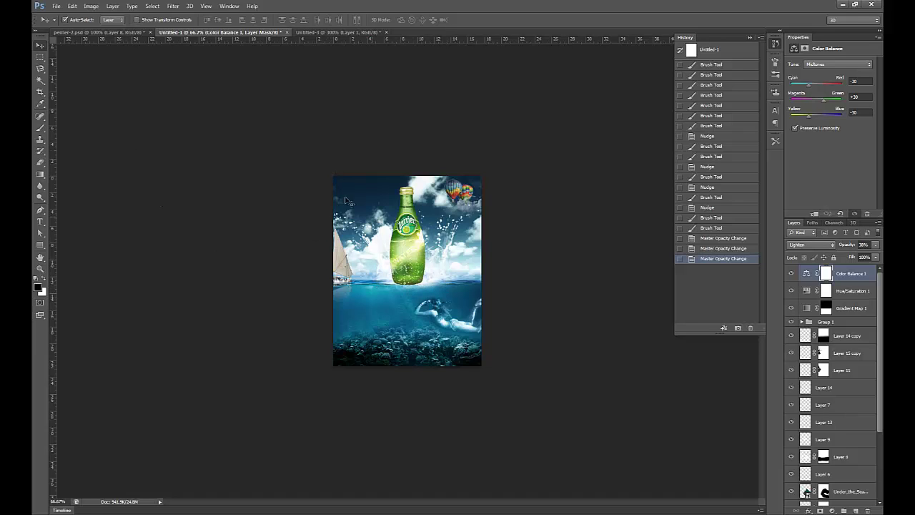
pyautogui.click(123, 32)
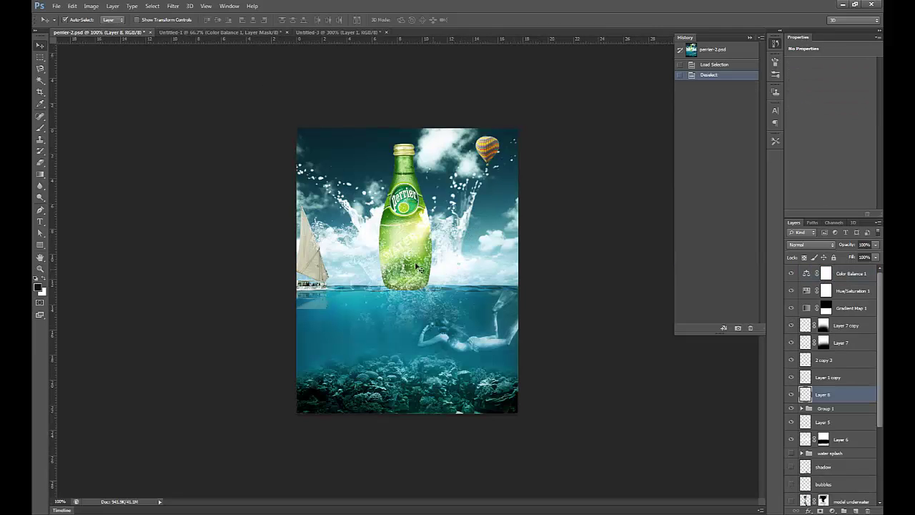
pyautogui.click(243, 33)
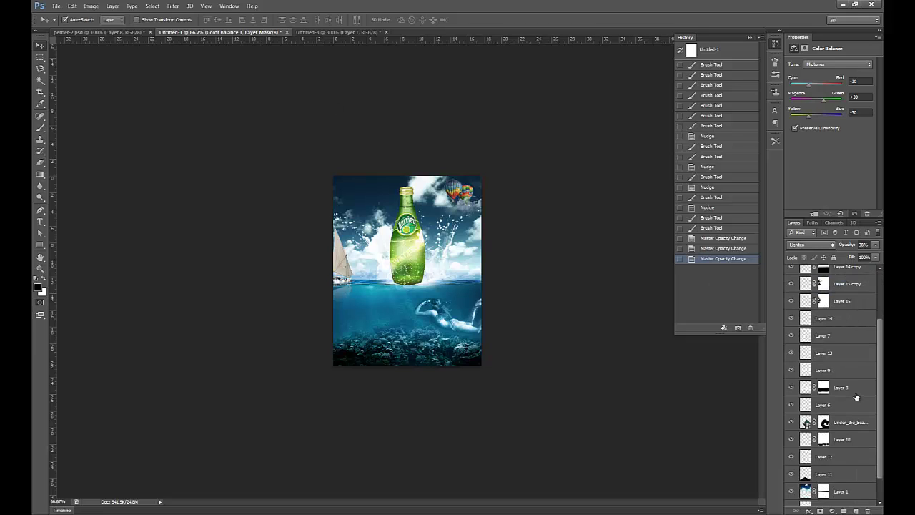
pyautogui.scroll(-3, 860, 418)
pyautogui.scroll(1, 860, 415)
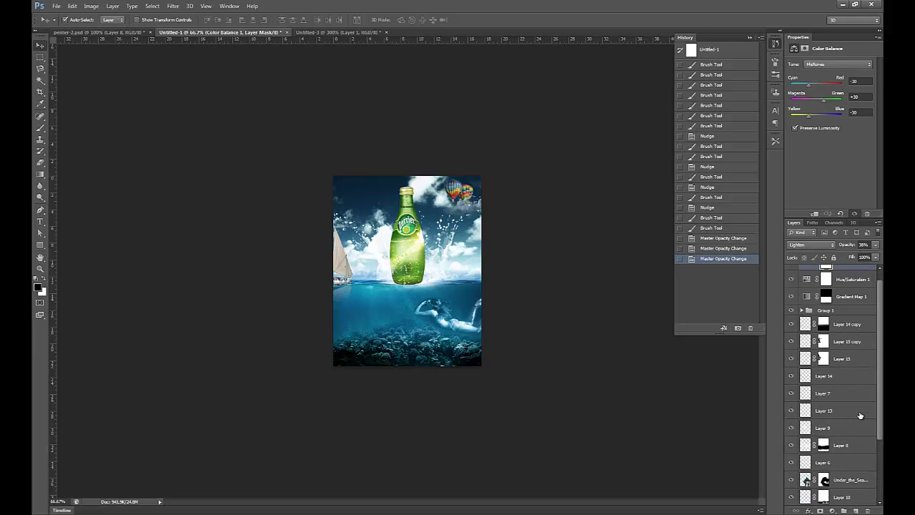
# In perrier-2.psd, toggle the visibility of Layer 8, Layer 7 and Layer 7 copy to examine what each contributes.
pyautogui.click(143, 32)
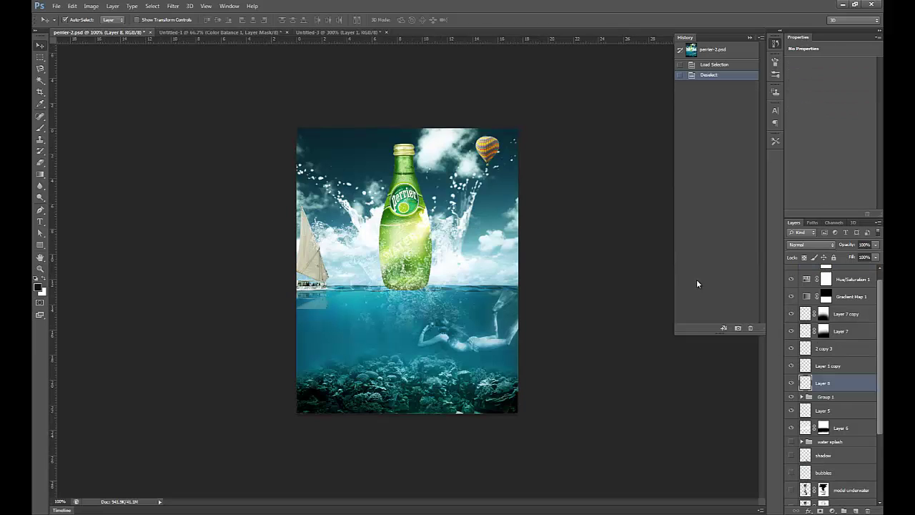
pyautogui.click(791, 384)
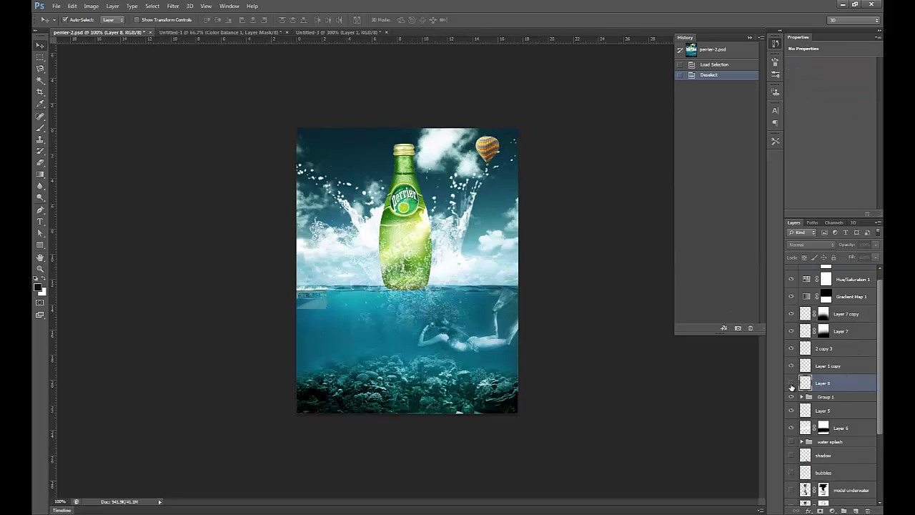
pyautogui.click(790, 384)
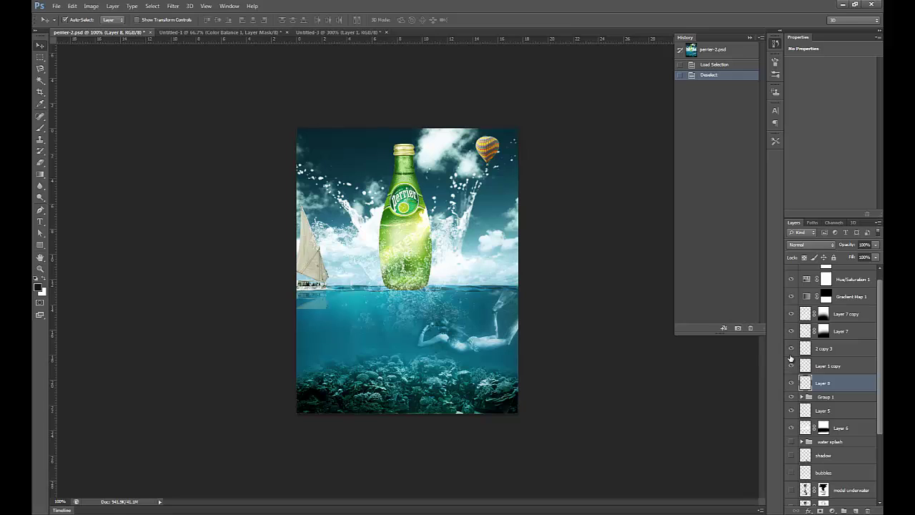
pyautogui.click(790, 348)
pyautogui.click(789, 332)
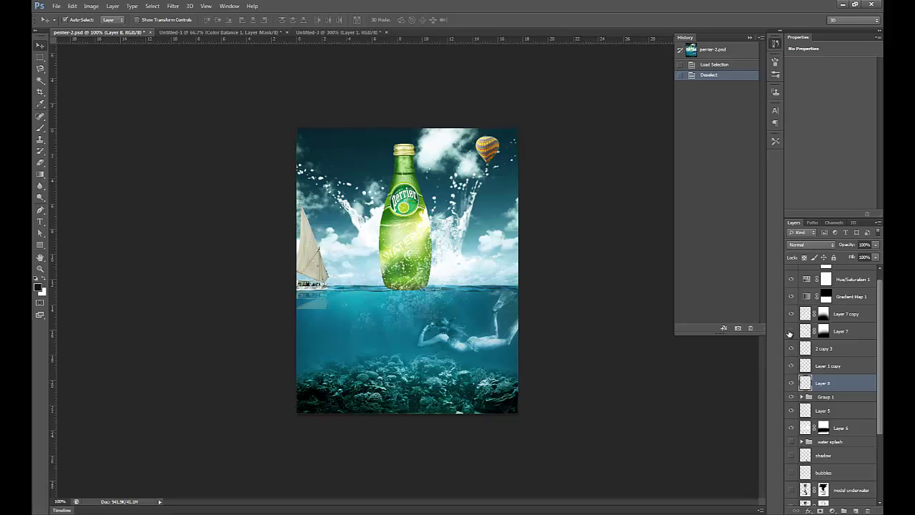
pyautogui.click(790, 332)
pyautogui.click(789, 331)
pyautogui.click(790, 332)
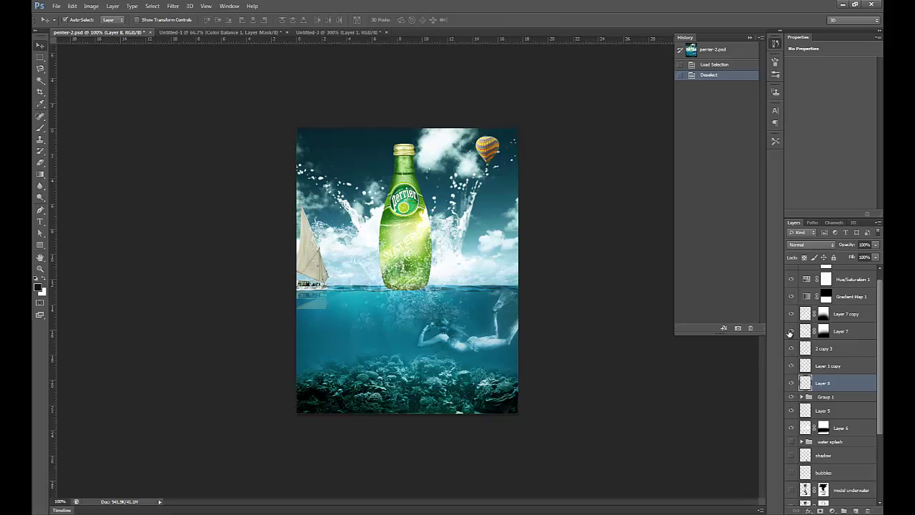
pyautogui.click(791, 315)
pyautogui.click(791, 315)
pyautogui.click(791, 315)
pyautogui.click(791, 316)
pyautogui.scroll(-2, 812, 382)
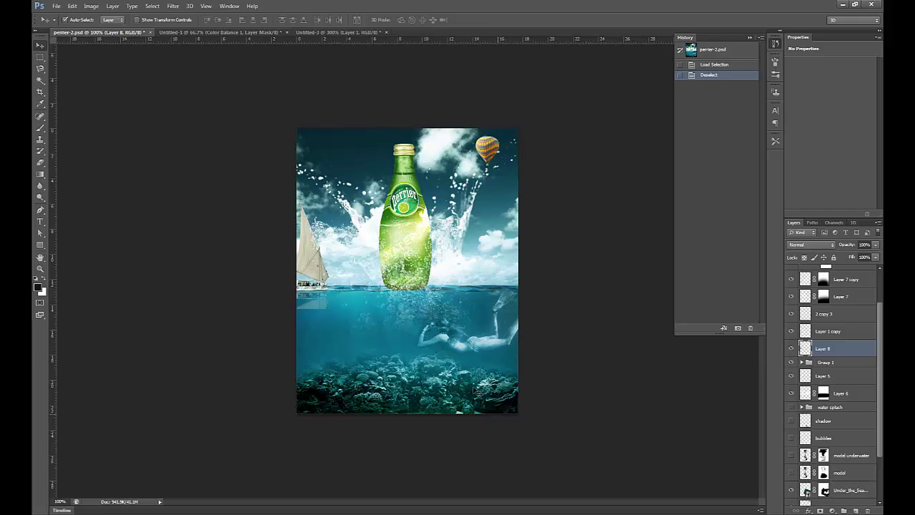
# Return to the Untitled-1 composite and add a new layer directly above Group 1.
pyautogui.click(226, 35)
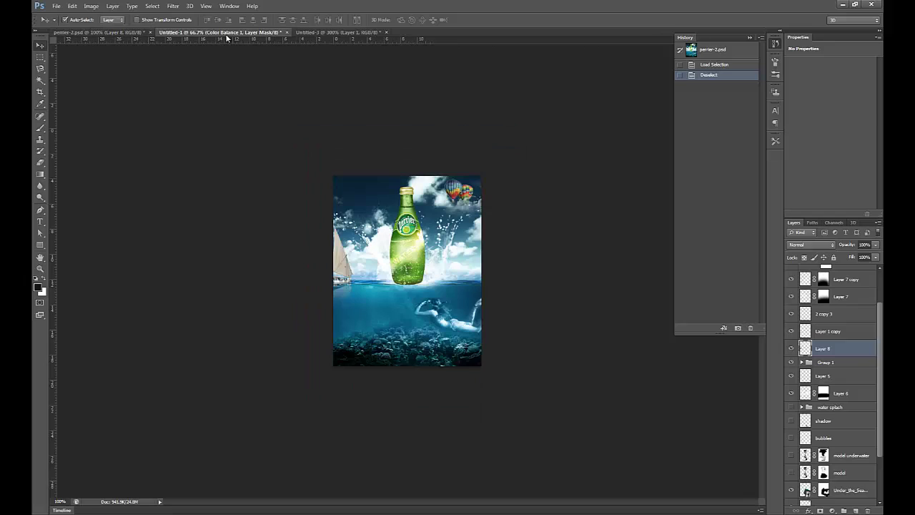
pyautogui.click(850, 327)
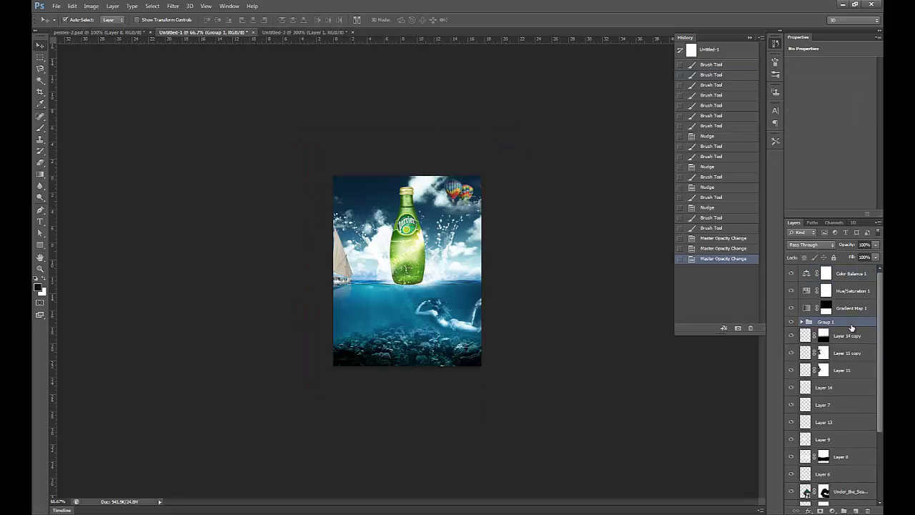
pyautogui.click(855, 509)
# Choose the 1596 px water-splash brush from the brush presets for painting on Layer 16.
pyautogui.press('b')
pyautogui.rightClick(425, 265)
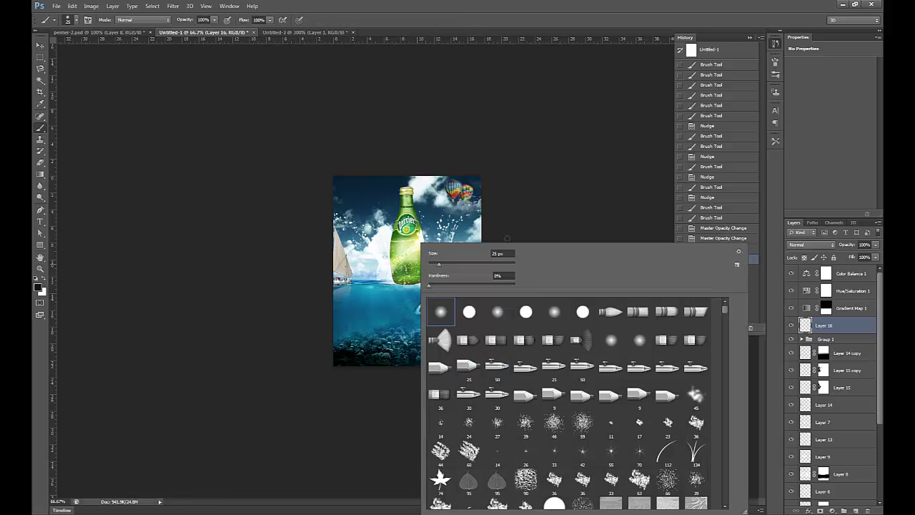
pyautogui.moveTo(724, 311)
pyautogui.mouseDown()
pyautogui.moveTo(713, 435)
pyautogui.moveTo(718, 509)
pyautogui.mouseUp()
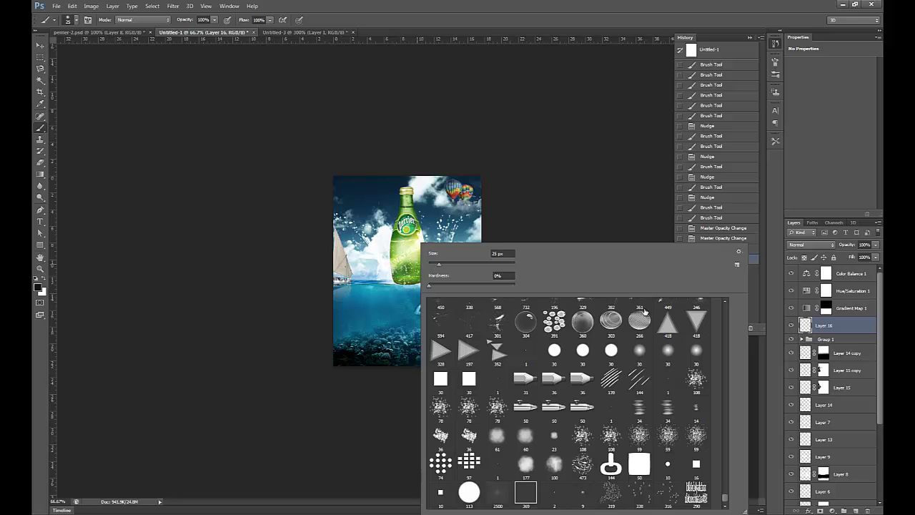
pyautogui.scroll(3, 700, 473)
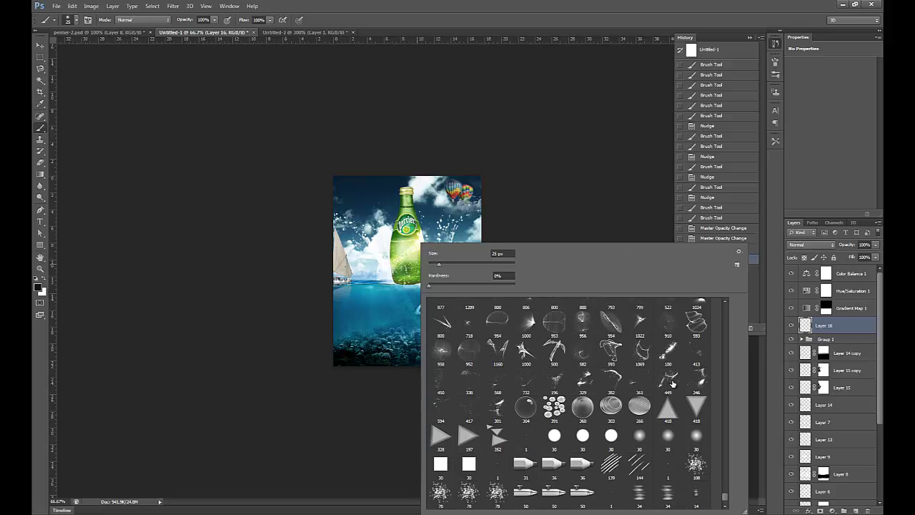
pyautogui.scroll(1, 480, 388)
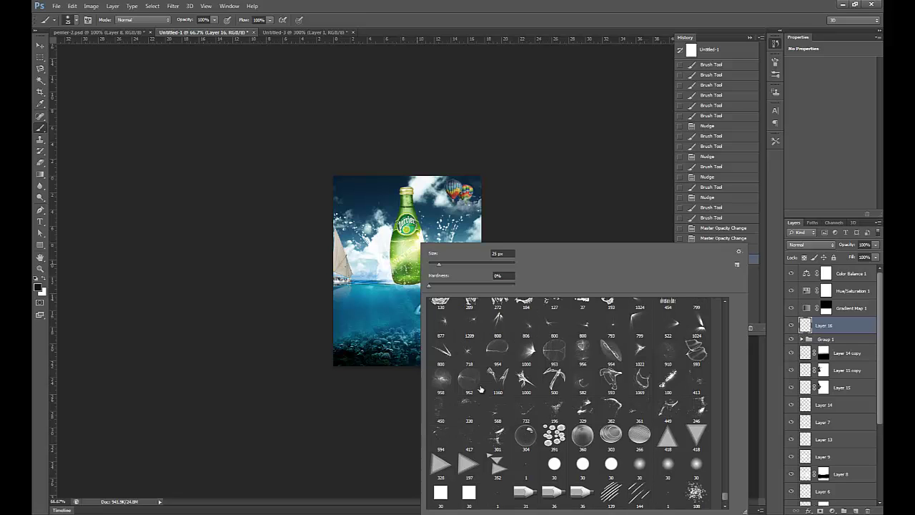
pyautogui.scroll(3, 480, 389)
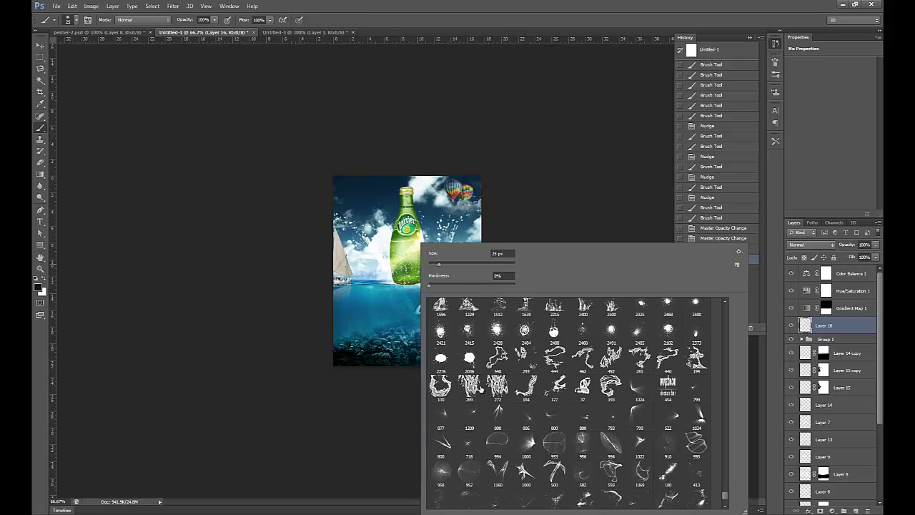
pyautogui.scroll(3, 481, 388)
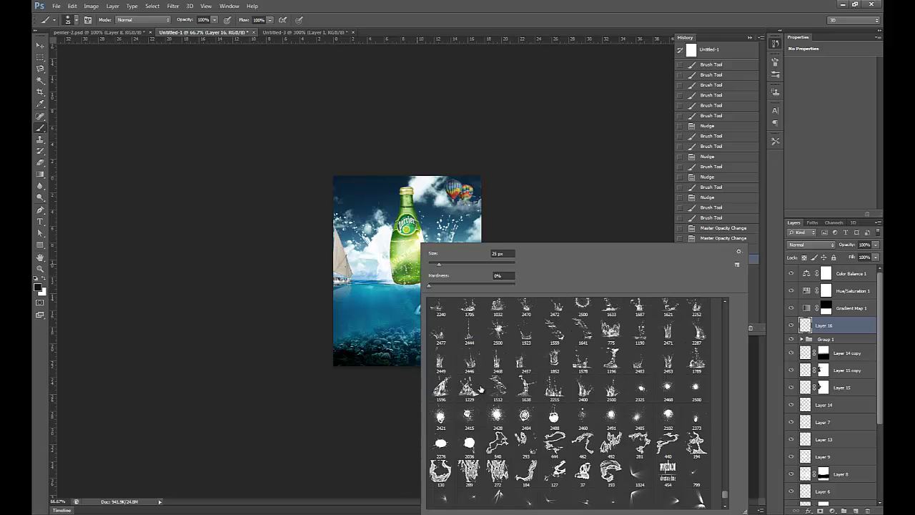
pyautogui.scroll(1, 480, 388)
pyautogui.click(450, 418)
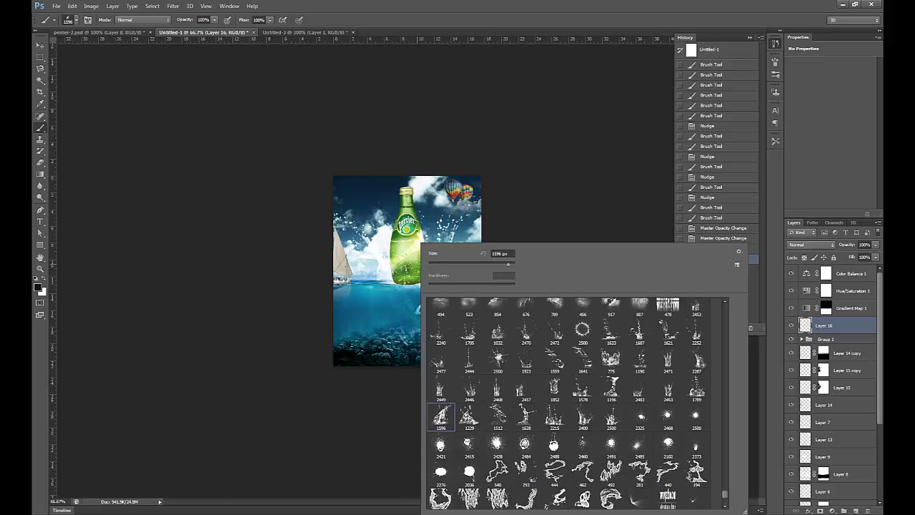
pyautogui.press('Return')
# Switch the foreground colour to white and try stamping the splash at 1596 px over the bottle, undoing the test stamps.
pyautogui.click(407, 278)
pyautogui.hotkey('ctrl', 'z')
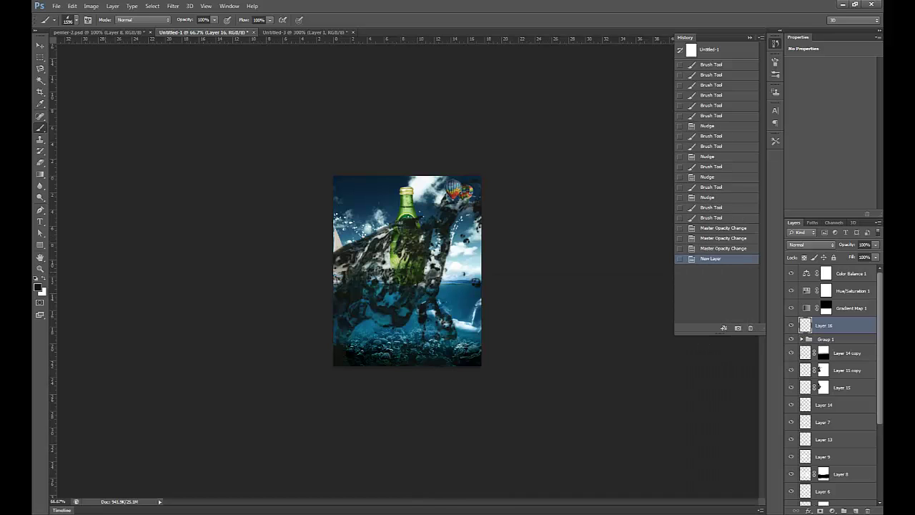
pyautogui.click(44, 281)
pyautogui.click(407, 279)
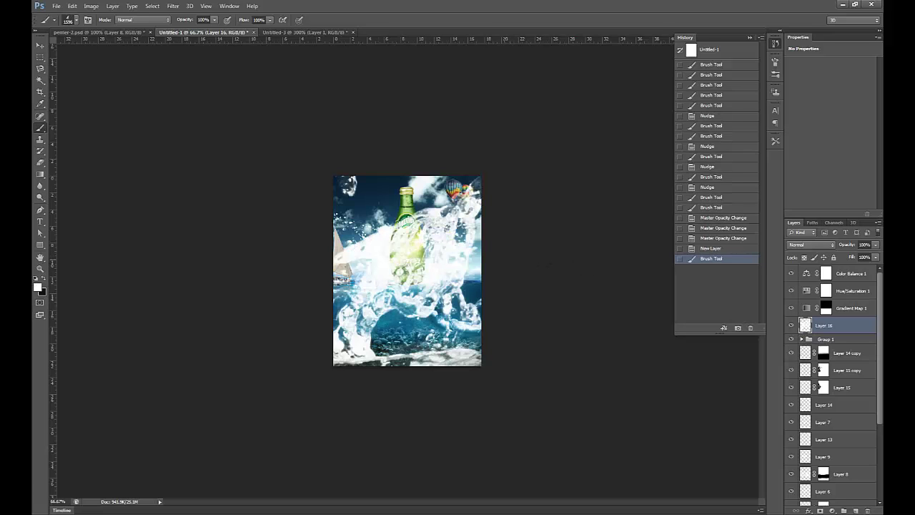
pyautogui.hotkey('ctrl', 'z')
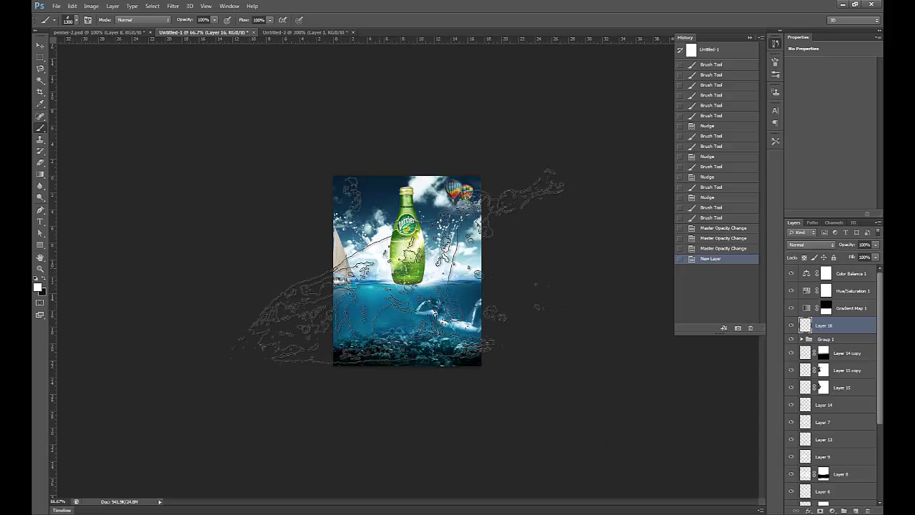
# Reduce the splash brush to 500 px and stamp one white splash over the bottle's lower half on Layer 16.
pyautogui.press('[')
pyautogui.press('[')
pyautogui.press('[')
pyautogui.press('[')
pyautogui.press('[')
pyautogui.press('[')
pyautogui.press('[')
pyautogui.press('[')
pyautogui.press('[')
pyautogui.press('[')
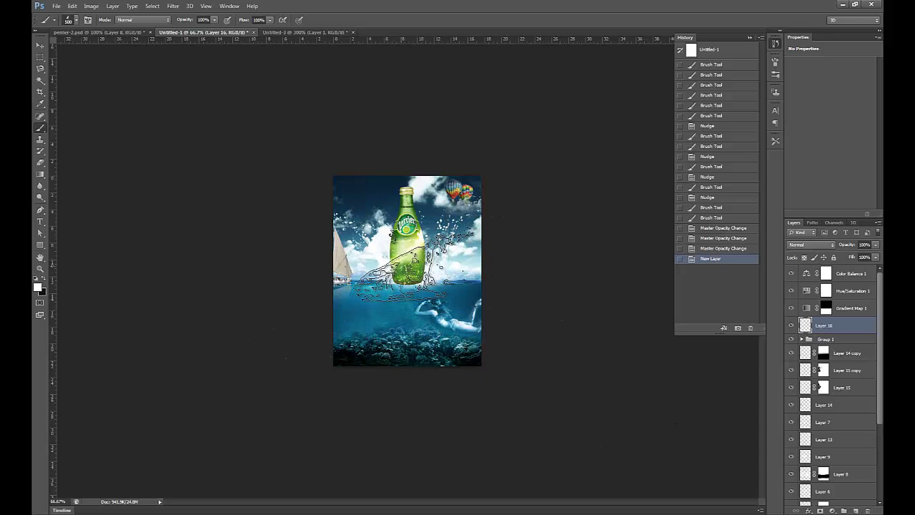
pyautogui.click(408, 261)
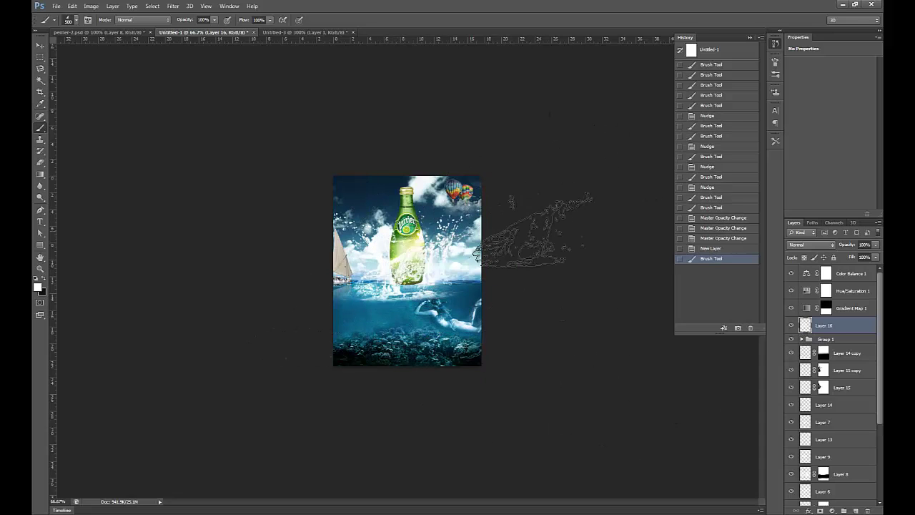
# Turn off Auto-Select and move the Layer 16 splash slightly upward around the bottle's base.
pyautogui.press('v')
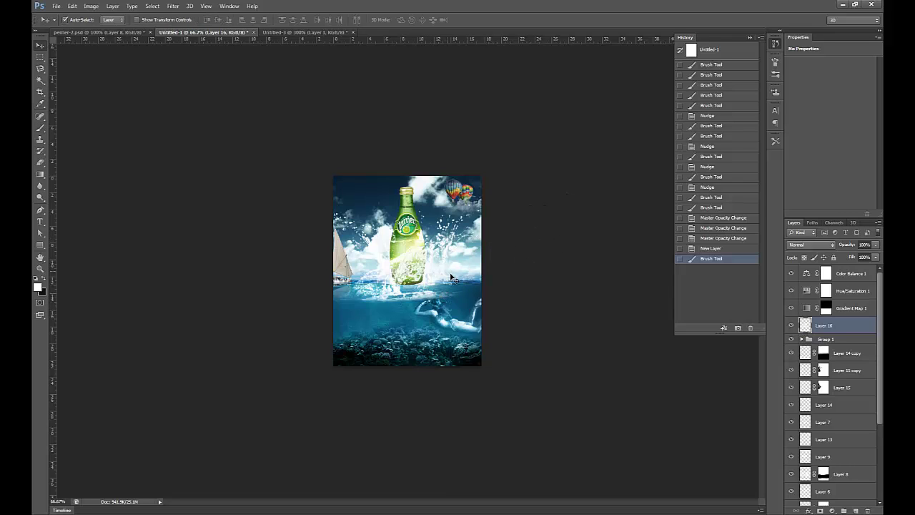
pyautogui.moveTo(405, 302); pyautogui.dragTo(412, 289)
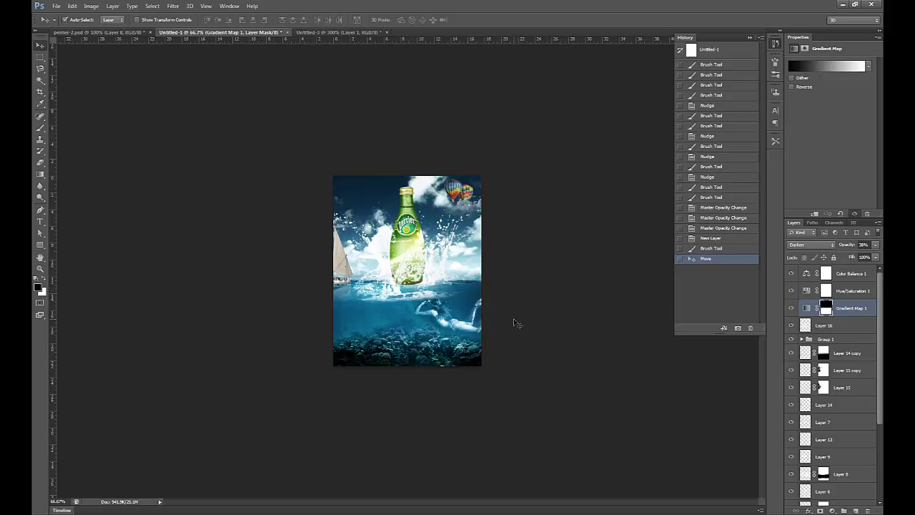
pyautogui.hotkey('alt', '[')
pyautogui.click(65, 19)
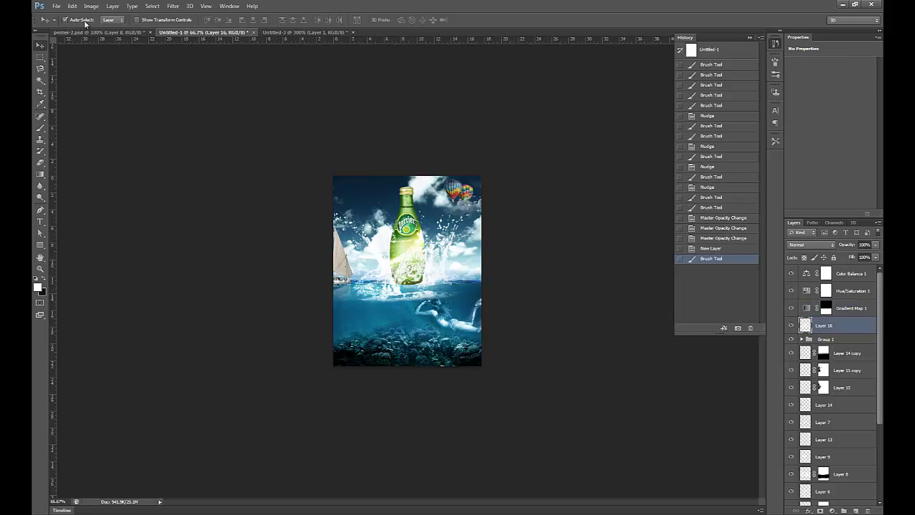
pyautogui.moveTo(411, 299)
pyautogui.mouseDown()
pyautogui.moveTo(407, 240)
pyautogui.moveTo(409, 287)
pyautogui.mouseUp()
# Mirror the Layer 16 splash horizontally with Free Transform and reposition it at the bottle's base.
pyautogui.hotkey('ctrl', 't')
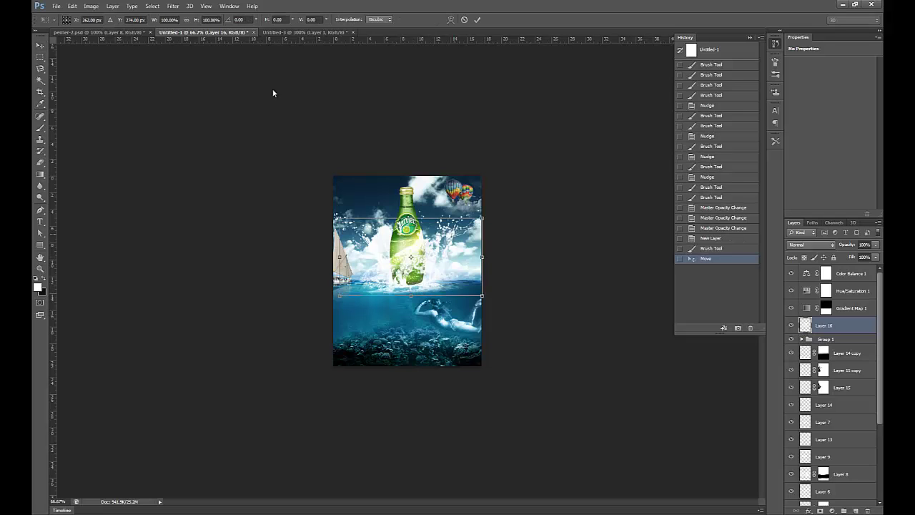
pyautogui.moveTo(484, 256); pyautogui.dragTo(219, 257)
pyautogui.moveTo(339, 277); pyautogui.dragTo(423, 296)
pyautogui.press('Return')
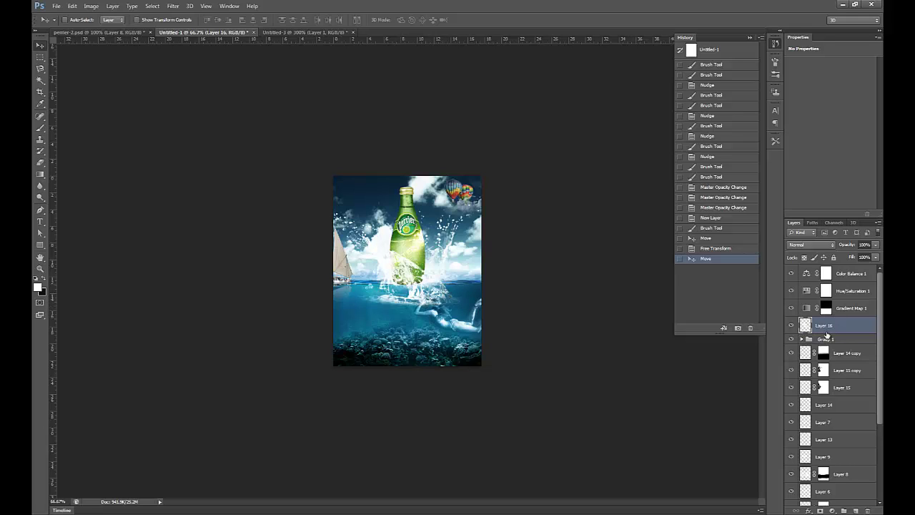
# Add a layer mask to Layer 16 and choose the soft round brush for masking.
pyautogui.click(820, 510)
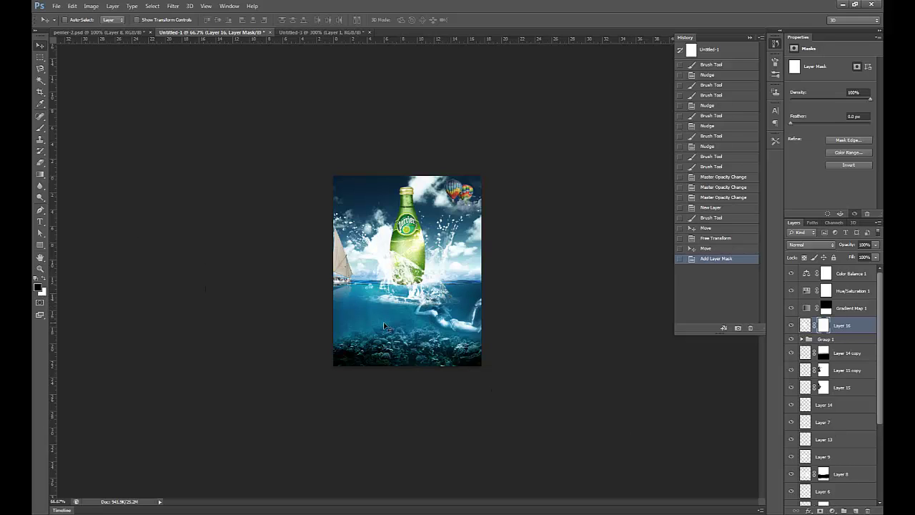
pyautogui.press('b')
pyautogui.rightClick(398, 273)
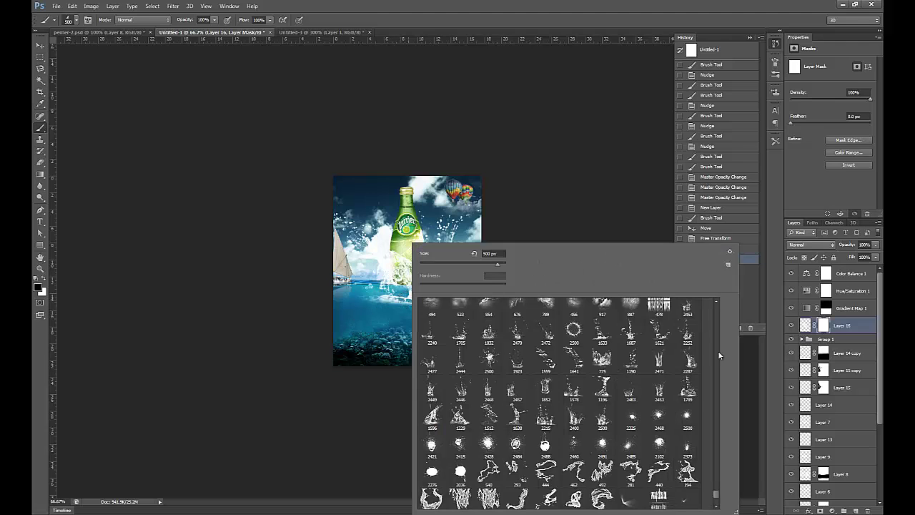
pyautogui.moveTo(719, 498); pyautogui.dragTo(723, 306)
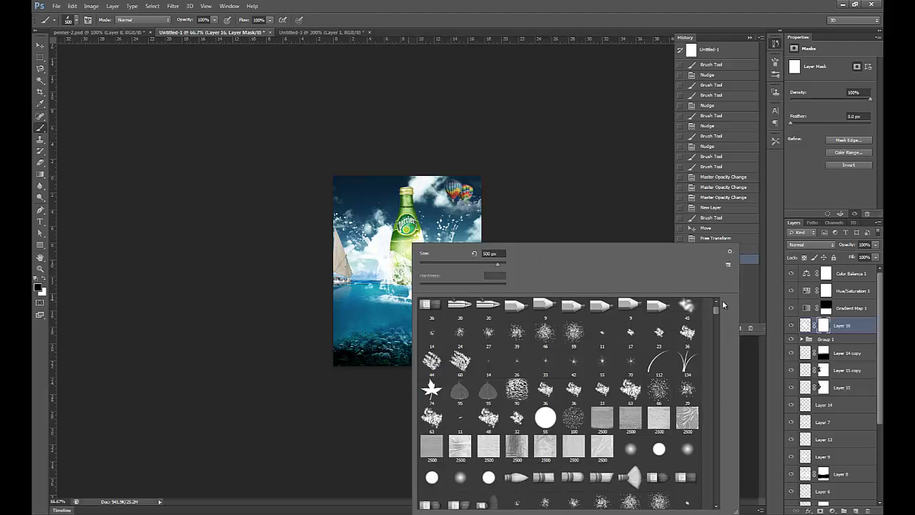
pyautogui.scroll(3, 458, 312)
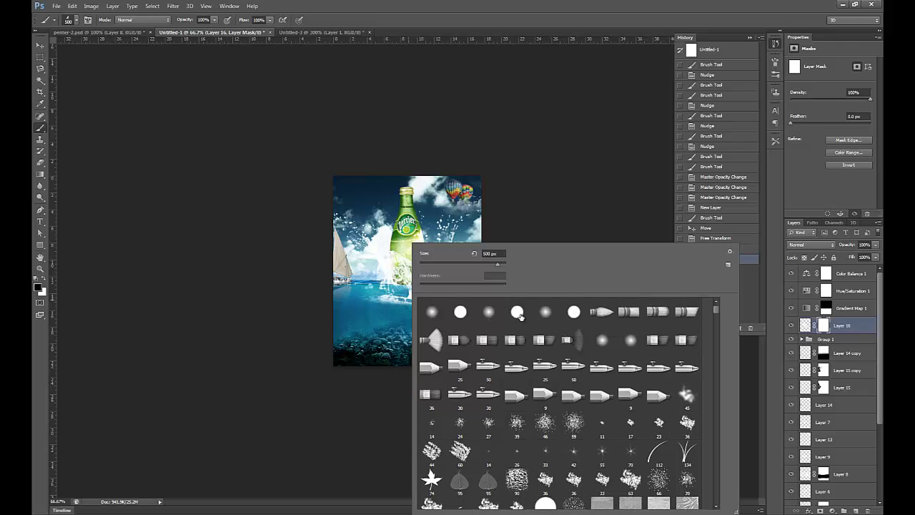
pyautogui.doubleClick(437, 313)
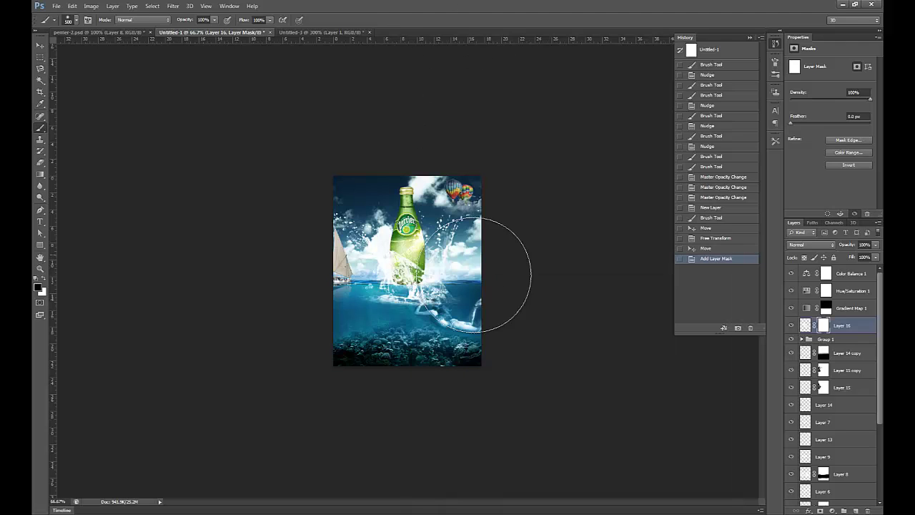
# Reduce the brush to 200 px and paint black on Layer 16's mask to hide the splash below the waterline.
pyautogui.press('[')
pyautogui.press('[')
pyautogui.press('[')
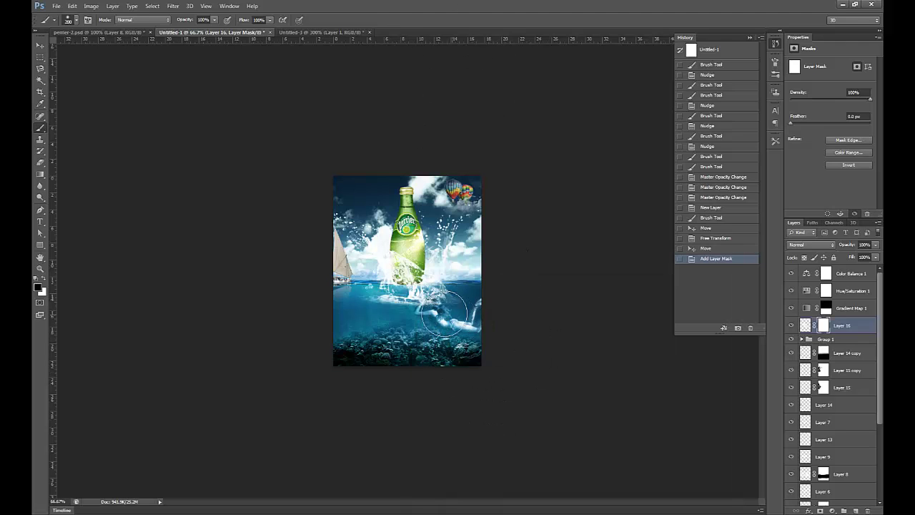
pyautogui.moveTo(450, 310)
pyautogui.mouseDown()
pyautogui.moveTo(387, 308)
pyautogui.moveTo(452, 304)
pyautogui.moveTo(420, 321)
pyautogui.moveTo(452, 323)
pyautogui.moveTo(414, 324)
pyautogui.moveTo(385, 313)
pyautogui.moveTo(413, 323)
pyautogui.moveTo(443, 324)
pyautogui.moveTo(405, 317)
pyautogui.moveTo(444, 317)
pyautogui.moveTo(408, 312)
pyautogui.moveTo(470, 320)
pyautogui.moveTo(458, 309)
pyautogui.moveTo(371, 318)
pyautogui.moveTo(382, 311)
pyautogui.moveTo(368, 306)
pyautogui.moveTo(476, 330)
pyautogui.mouseUp()
# Shift the masked splash closer around the bottle's base and mask out its leftover parts below the waterline.
pyautogui.press('v')
pyautogui.moveTo(403, 283); pyautogui.dragTo(412, 286)
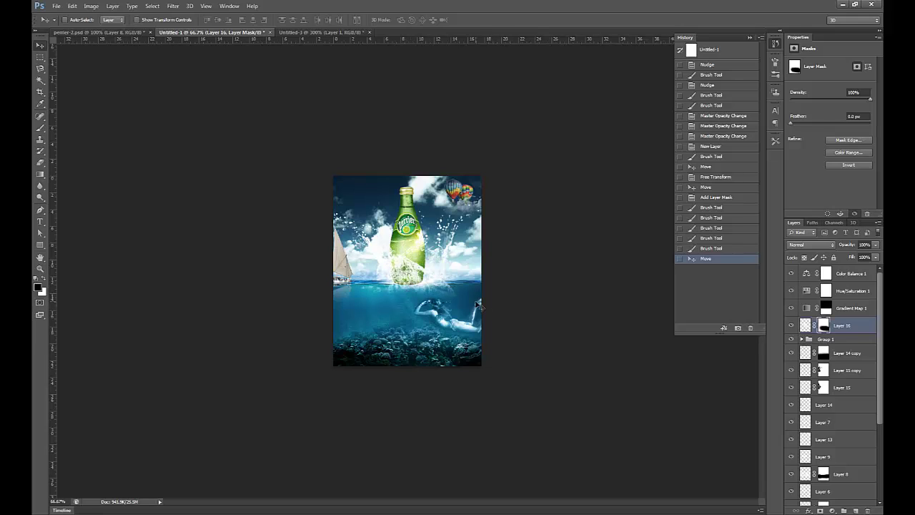
pyautogui.press('b')
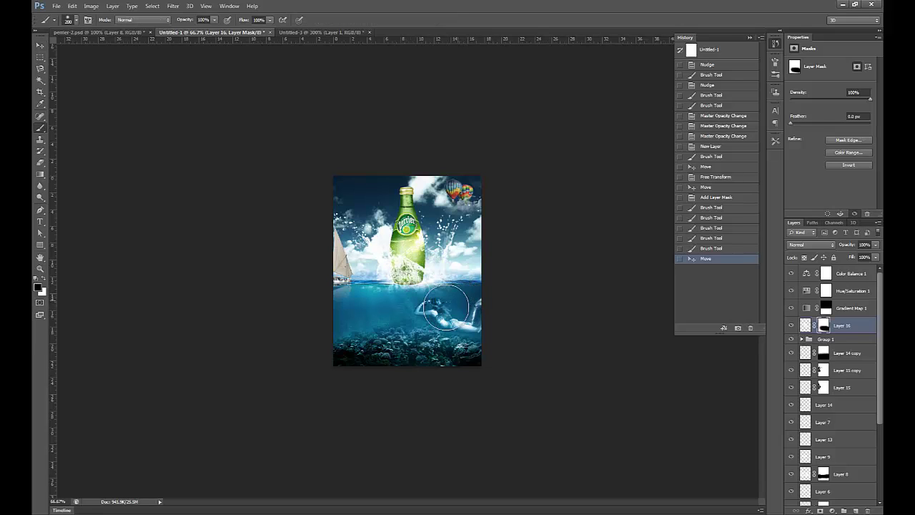
pyautogui.moveTo(463, 295)
pyautogui.mouseDown()
pyautogui.moveTo(377, 319)
pyautogui.moveTo(379, 311)
pyautogui.moveTo(404, 314)
pyautogui.mouseUp()
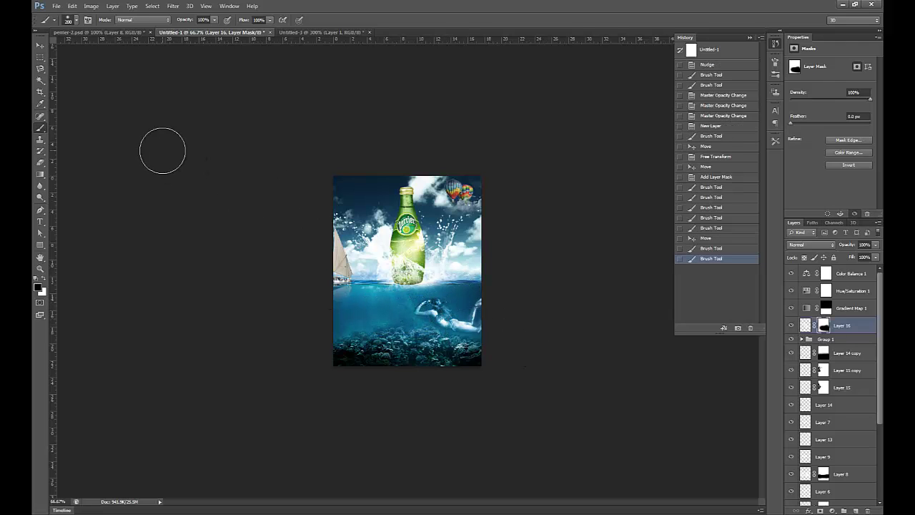
pyautogui.click(40, 46)
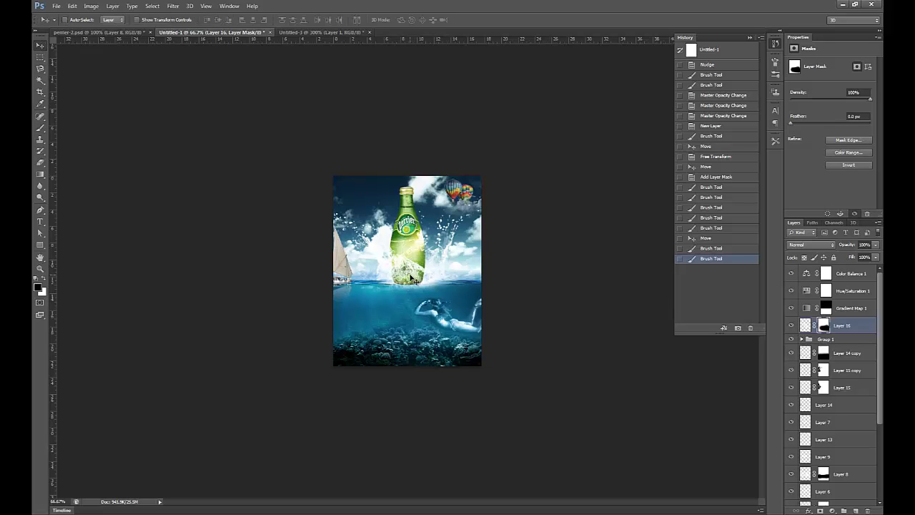